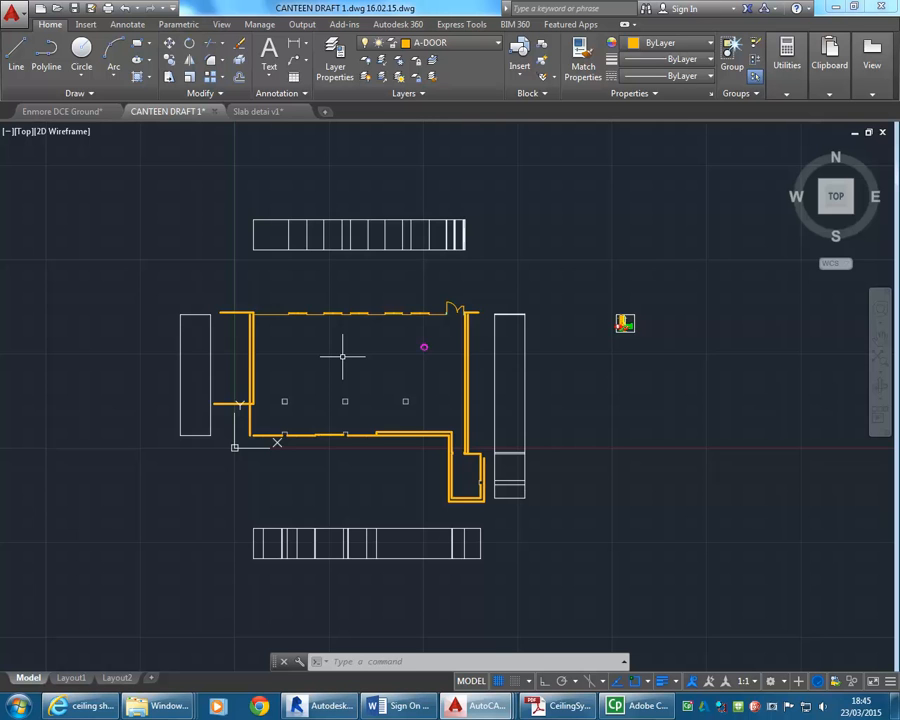
Measure the width of one of the square columns inside the canteen floor plan.
scroll(345, 400, up, 8)
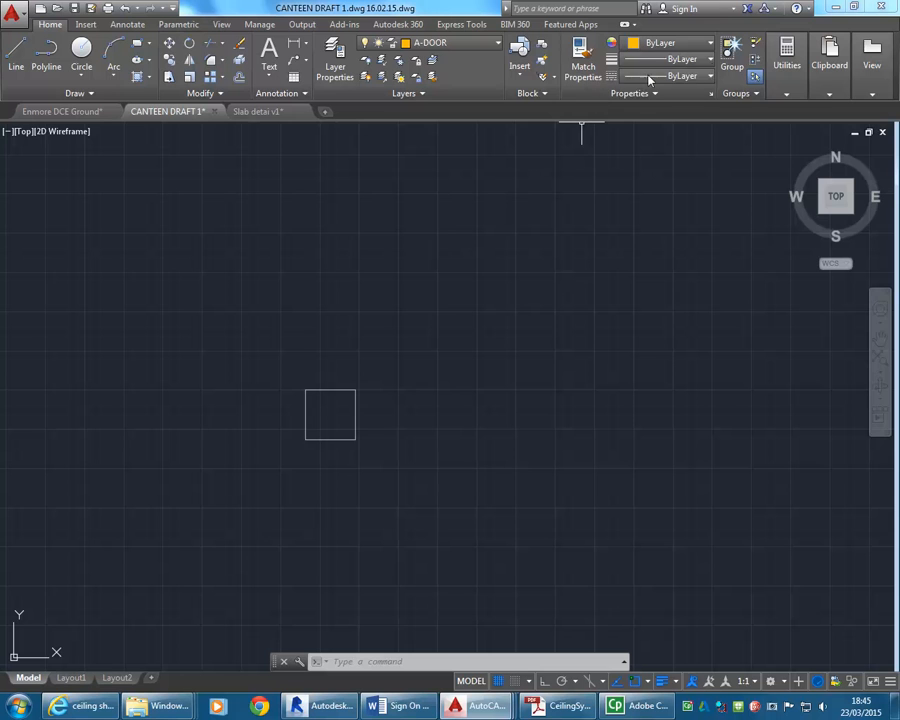
click(787, 62)
click(789, 120)
scroll(338, 390, up, 2)
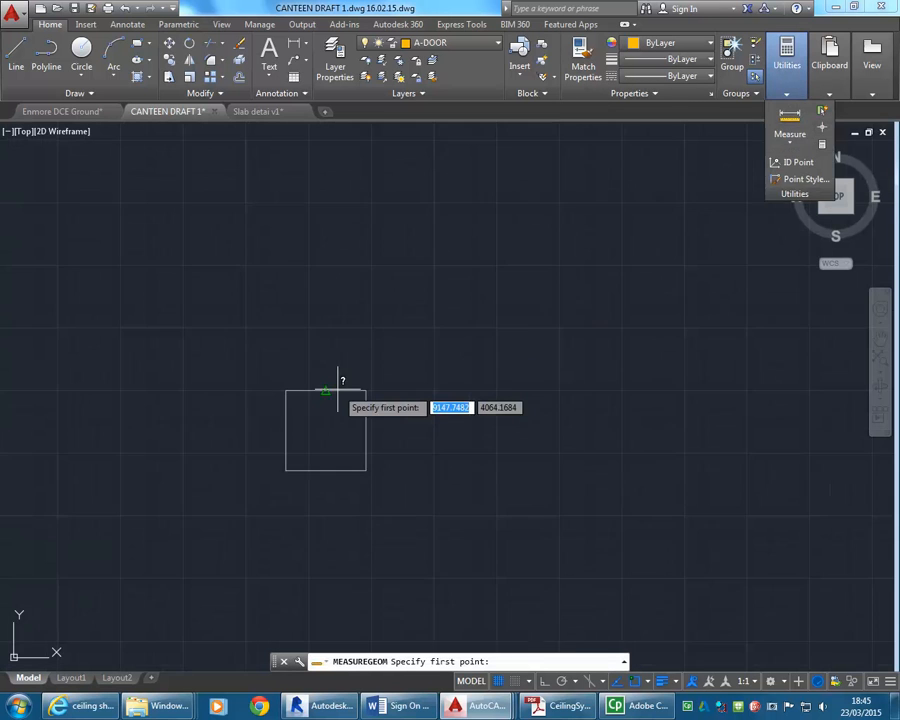
scroll(365, 393, up, 2)
click(236, 390)
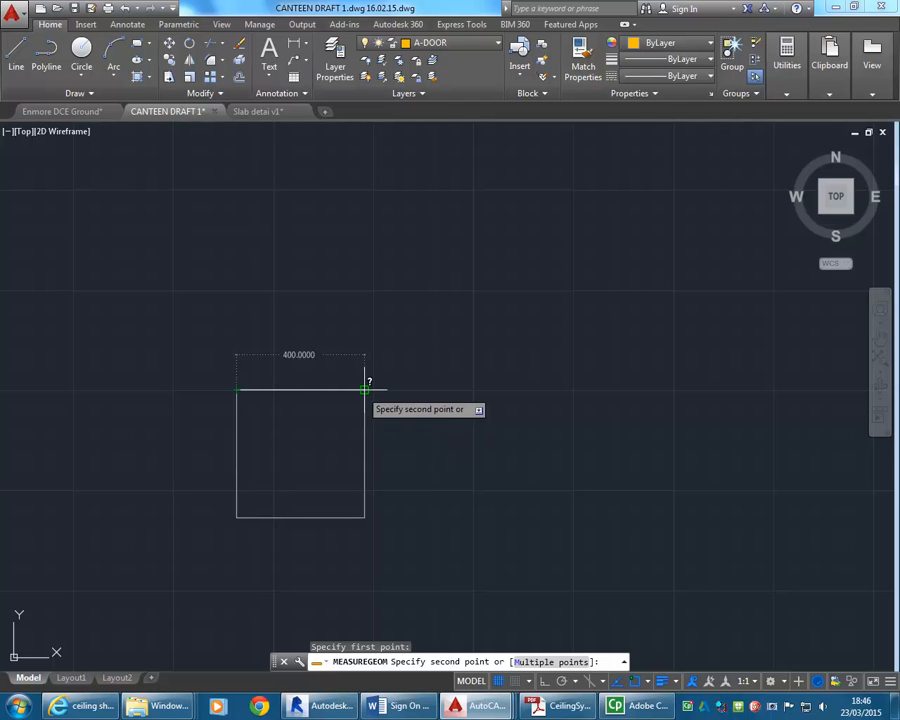
click(364, 390)
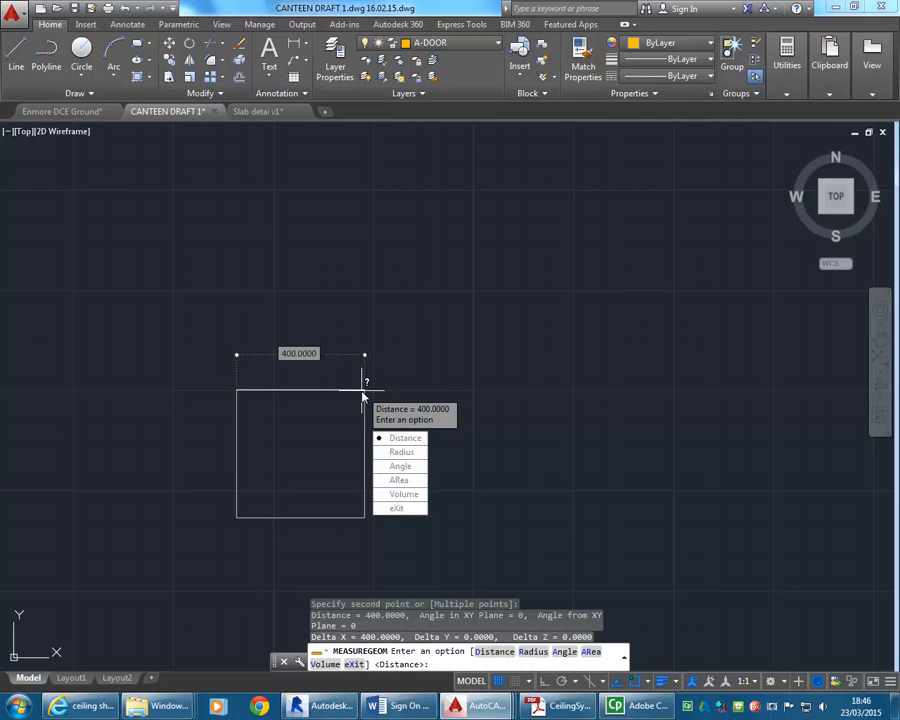
click(398, 508)
Measure the width of a brick in the wall of the slab edge detail.
scroll(291, 277, down, 5)
scroll(291, 277, down, 4)
middle_drag(346, 295, 331, 381)
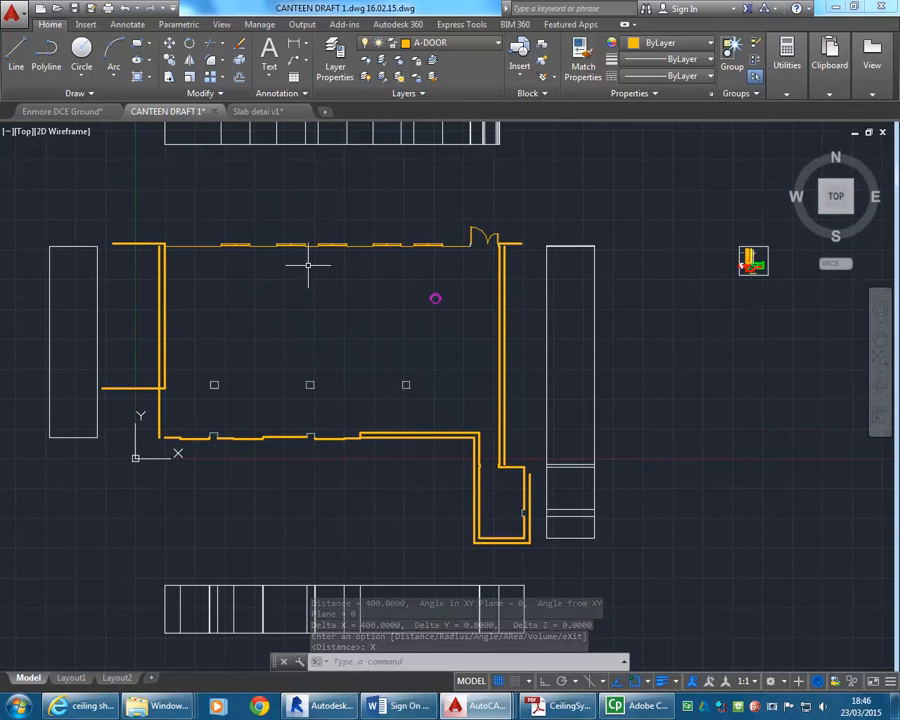
middle_drag(753, 260, 291, 338)
scroll(289, 341, up, 7)
scroll(260, 343, up, 5)
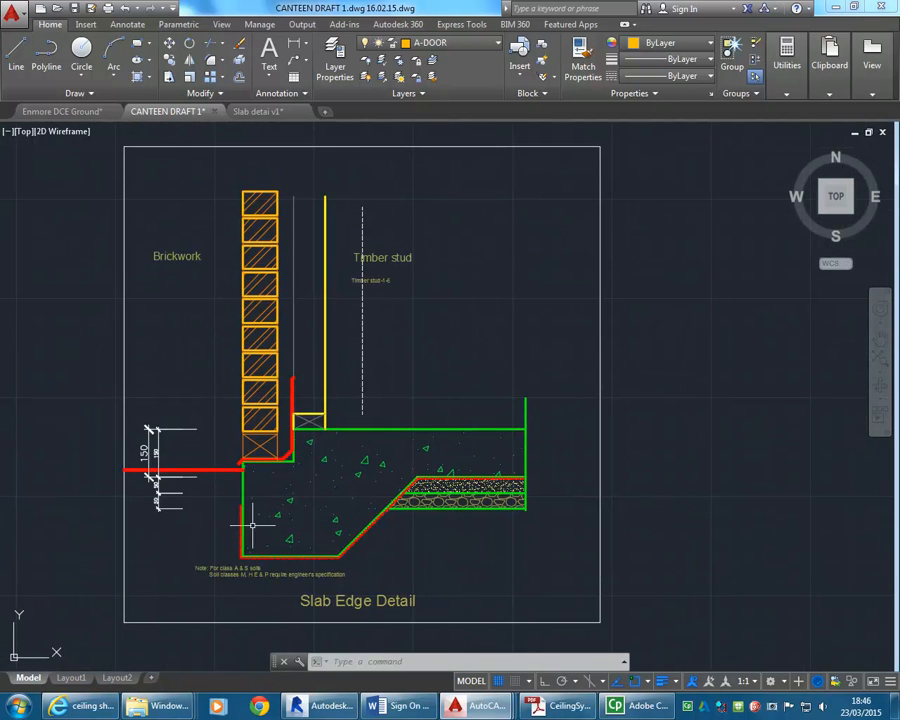
scroll(245, 400, up, 4)
scroll(303, 392, up, 3)
click(786, 78)
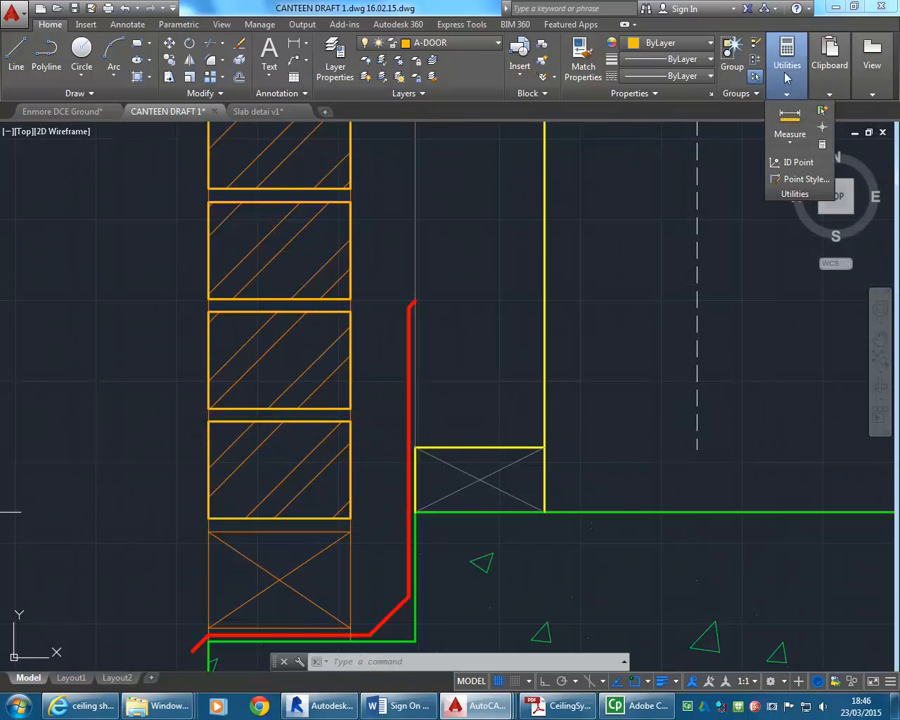
click(789, 120)
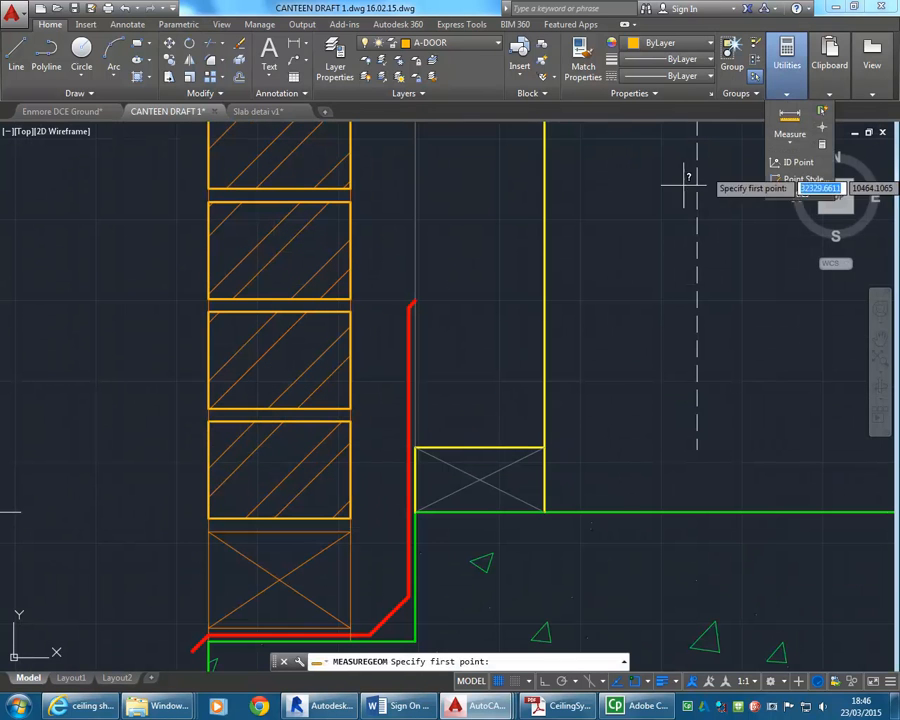
click(208, 311)
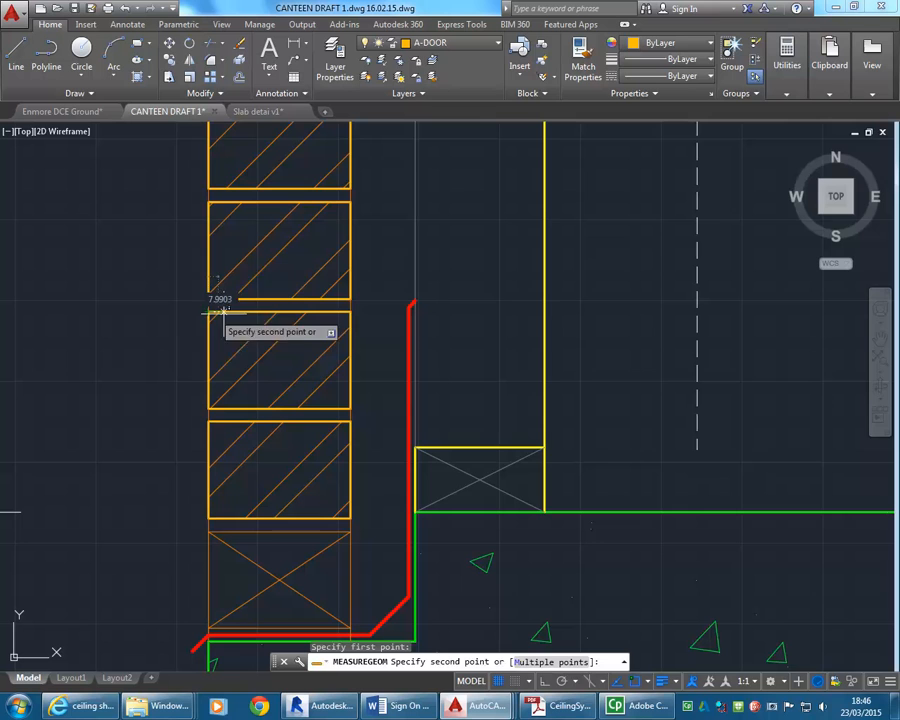
click(351, 312)
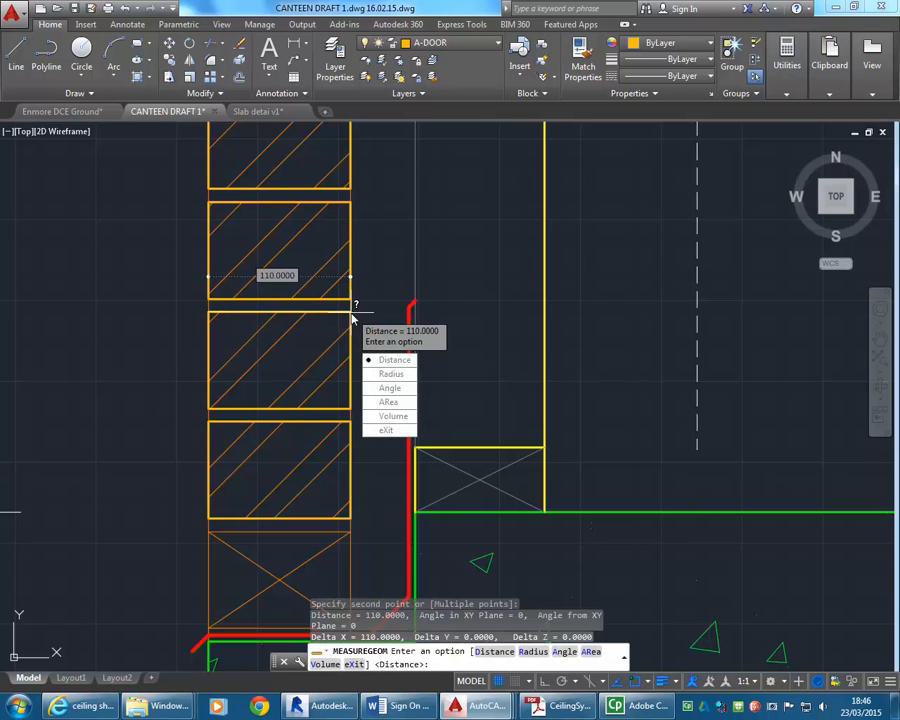
click(386, 430)
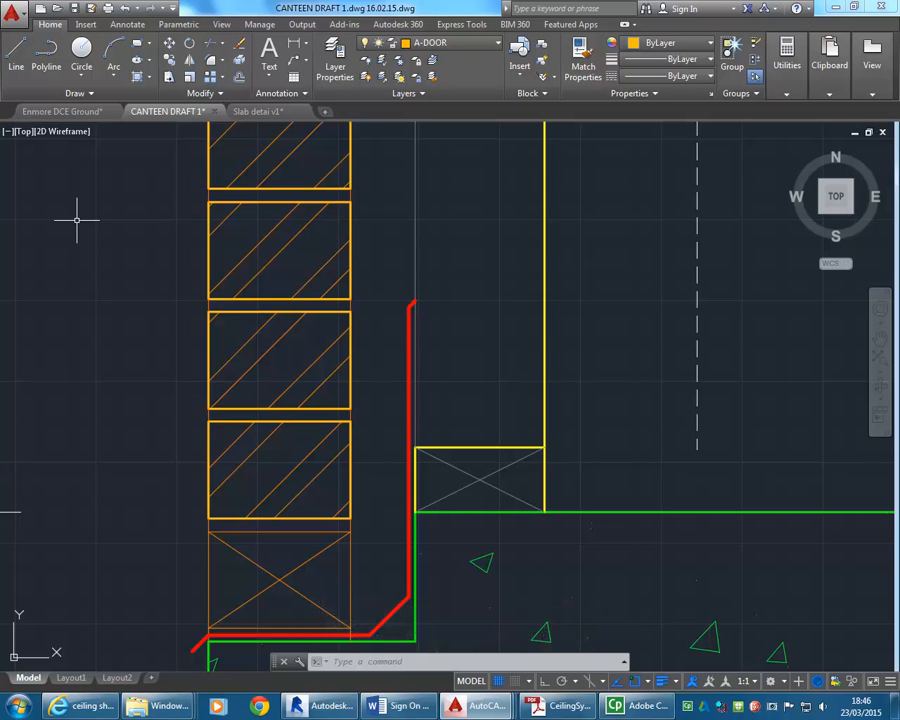
scroll(77, 220, down, 10)
middle_drag(90, 232, 337, 308)
scroll(238, 333, down, 6)
middle_drag(243, 334, 454, 335)
middle_drag(180, 382, 244, 382)
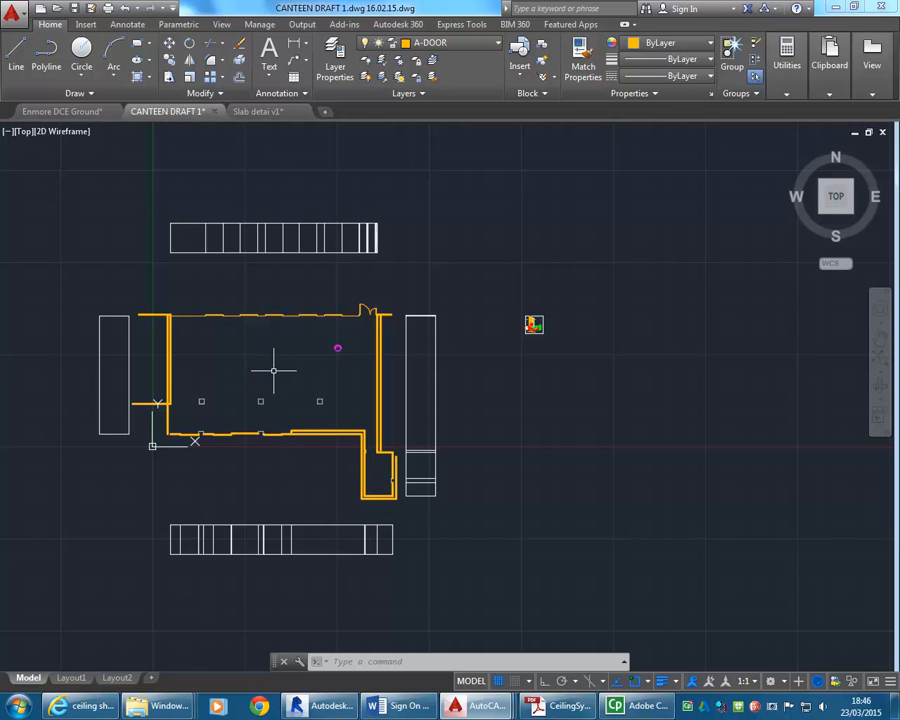
click(270, 78)
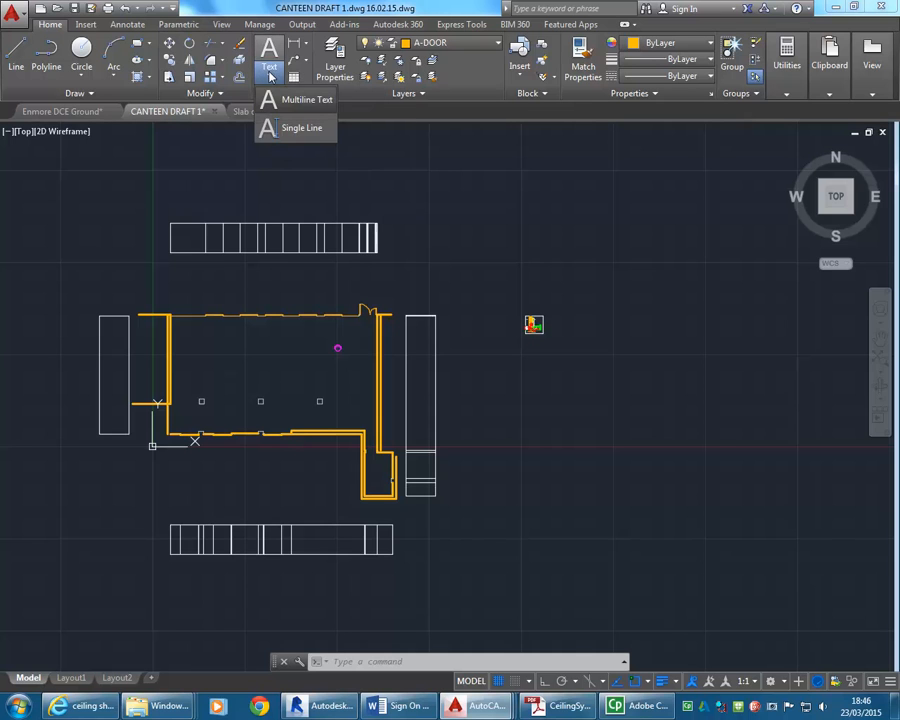
click(270, 77)
click(276, 93)
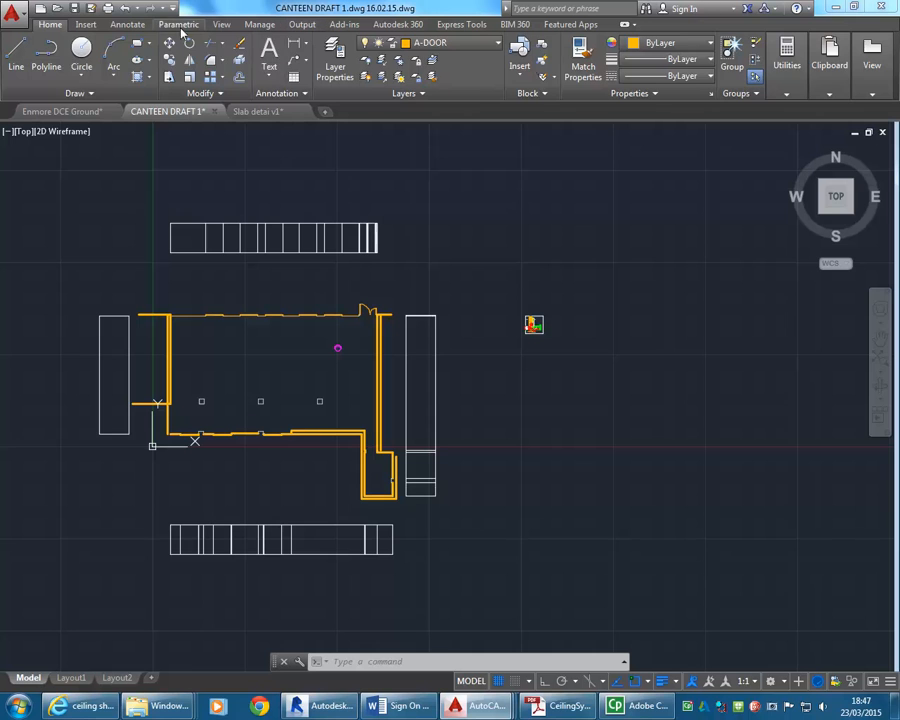
click(127, 25)
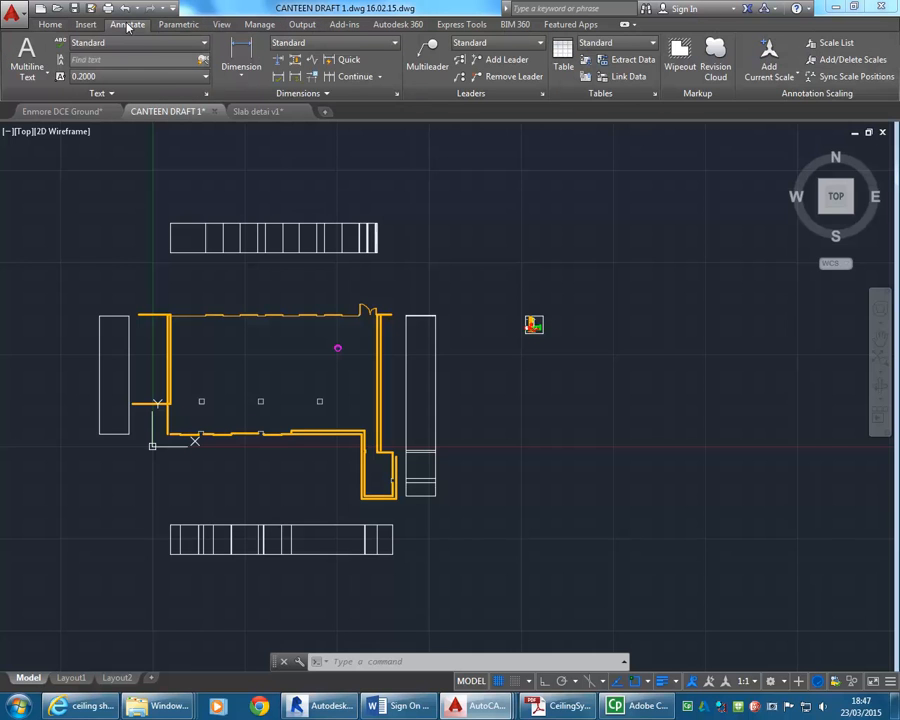
click(46, 24)
Create a new text style named LABELS.
click(284, 94)
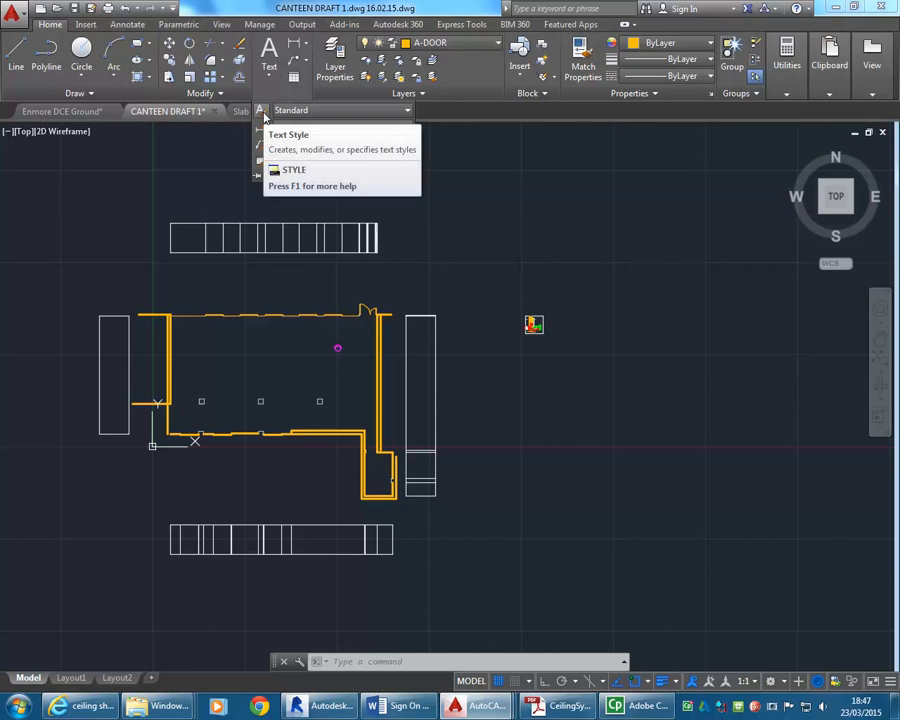
click(321, 113)
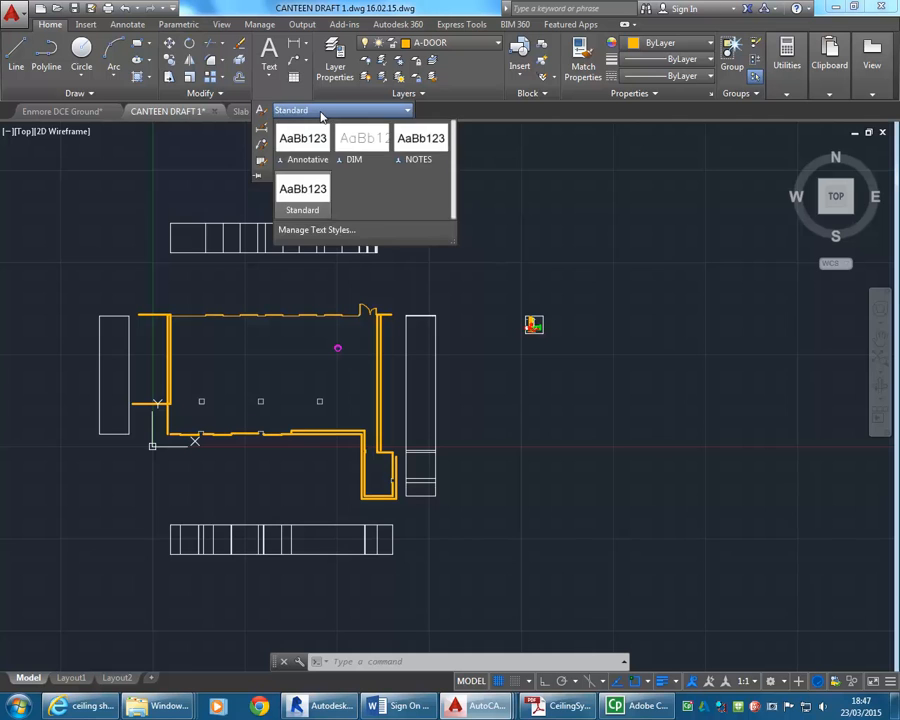
click(321, 113)
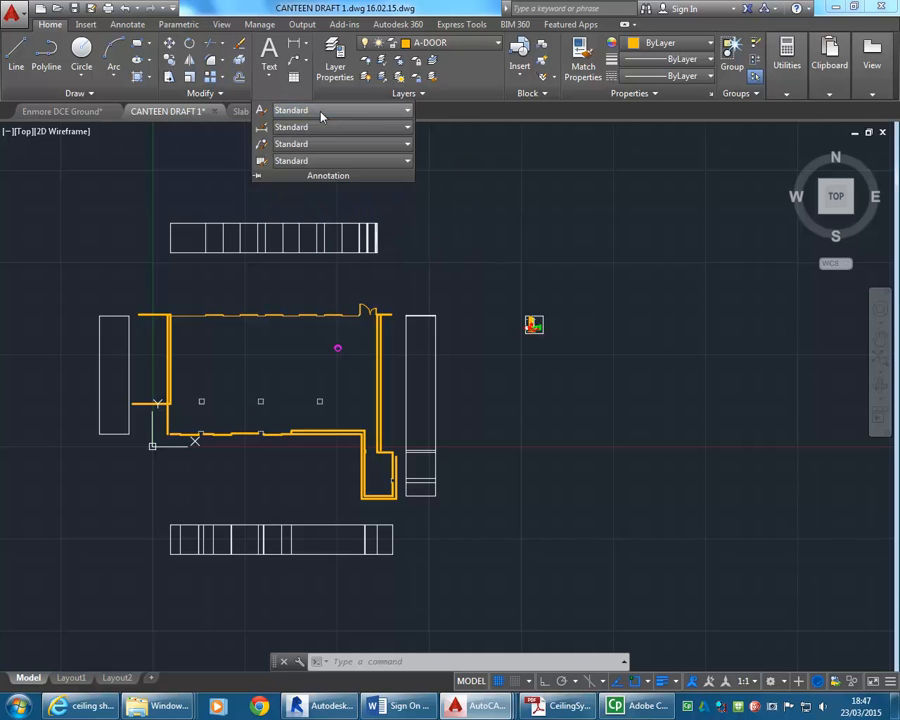
click(260, 111)
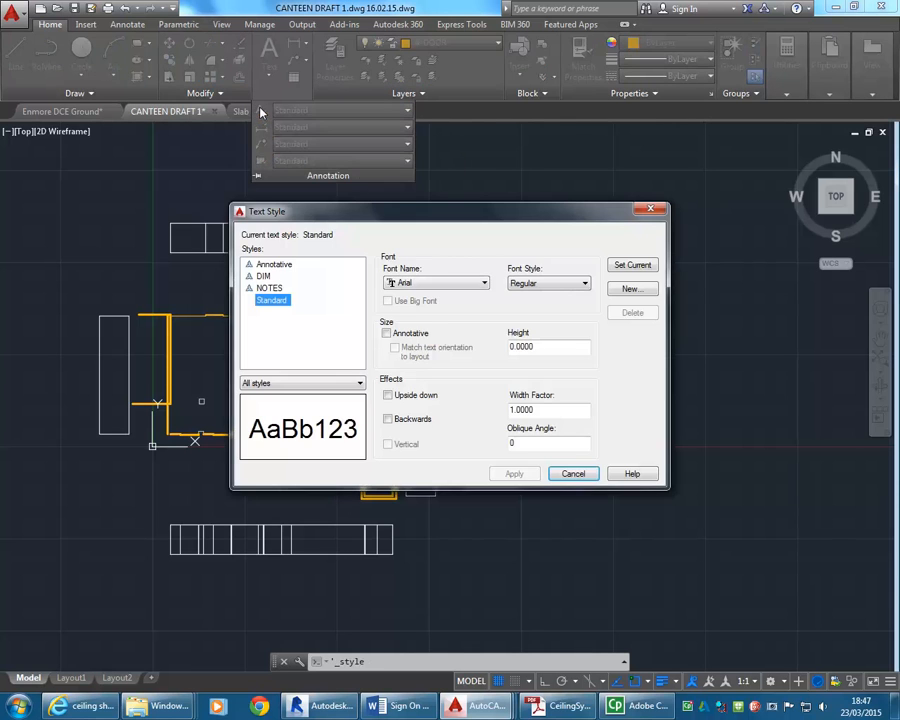
drag(388, 223, 345, 219)
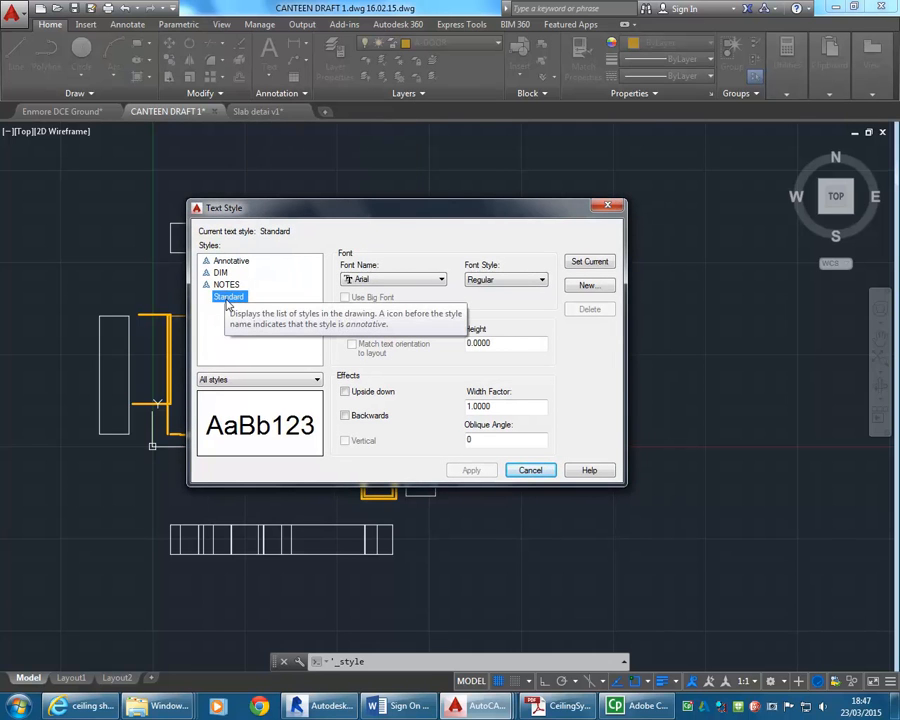
click(589, 287)
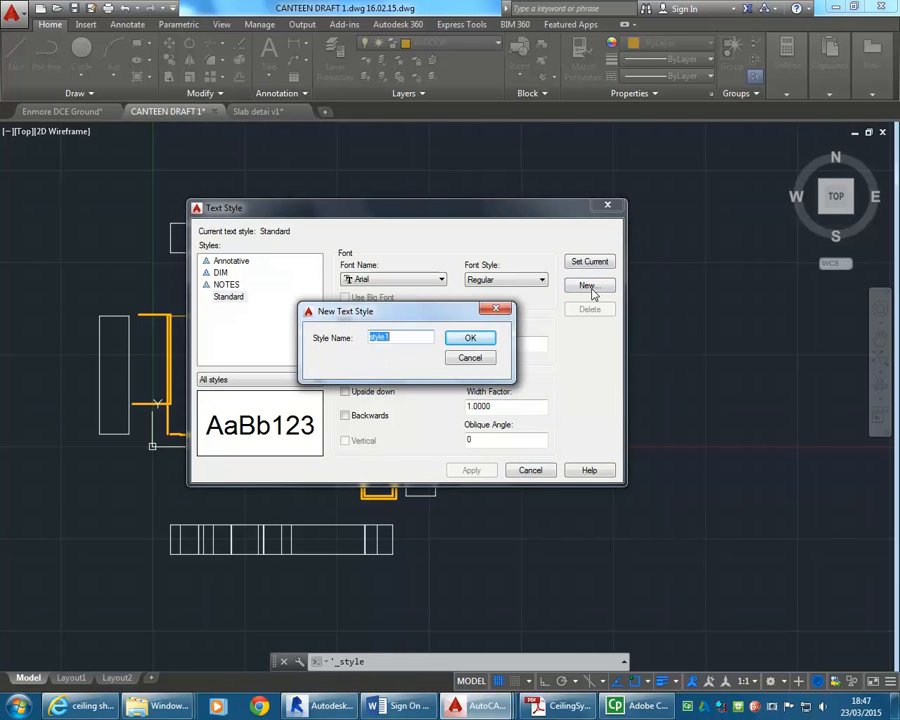
text(LABELS)
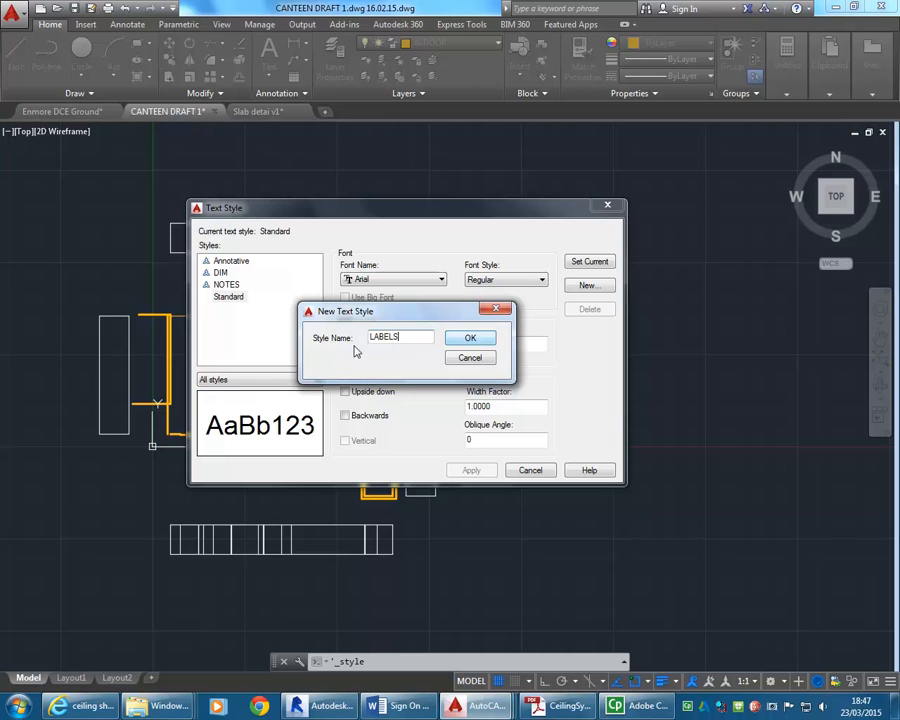
click(467, 339)
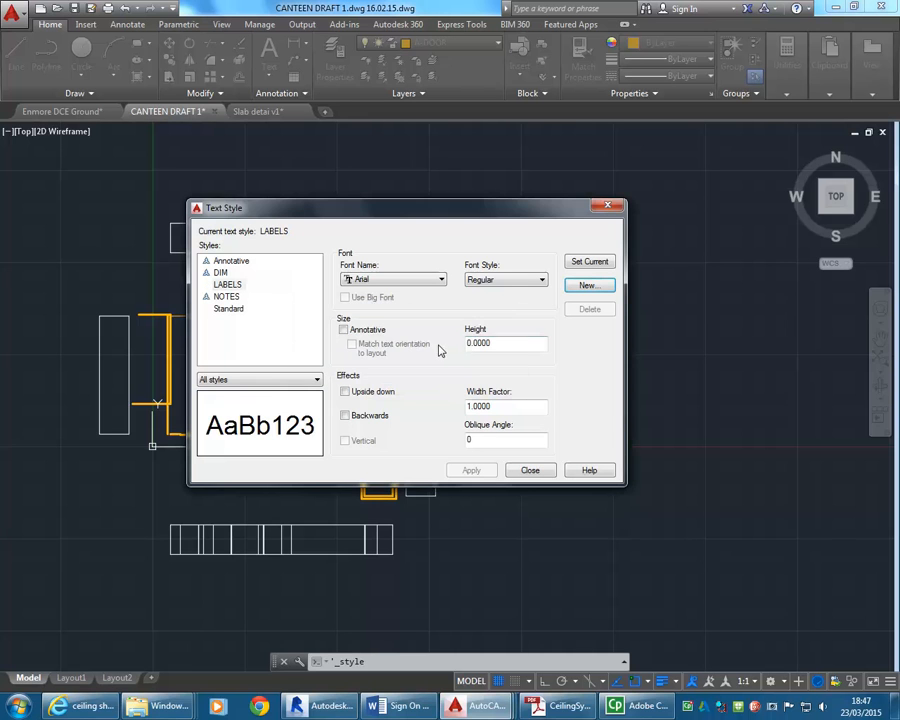
Make the LABELS text style annotative with a paper text height of 5.
click(343, 330)
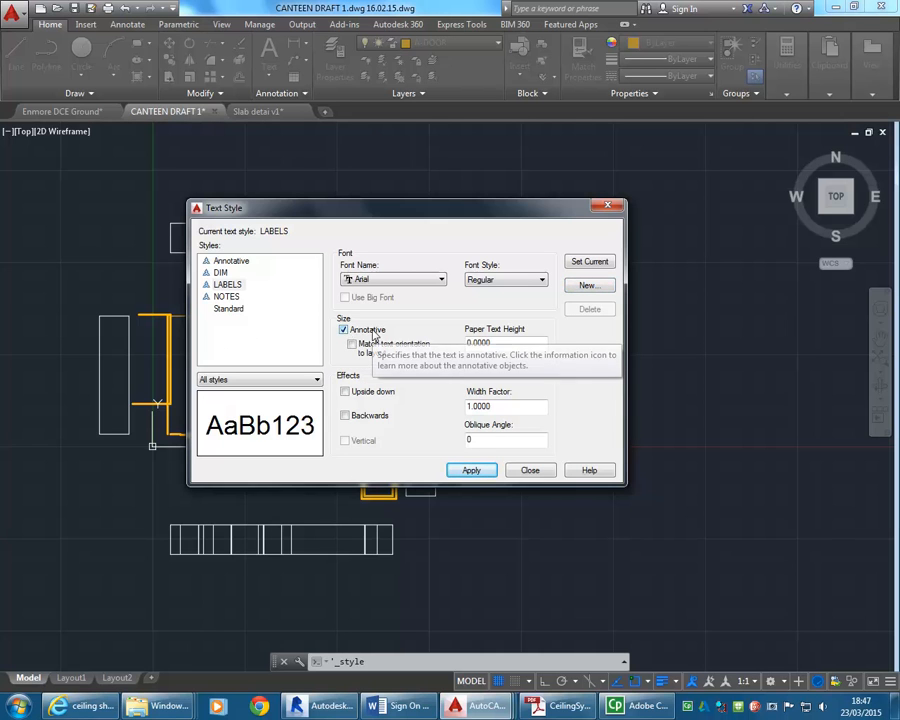
double_click(515, 347)
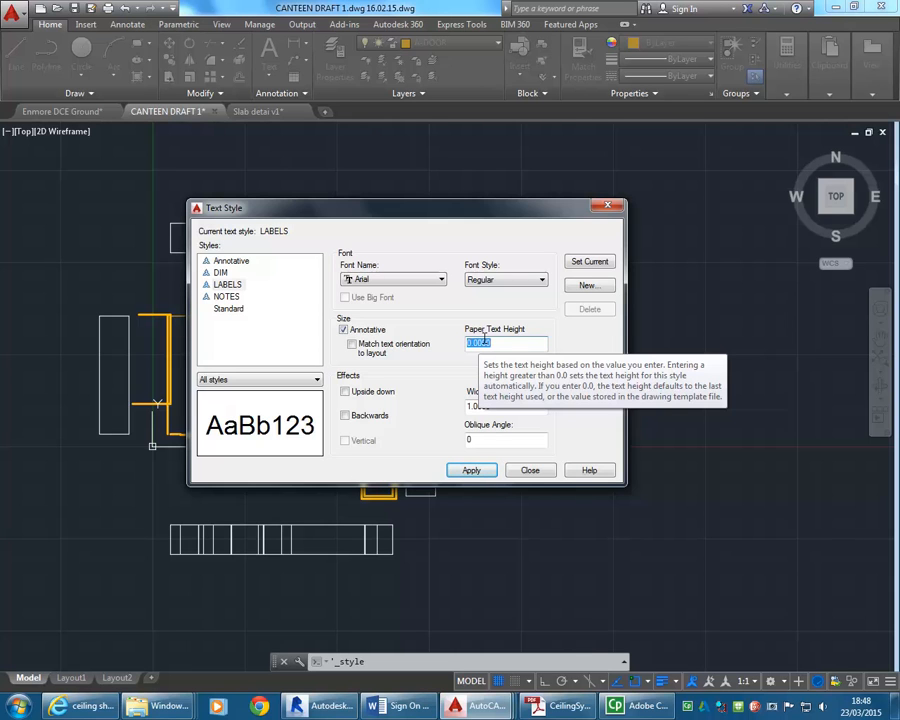
text(5)
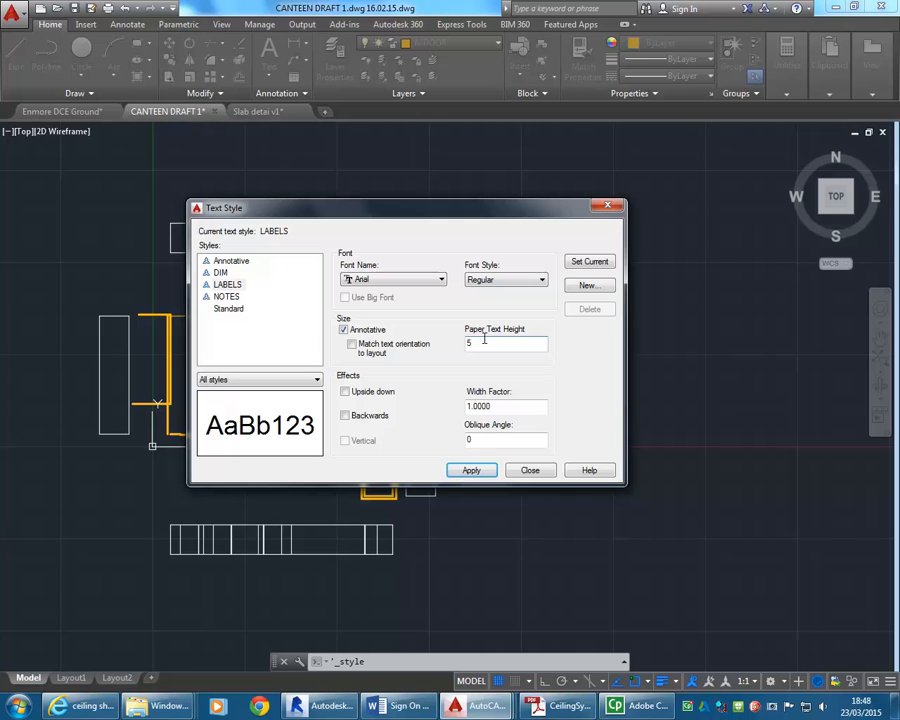
click(504, 404)
click(502, 343)
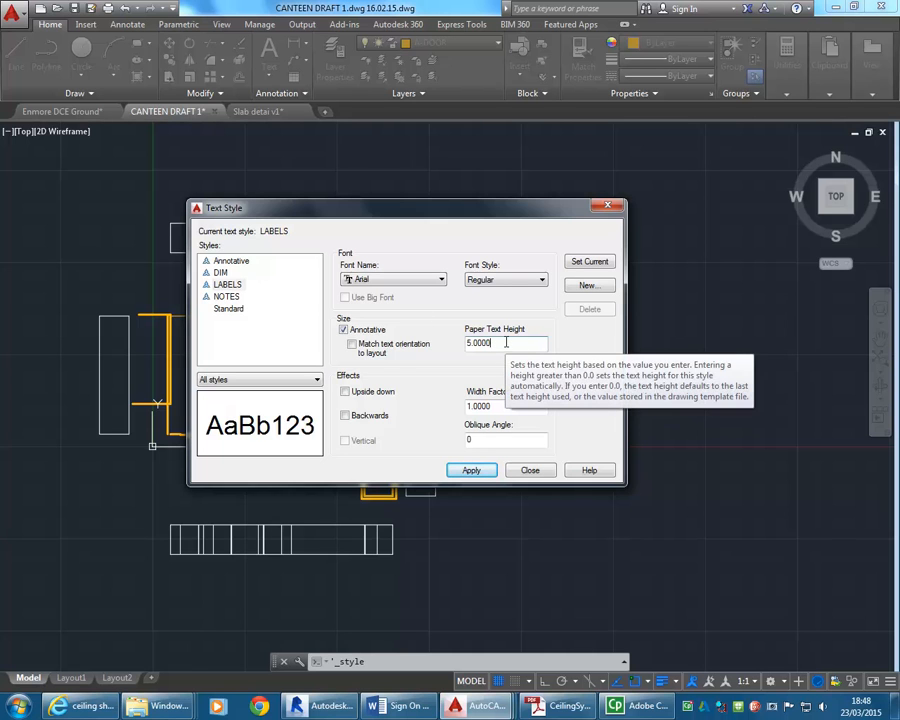
click(505, 342)
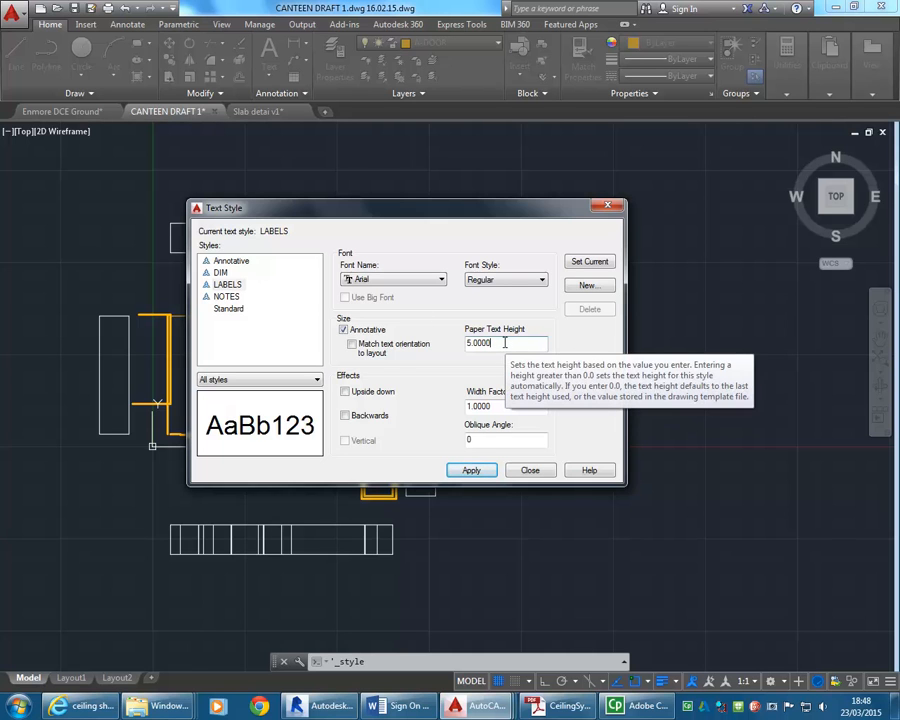
Save the modified LABELS text style with the Arial font and set it as the current style.
click(225, 285)
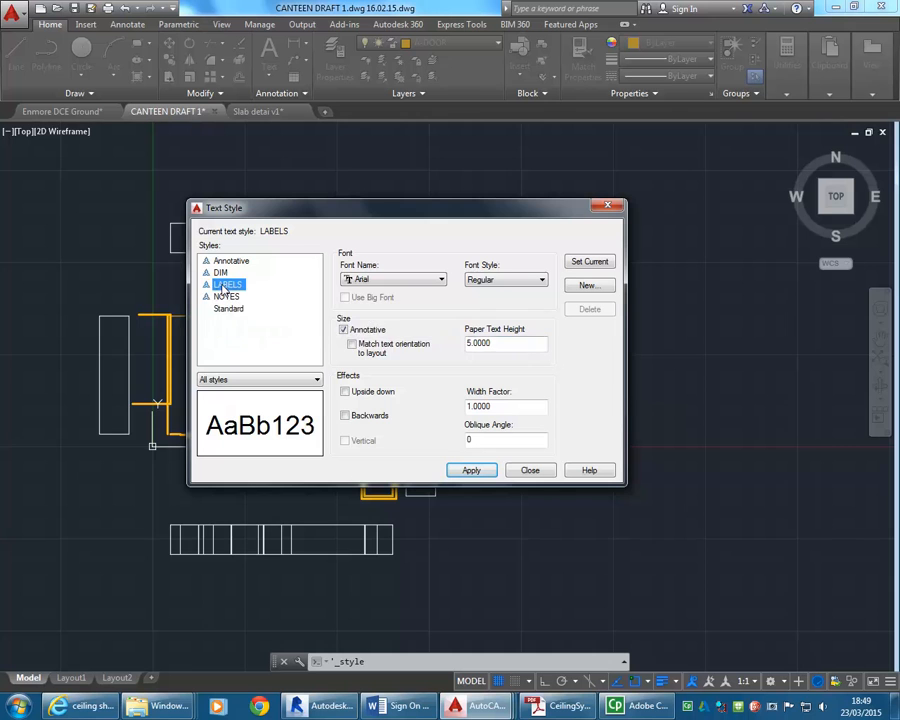
click(398, 280)
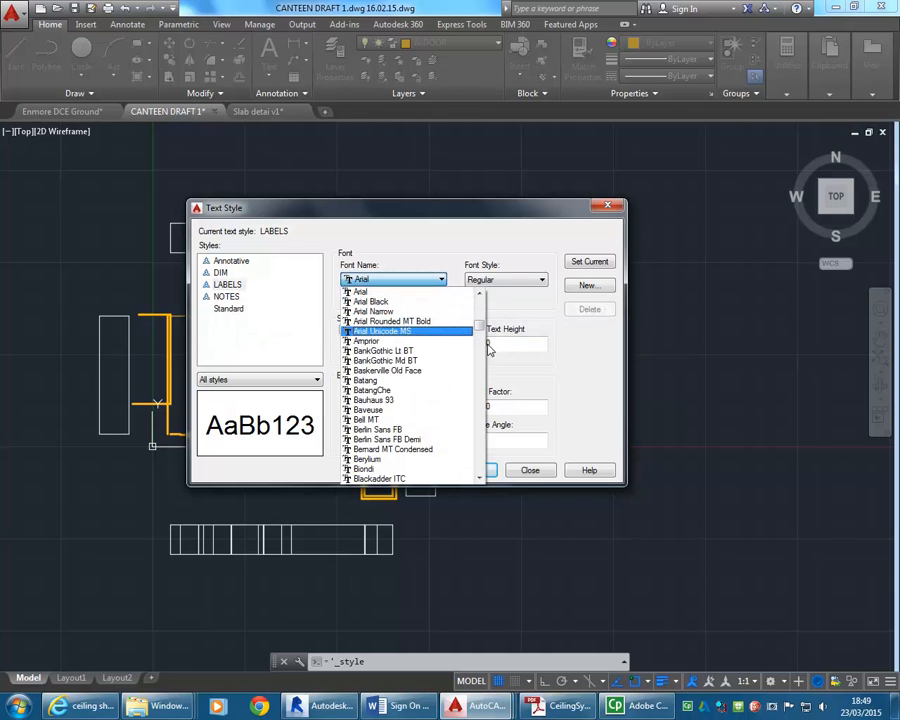
drag(479, 297, 478, 357)
click(412, 281)
click(492, 342)
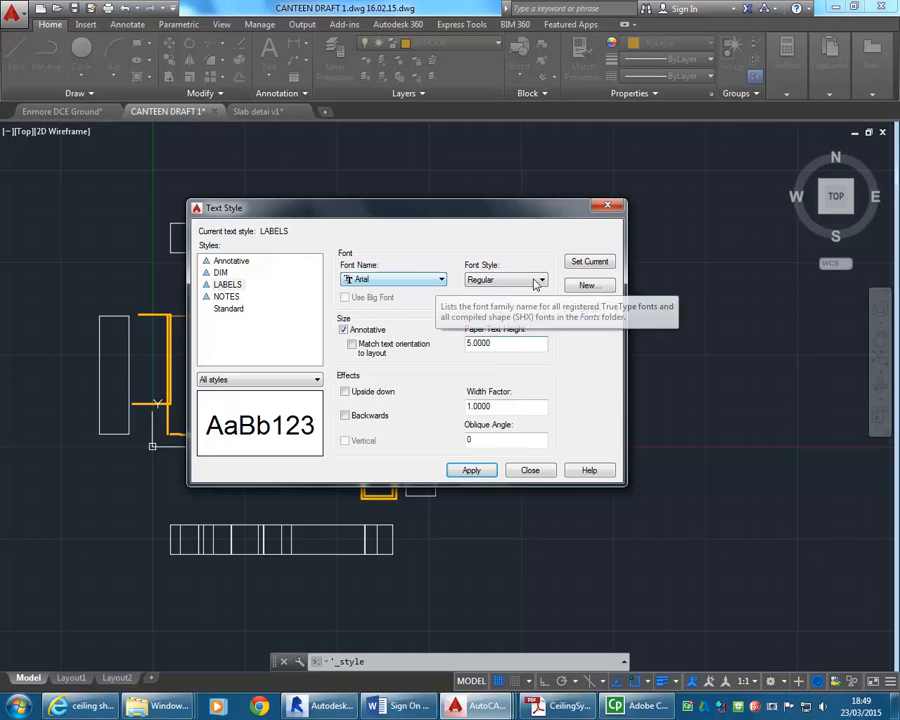
click(588, 262)
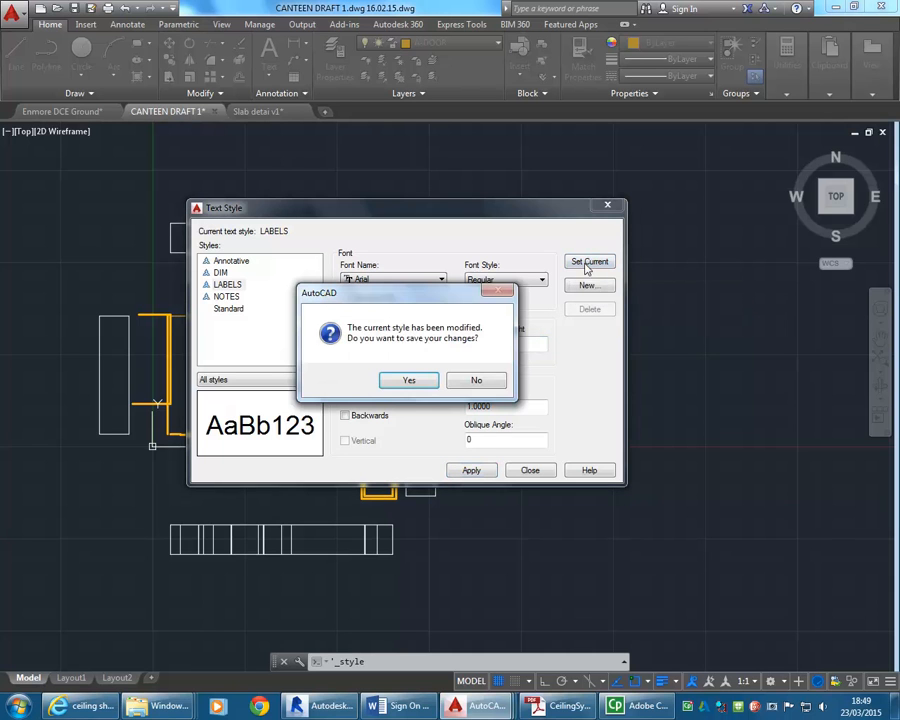
click(408, 381)
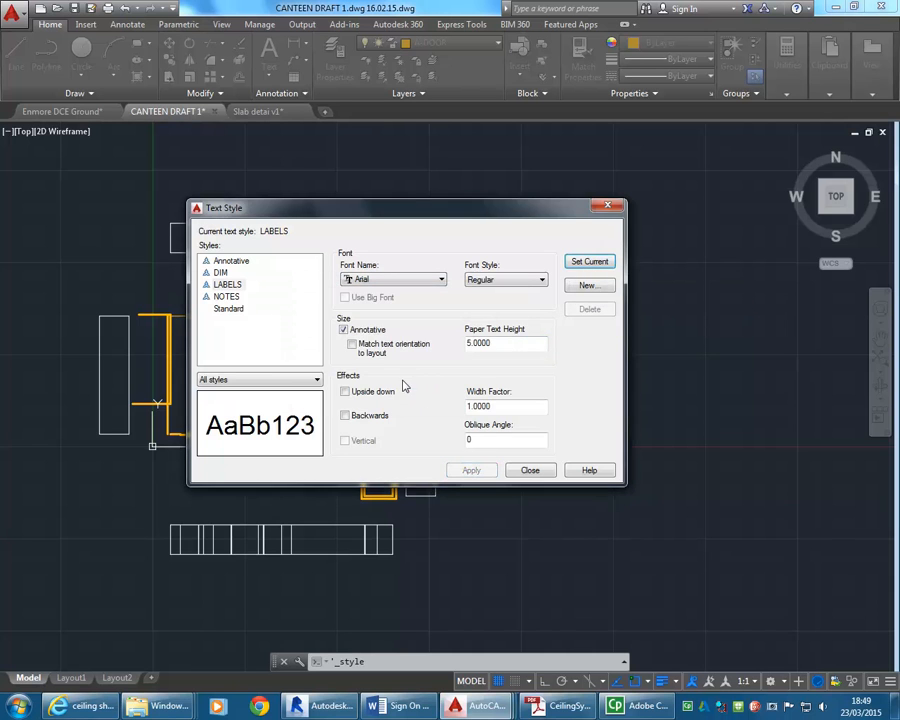
click(528, 471)
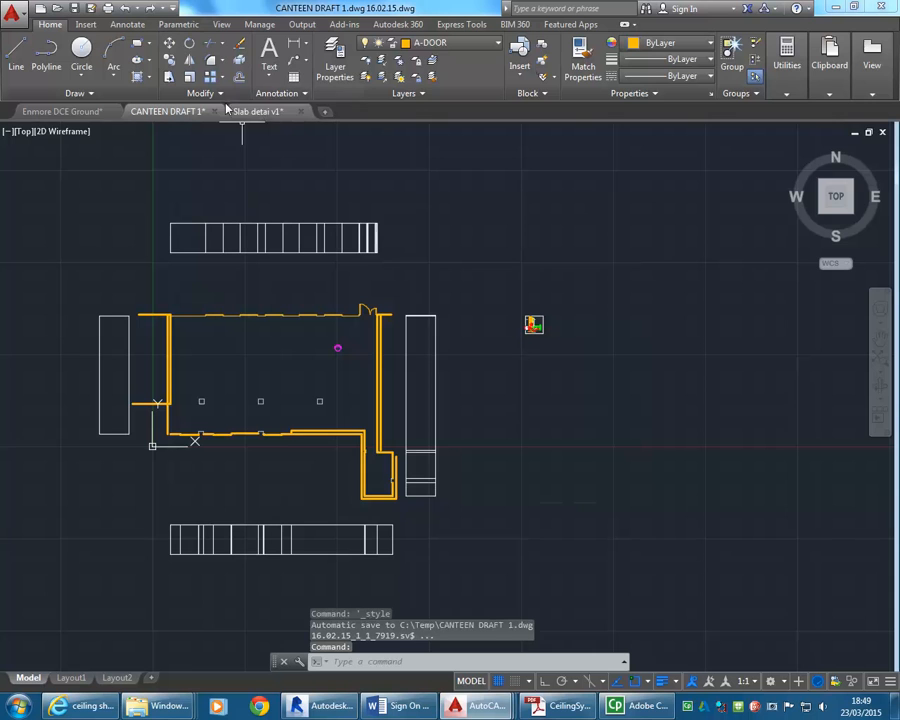
click(278, 93)
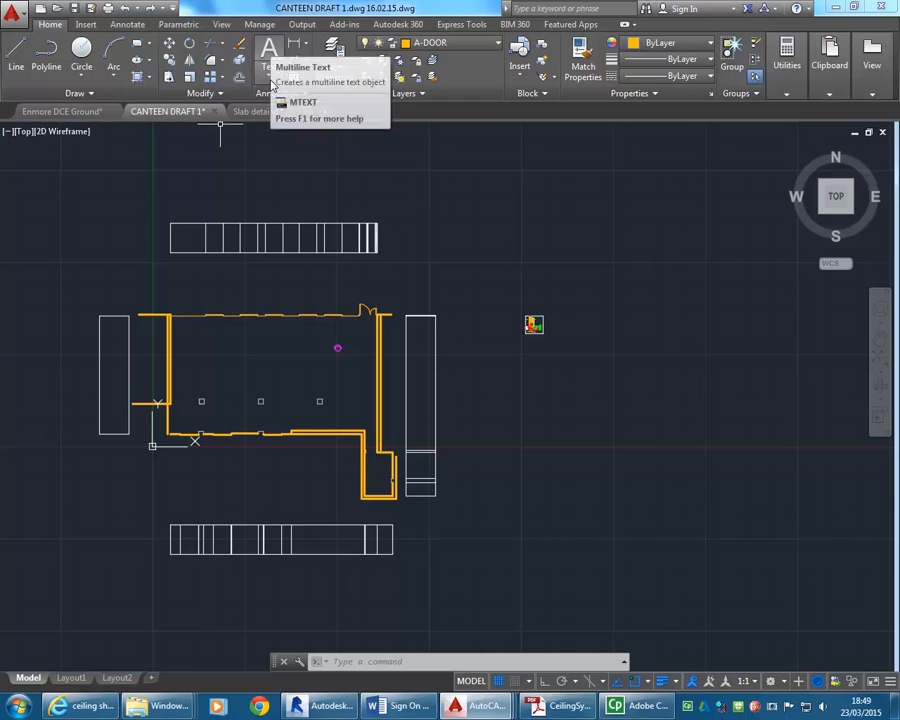
Set the annotation scale of the current view to 1:50.
click(755, 682)
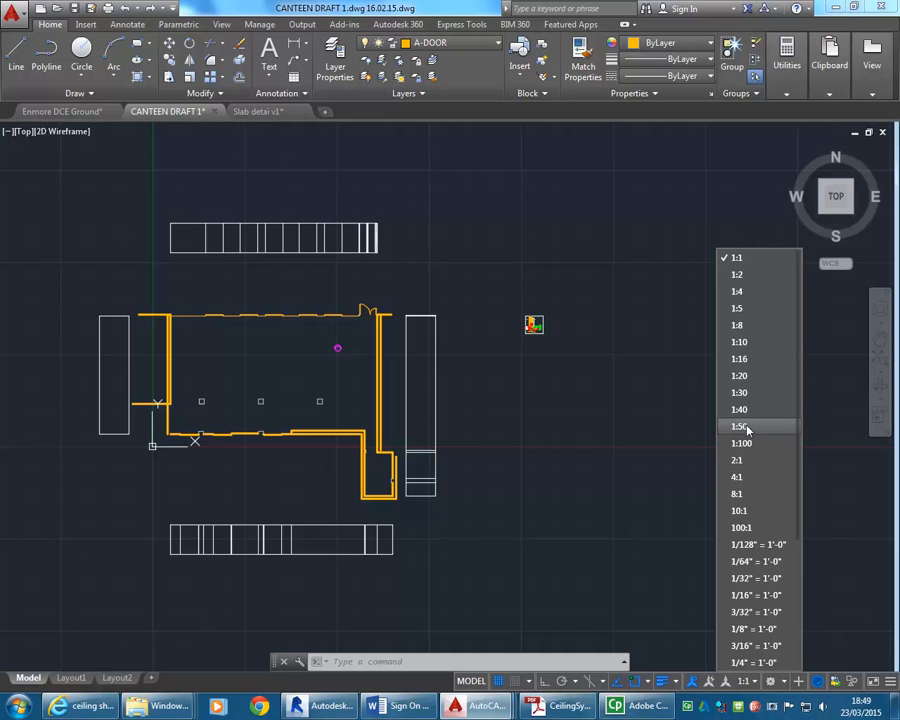
click(753, 682)
click(753, 682)
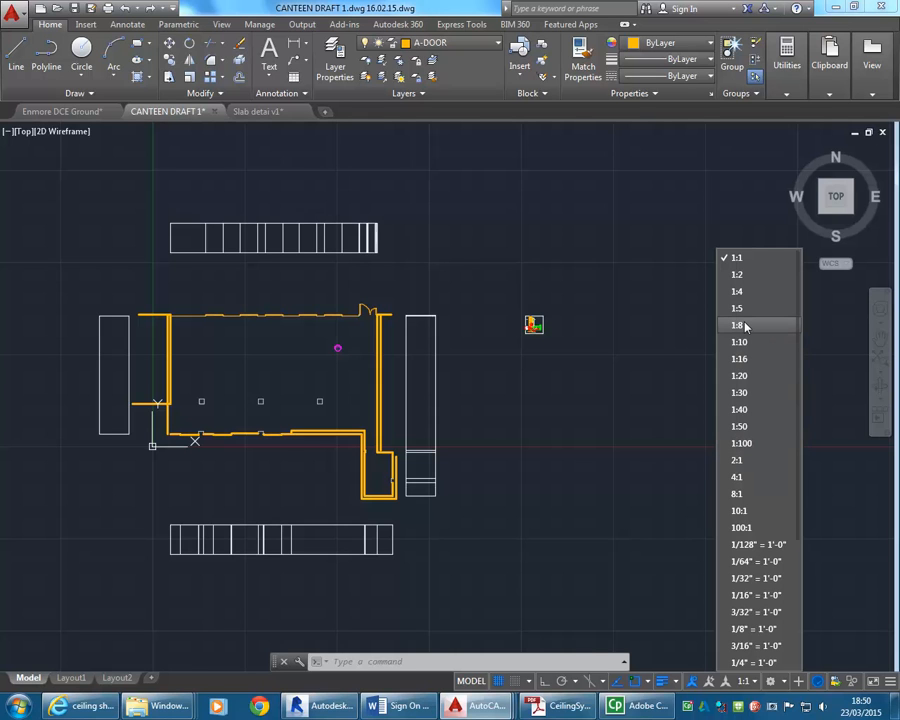
click(740, 427)
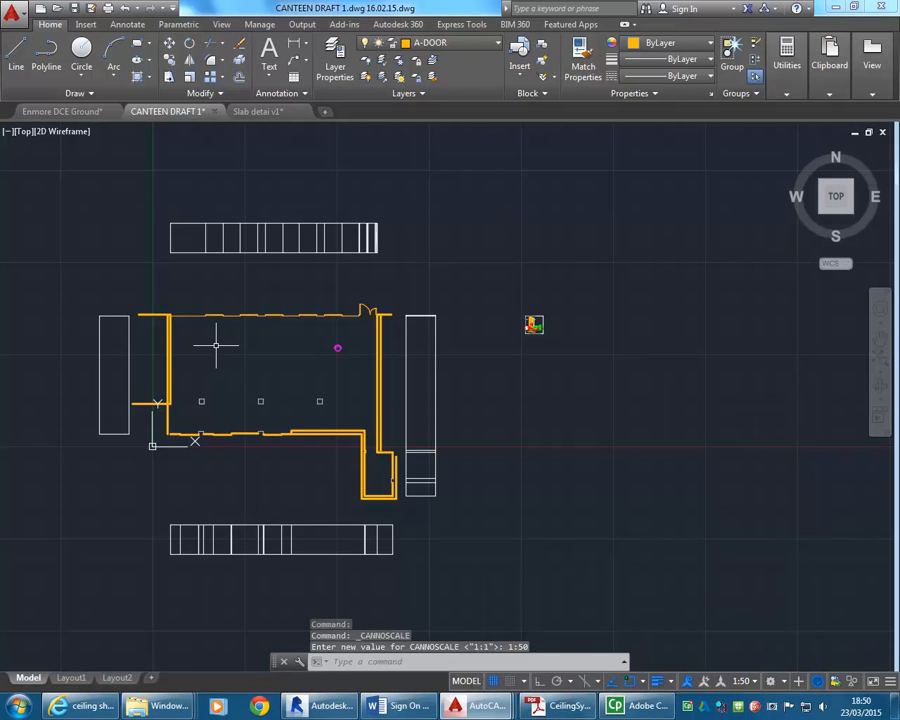
Place a multiline text box in the upper-left part of the canteen room, below the window wall.
click(269, 72)
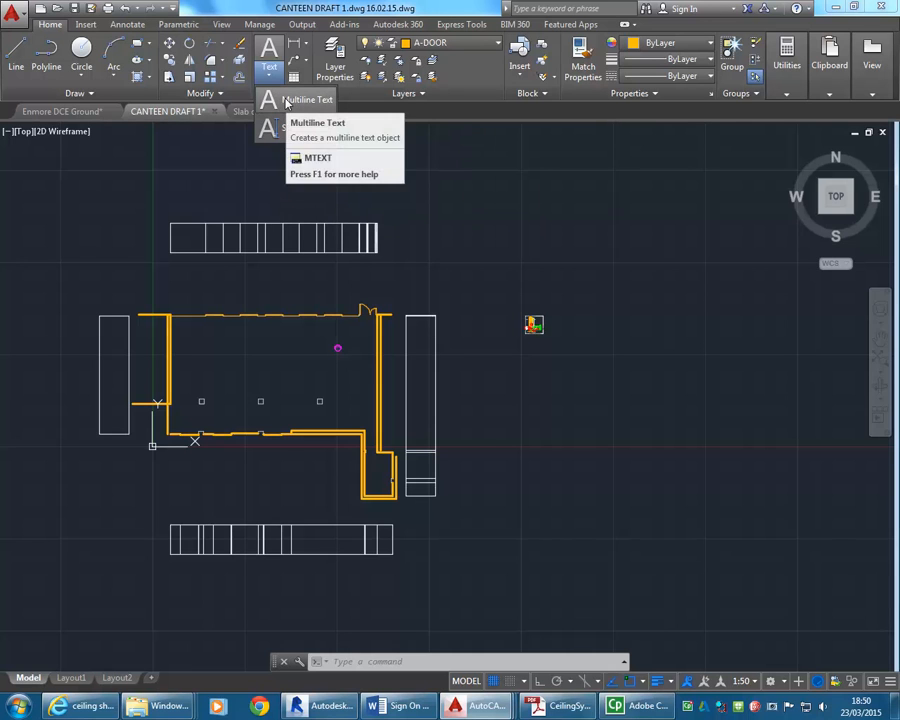
click(287, 101)
scroll(215, 352, up, 3)
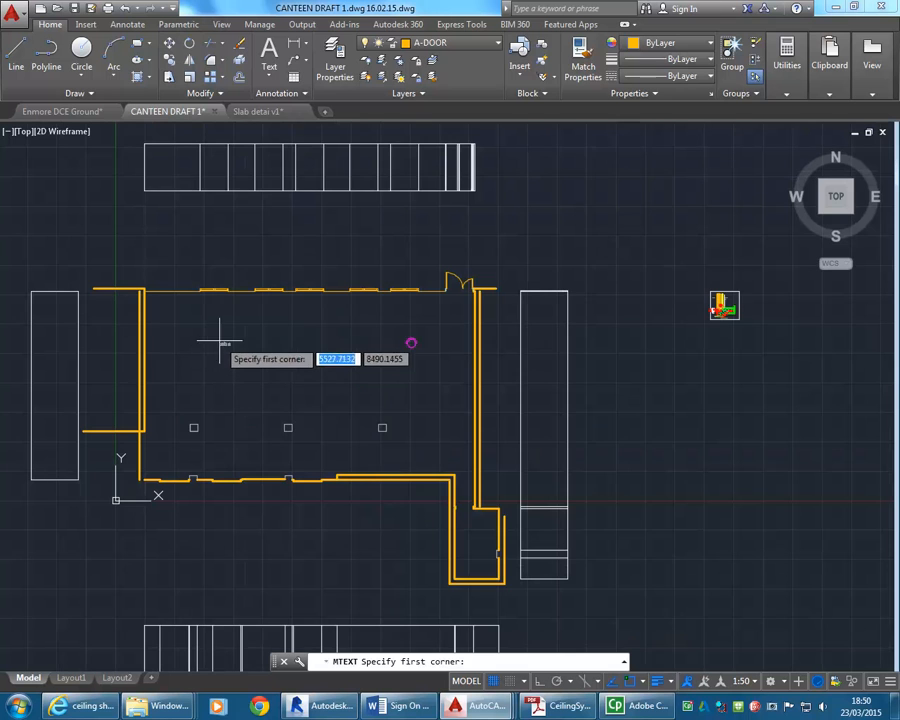
click(211, 326)
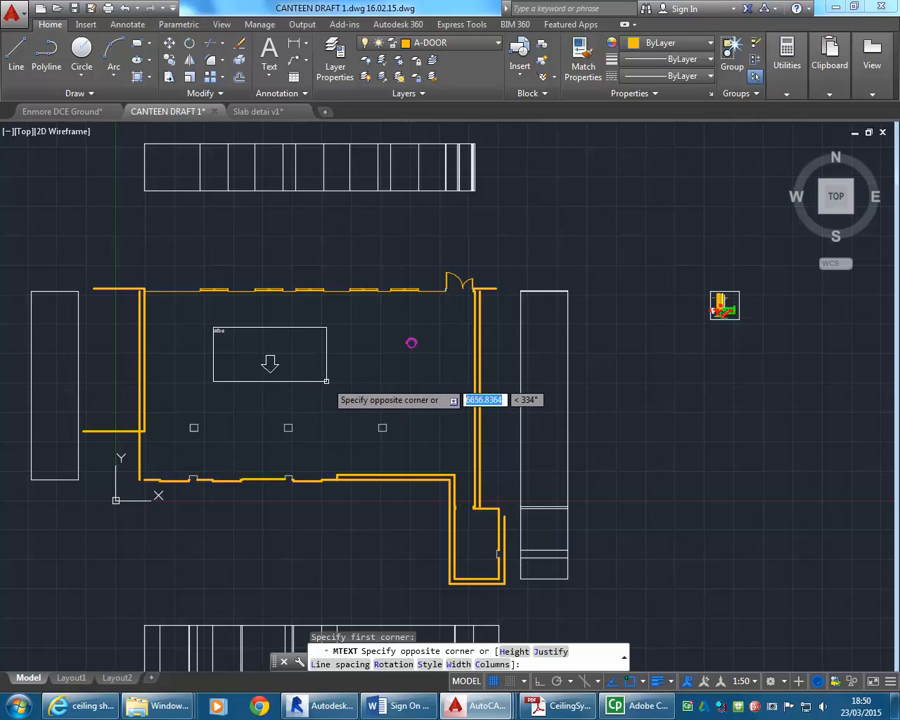
key(Escape)
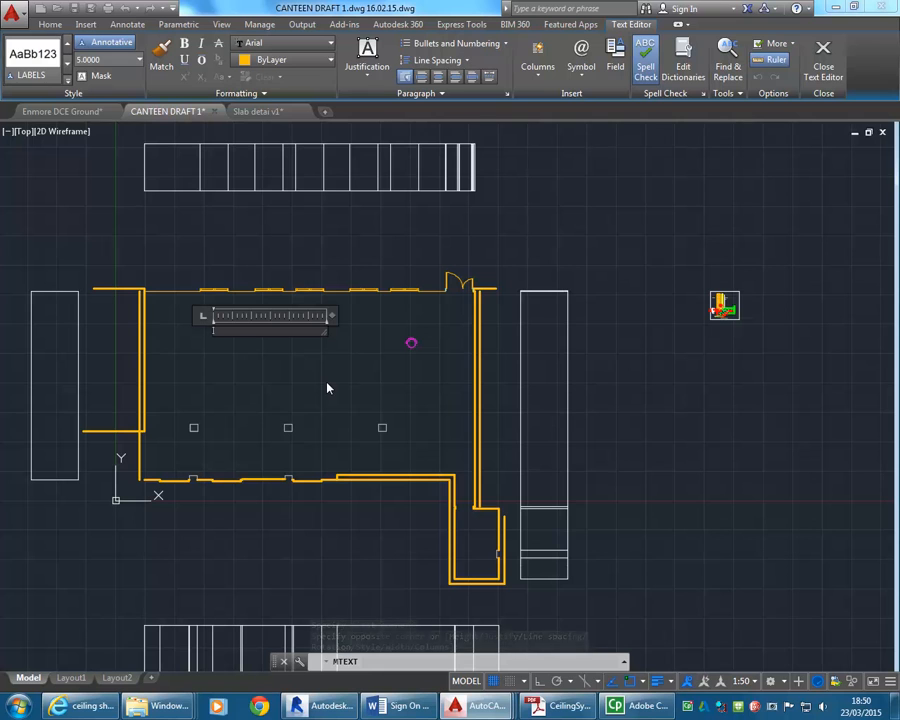
Enter EXHIBITION SPACE as the label text, narrow the text box to suit, and finish editing.
text(c)
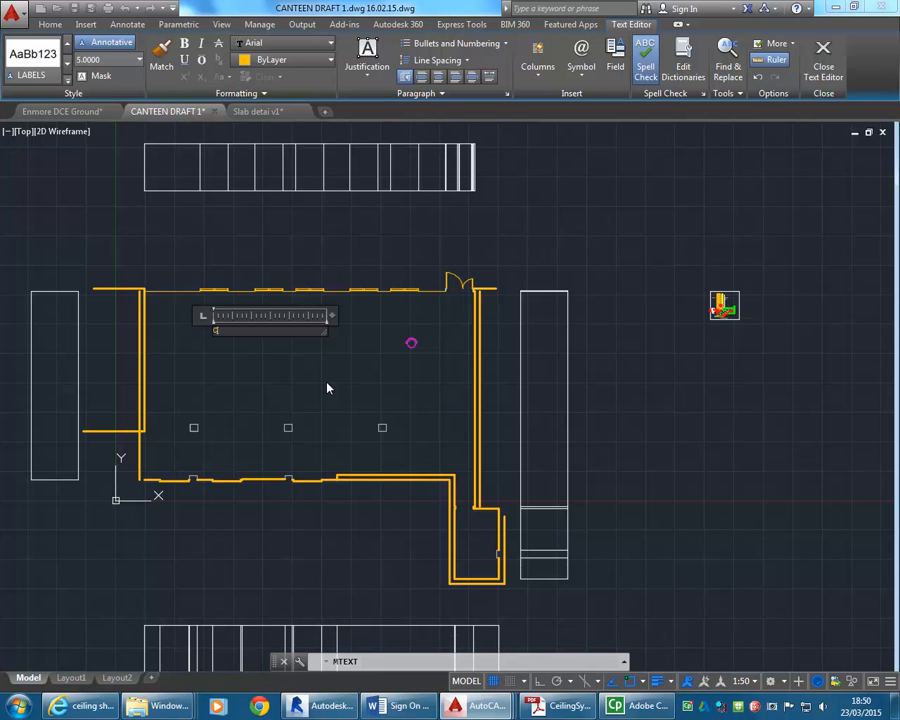
text(AFETERIA)
key(BackSpace)
key(BackSpace)
key(BackSpace)
key(BackSpace)
key(BackSpace)
key(BackSpace)
key(BackSpace)
key(BackSpace)
key(BackSpace)
text(EXHIBITION)
middle_drag(210, 349, 243, 340)
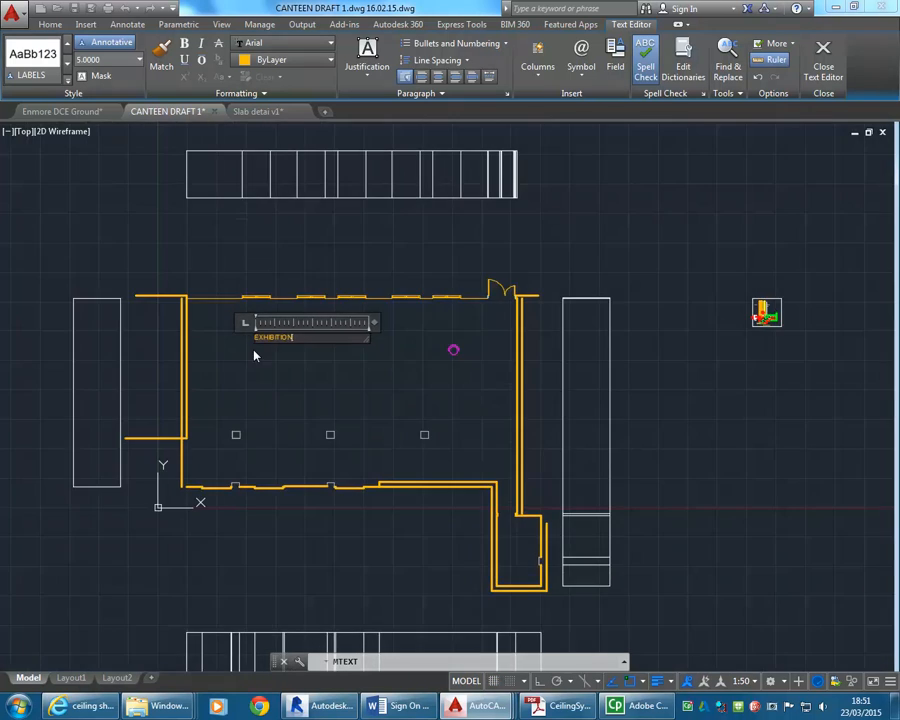
scroll(243, 340, up, 5)
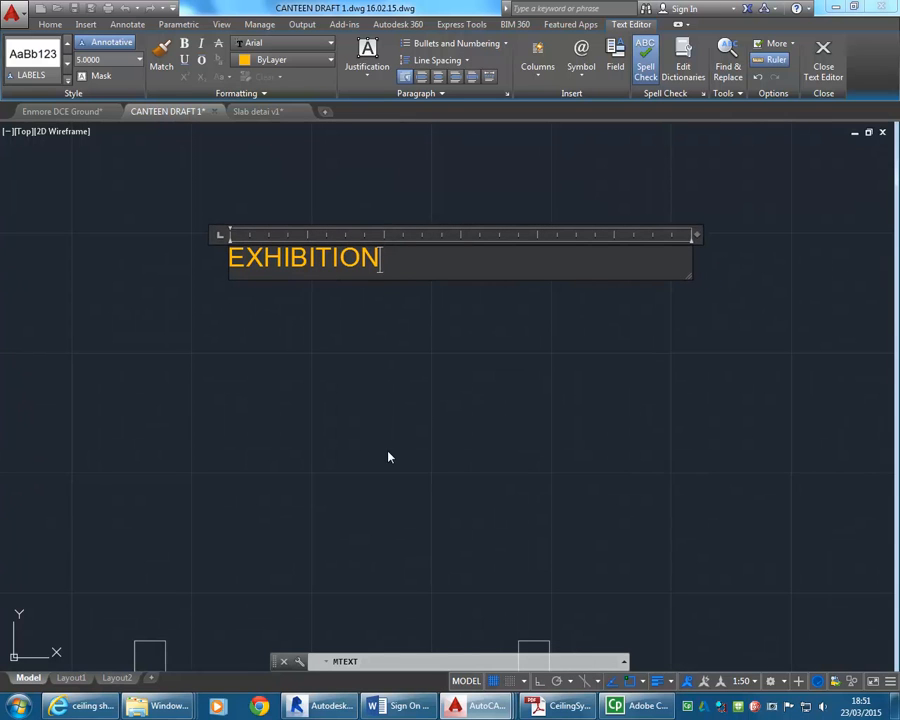
text(SPACE)
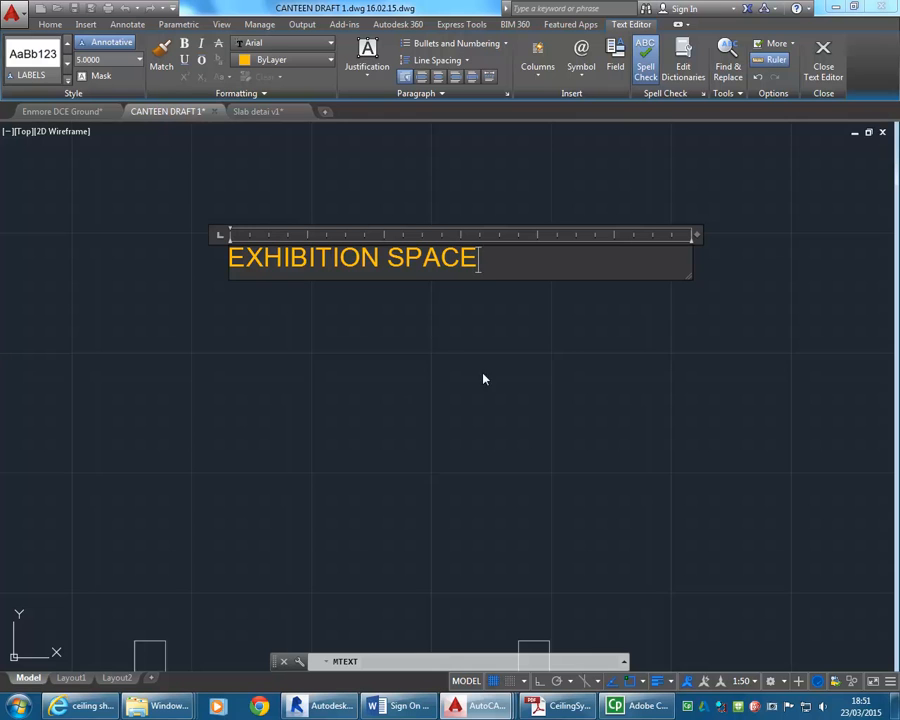
drag(697, 234, 551, 214)
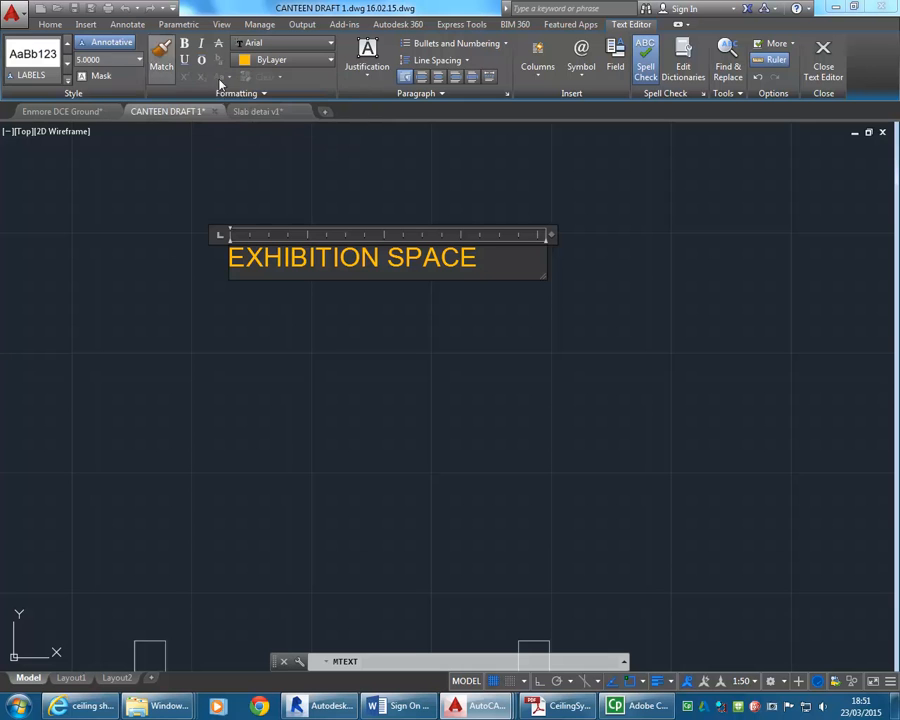
click(213, 201)
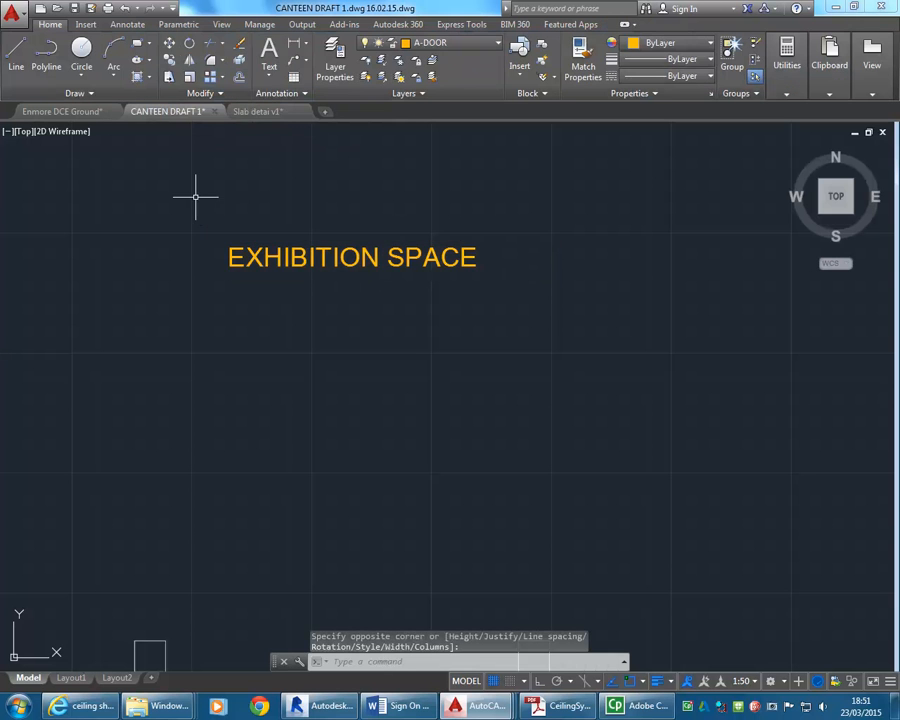
Move the EXHIBITION SPACE label down and slightly right, towards the middle of the room, and deselect it.
scroll(254, 287, down, 5)
click(254, 287)
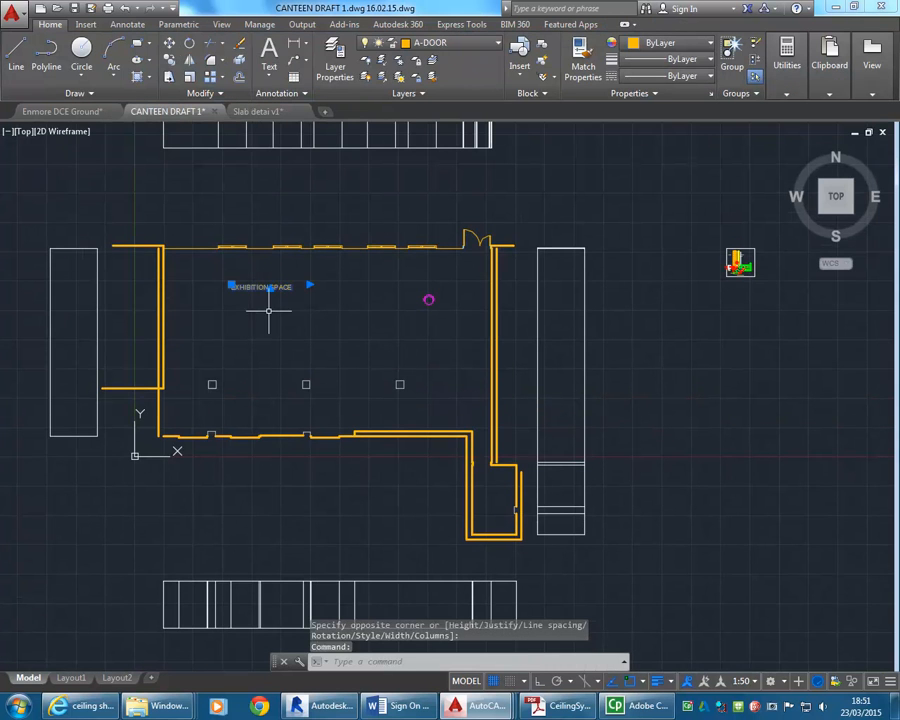
scroll(269, 311, up, 3)
click(172, 241)
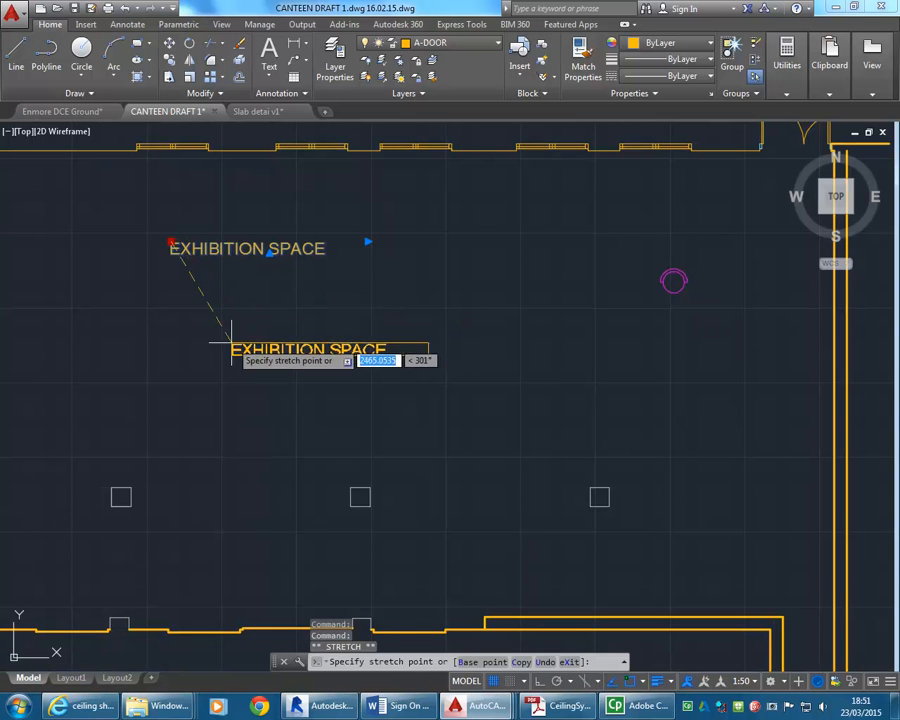
click(236, 350)
scroll(236, 352, up, 2)
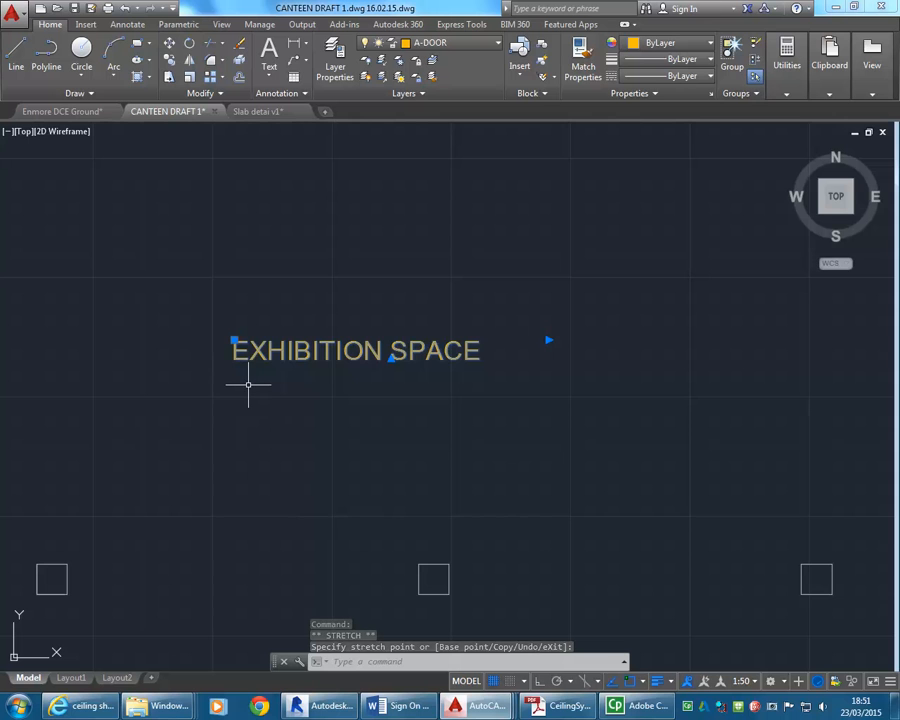
scroll(246, 384, down, 3)
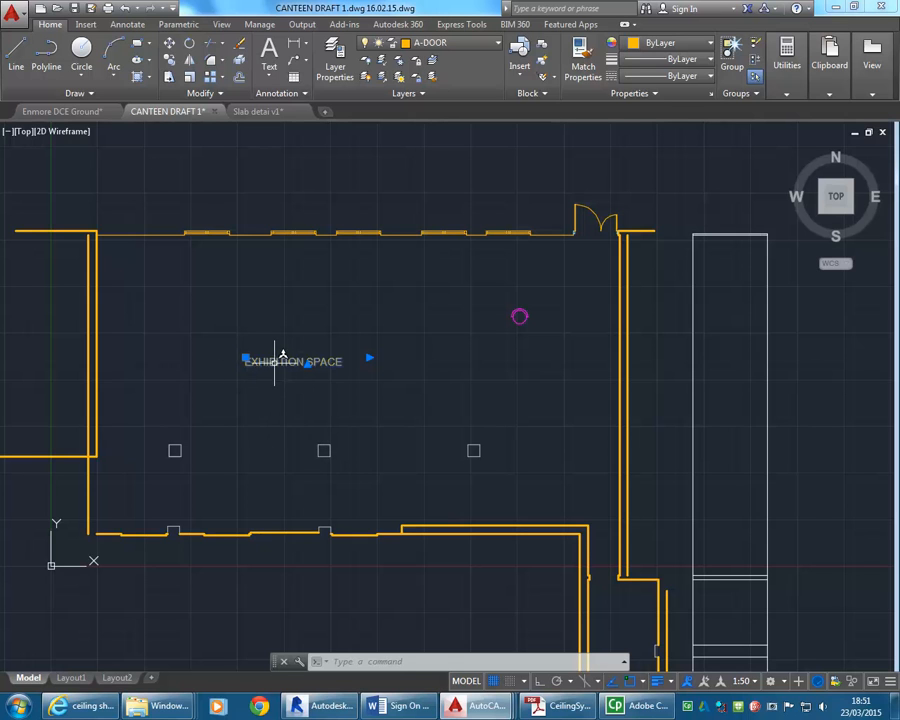
key(Escape)
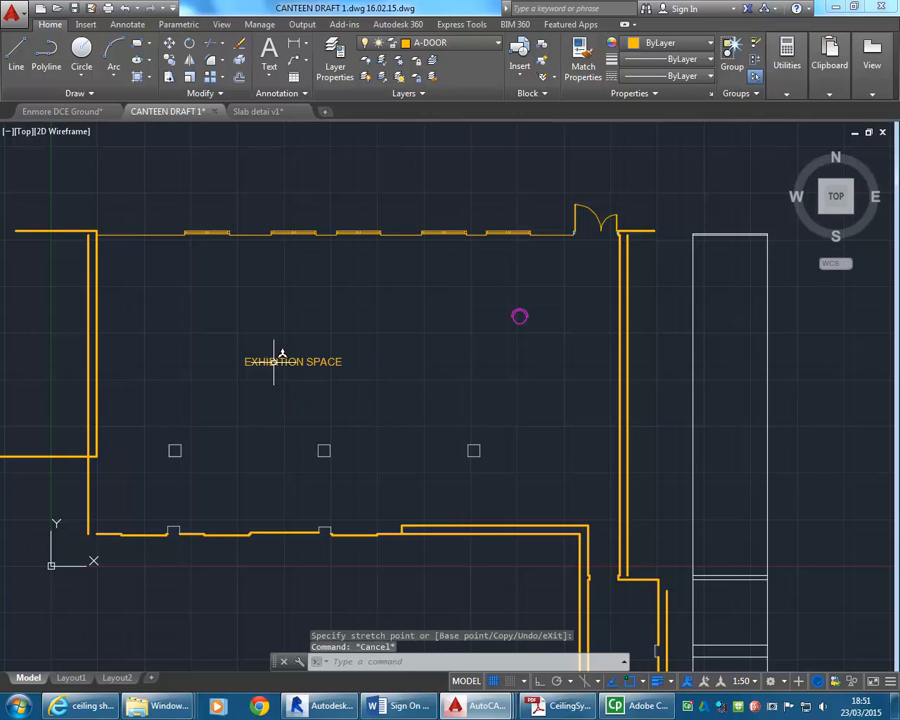
Change the annotation scale of the current view to 1:100.
click(748, 682)
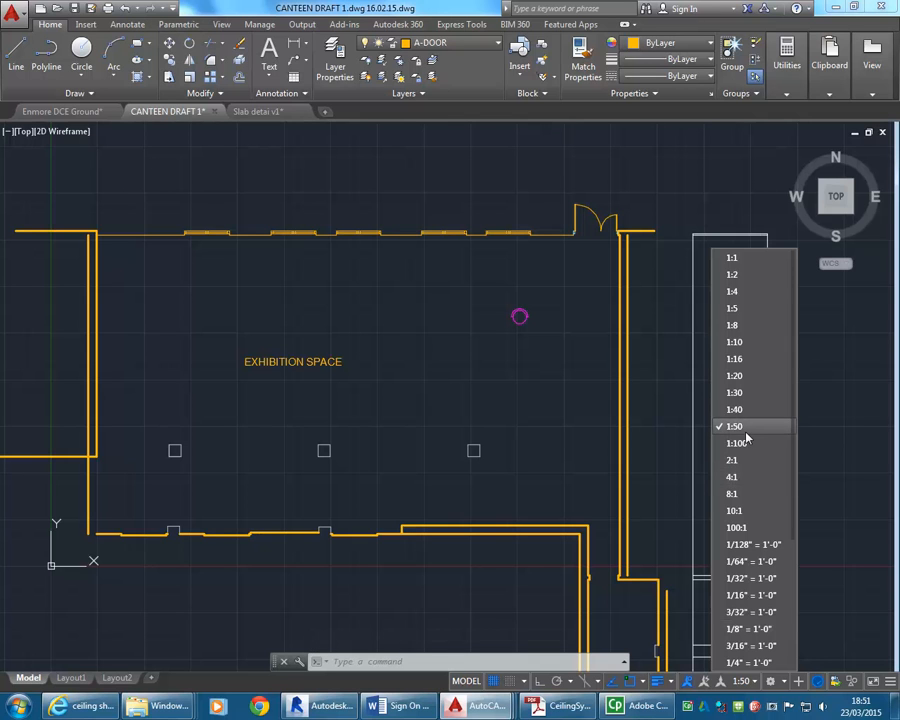
click(321, 406)
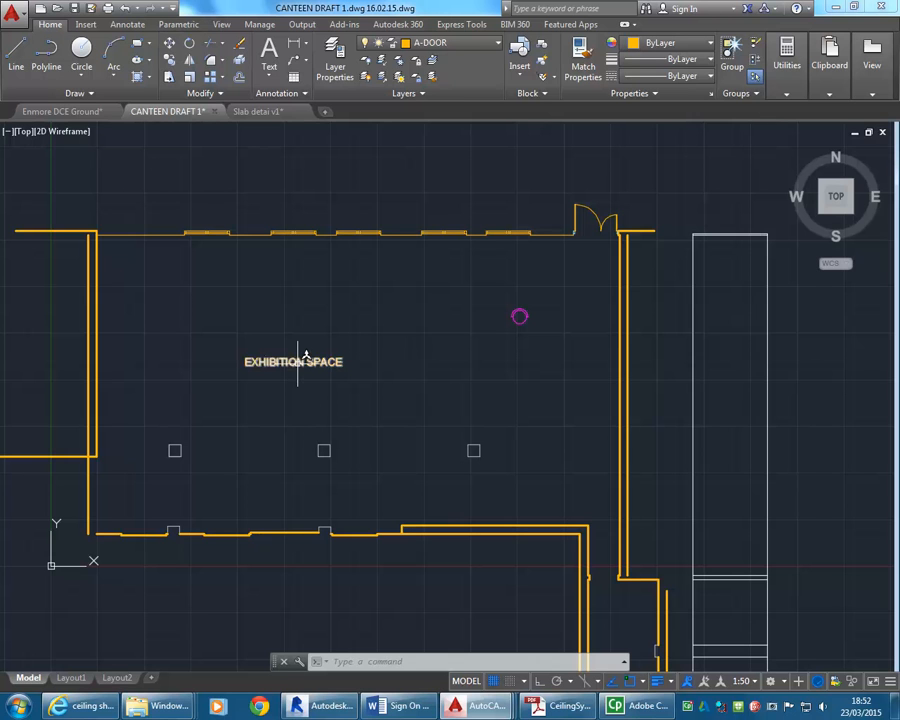
click(756, 681)
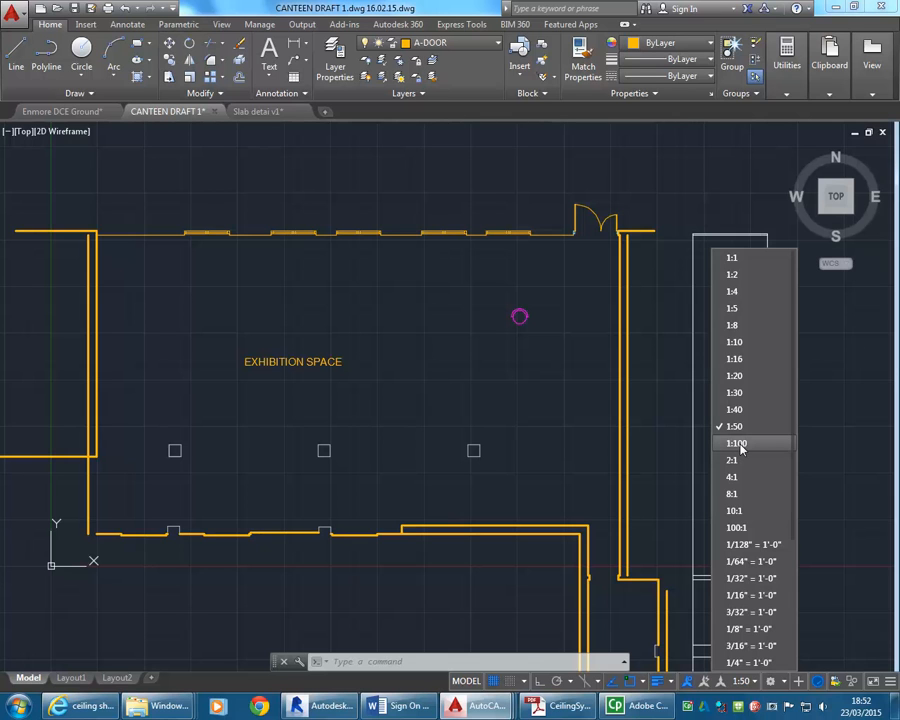
click(741, 444)
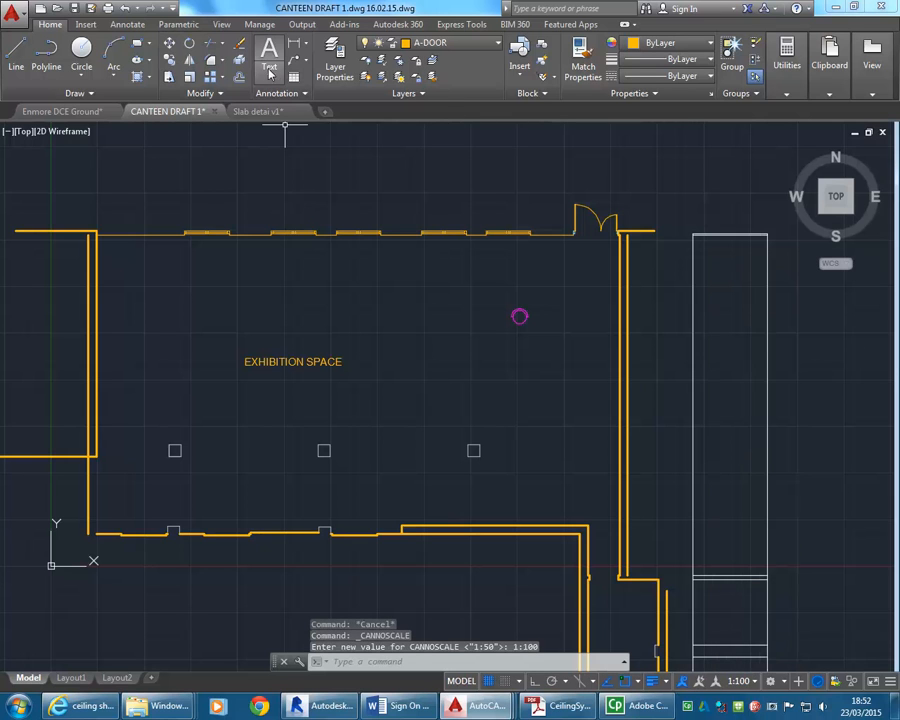
Place a second multiline text box directly below the existing EXHIBITION SPACE label.
click(270, 68)
click(274, 97)
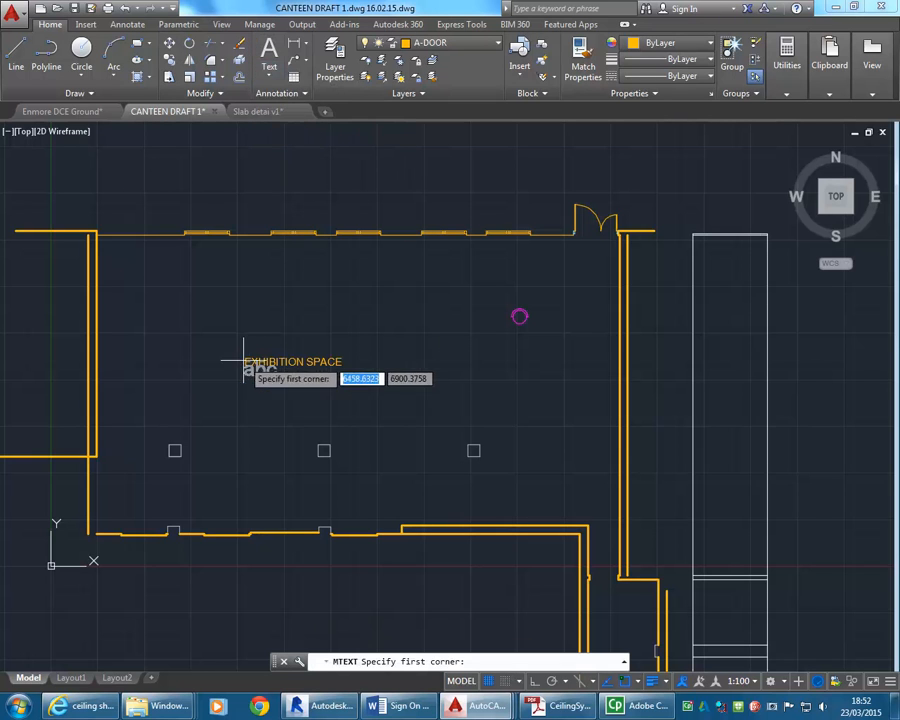
click(247, 378)
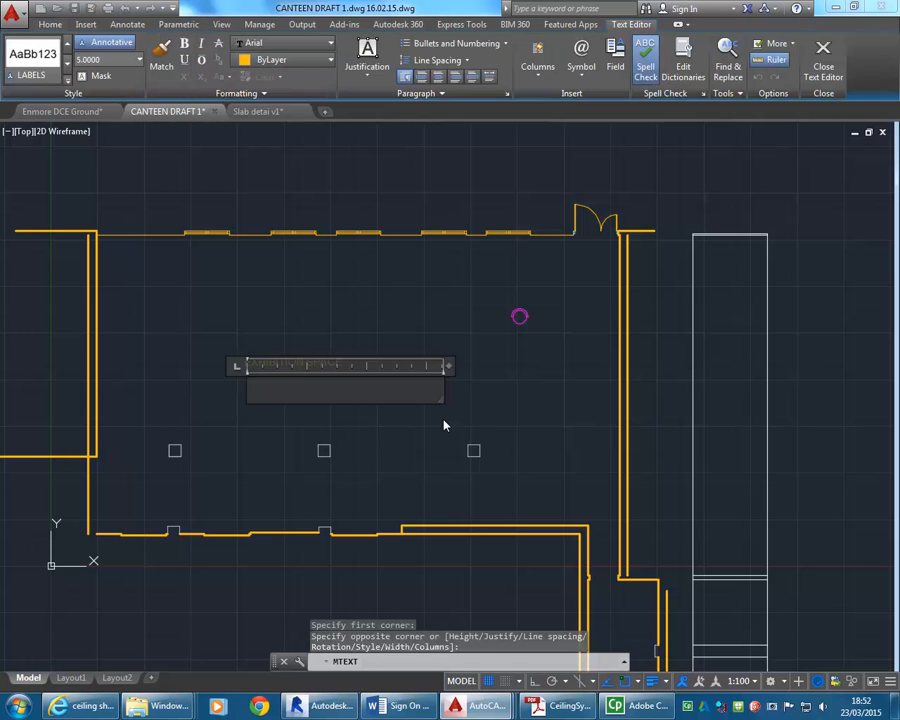
Enter EXHIBITION SPACE in the second text box and finish editing.
text(BITION SPACE)
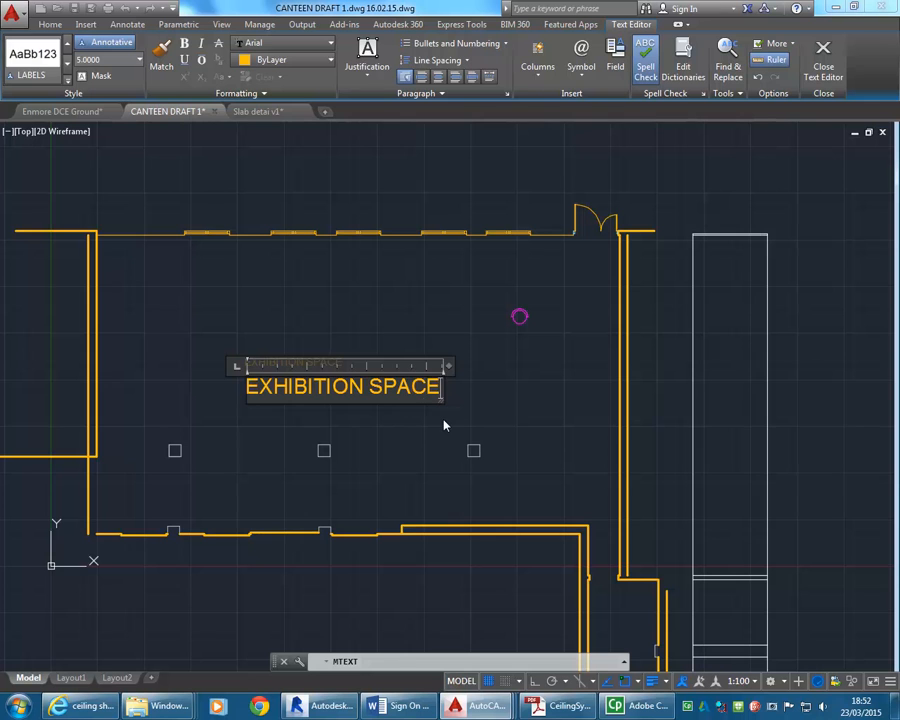
click(346, 309)
Compare the two EXHIBITION SPACE labels and return the annotation scale to 1:50.
scroll(261, 325, up, 4)
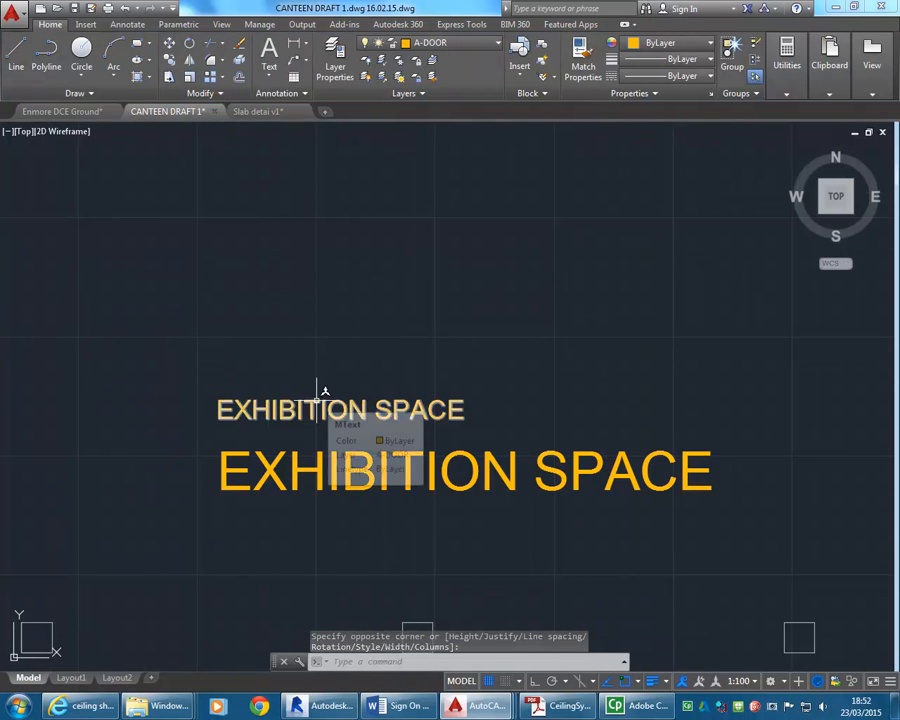
scroll(322, 390, down, 5)
middle_drag(344, 430, 334, 426)
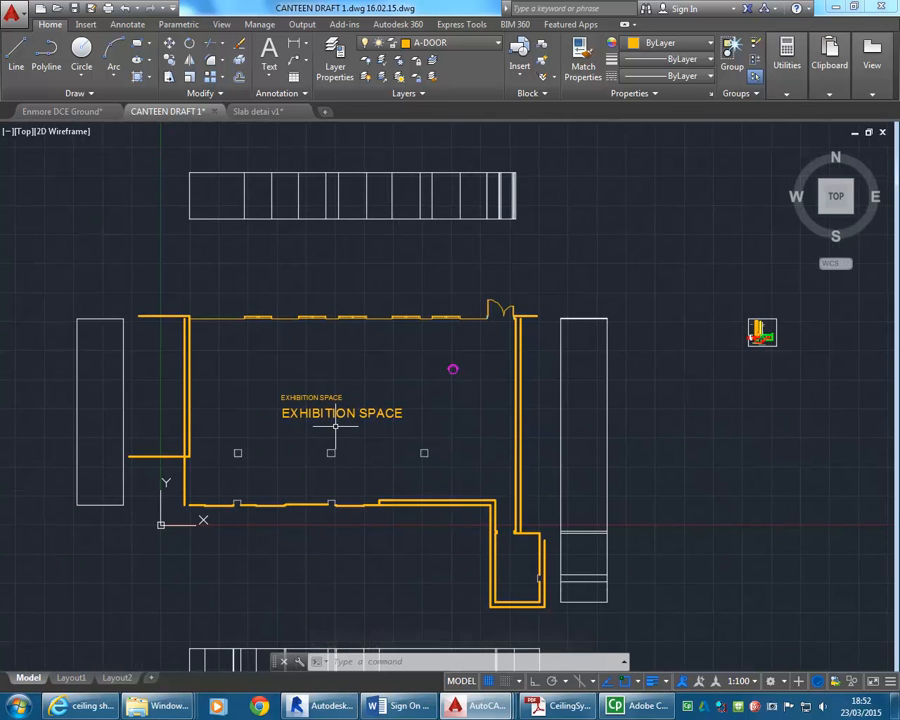
click(754, 684)
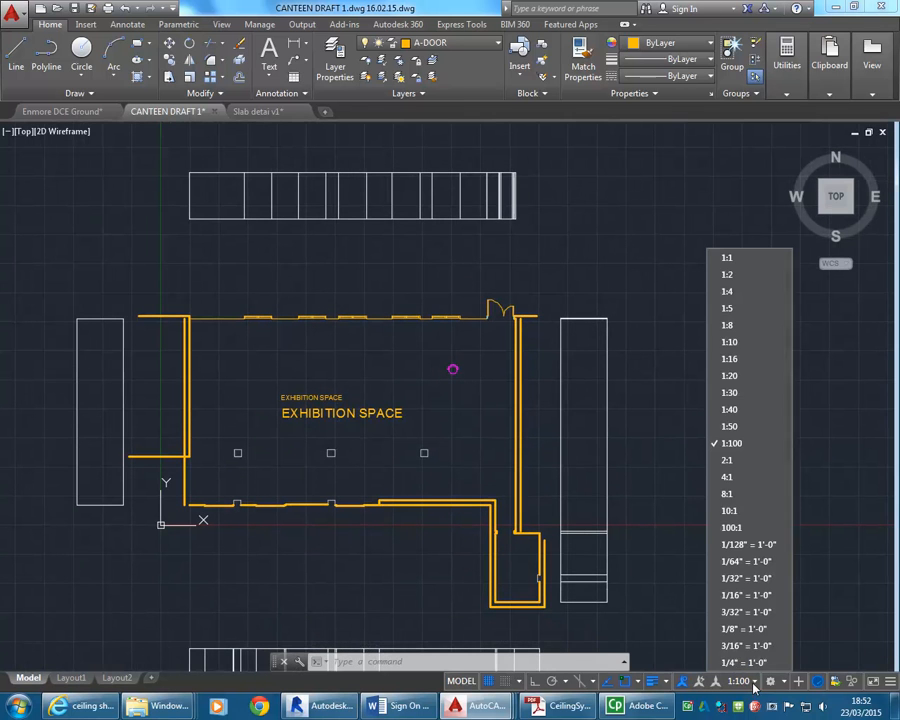
click(732, 426)
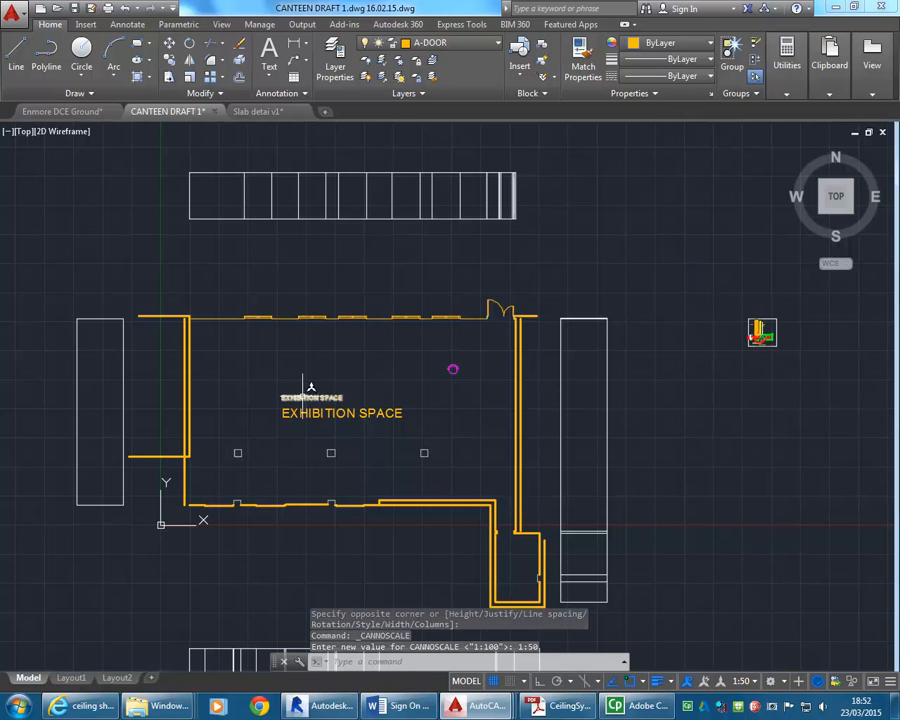
Start a single-line text above the room's window wall with a rotation sloping upward to the right.
click(269, 70)
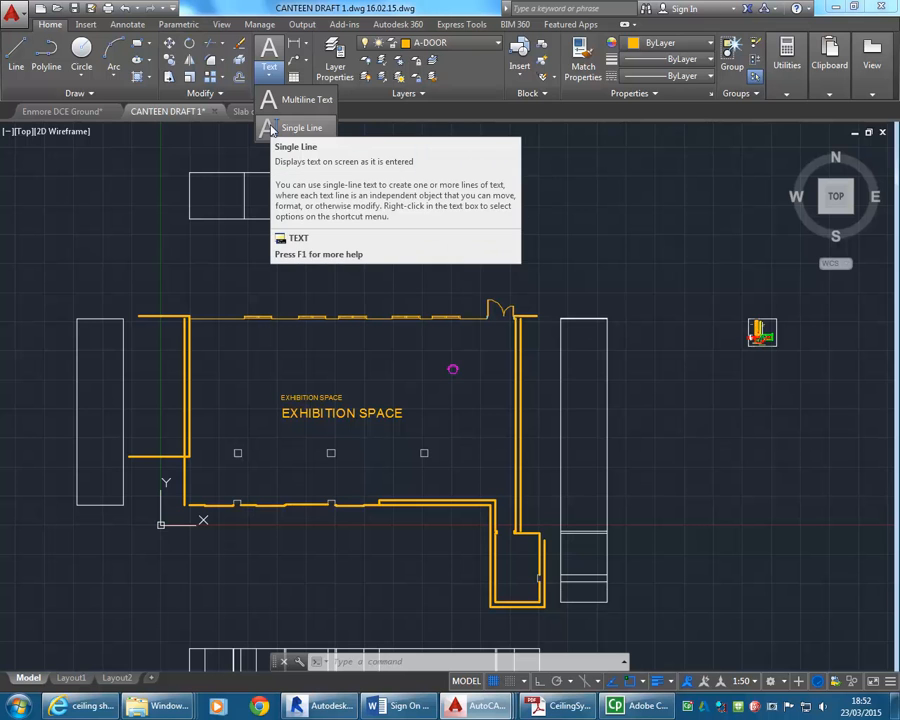
click(270, 128)
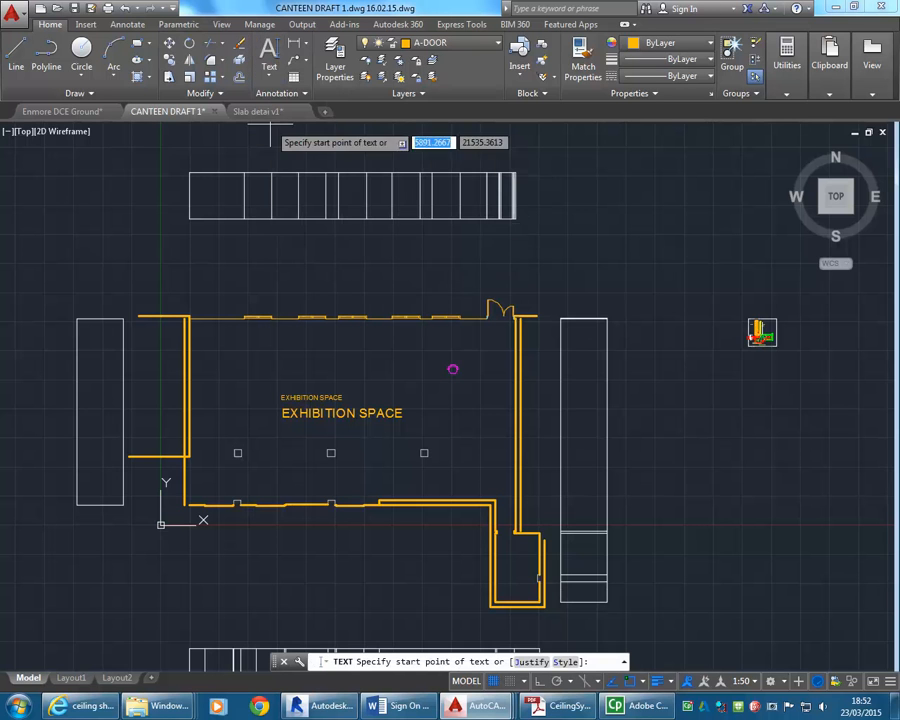
middle_drag(282, 297, 296, 300)
scroll(296, 300, up, 2)
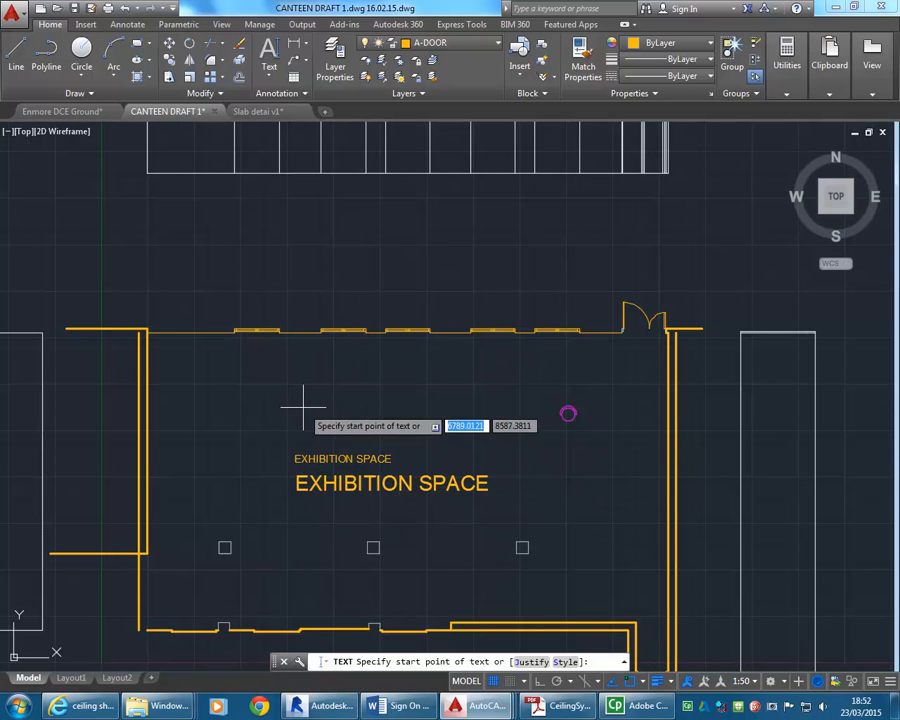
click(283, 289)
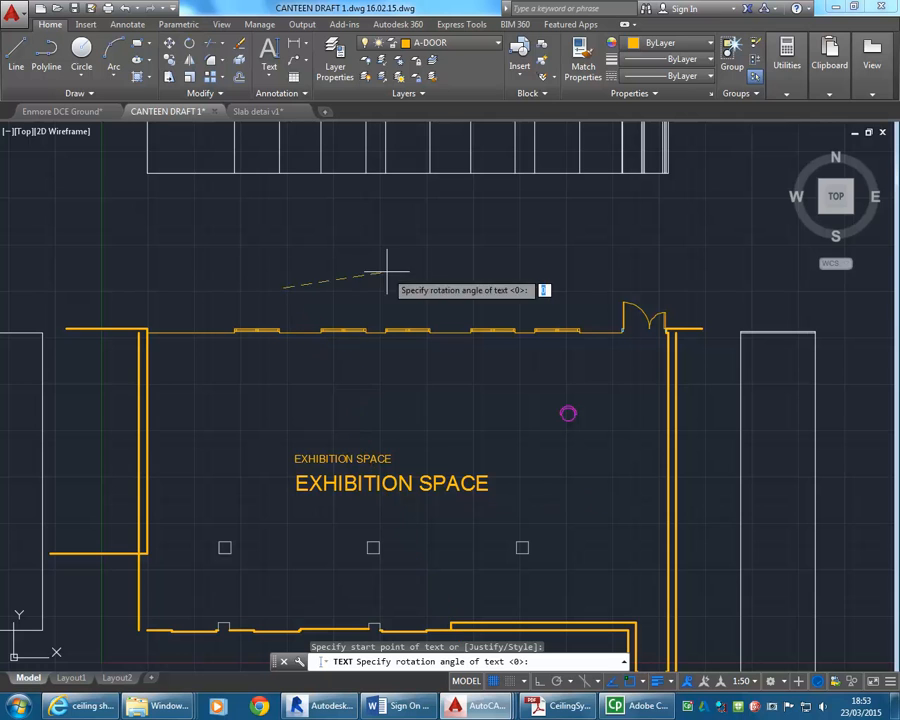
click(365, 218)
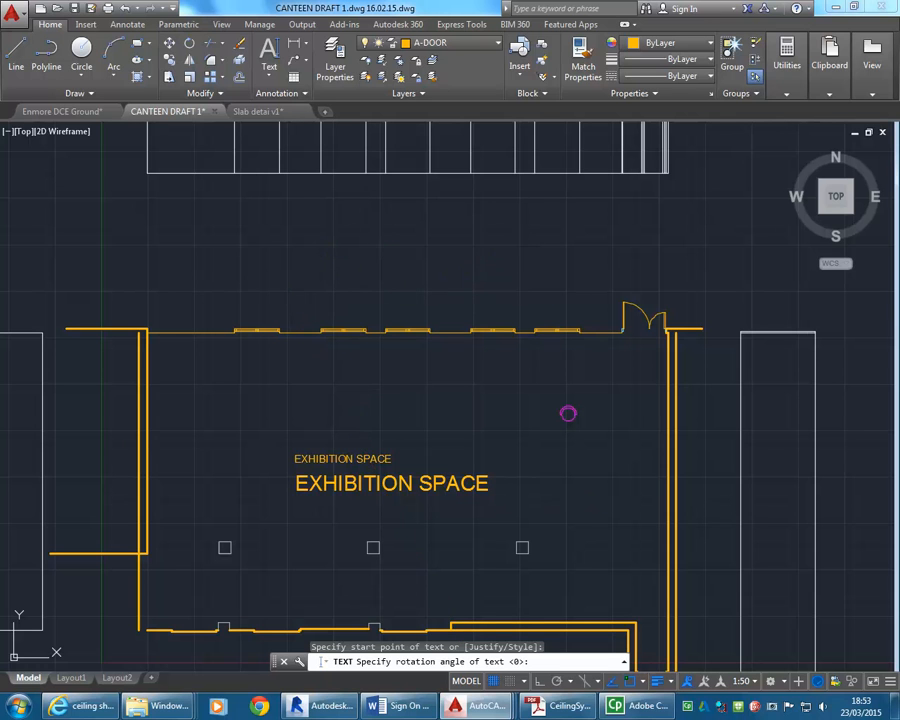
Enter ANGLED TEXT as the rotated single-line text and end the text command.
text(ANGLED TEXT)
click(370, 248)
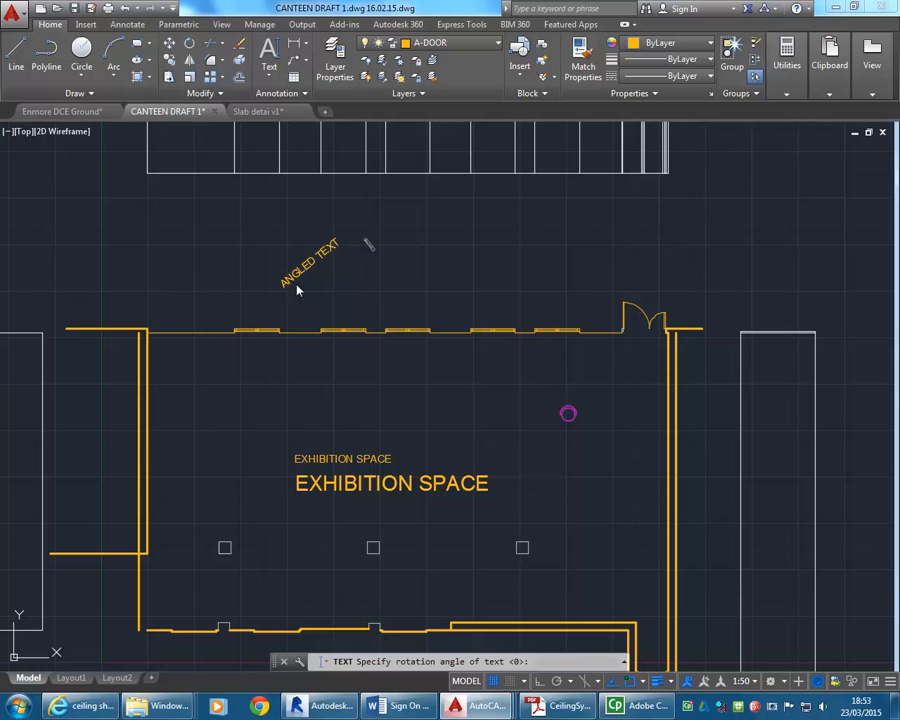
key(Return)
key(Return)
key(Escape)
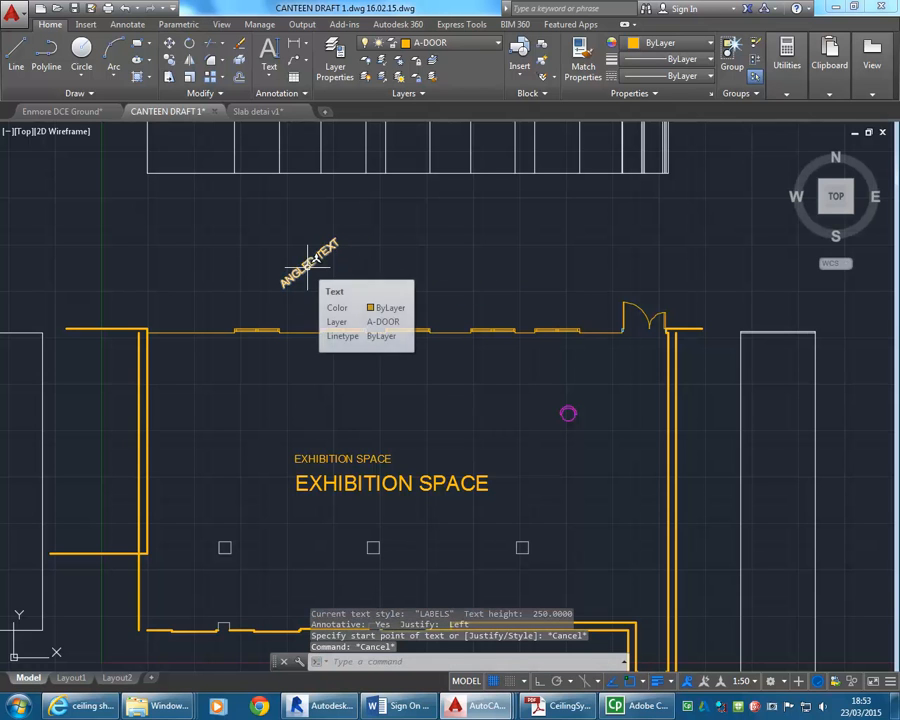
Start a single-line text beside the ANGLED TEXT label above the window wall, with a gentler rotation sloping upward to the right.
click(309, 268)
scroll(306, 267, up, 4)
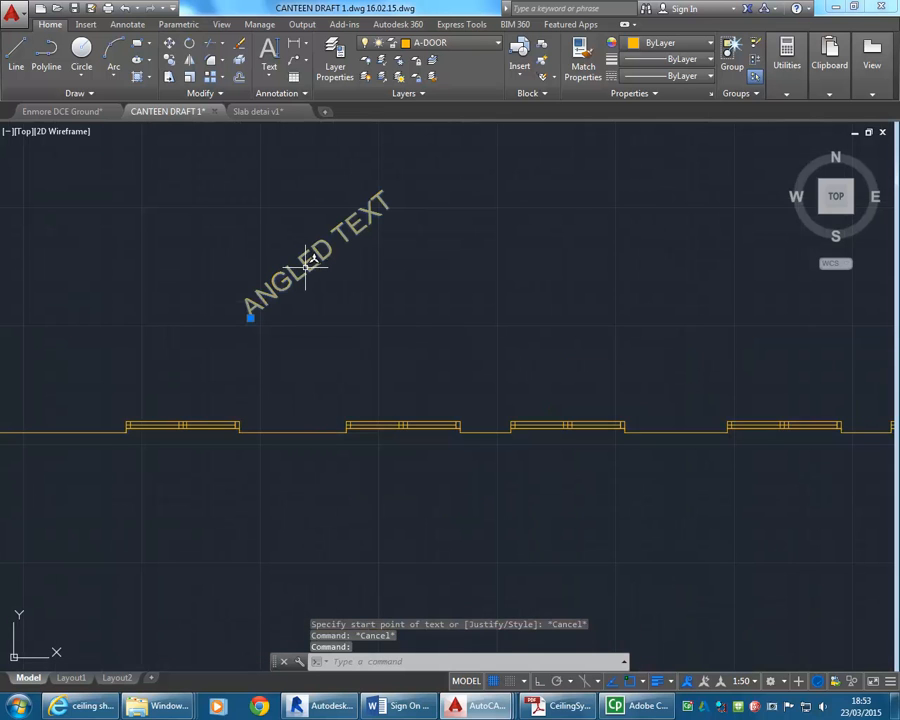
key(Escape)
click(269, 76)
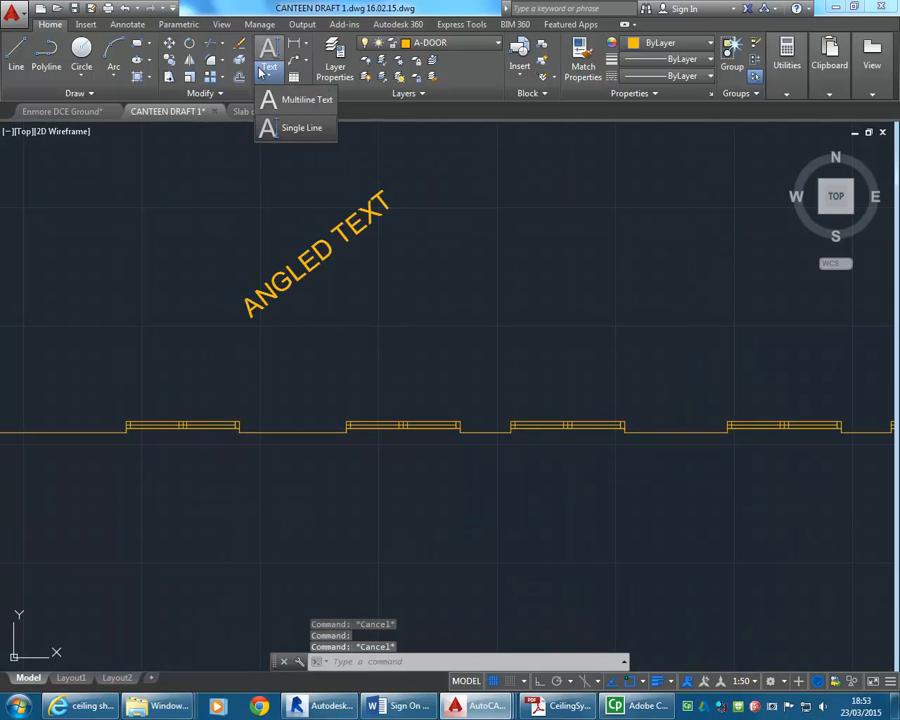
click(278, 129)
click(443, 332)
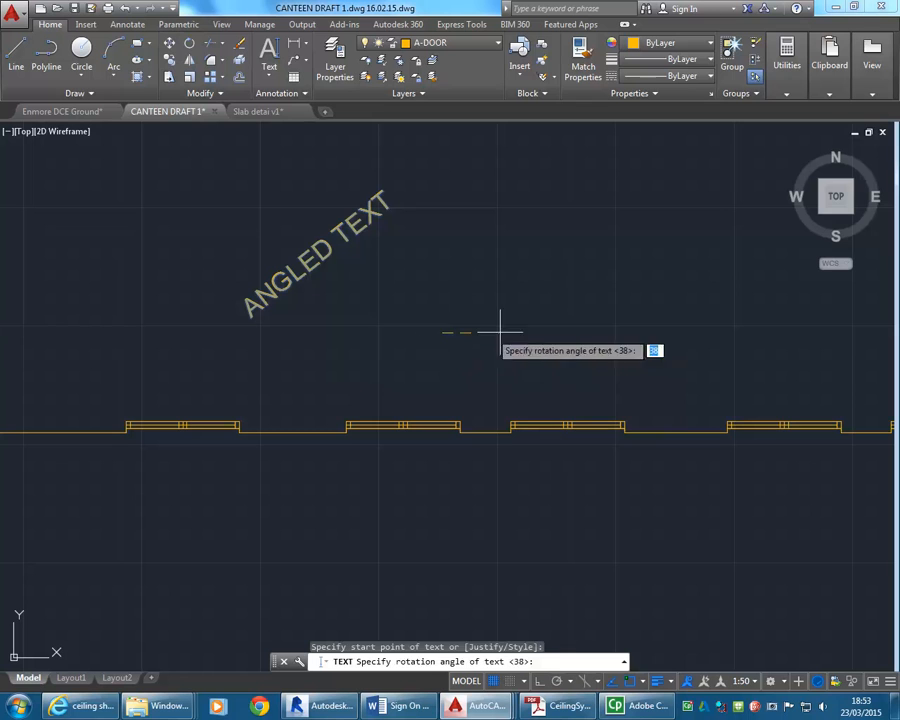
click(640, 278)
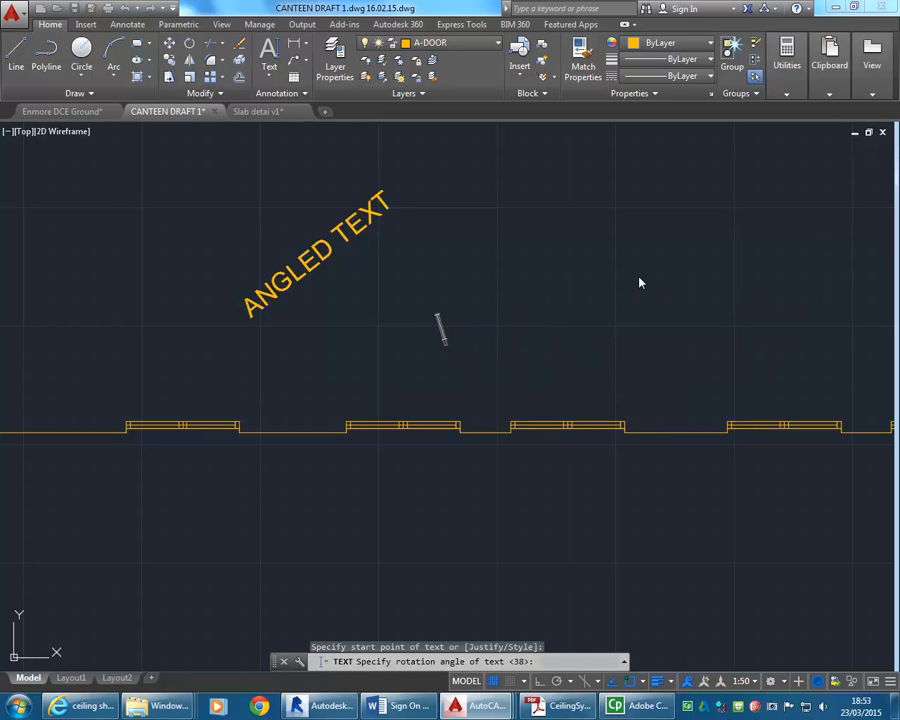
Enter ALIGNED TEXT and, on a second line, LINE 2 as the rotated single-line text, and finish the text.
text(ALIGNED)
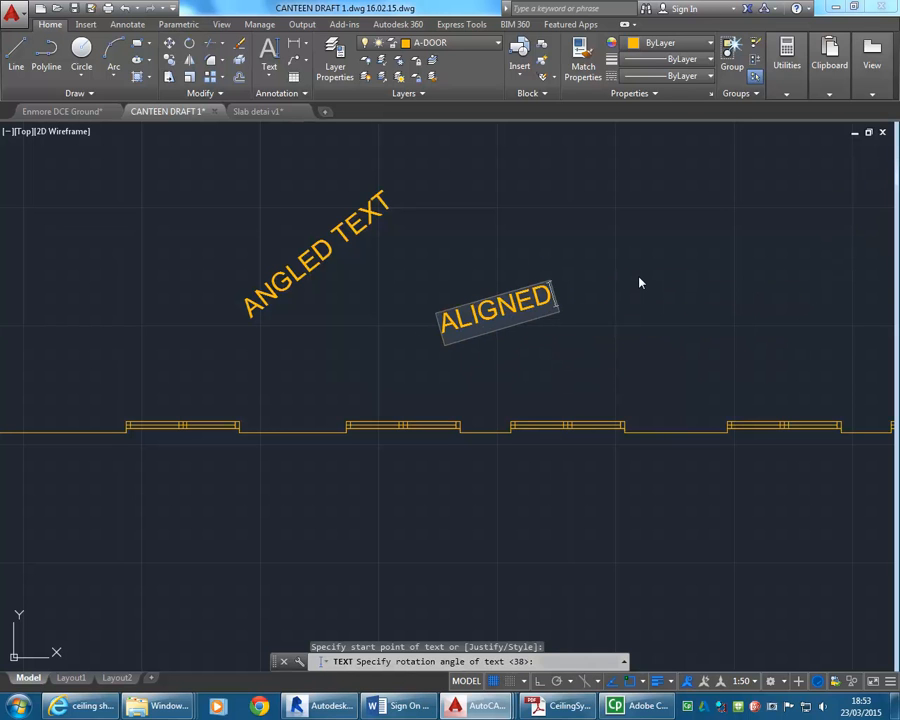
text( TEXT)
key(Return)
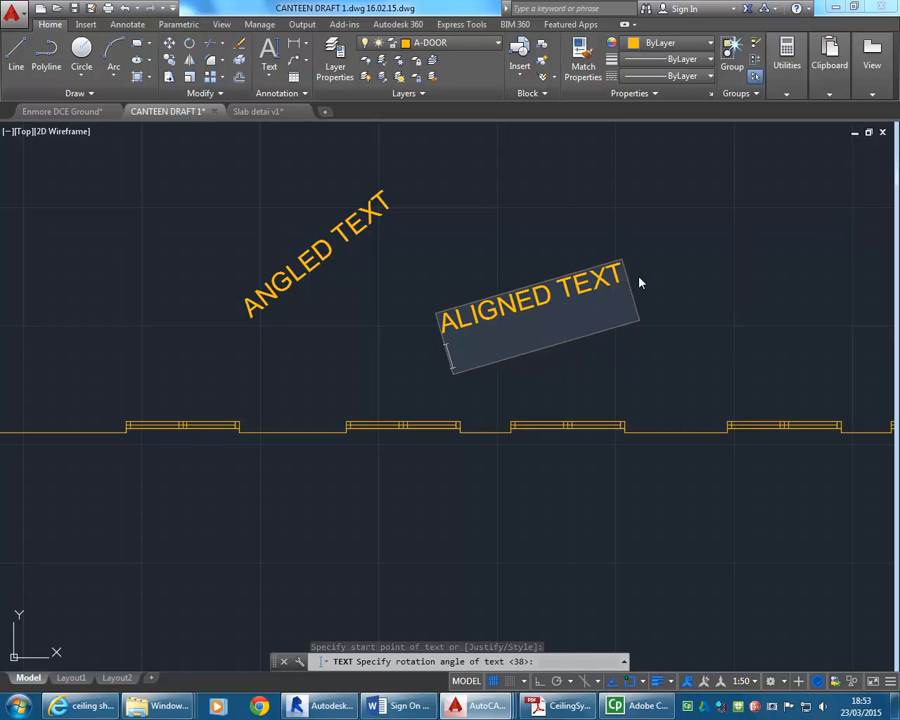
text(LINE 2)
key(Return)
key(Return)
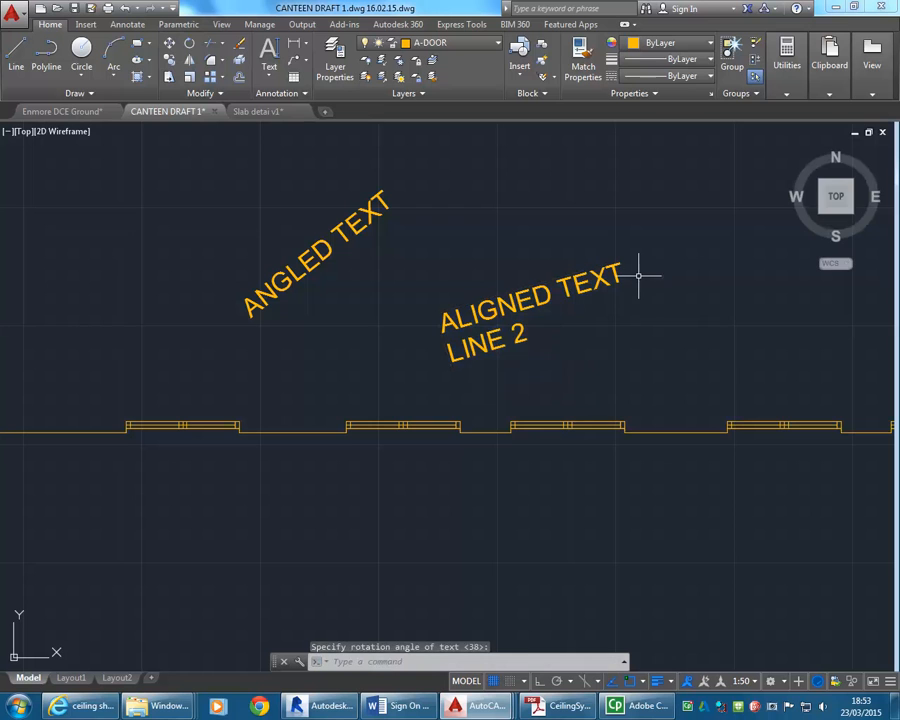
Move the LINE 2 text away from ALIGNED TEXT, down and to the right above the window wall.
click(521, 340)
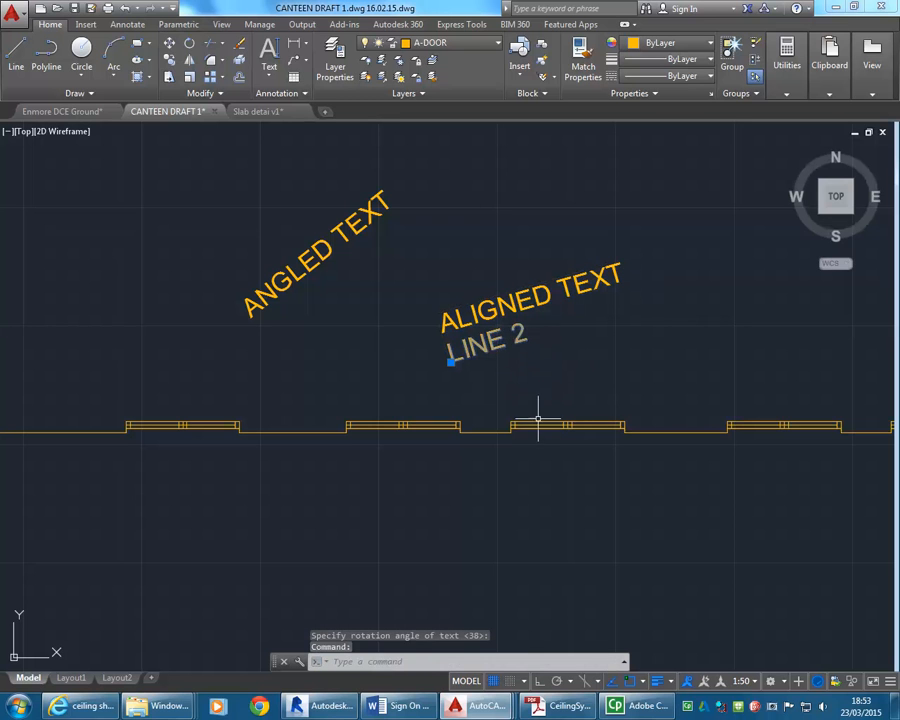
click(450, 362)
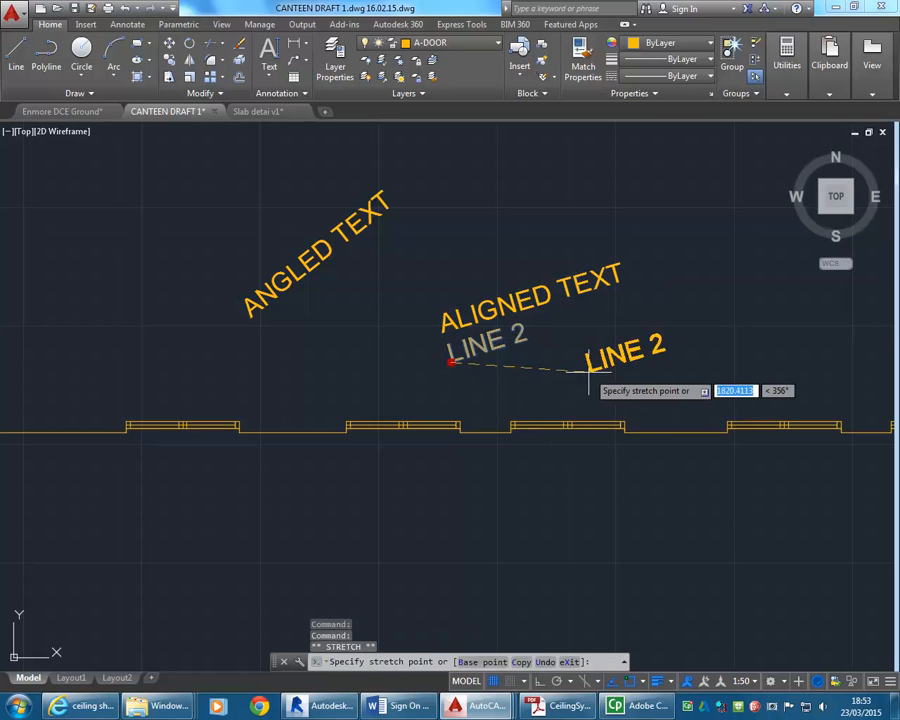
key(Escape)
key(Escape)
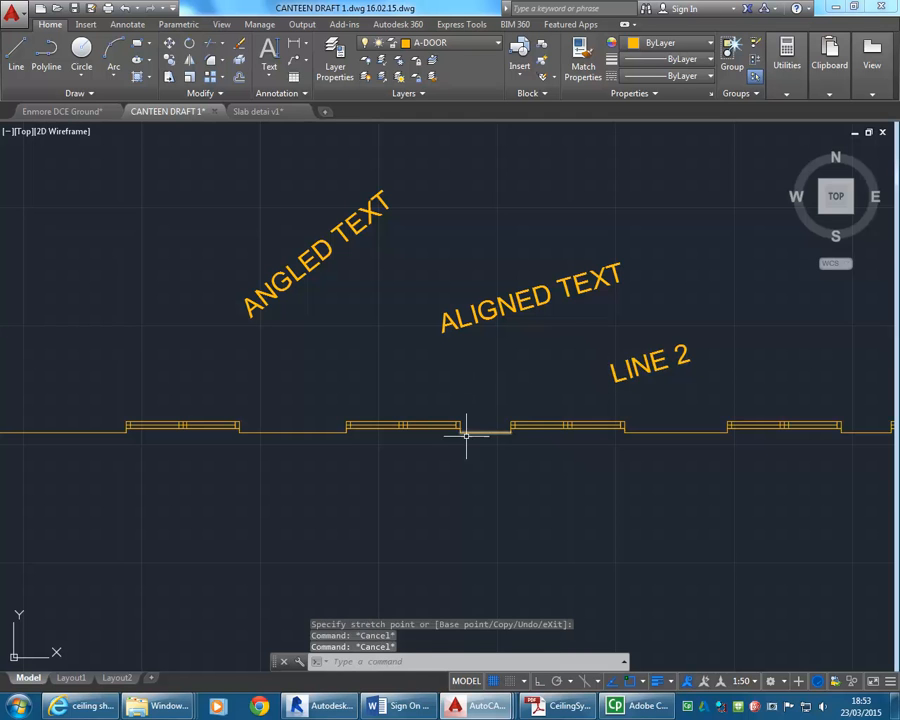
Narrow the text box of the larger EXHIBITION SPACE label so that it wraps onto two lines.
scroll(463, 444, down, 2)
middle_drag(463, 446, 442, 271)
click(428, 501)
middle_drag(428, 494, 382, 460)
click(358, 446)
click(596, 457)
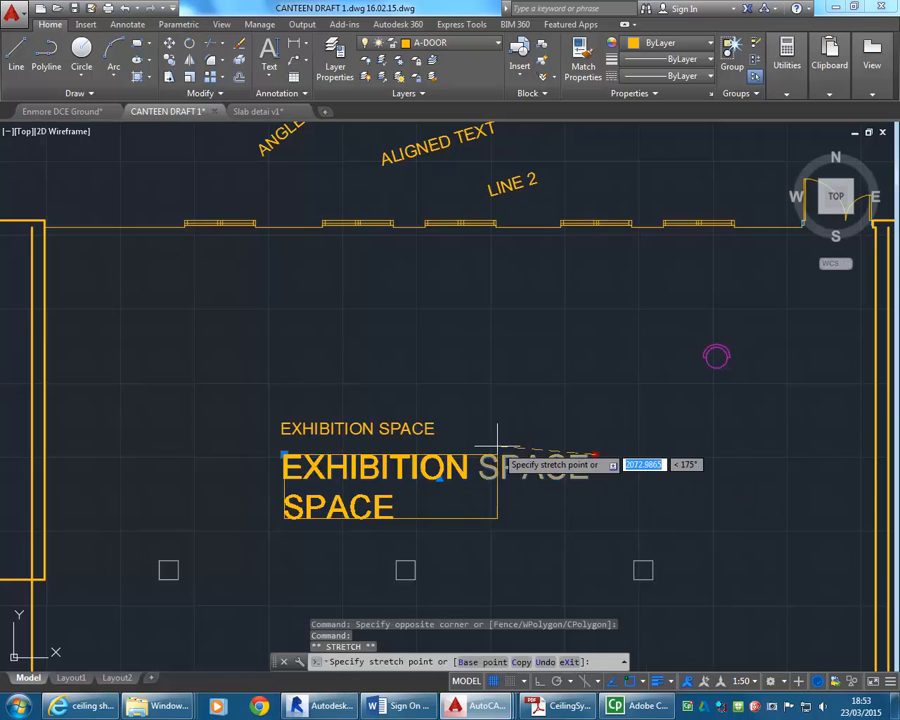
click(498, 437)
key(Escape)
key(Escape)
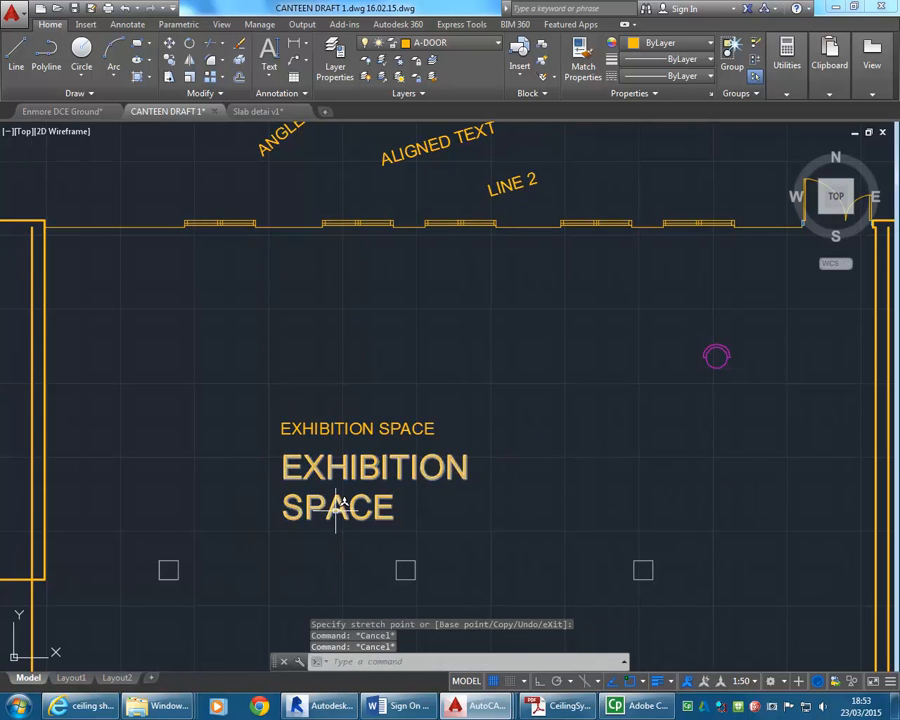
Open the properties of the larger EXHIBITION SPACE label and place the palette clear of the text.
click(340, 505)
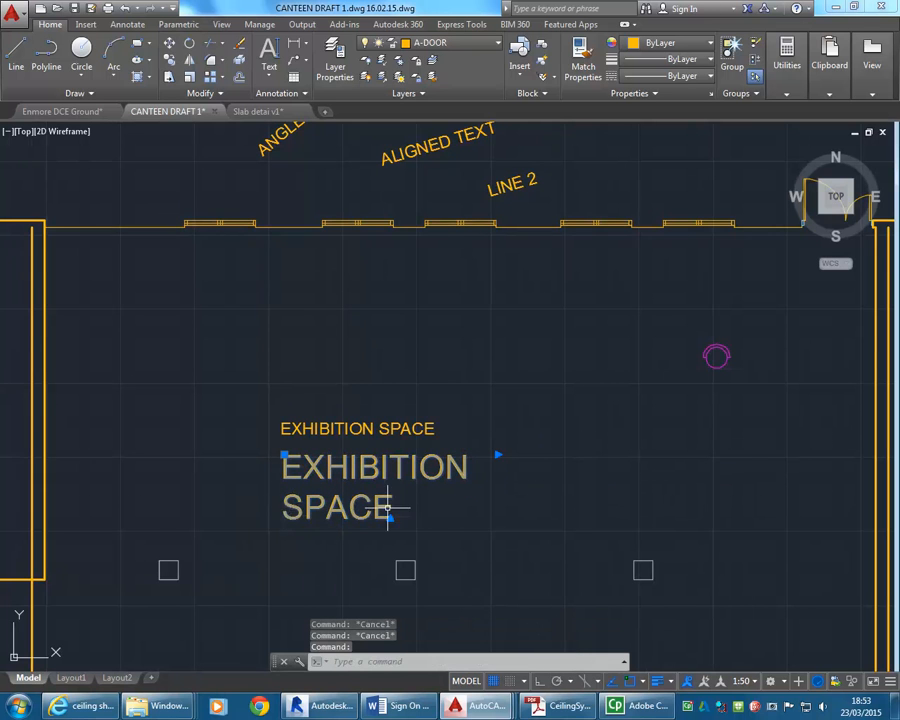
key(Escape)
scroll(294, 370, down, 3)
scroll(292, 400, up, 2)
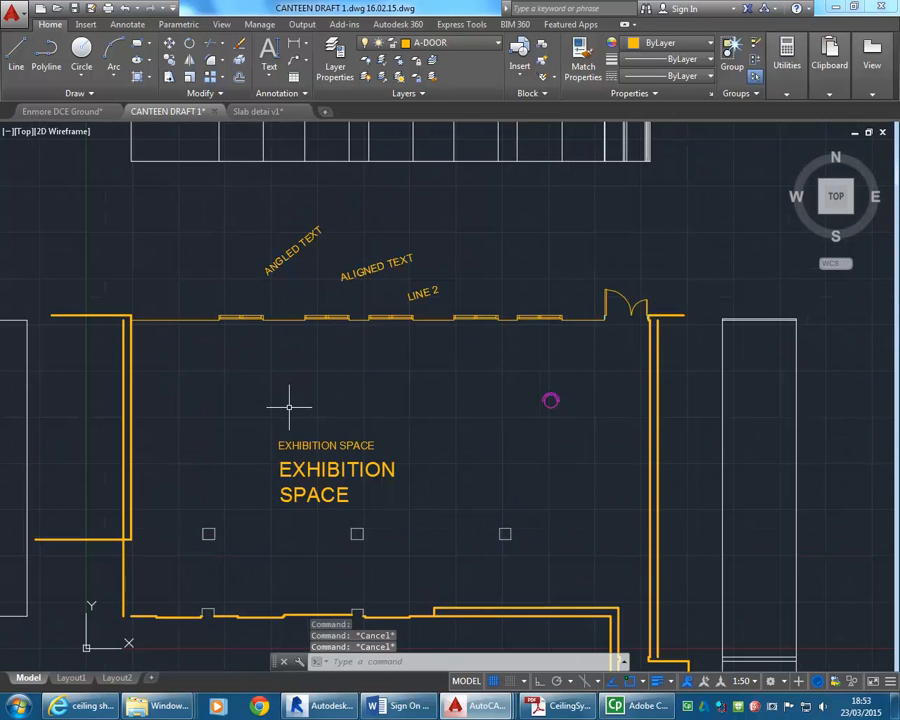
click(310, 466)
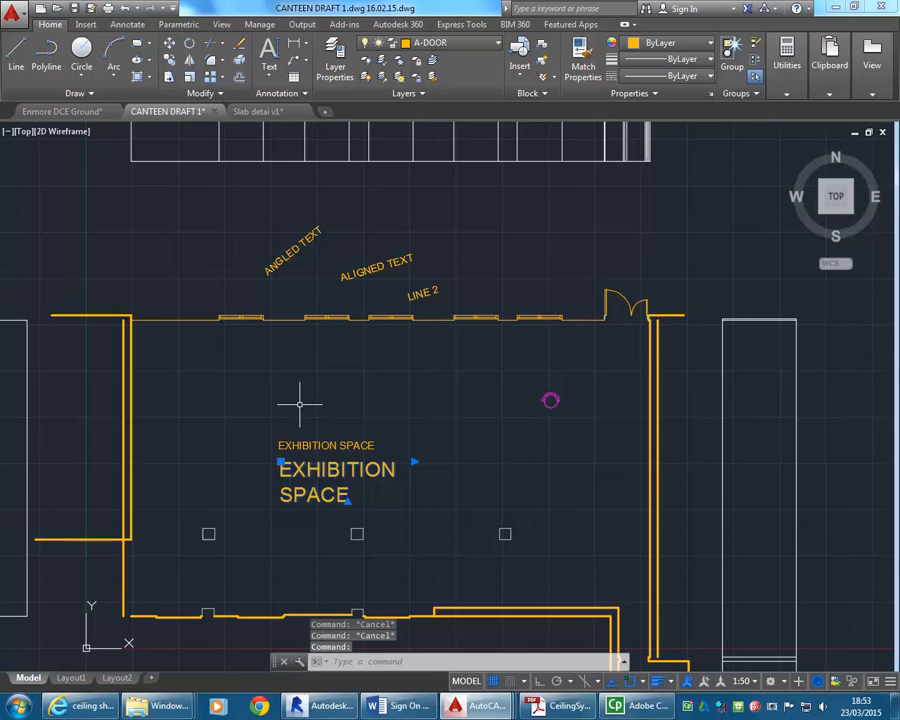
scroll(299, 404, up, 2)
right_click(292, 312)
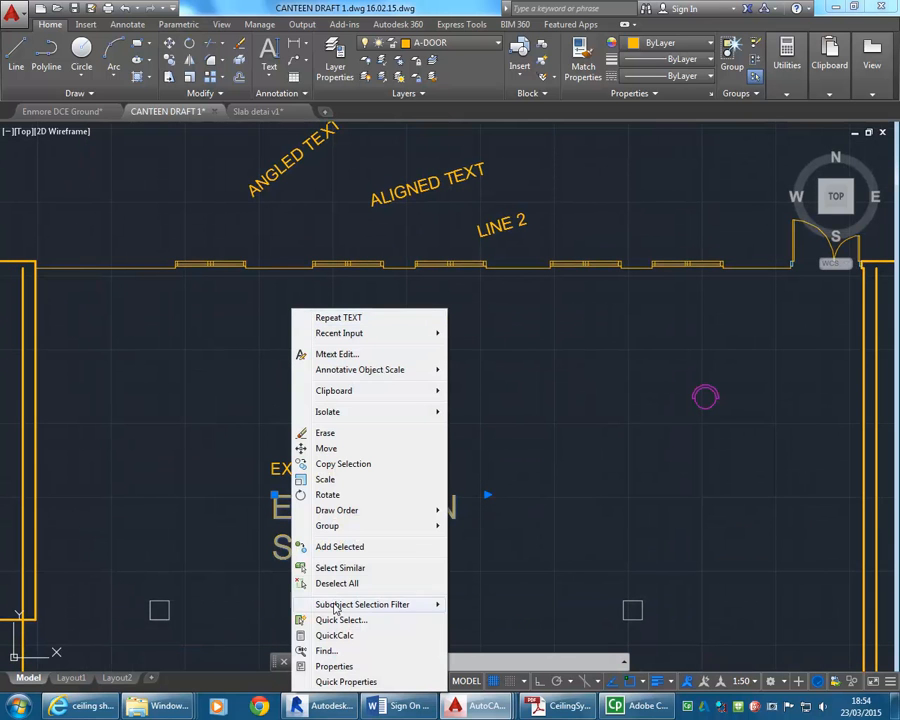
click(333, 666)
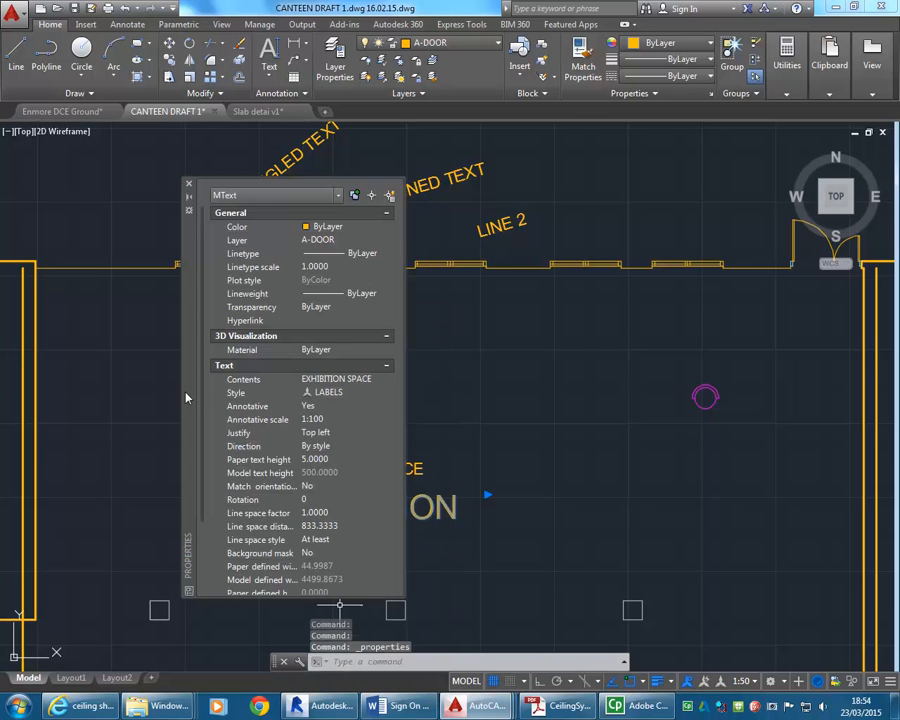
drag(180, 398, 55, 400)
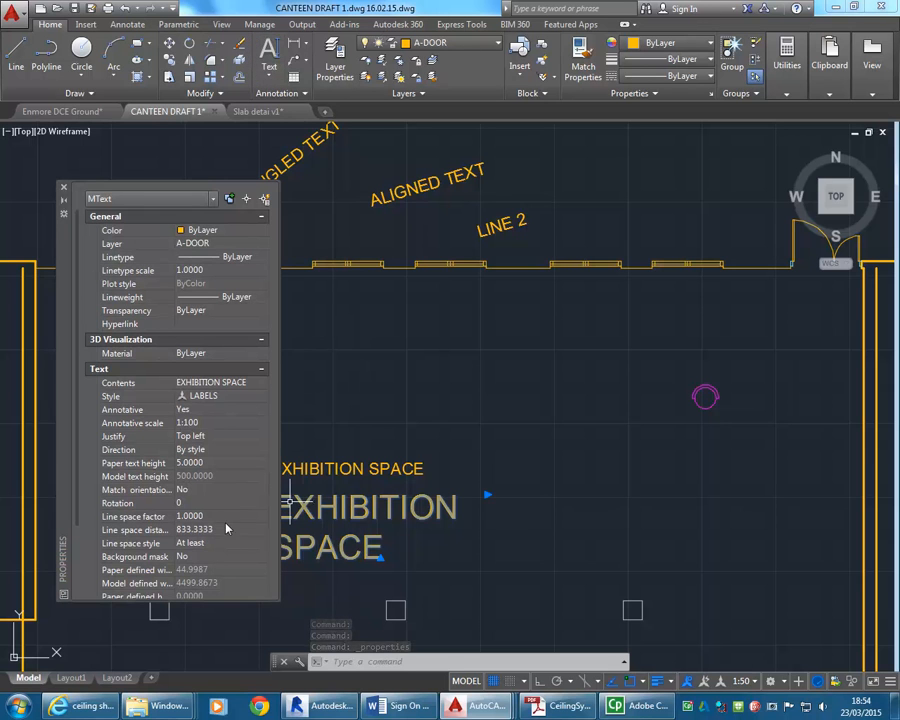
Set the justification of the larger EXHIBITION SPACE label to Top center and deselect it.
click(262, 437)
click(263, 438)
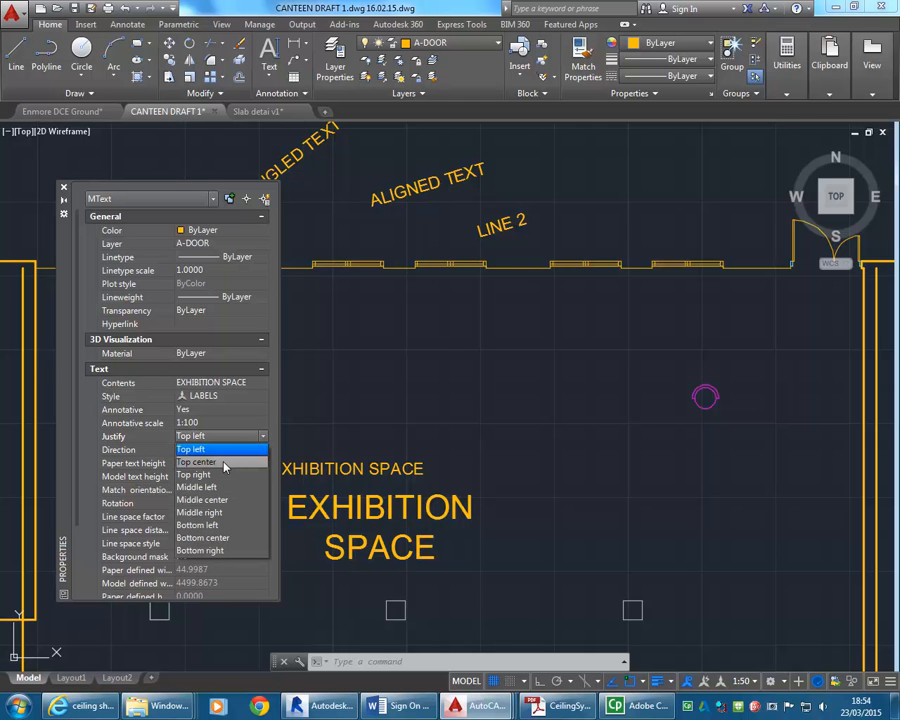
click(224, 463)
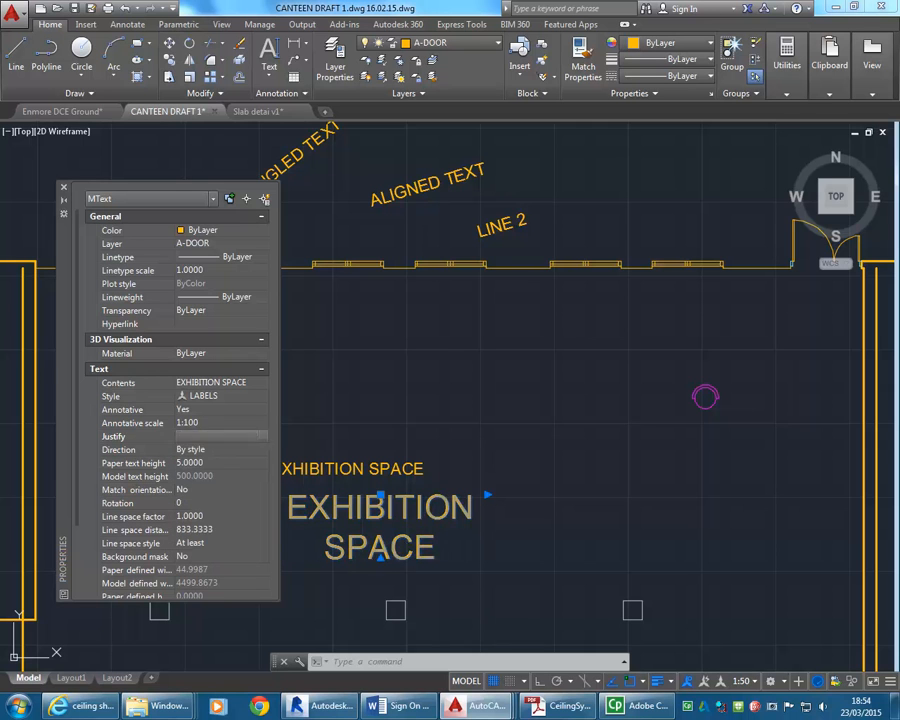
middle_drag(297, 504, 402, 491)
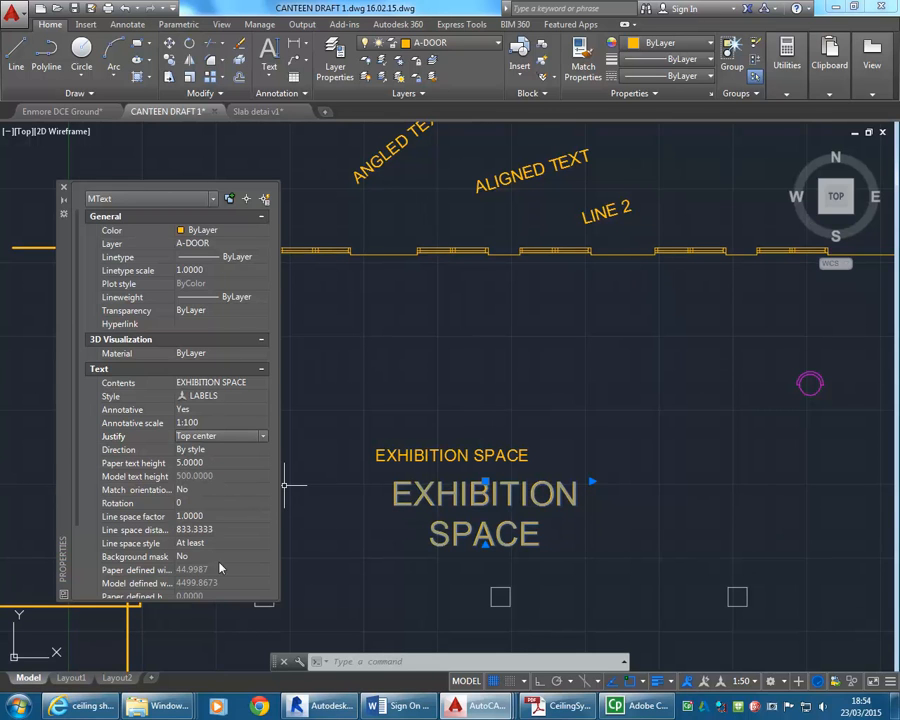
key(Escape)
key(Escape)
Move the smaller EXHIBITION SPACE label up and to the right above the larger one, and close the properties palette.
click(402, 455)
click(377, 449)
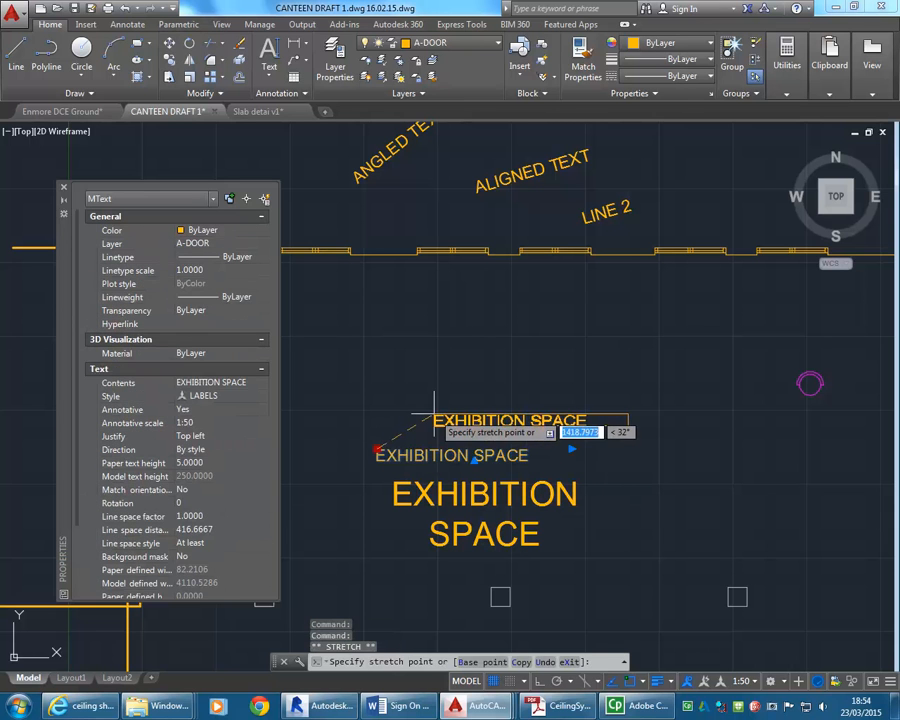
click(416, 418)
key(Escape)
key(Escape)
scroll(395, 420, down, 4)
middle_drag(395, 420, 416, 440)
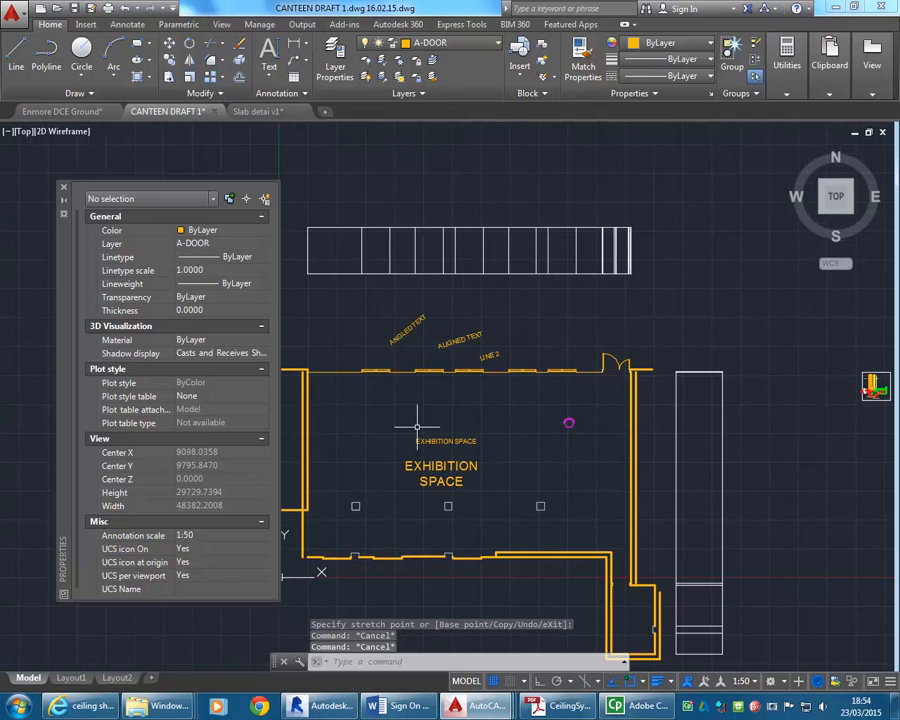
click(63, 187)
middle_drag(373, 459, 343, 455)
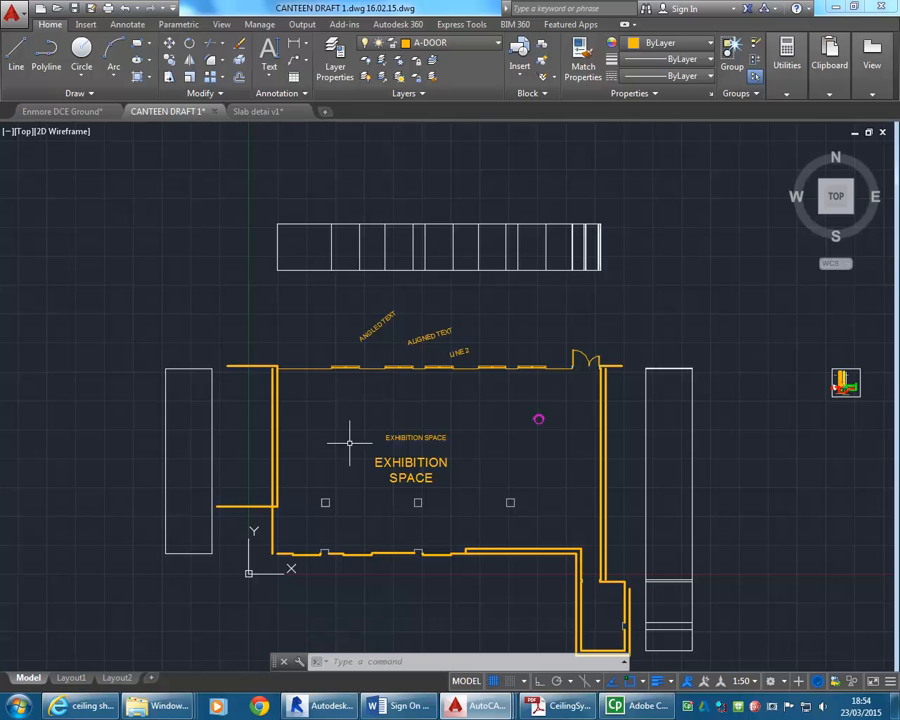
Assign both EXHIBITION SPACE labels and the ANGLED TEXT, ALIGNED TEXT and LINE 2 texts to layer A-ANNO.
click(450, 44)
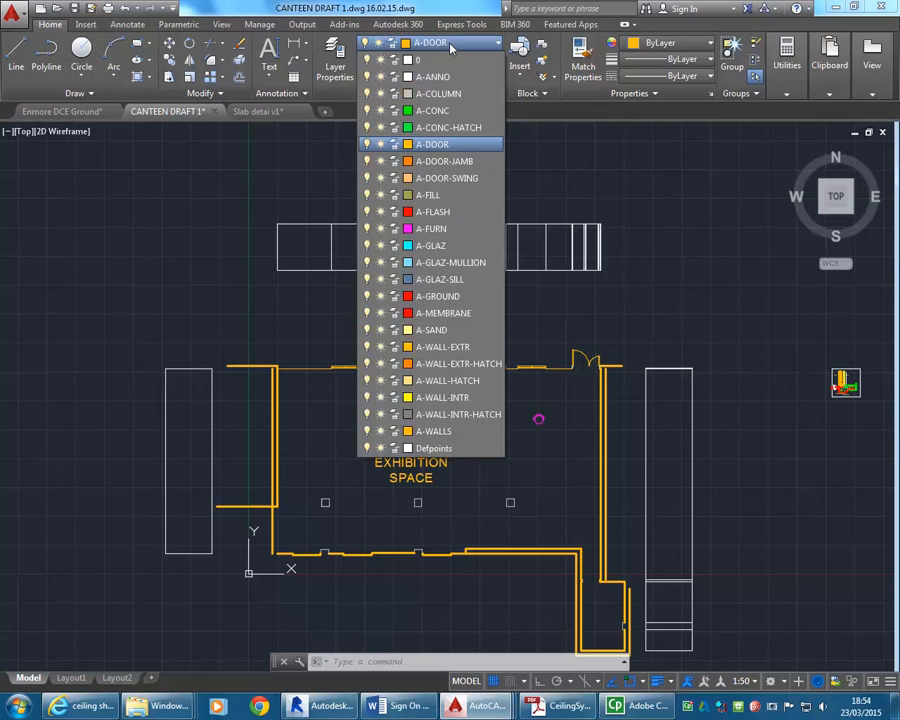
click(412, 437)
click(411, 463)
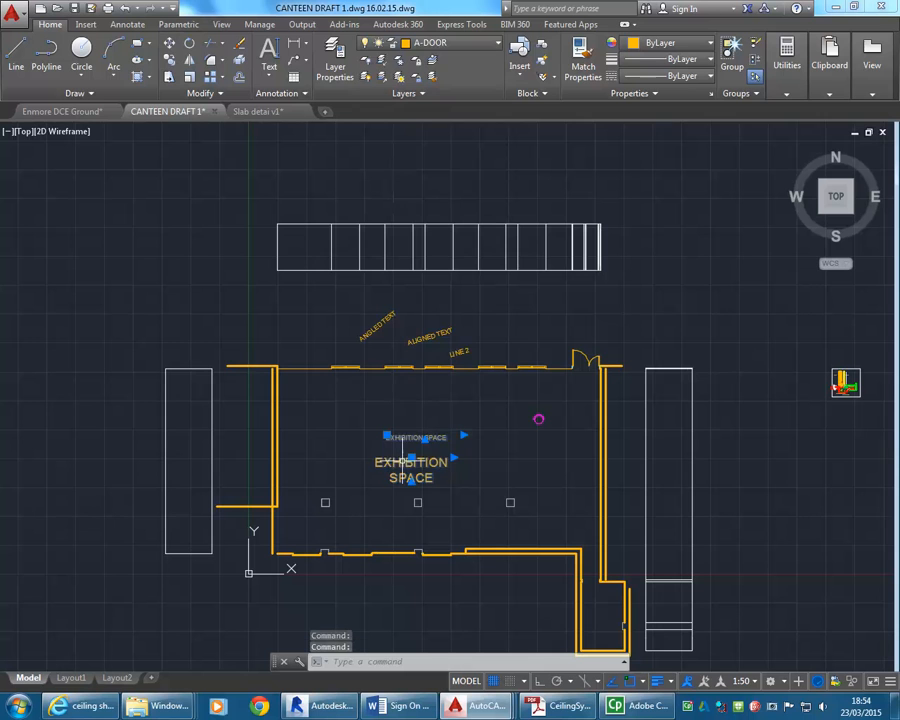
click(453, 353)
click(440, 335)
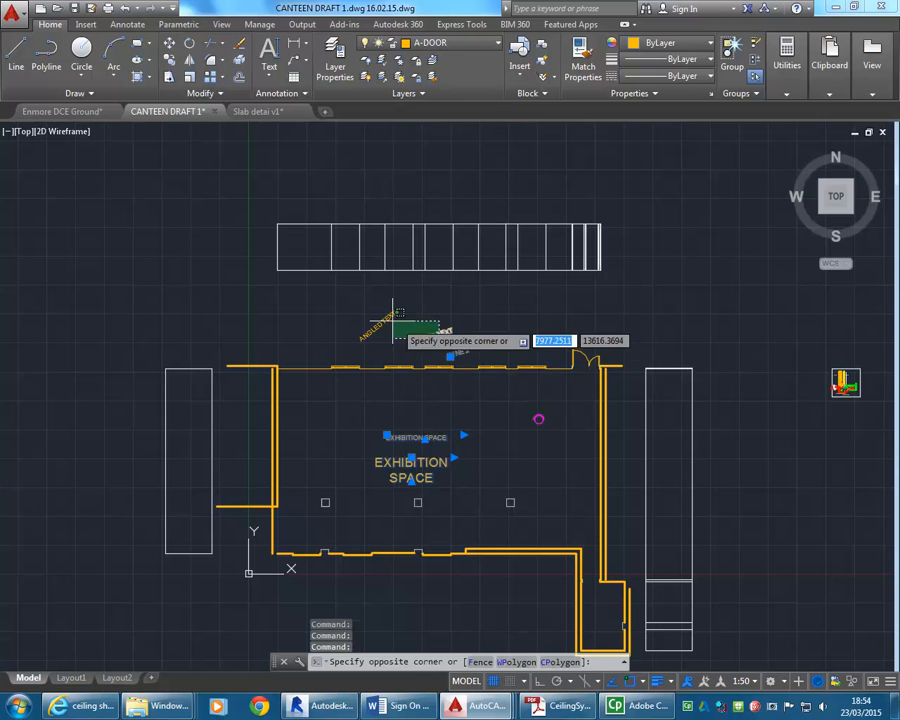
click(372, 311)
click(463, 46)
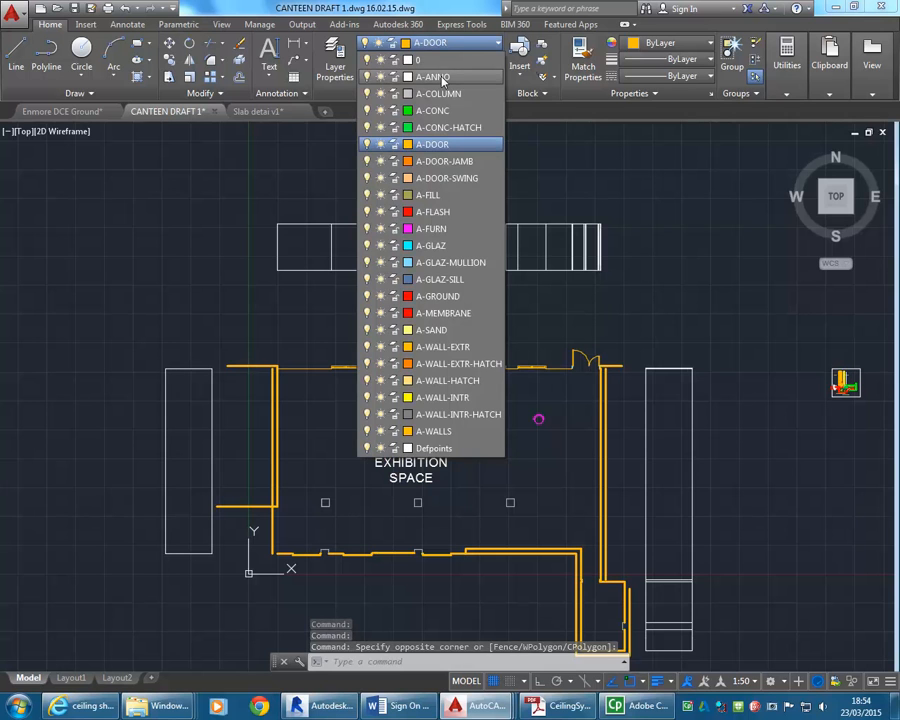
click(441, 77)
key(Escape)
key(Escape)
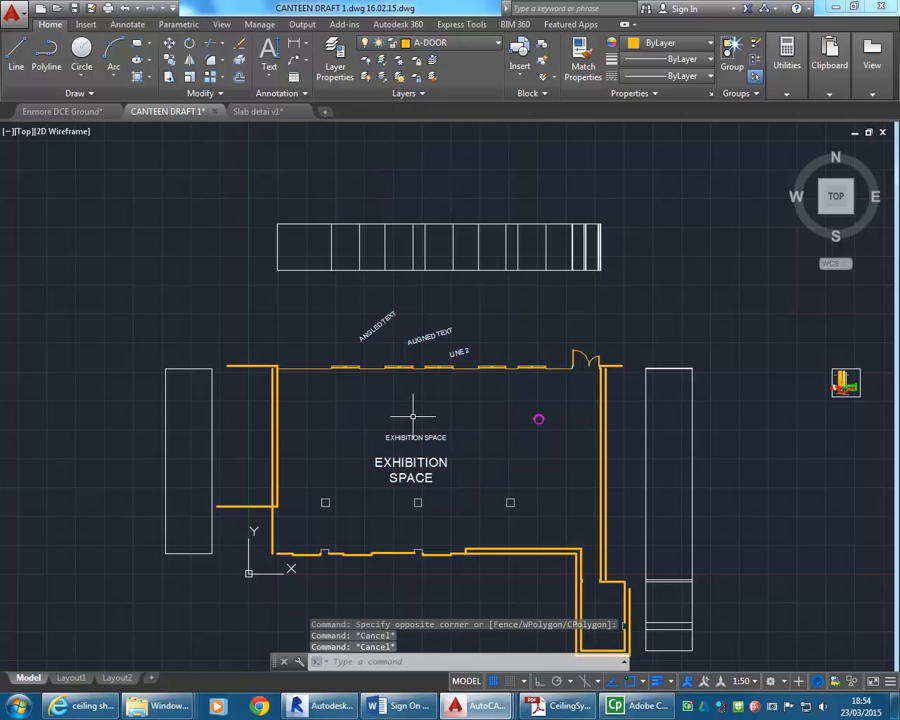
Make A-ANNO the current layer.
click(446, 45)
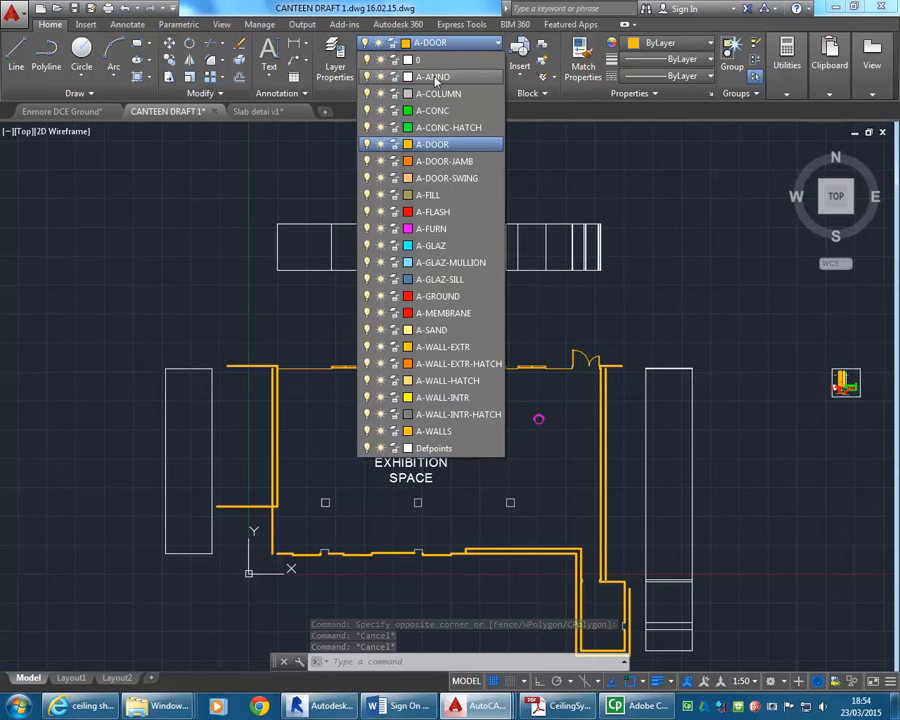
click(440, 78)
scroll(392, 422, up, 2)
middle_drag(394, 424, 381, 372)
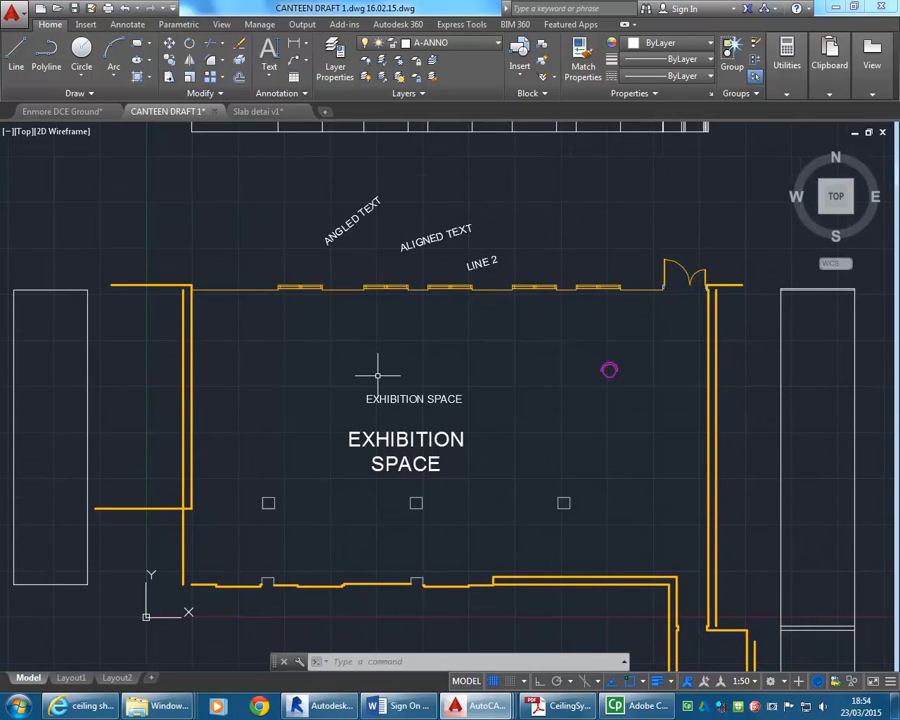
Review the available dimension styles and choose Standard as the current dimension style.
click(290, 93)
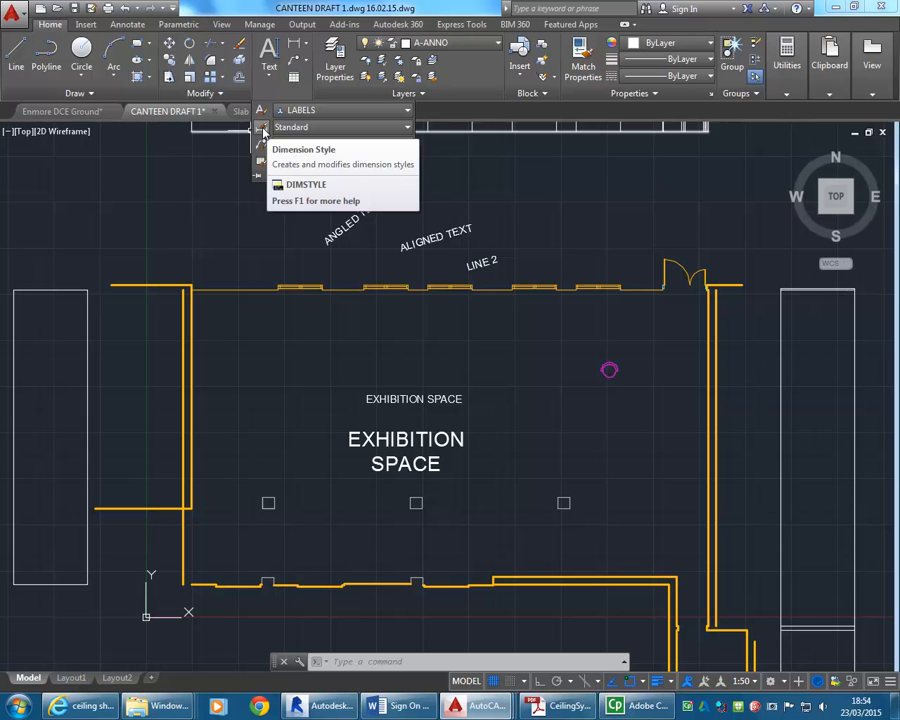
click(264, 131)
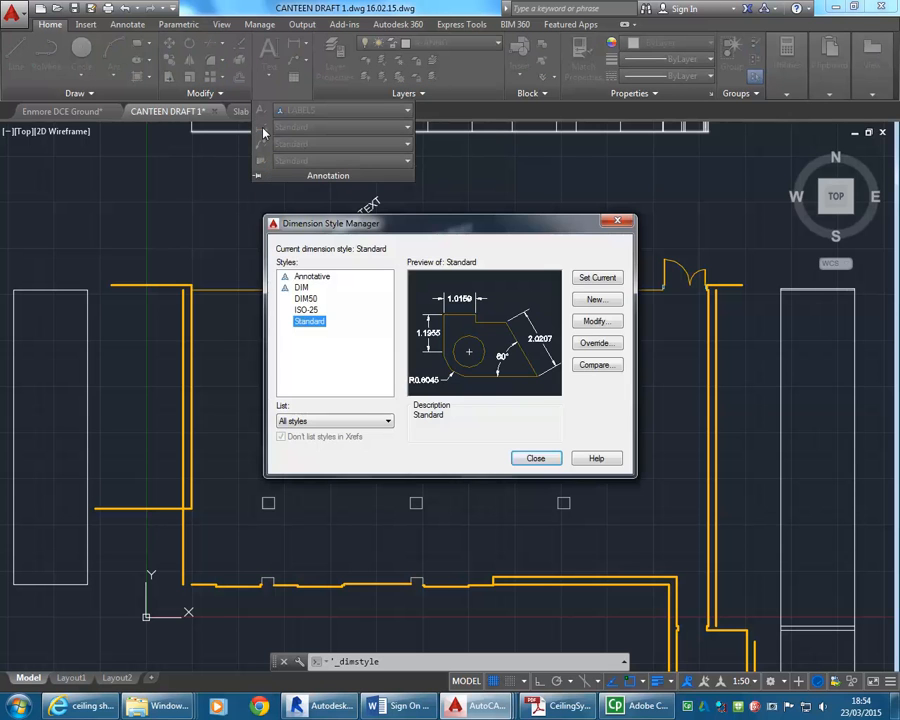
click(544, 458)
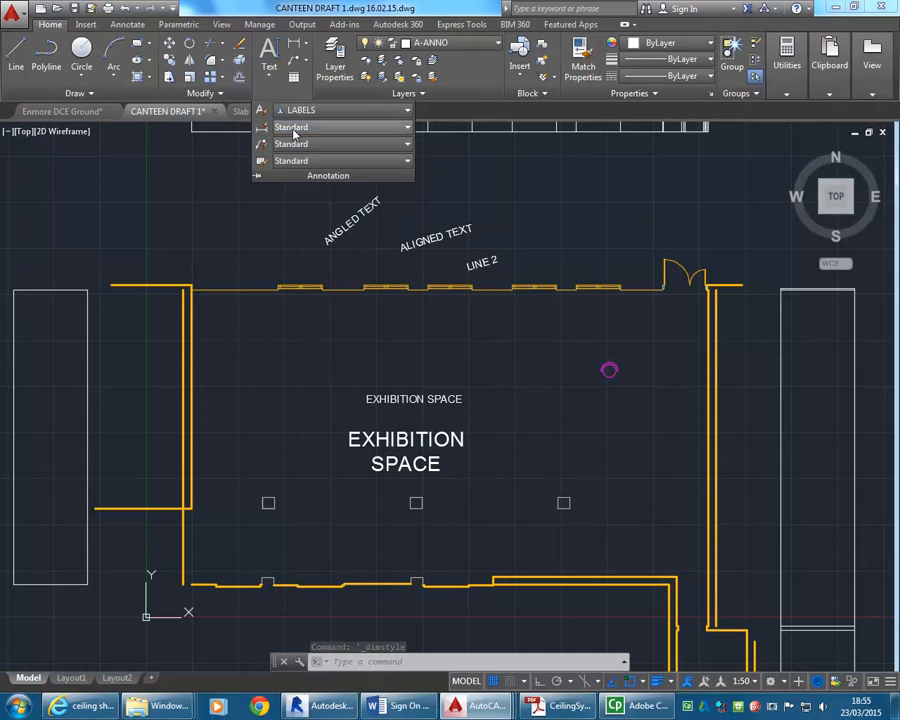
click(293, 129)
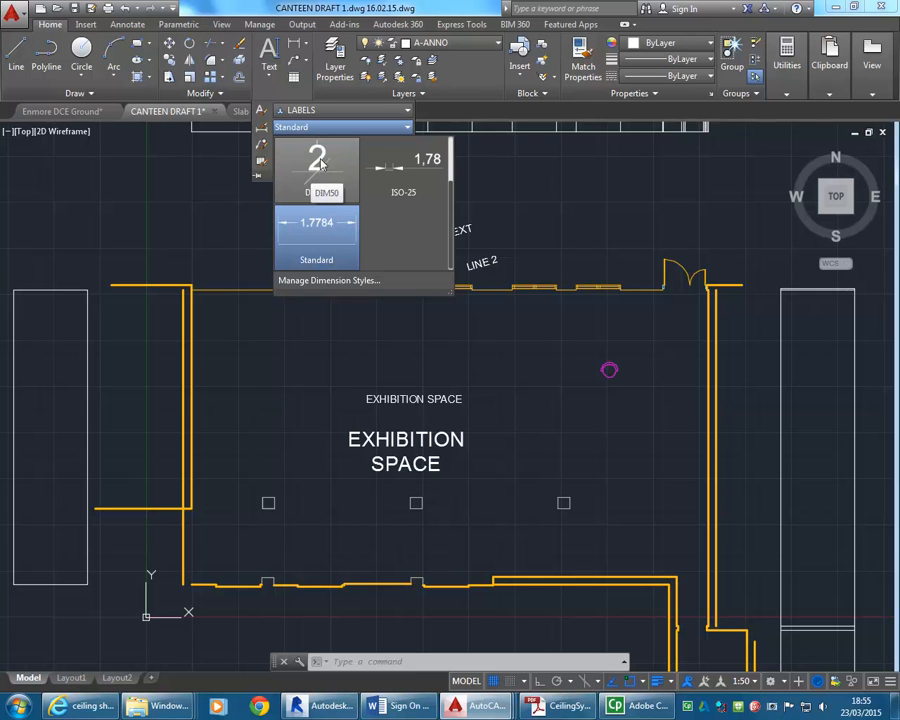
click(311, 242)
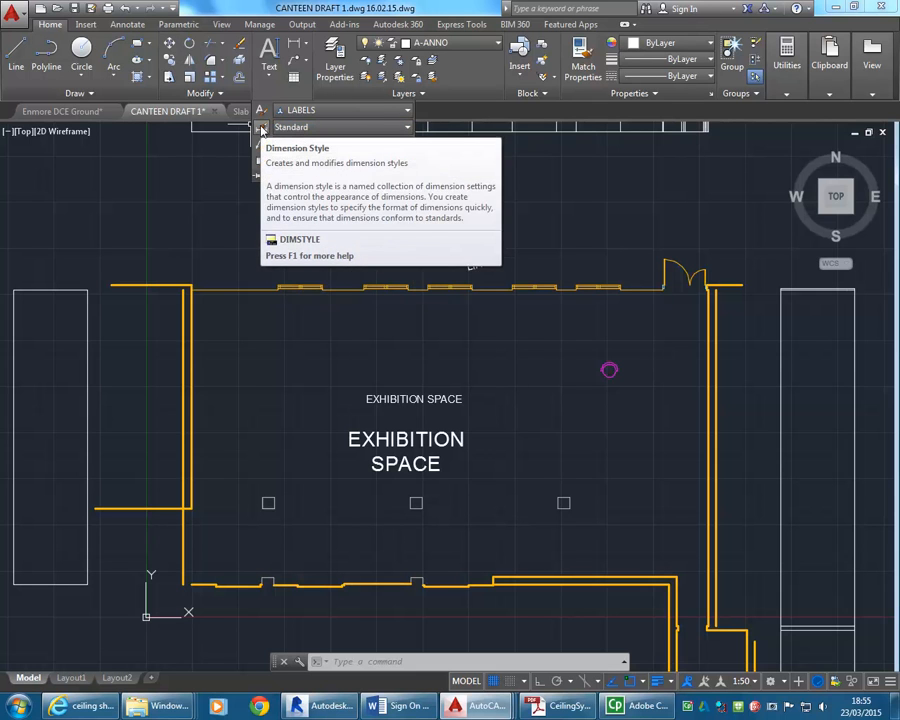
Delete the DIM50 dimension style in the Dimension Style Manager.
click(262, 130)
mouse_move(382, 233)
mouse_down()
mouse_move(314, 204)
mouse_move(301, 246)
mouse_up()
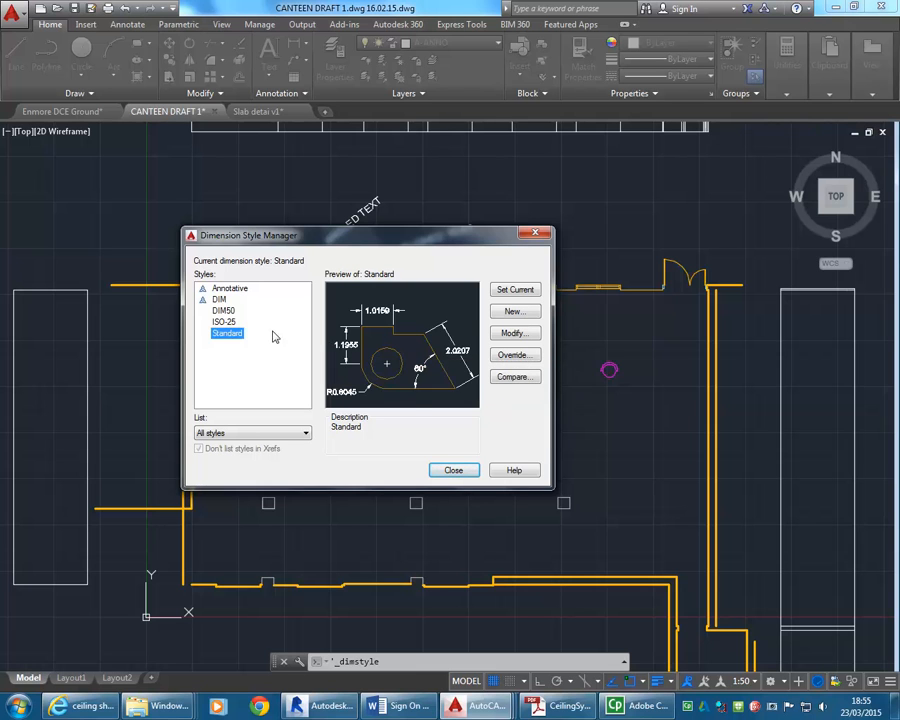
click(222, 311)
right_click(242, 311)
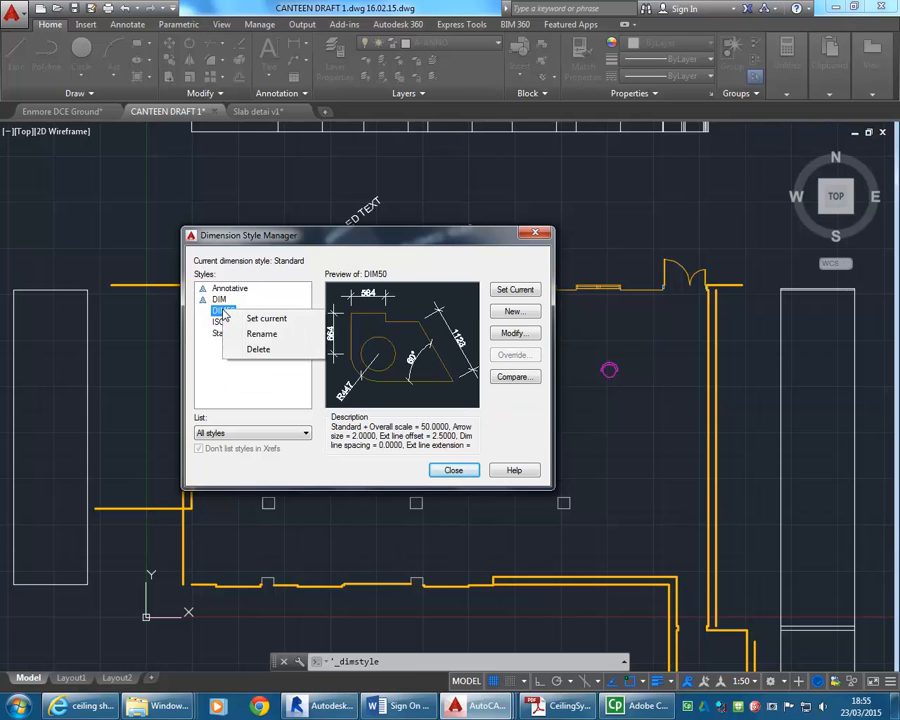
click(256, 349)
click(480, 361)
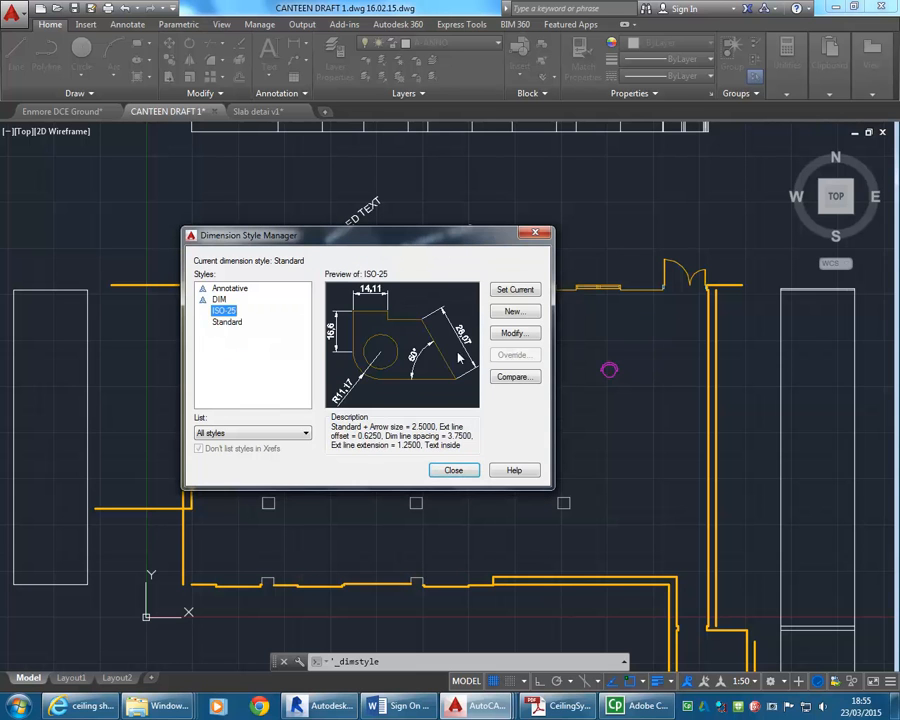
Try to delete the annotative DIM dimension style.
click(238, 322)
click(220, 299)
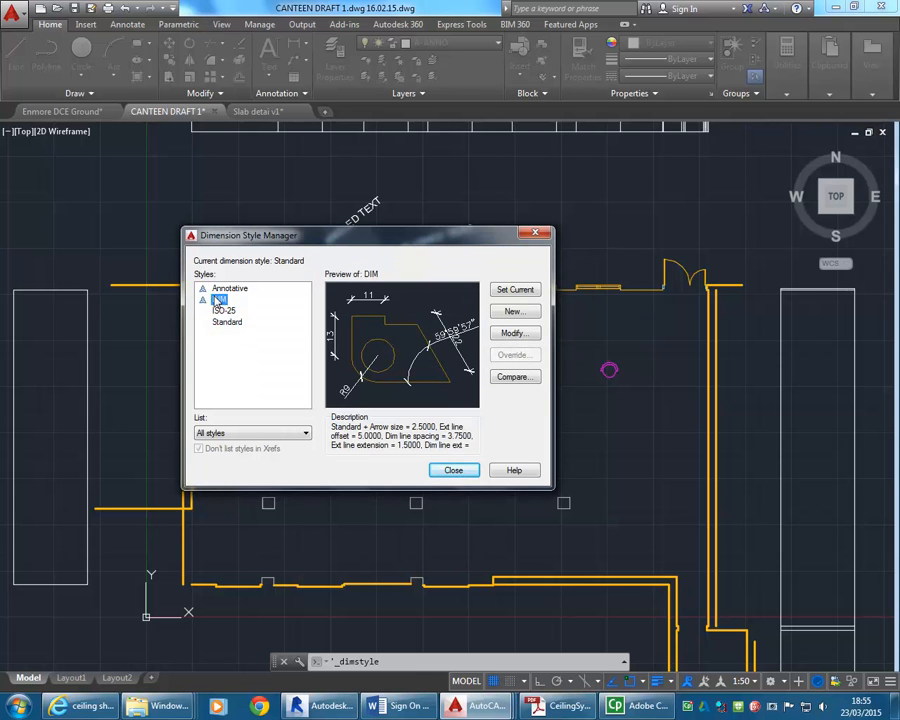
right_click(220, 299)
right_click(230, 300)
click(230, 346)
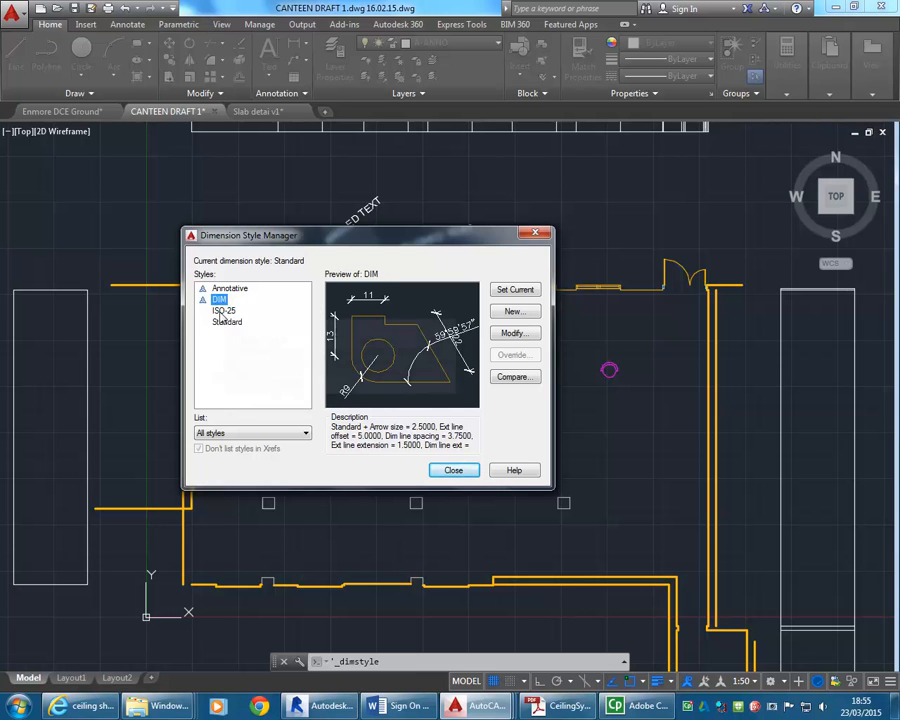
Compare the previews of the ISO-25, Standard, Annotative and DIM dimension styles.
click(223, 311)
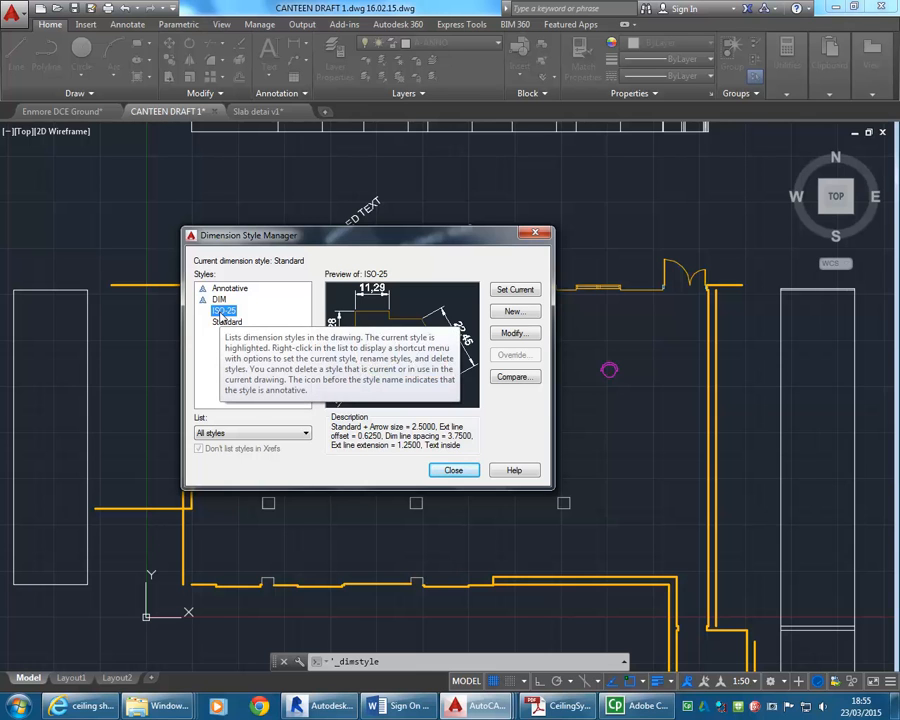
click(227, 323)
click(224, 312)
click(229, 289)
click(225, 312)
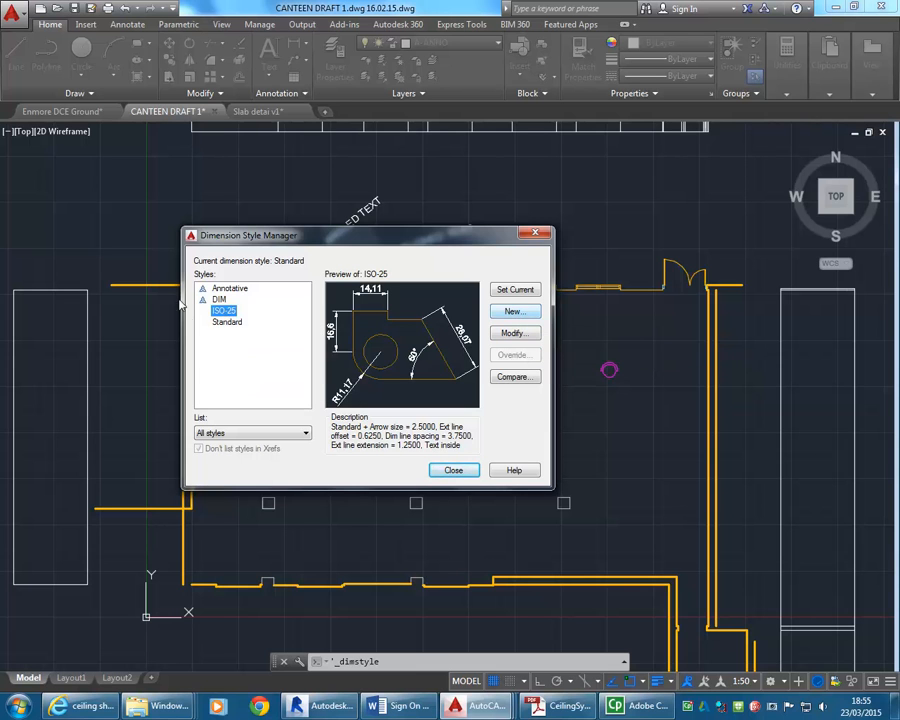
click(226, 322)
click(218, 313)
click(226, 322)
click(221, 313)
click(229, 288)
click(219, 299)
Create a new annotative dimension style named DIM-STYLE based on ISO-25 and open its settings.
click(222, 311)
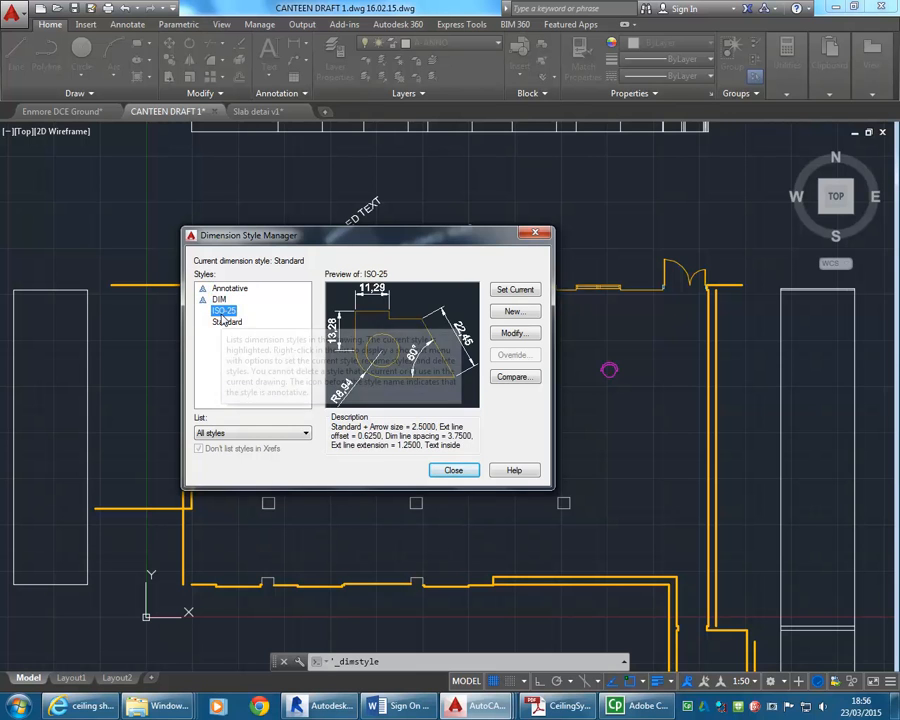
click(514, 313)
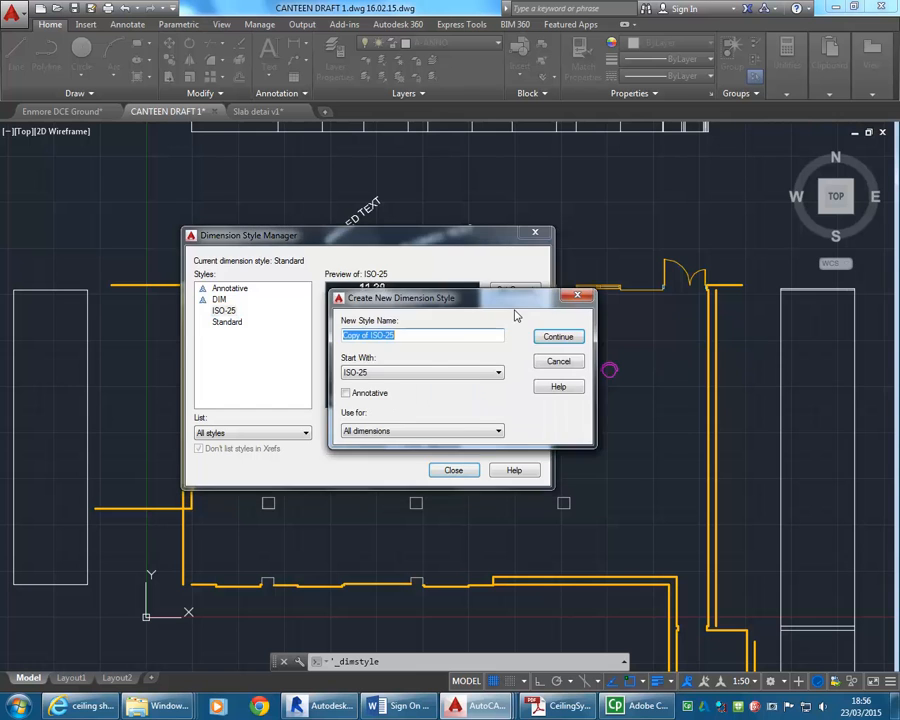
drag(506, 297, 382, 228)
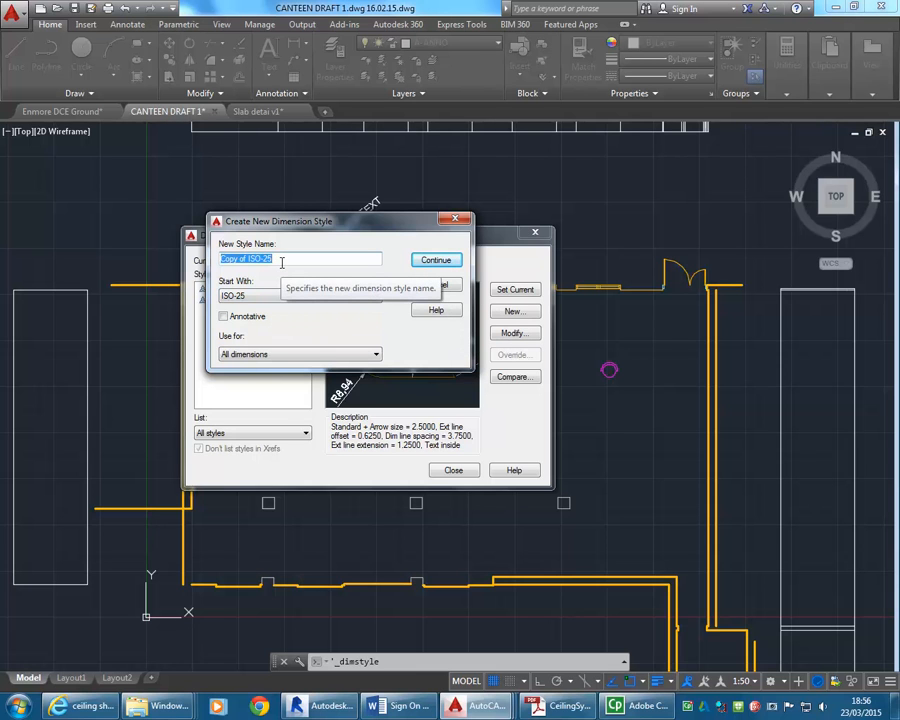
text(DI)
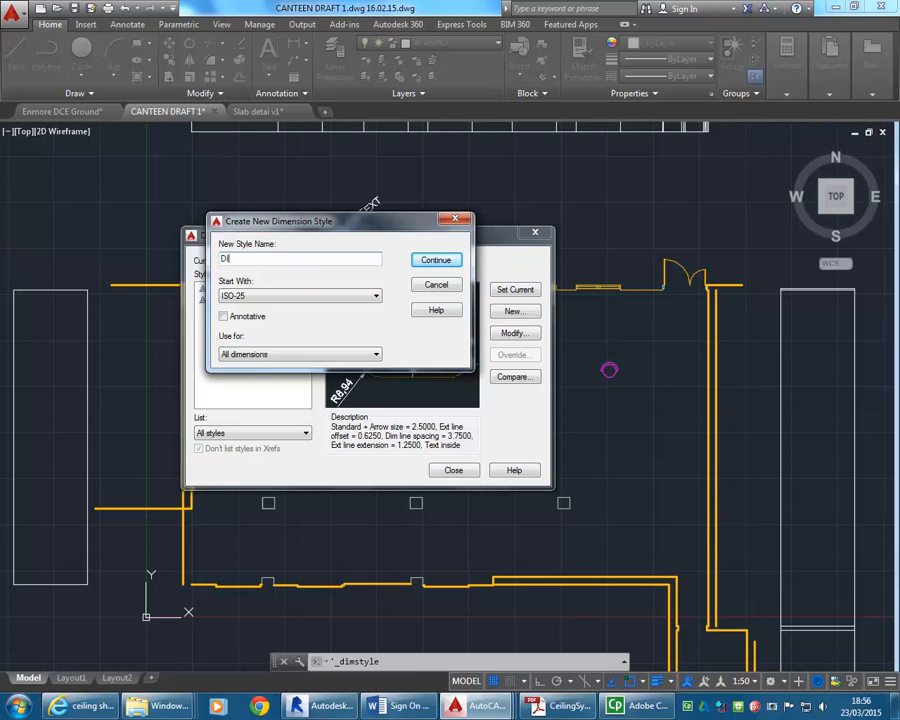
text(M-STYLE)
click(224, 317)
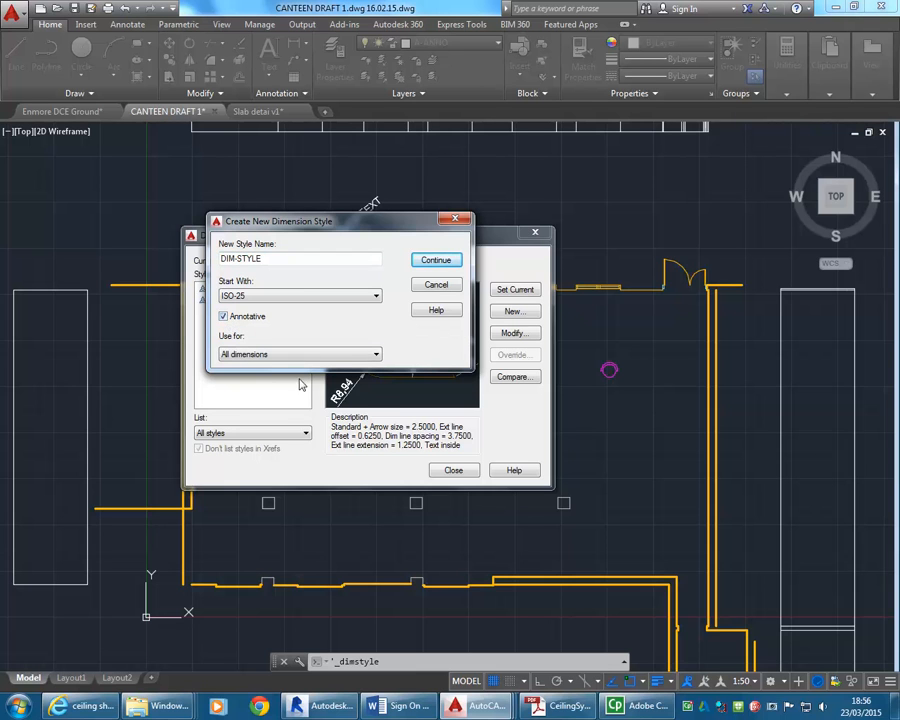
click(436, 262)
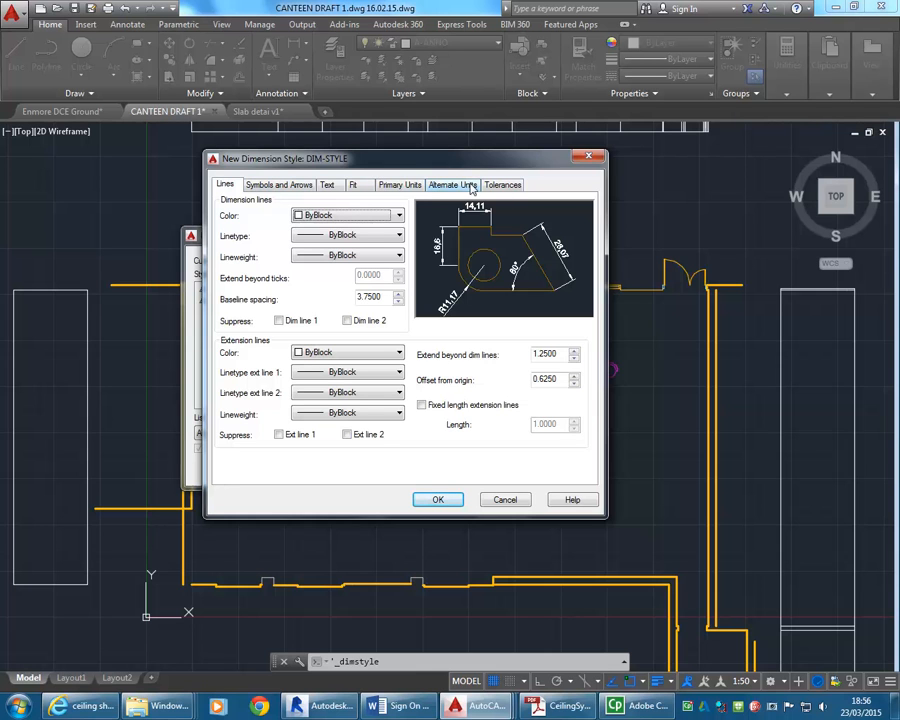
Review the tolerance and alternate unit settings of DIM-STYLE, and set the primary units' decimal separator to Period.
click(509, 188)
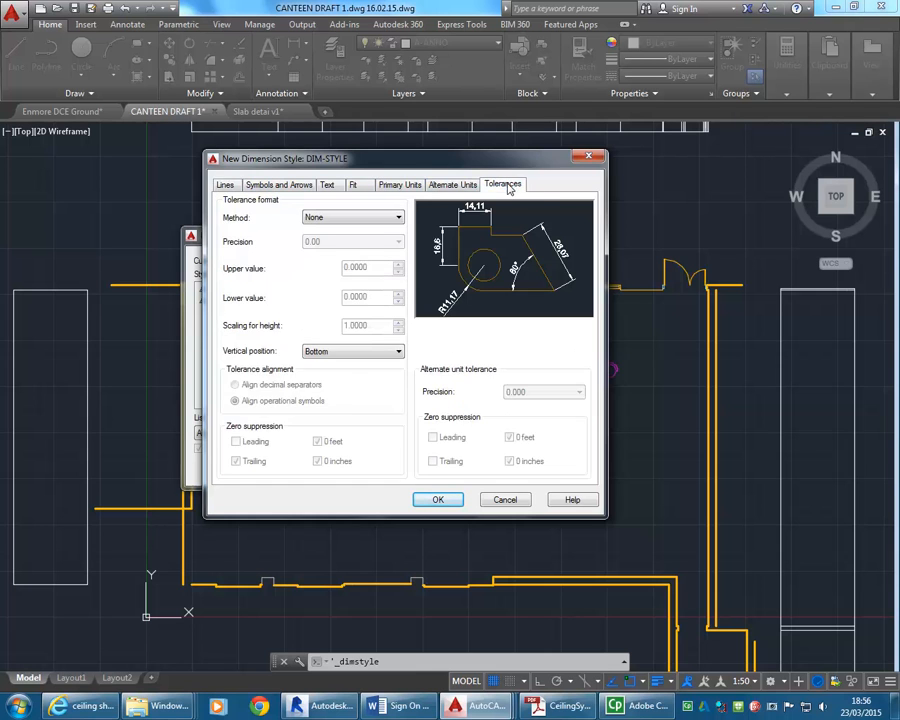
click(456, 186)
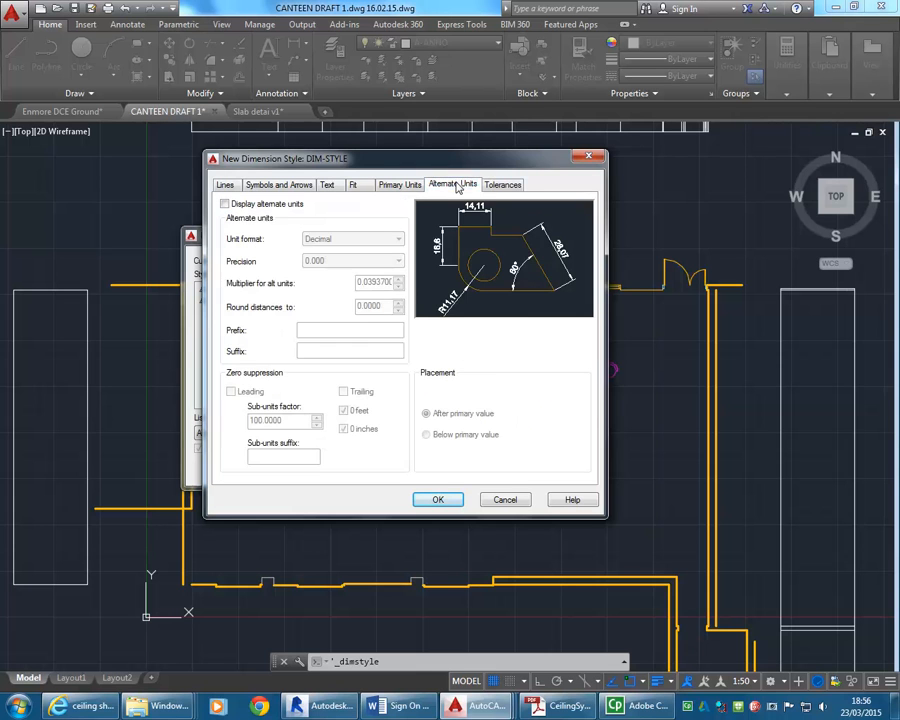
click(500, 185)
click(458, 186)
click(396, 187)
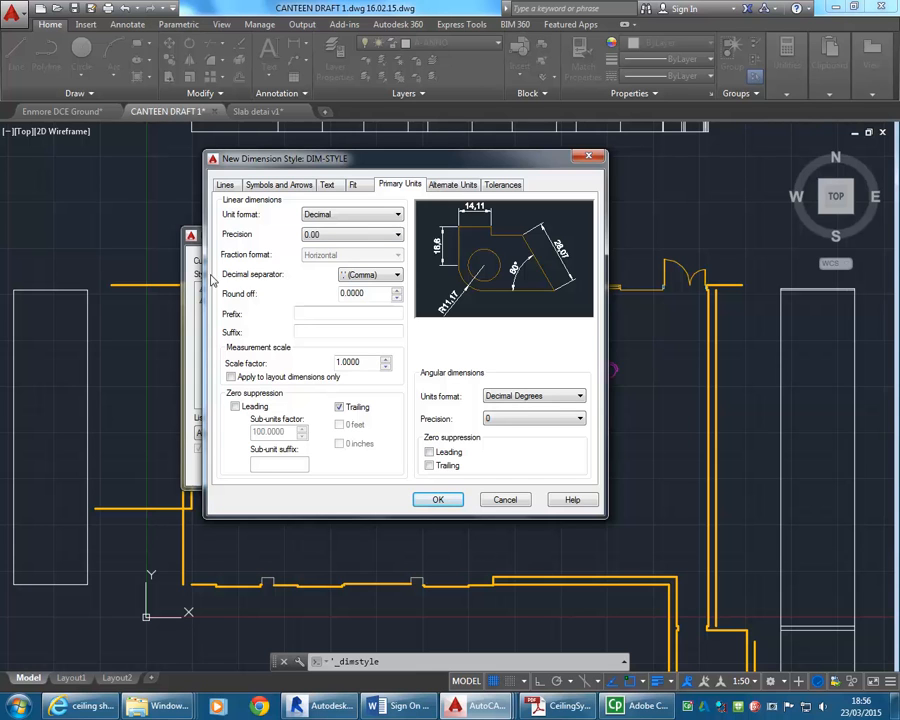
click(368, 275)
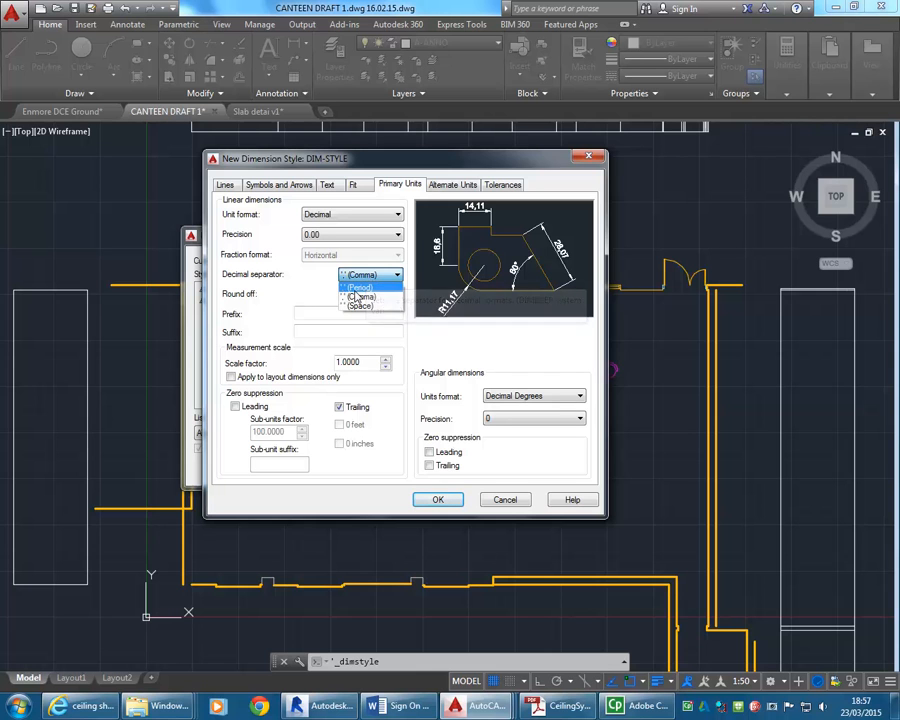
click(352, 288)
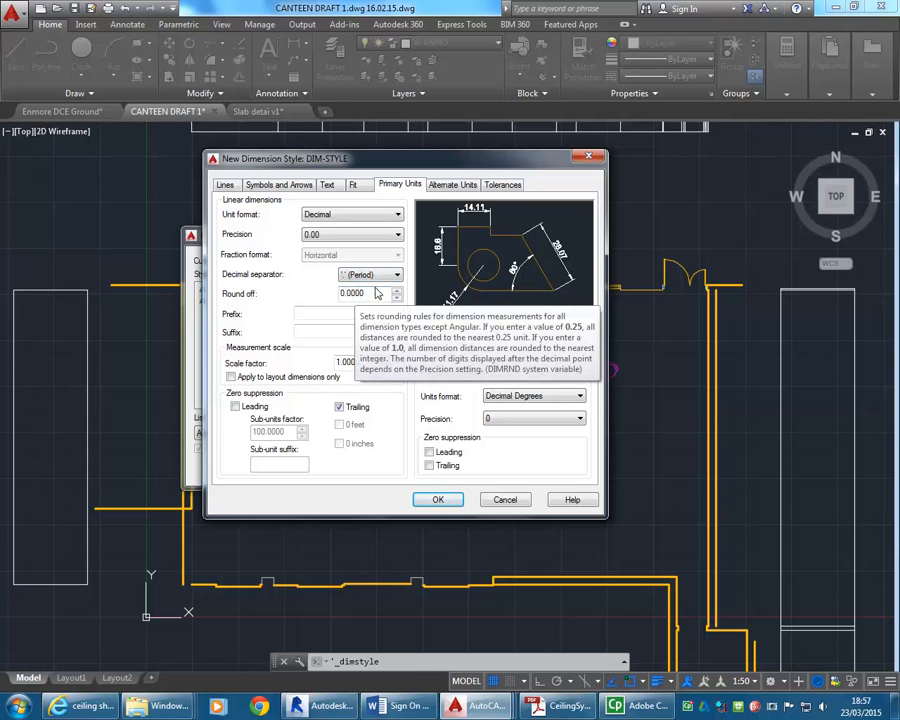
click(372, 275)
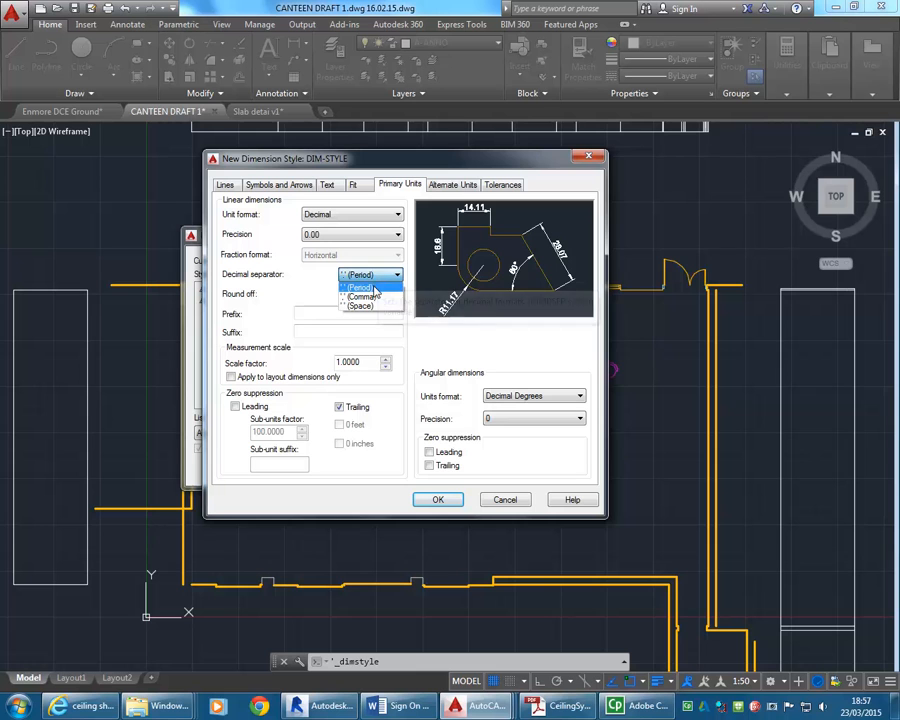
click(374, 288)
click(372, 276)
click(372, 276)
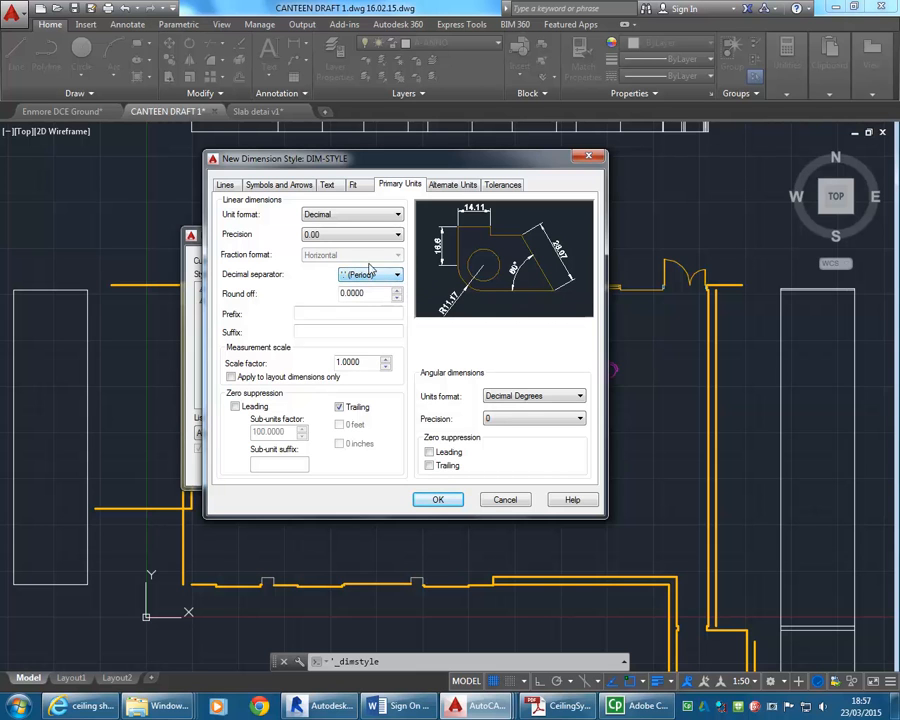
Set the linear dimension precision of DIM-STYLE to 0 and its round-off to 1.
click(327, 239)
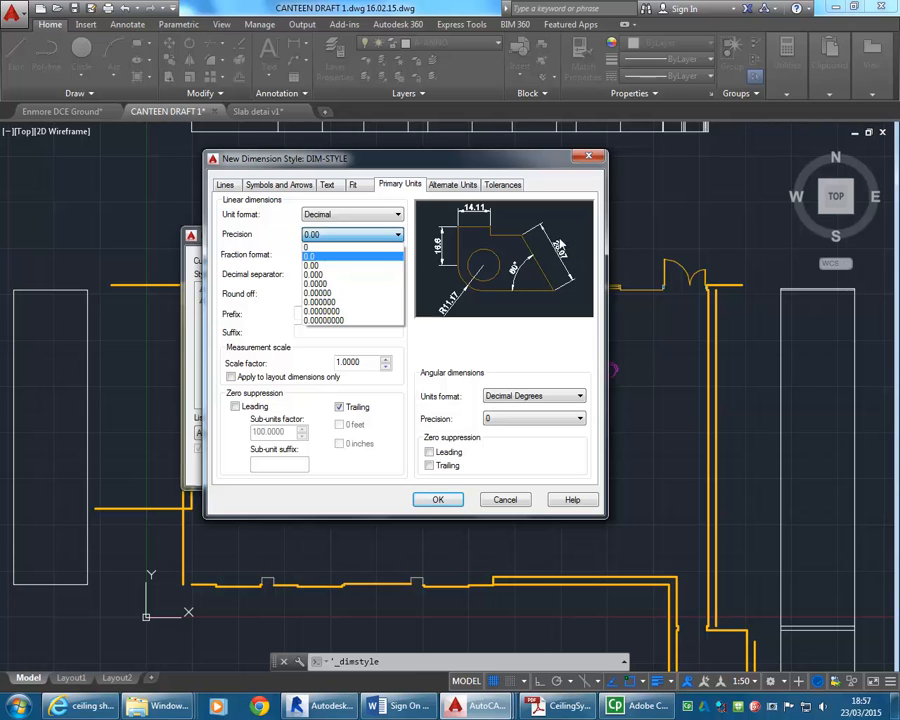
click(311, 248)
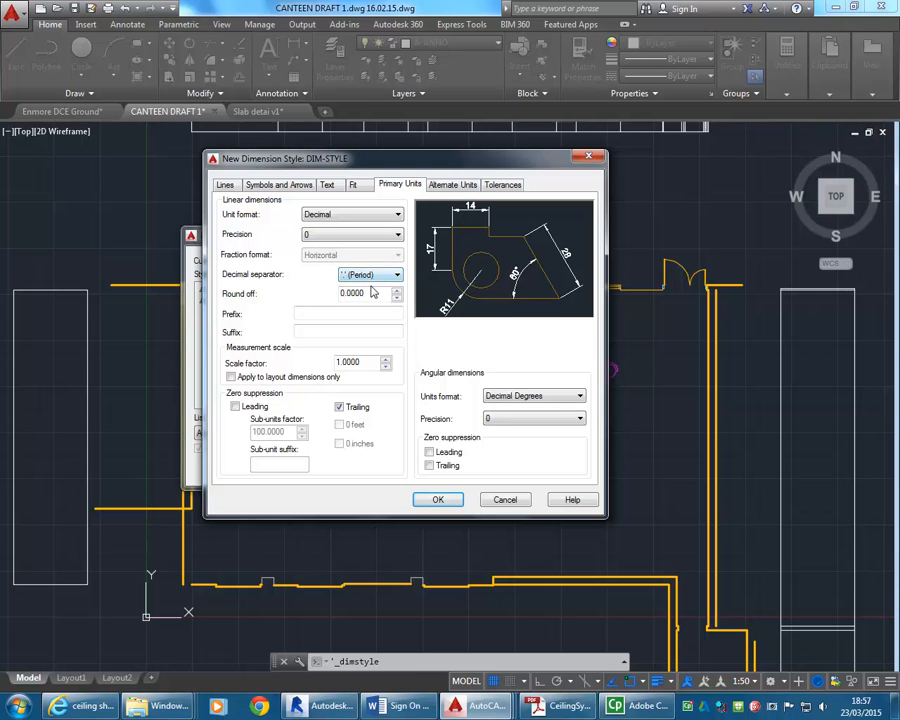
double_click(371, 292)
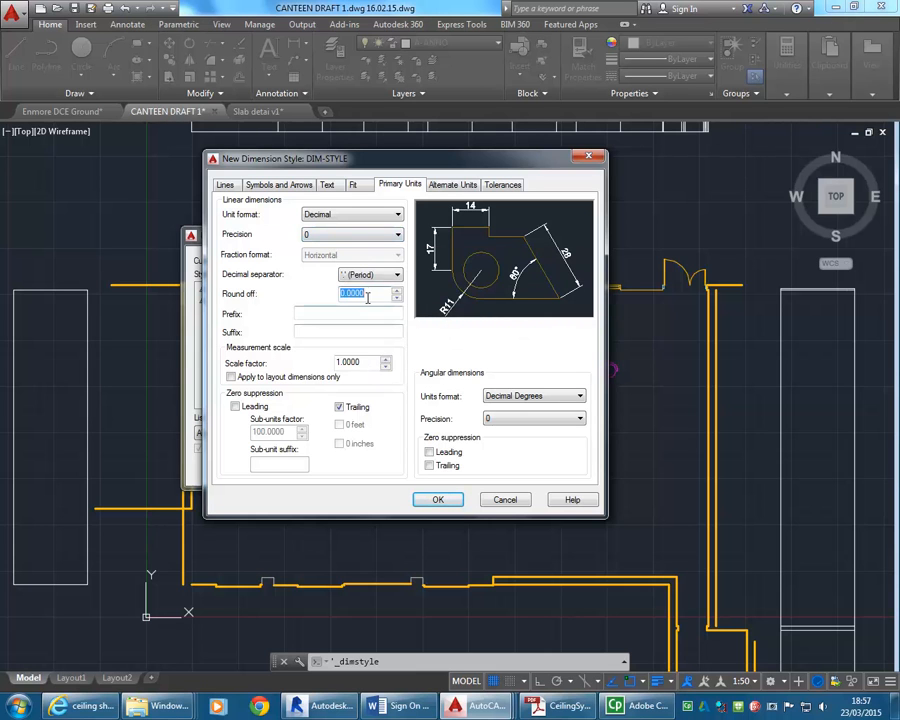
text(1)
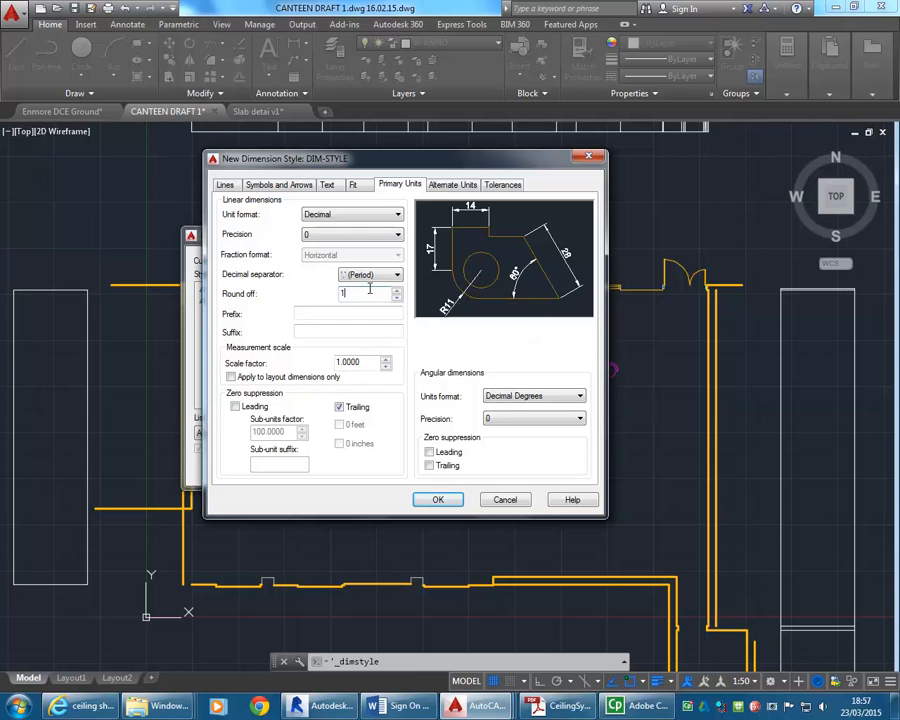
click(365, 363)
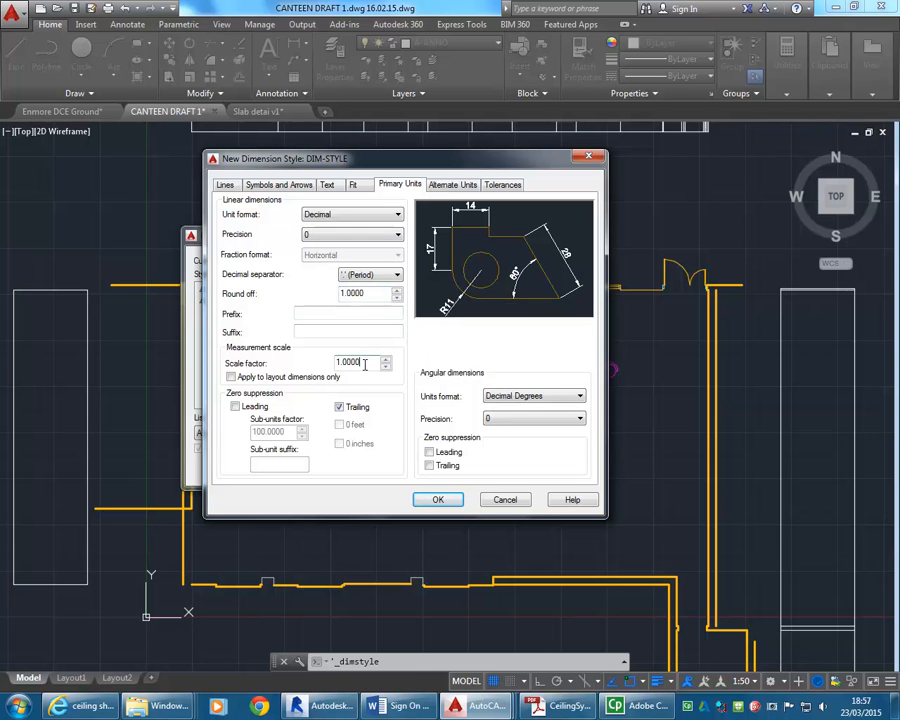
click(374, 295)
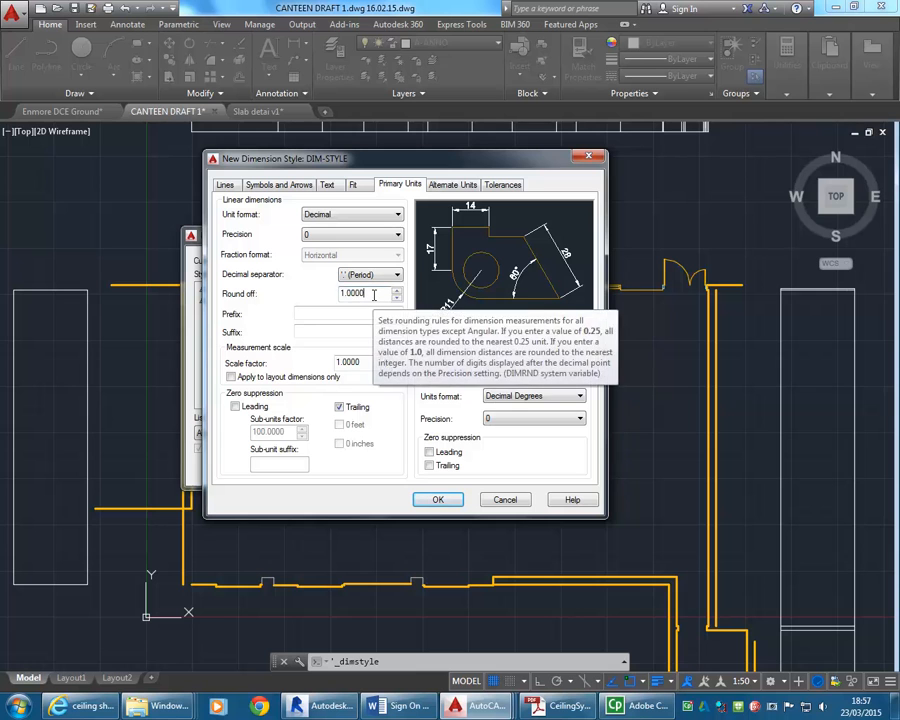
drag(374, 295, 323, 298)
click(373, 293)
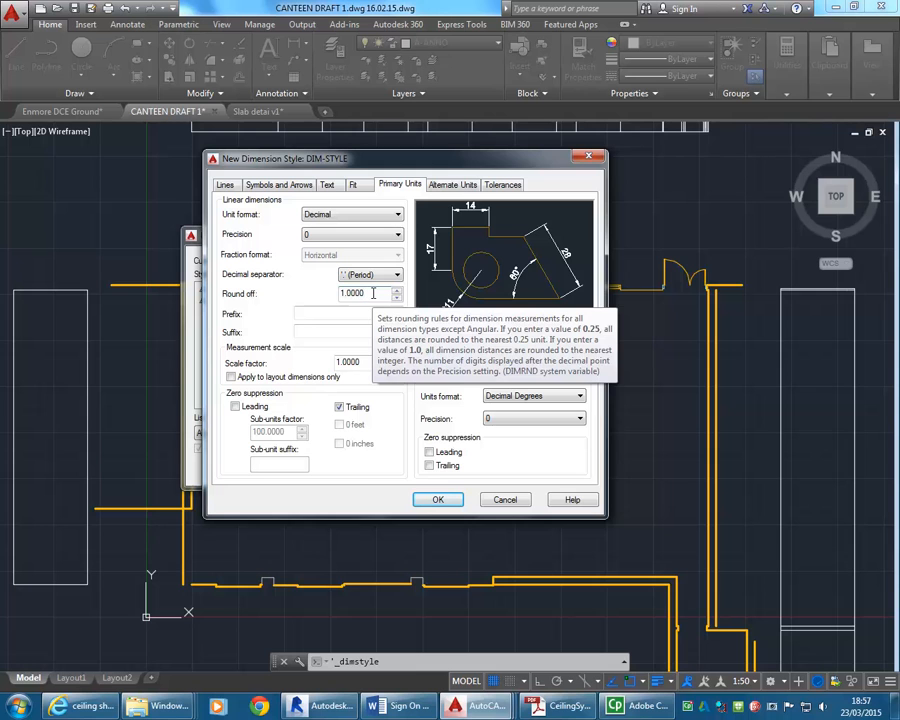
double_click(373, 293)
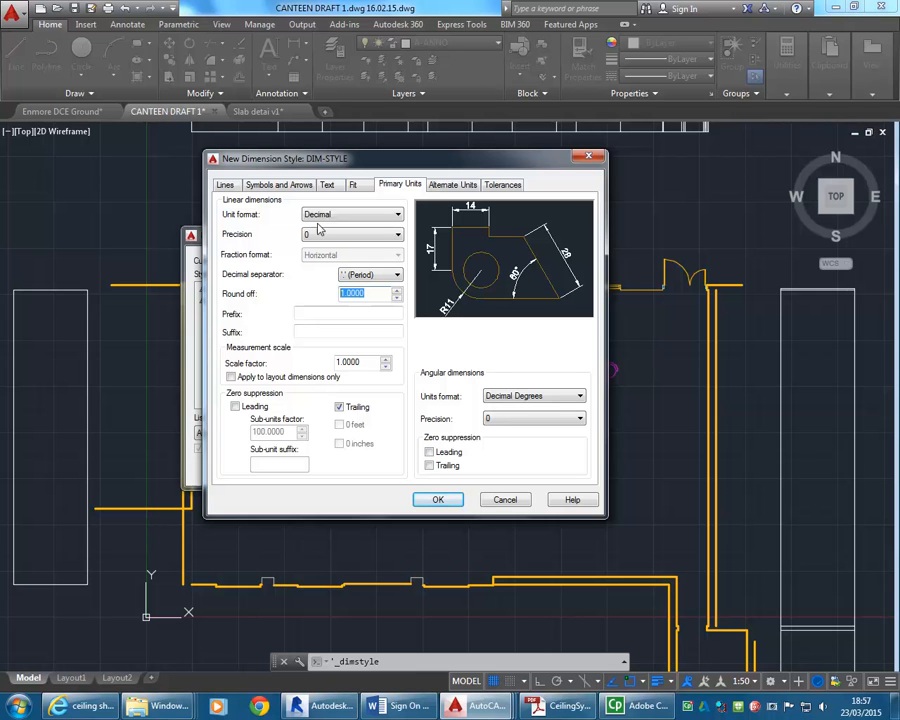
click(377, 293)
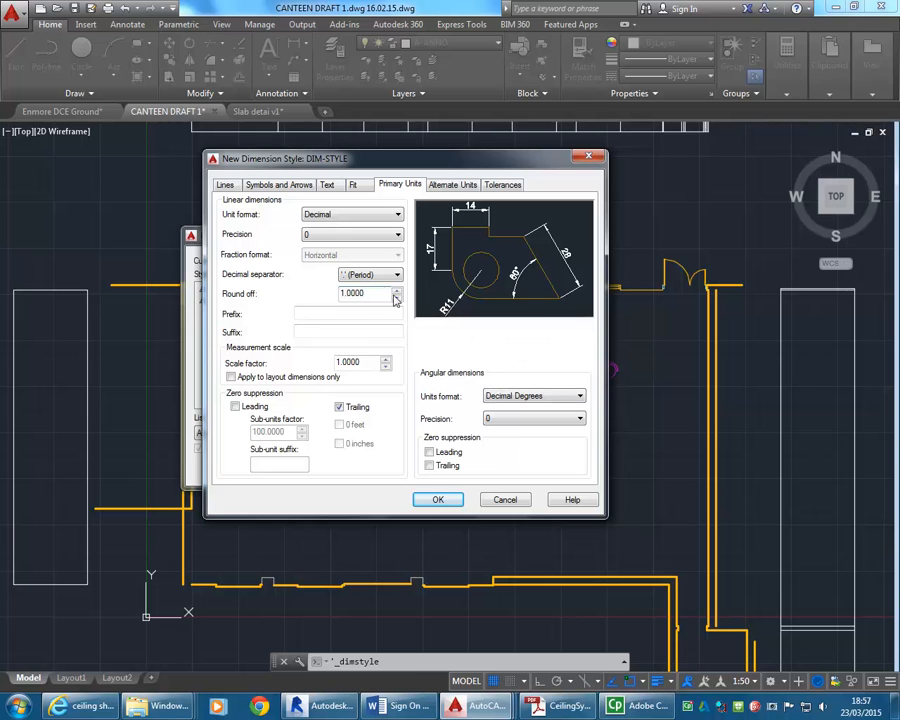
Set the angular dimension units of DIM-STYLE to Degrees Minutes Seconds with precision 0d00'00".
click(370, 362)
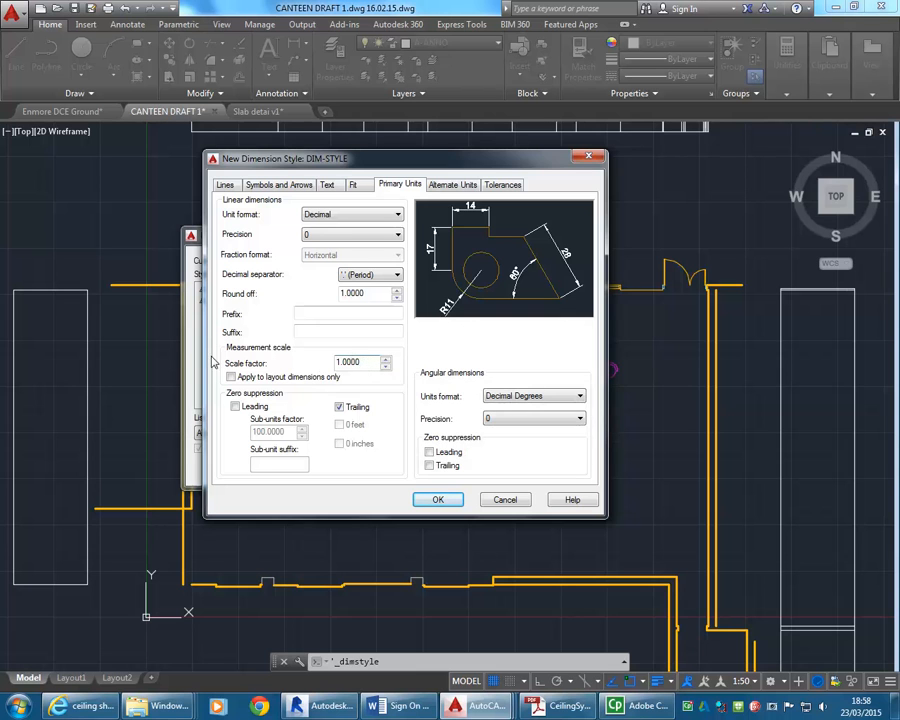
click(567, 401)
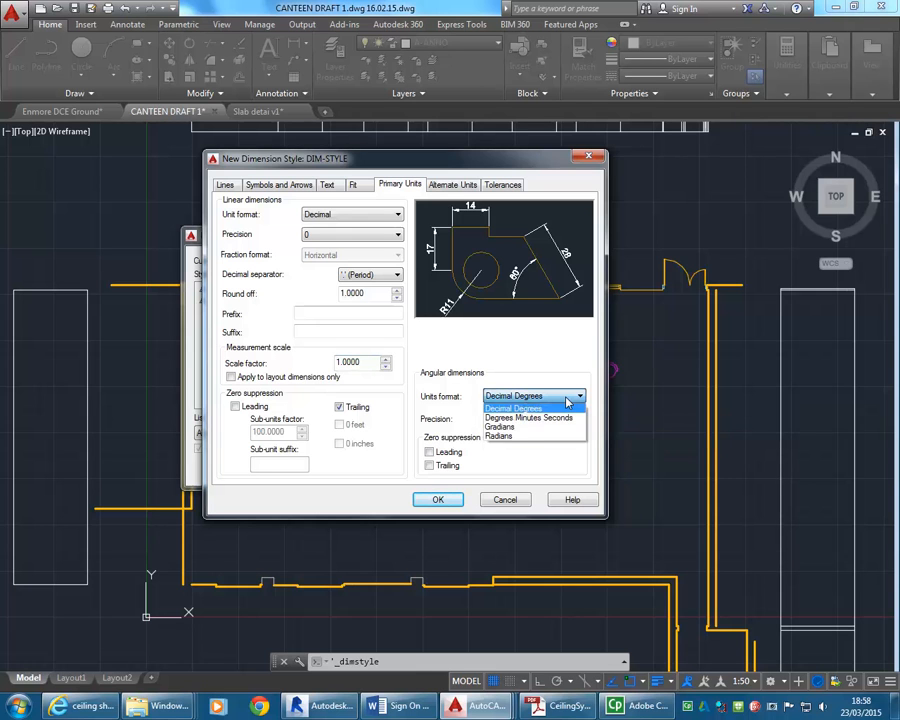
click(569, 402)
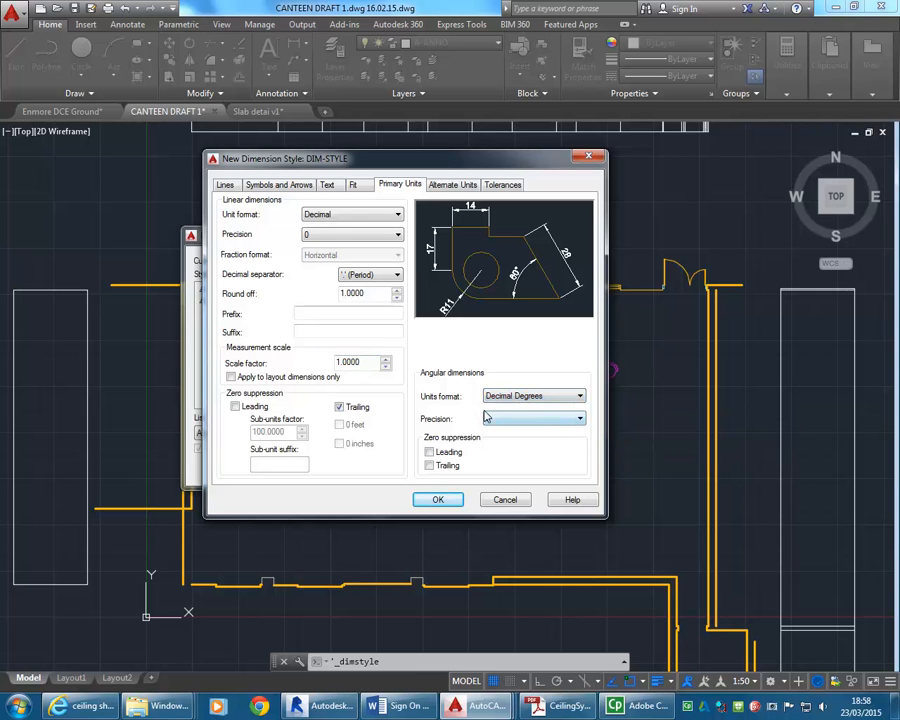
click(523, 398)
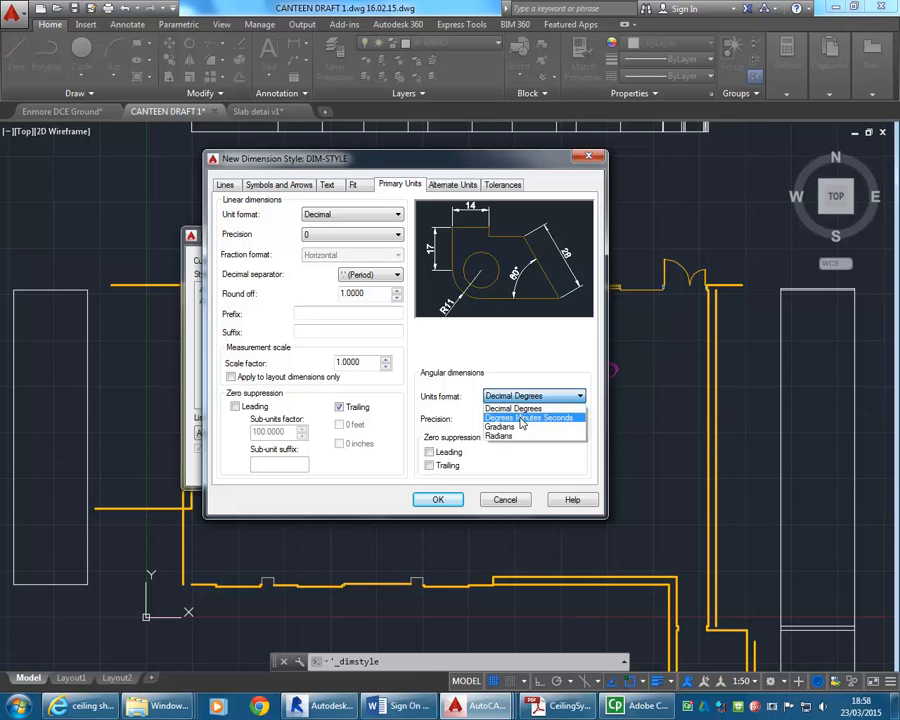
click(520, 417)
click(533, 396)
click(536, 420)
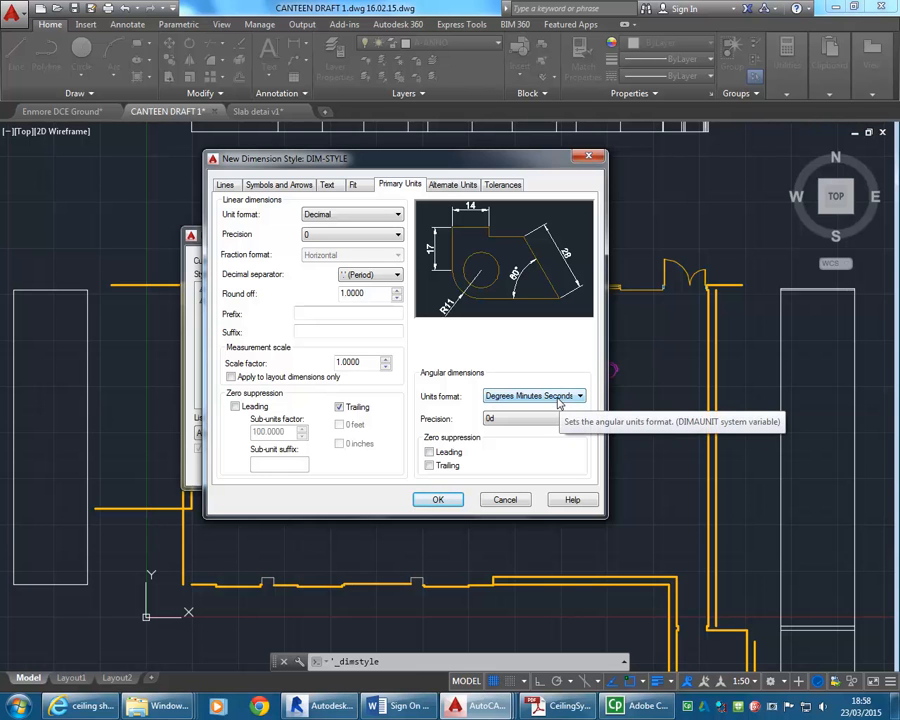
click(538, 419)
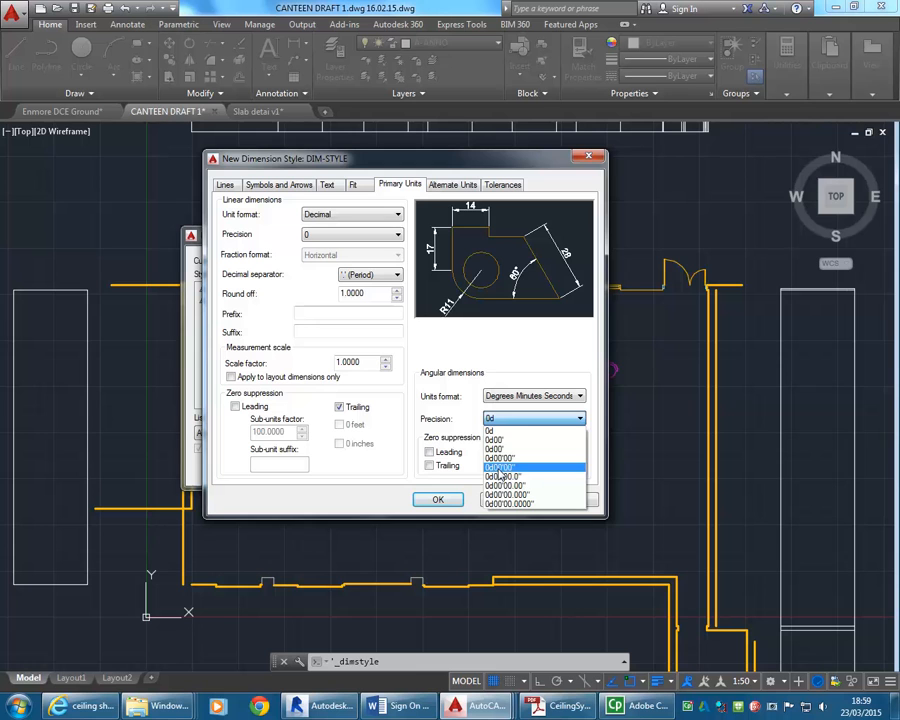
click(507, 468)
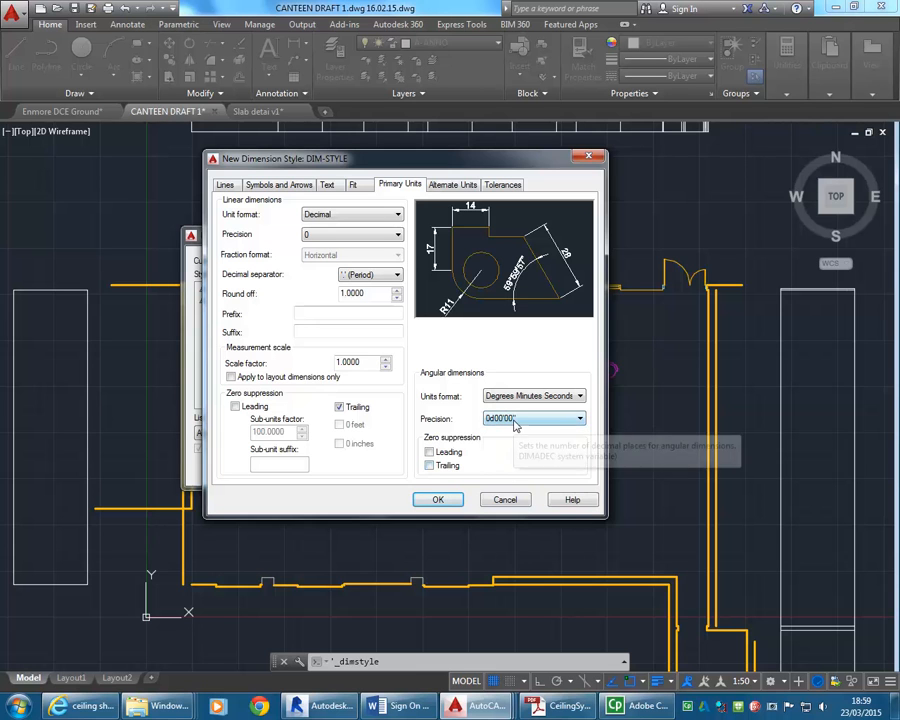
Compare the fit options for text and arrows in the preview, ending on Either text or arrows (best fit).
click(359, 187)
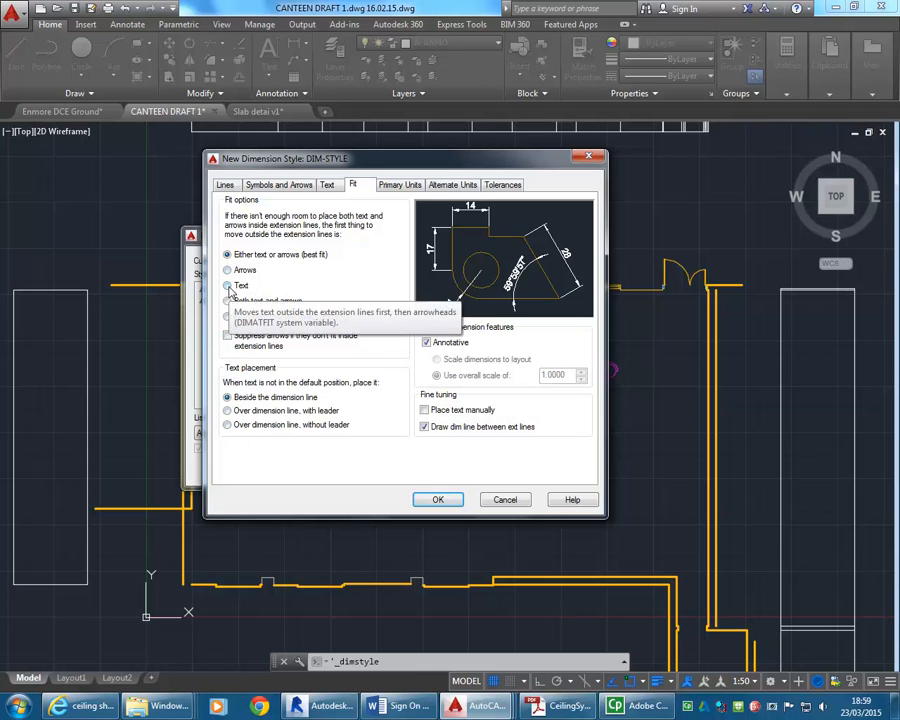
click(228, 286)
click(228, 255)
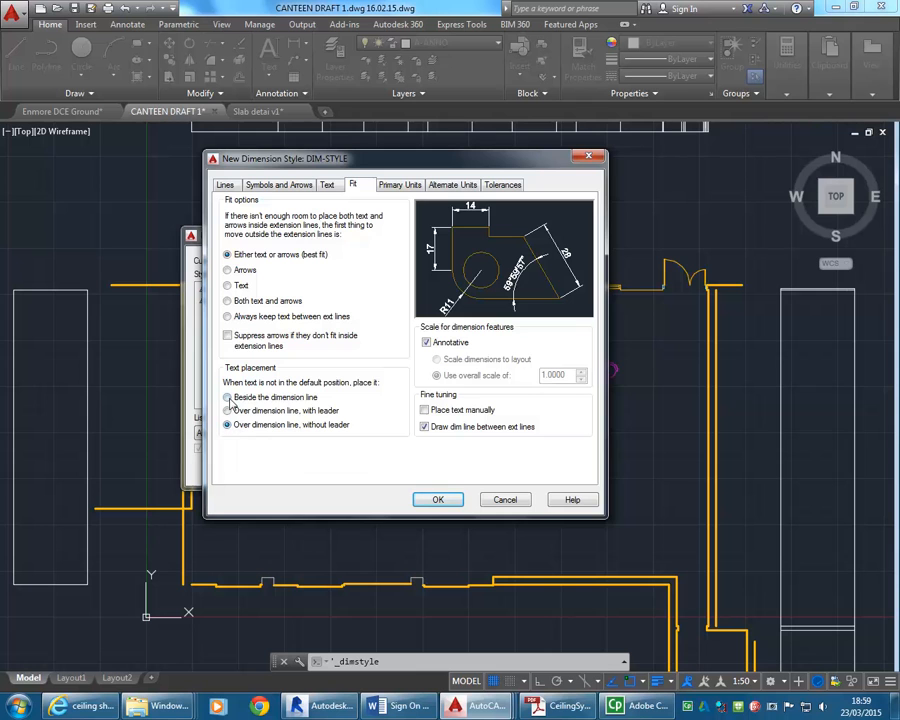
click(247, 318)
click(235, 289)
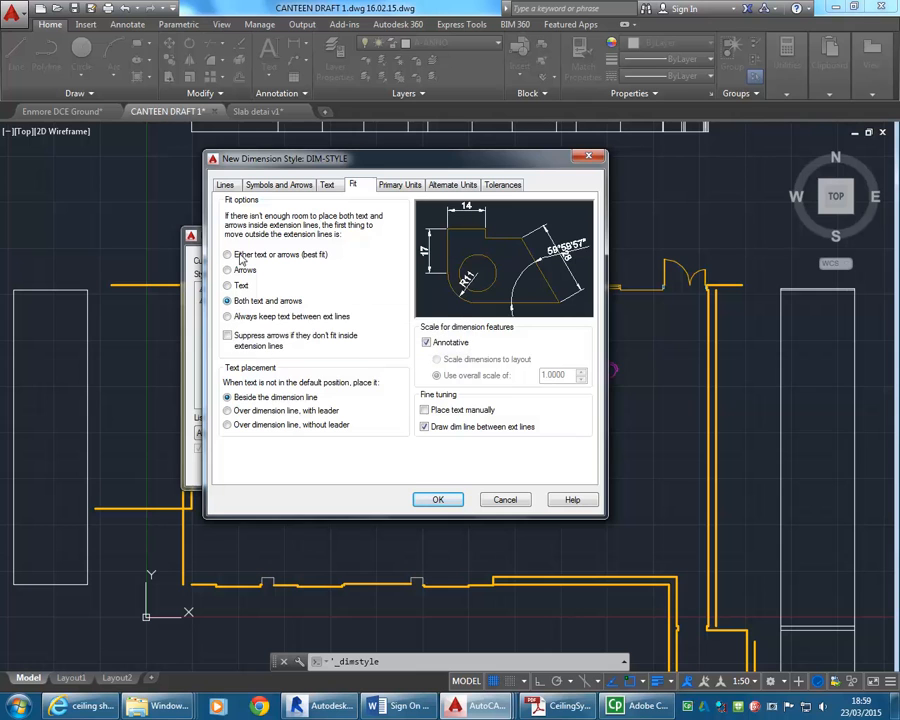
click(229, 255)
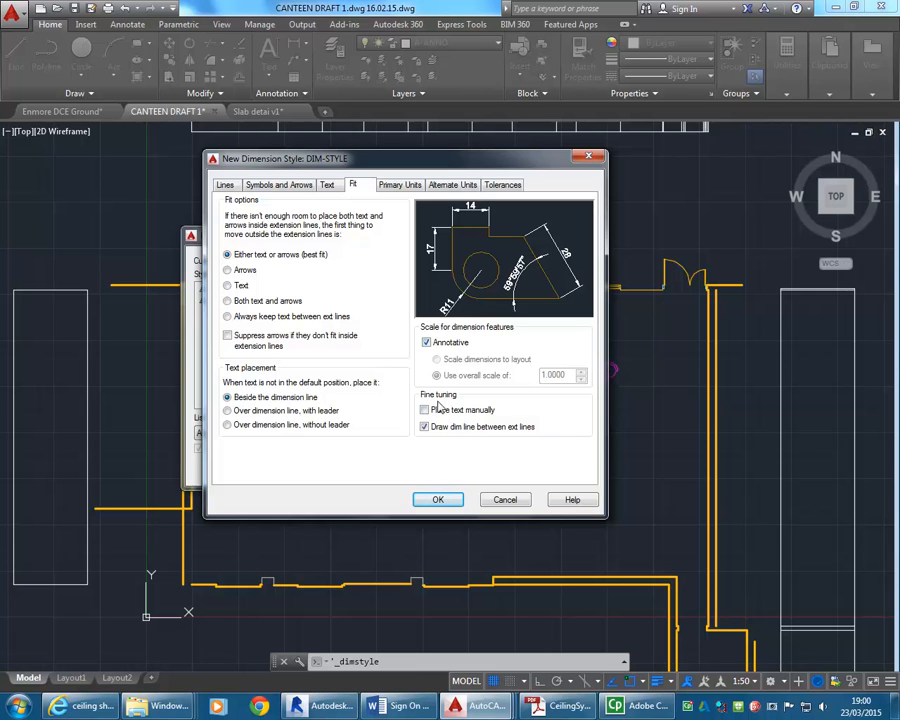
Create a new text style named DIM-STYLE from the dimension style's text settings and make it annotative.
click(330, 186)
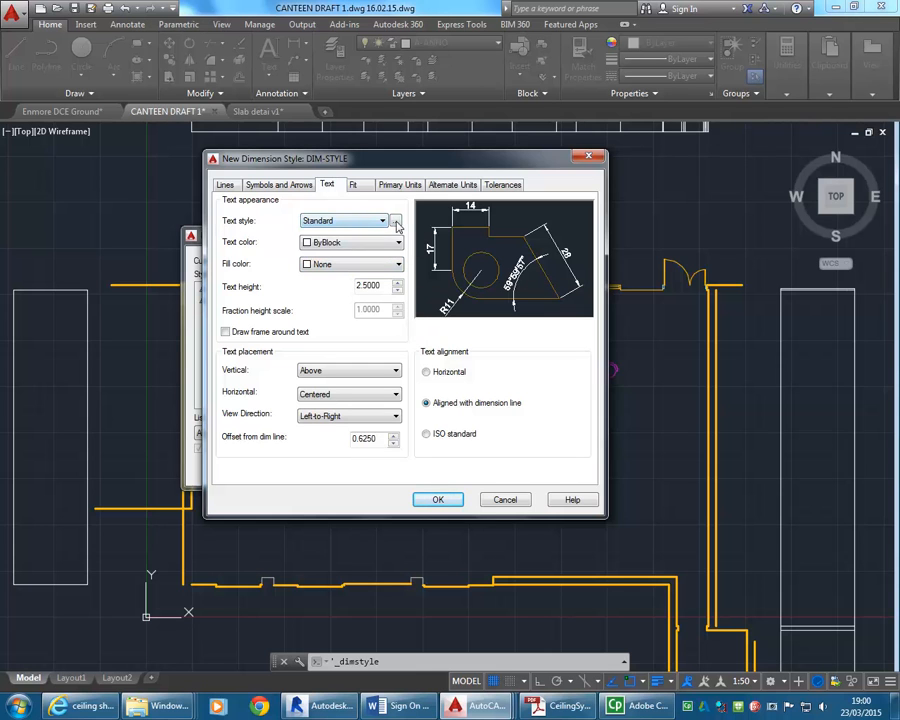
click(379, 223)
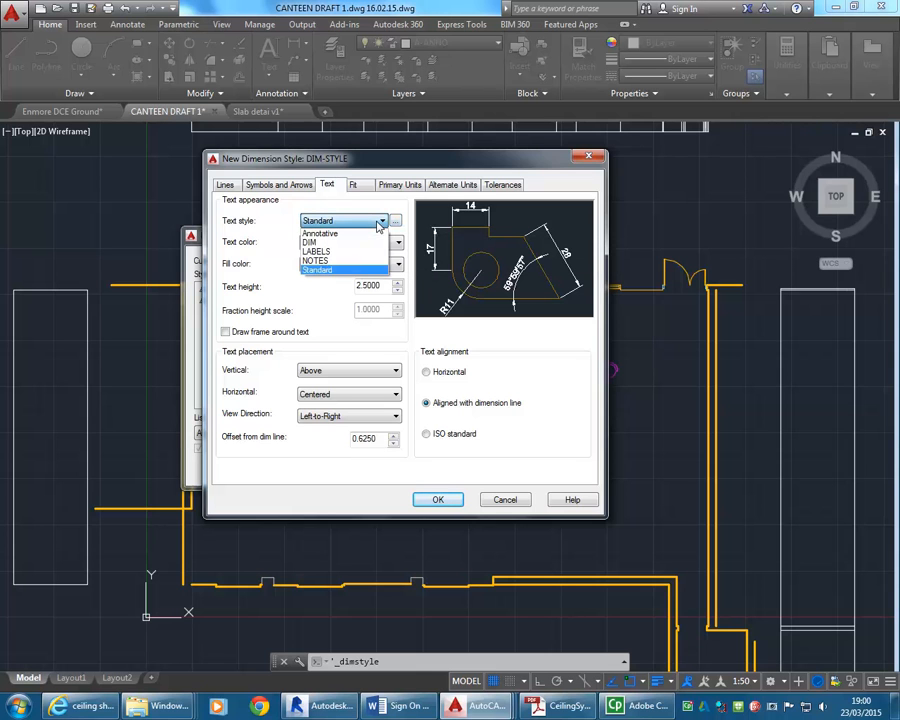
click(379, 223)
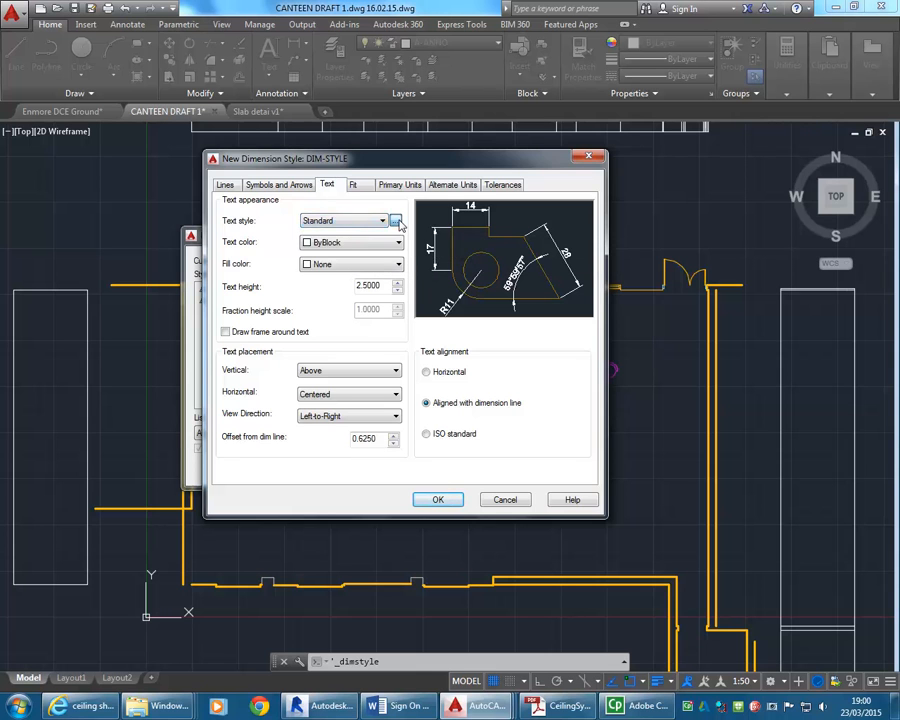
click(395, 221)
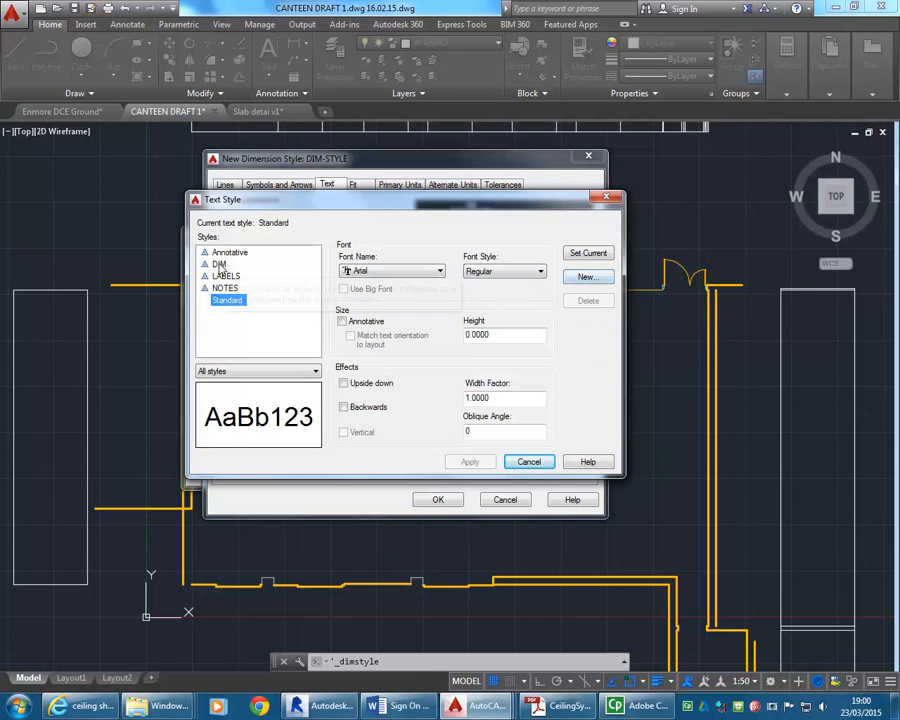
click(588, 278)
text(DIM-STYLE)
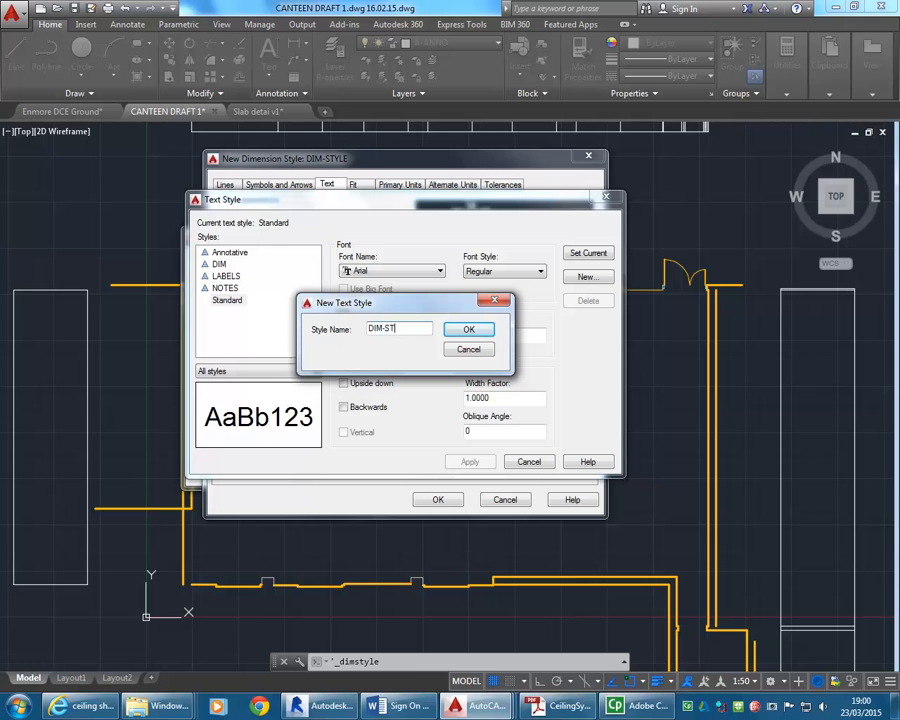
click(469, 330)
click(232, 277)
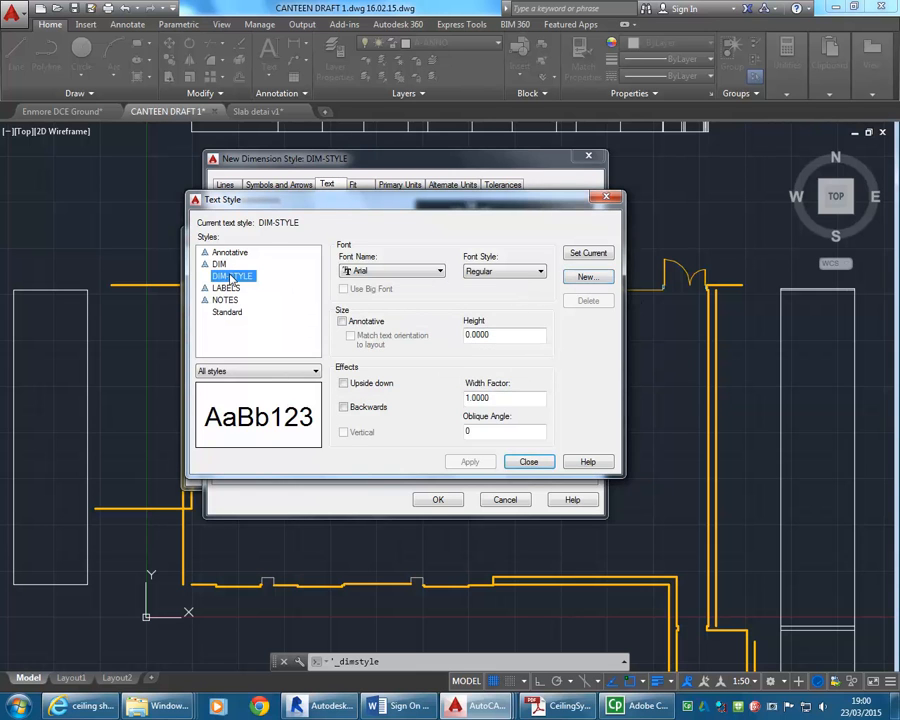
click(343, 322)
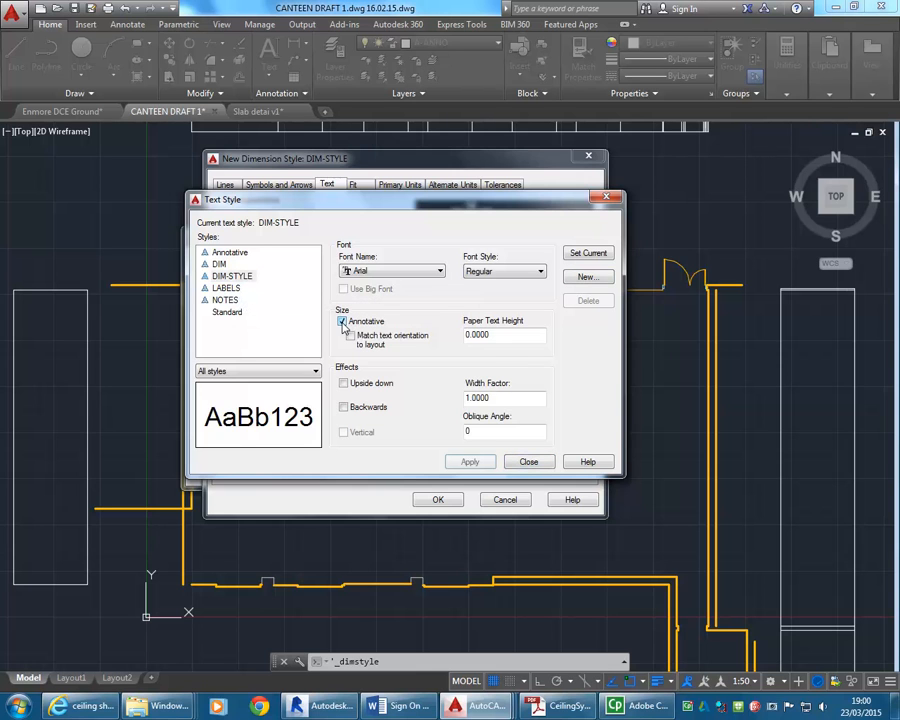
Set the font of the DIM-STYLE text style to romans.shx and save the changes to the style.
click(394, 272)
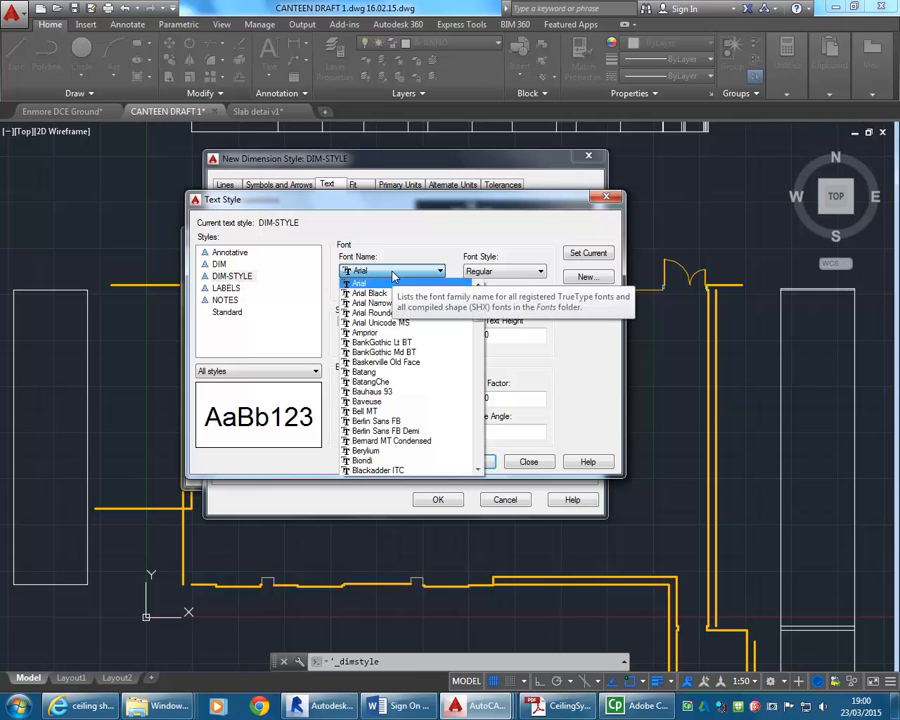
click(394, 274)
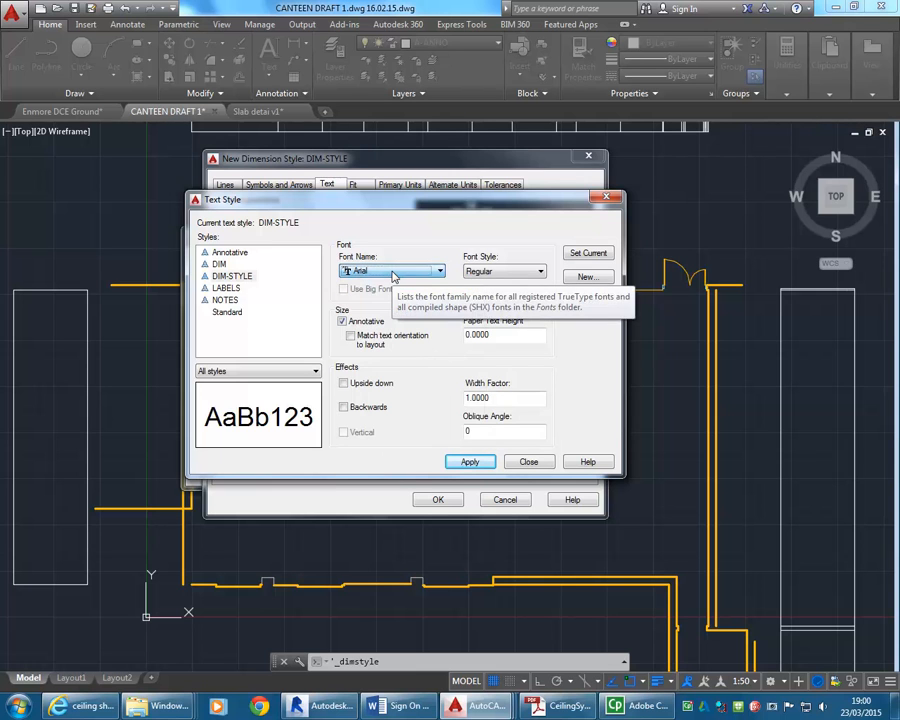
click(500, 340)
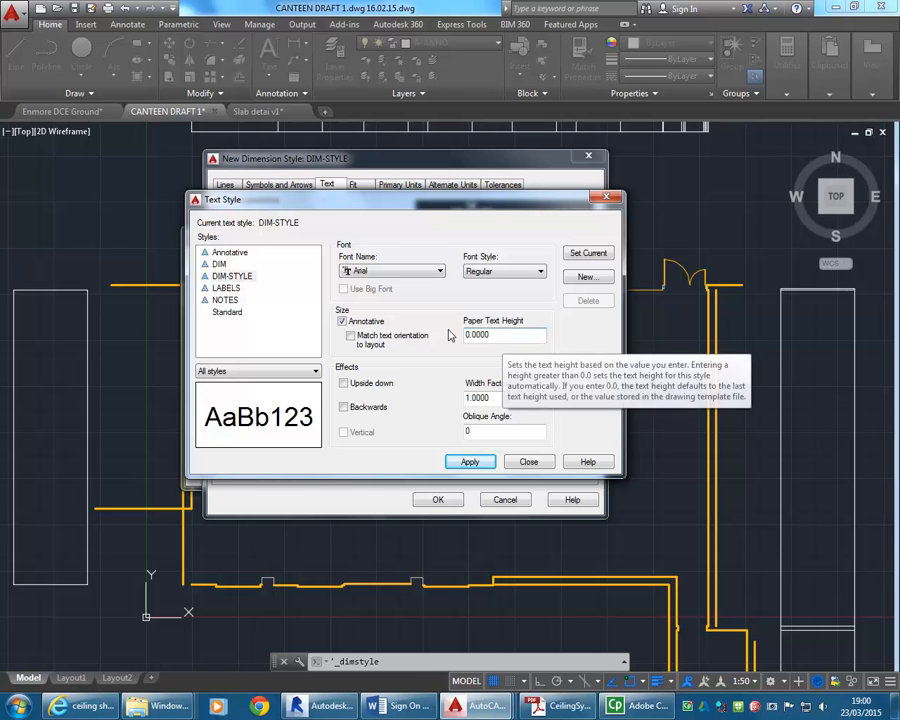
click(408, 271)
drag(479, 320, 476, 426)
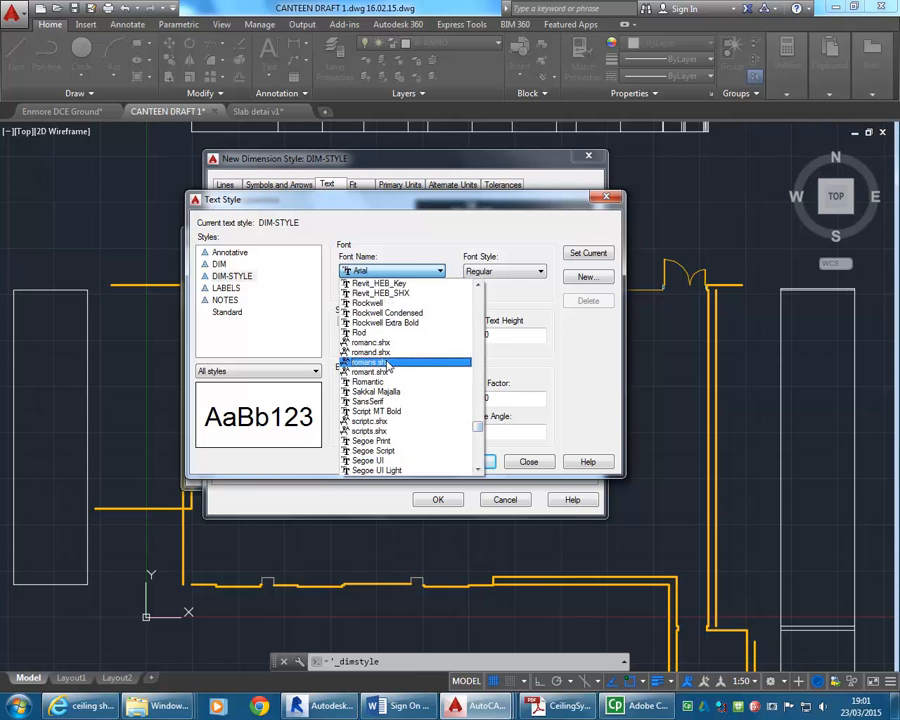
click(385, 366)
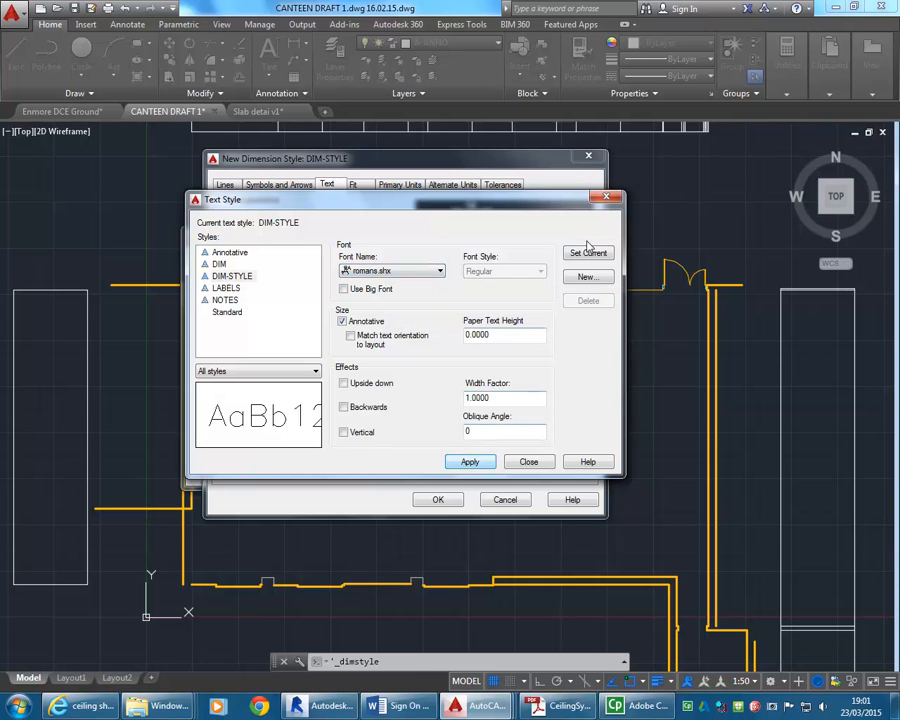
click(526, 462)
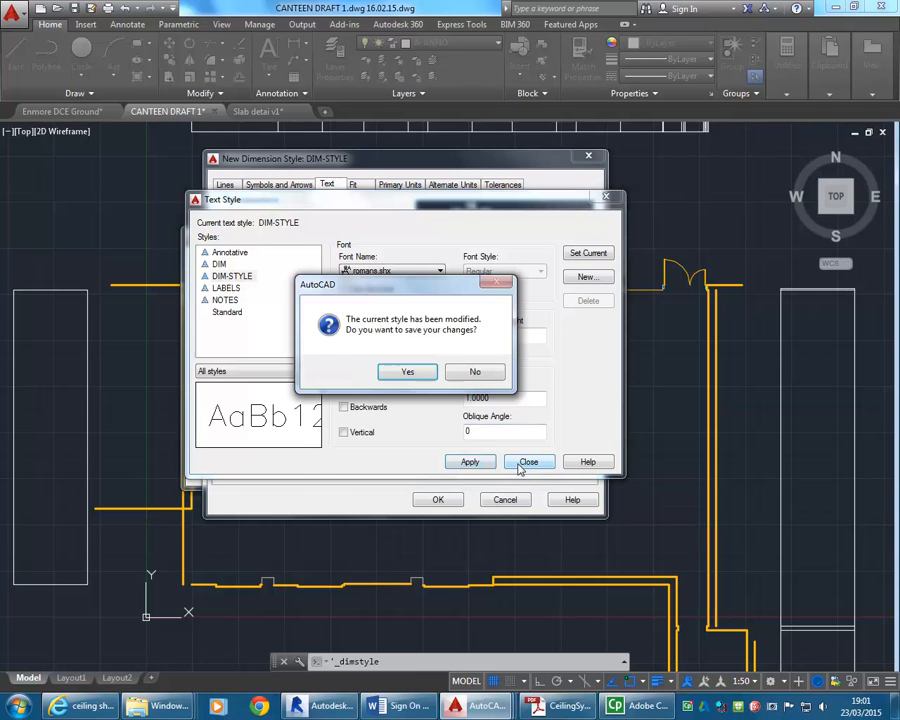
click(392, 376)
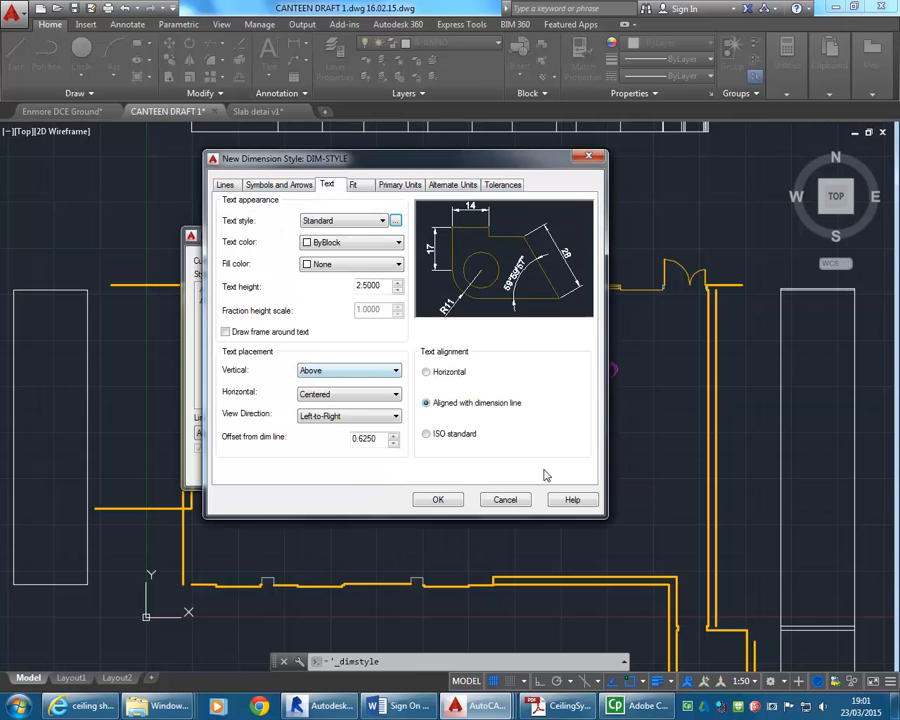
Assign the DIM-STYLE text style to the dimension text and check the style's settings and text height.
click(380, 222)
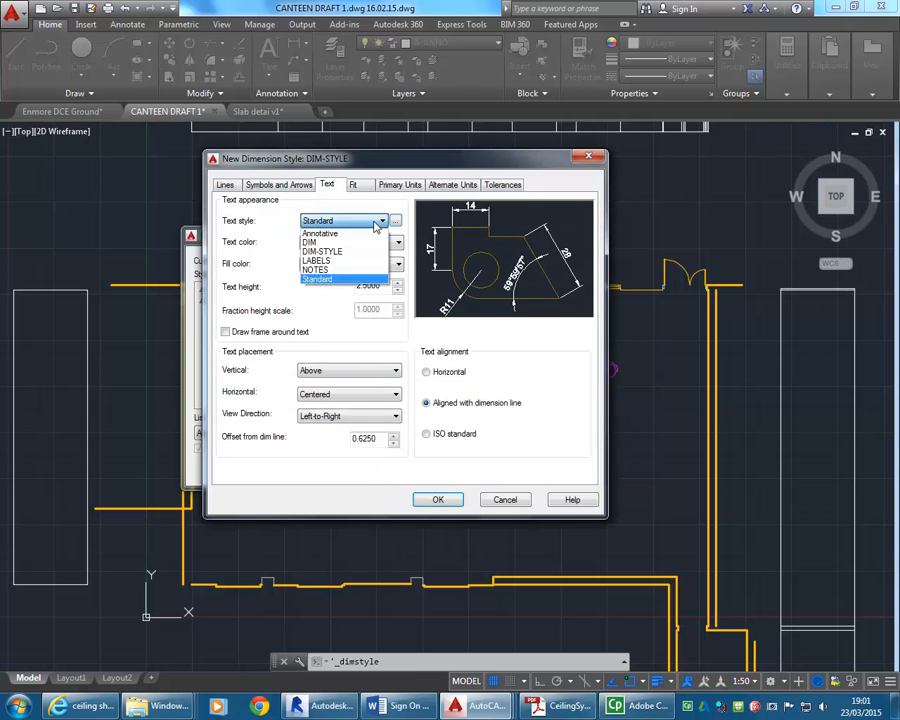
click(335, 253)
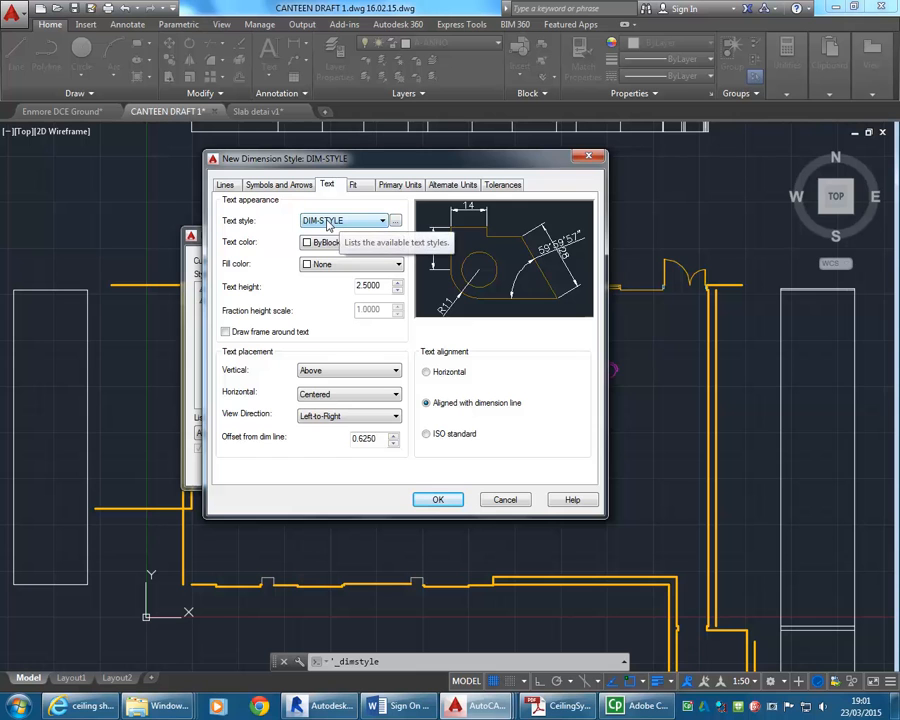
click(395, 221)
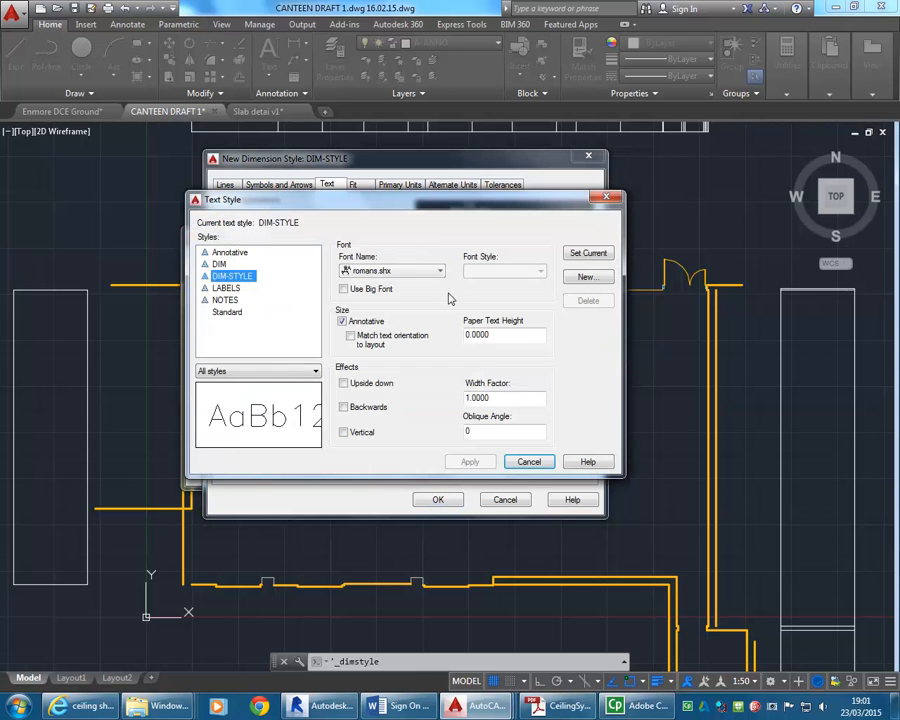
click(527, 460)
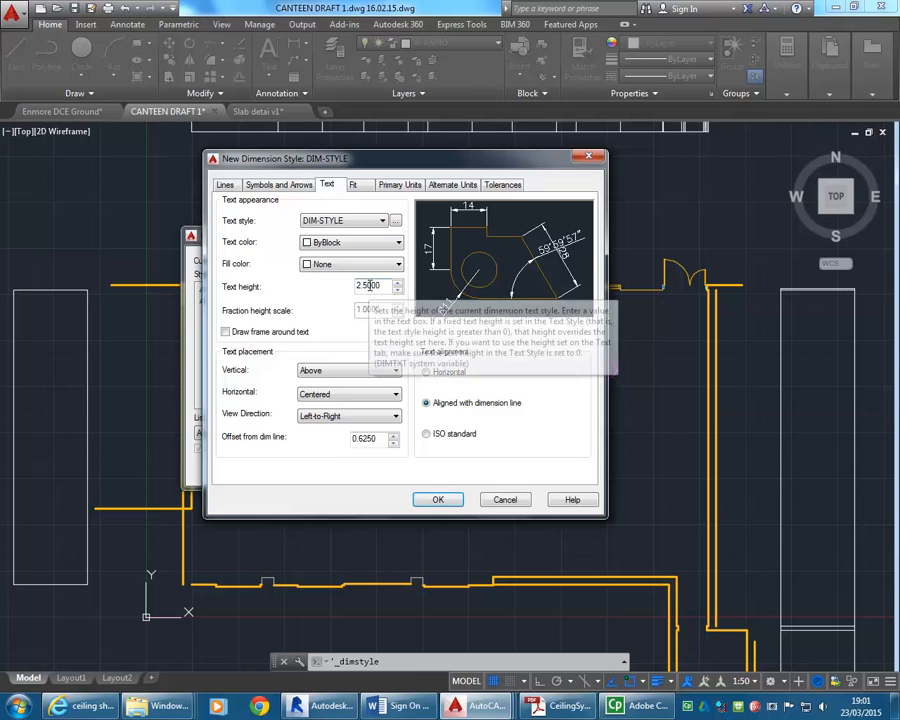
drag(381, 285, 348, 284)
click(370, 286)
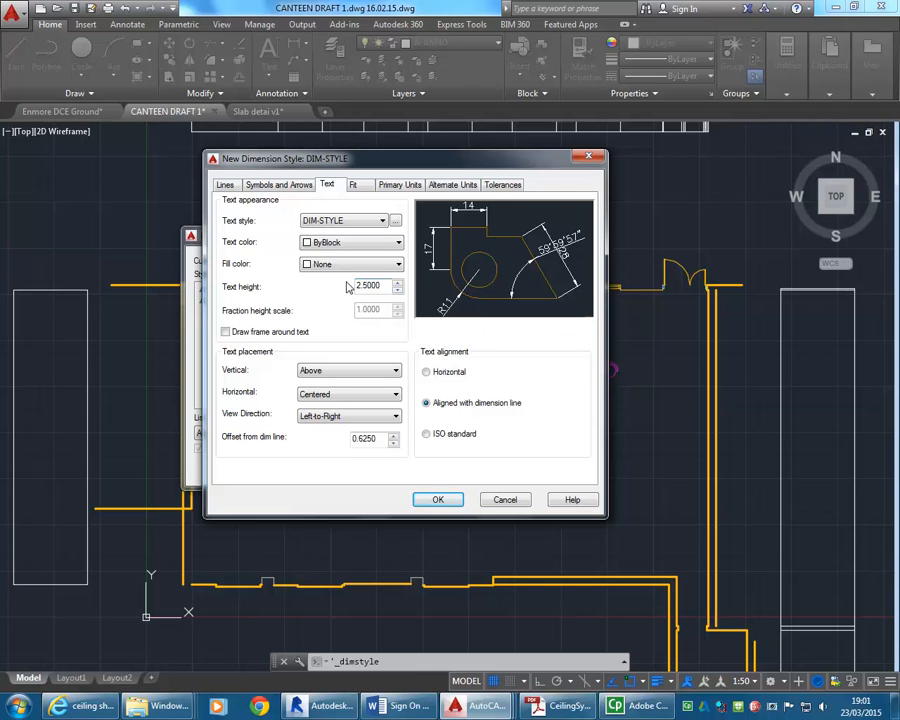
Set the first and second arrowheads of the dimension style to Architectural tick.
click(273, 186)
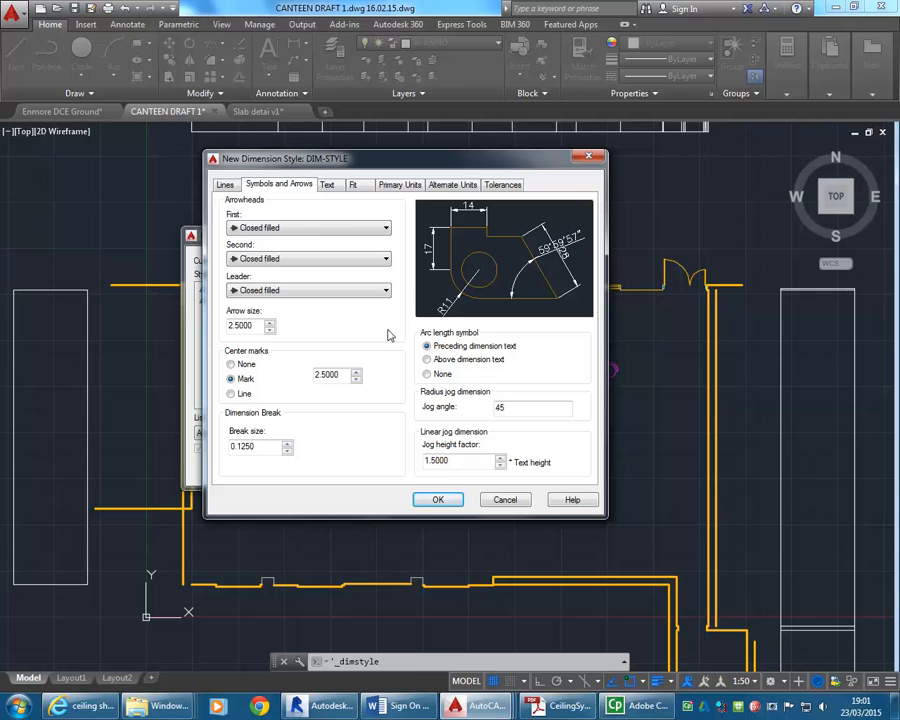
click(334, 229)
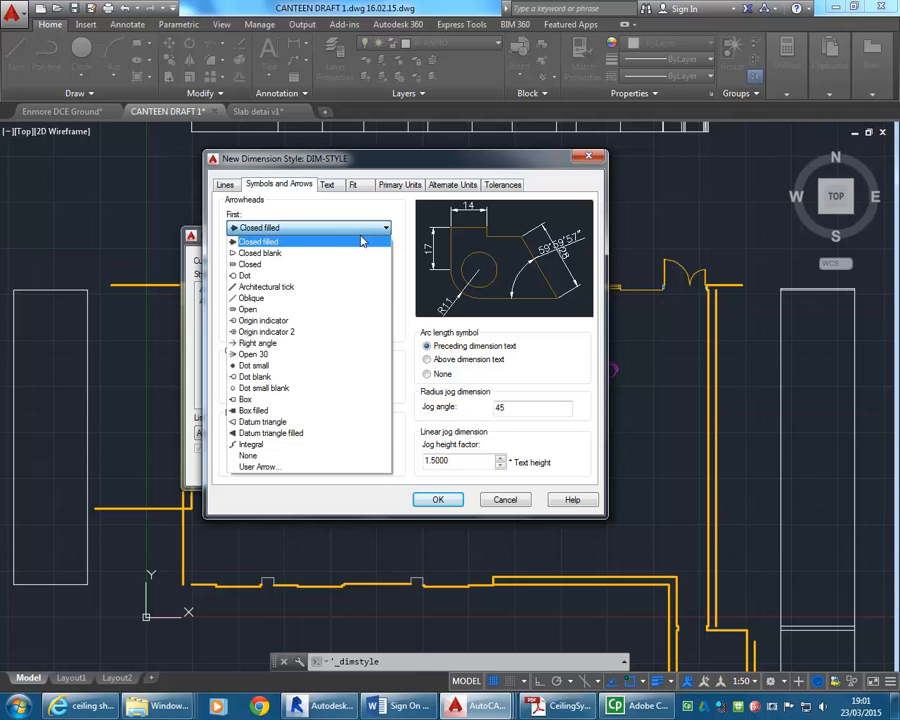
click(264, 287)
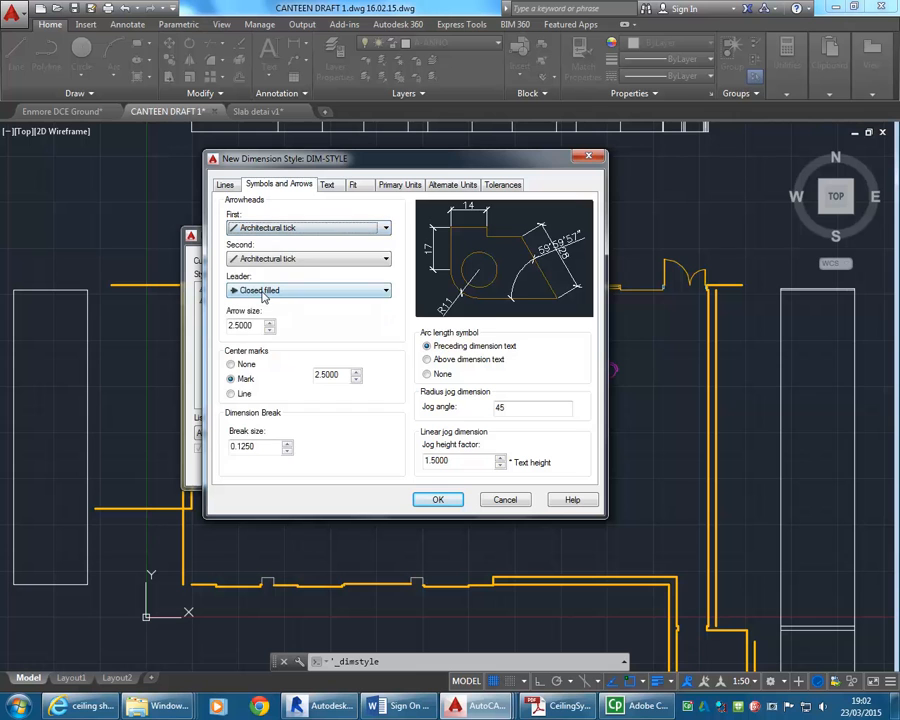
click(327, 233)
click(327, 233)
click(323, 230)
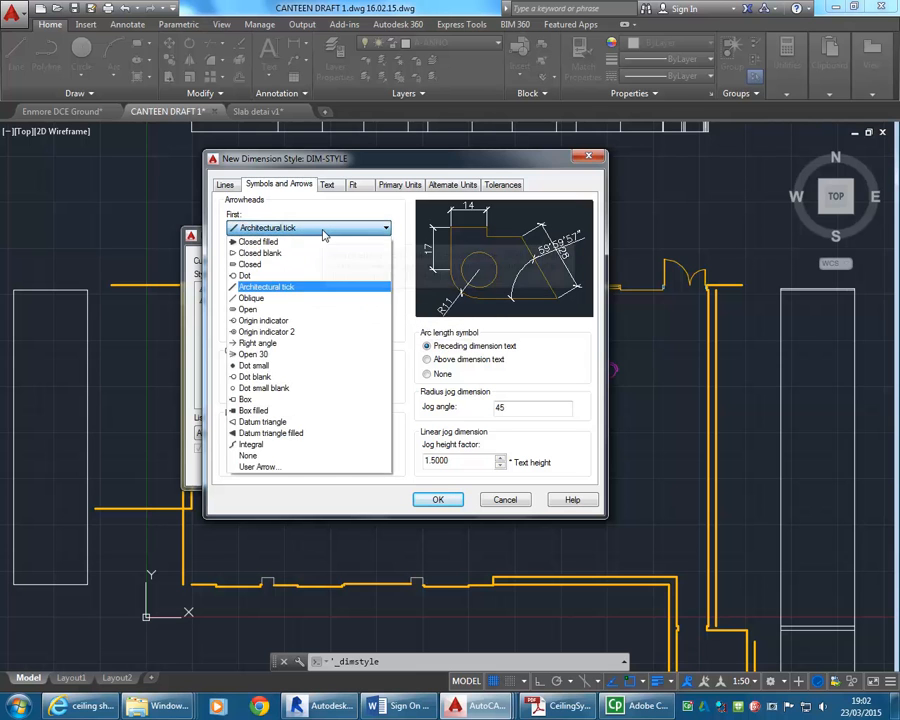
click(323, 230)
click(327, 259)
click(327, 259)
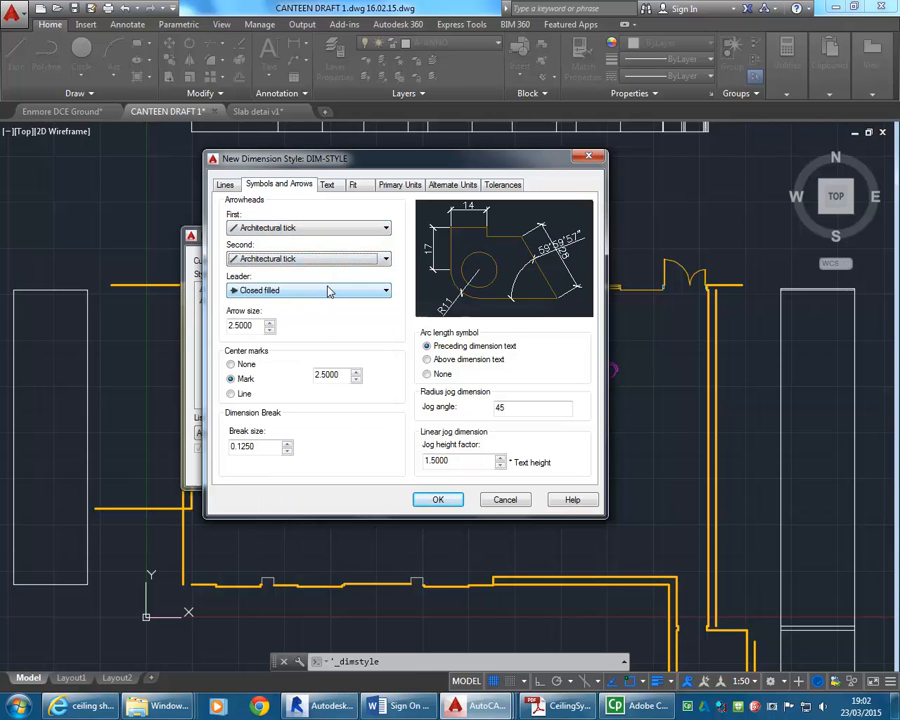
Set the leader arrowhead of the dimension style to Right angle and check the arrow size.
click(384, 290)
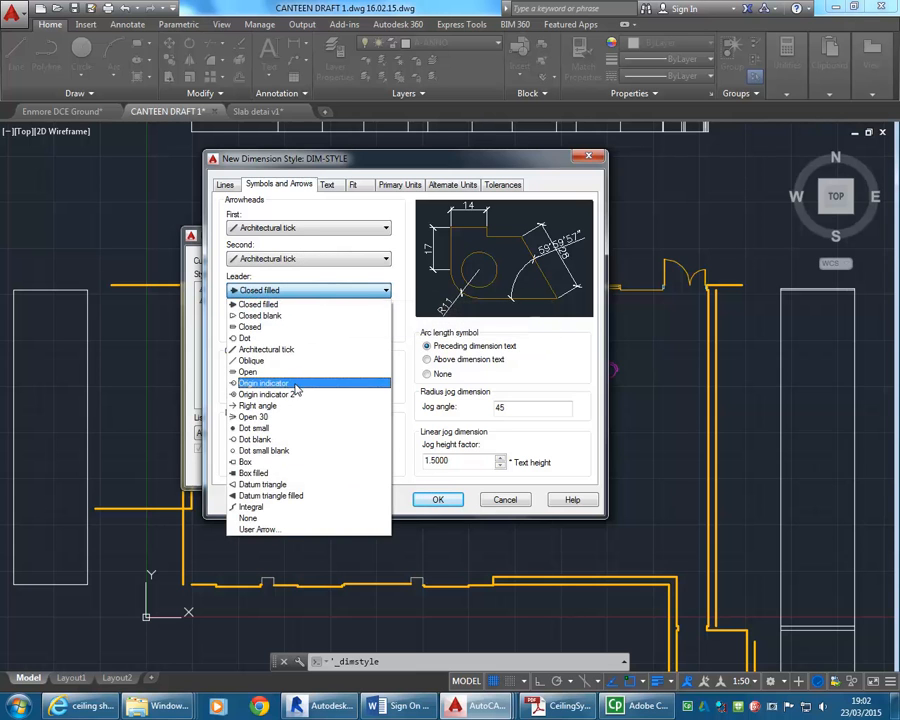
click(262, 405)
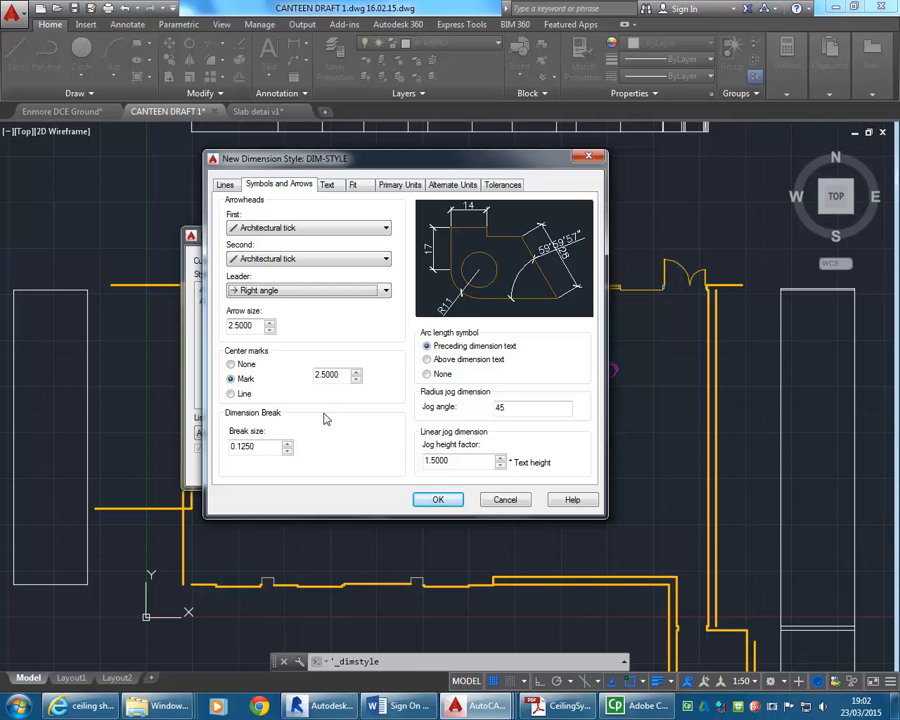
click(256, 325)
double_click(256, 326)
click(262, 325)
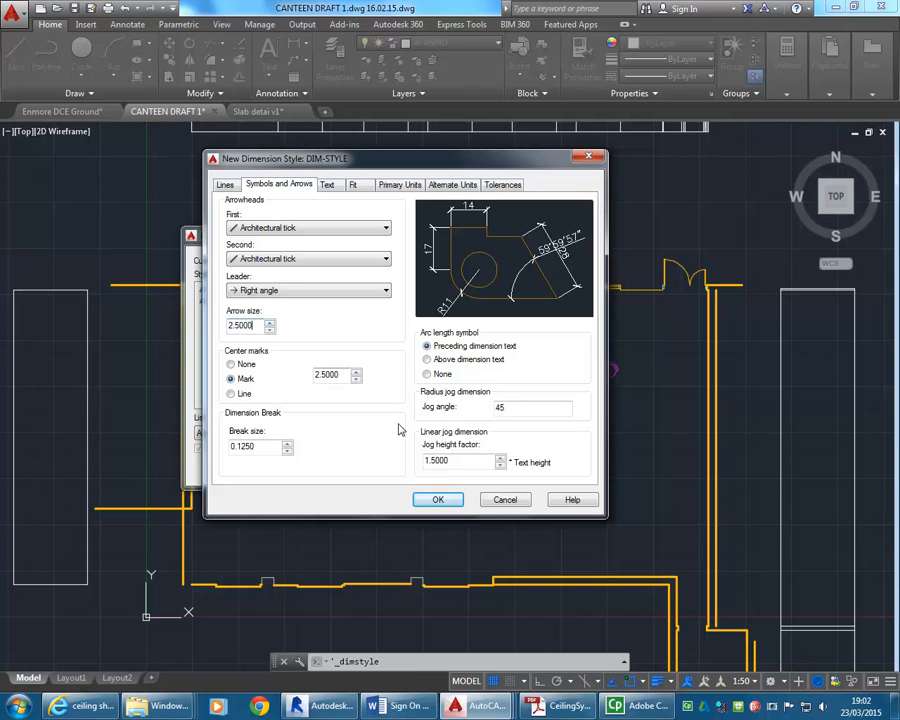
Set the center mark size to 3 and keep Mark as the center mark type.
click(338, 375)
drag(343, 374, 281, 372)
text(10.0000)
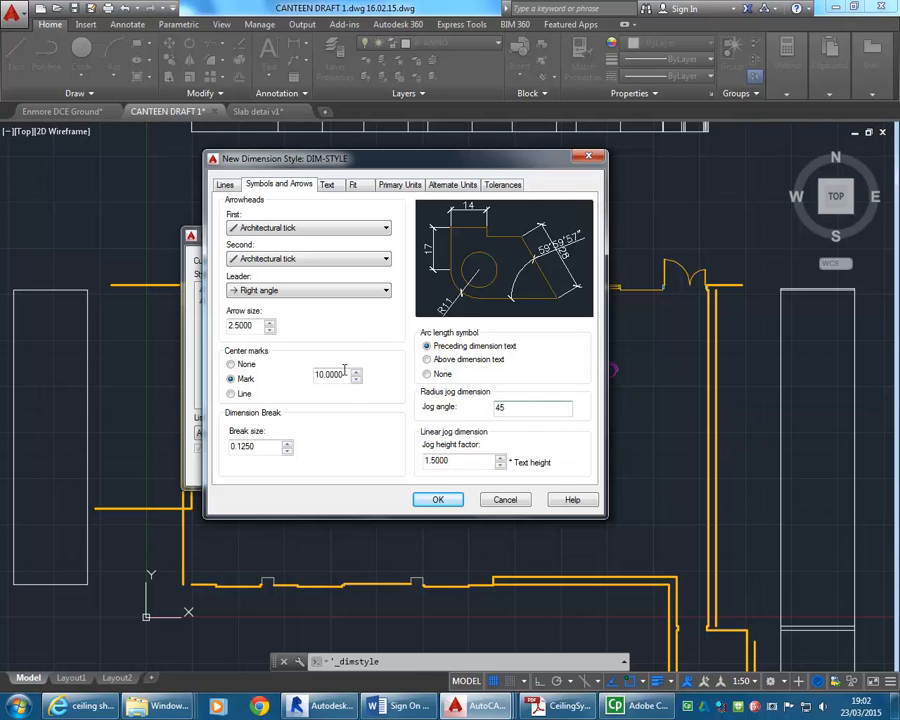
drag(347, 375, 263, 360)
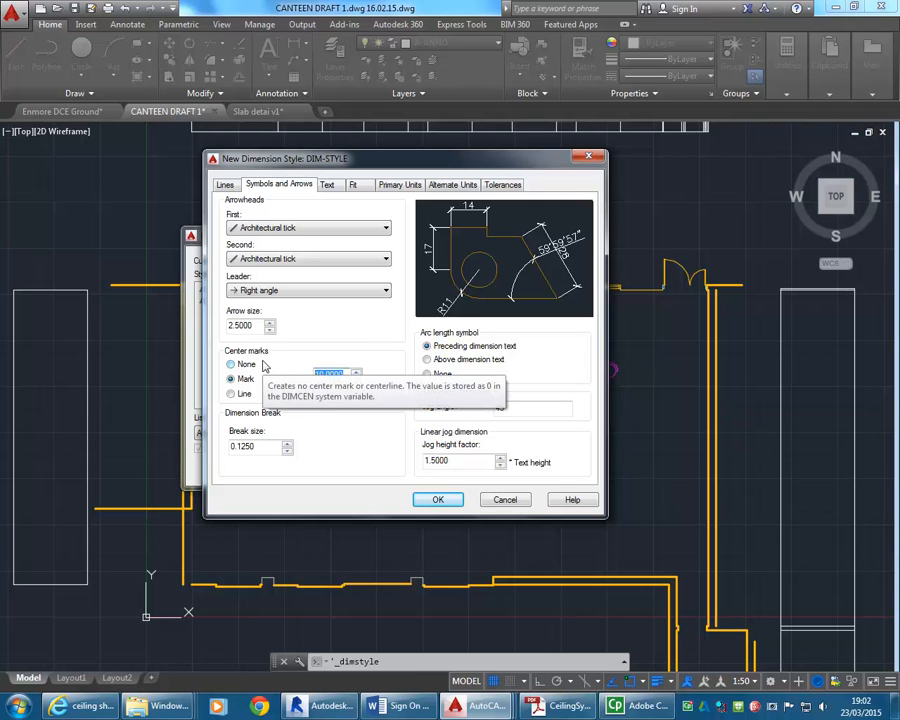
text(3.0000)
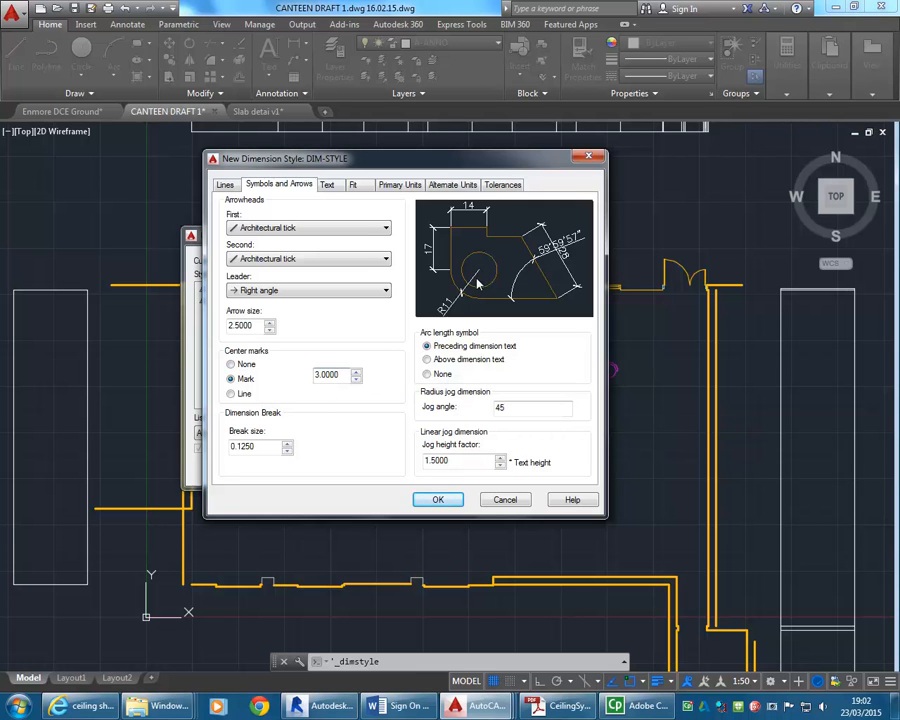
click(231, 393)
click(232, 379)
Check the dimension style's line settings and the Architectural tick choice for the first arrowhead.
click(228, 185)
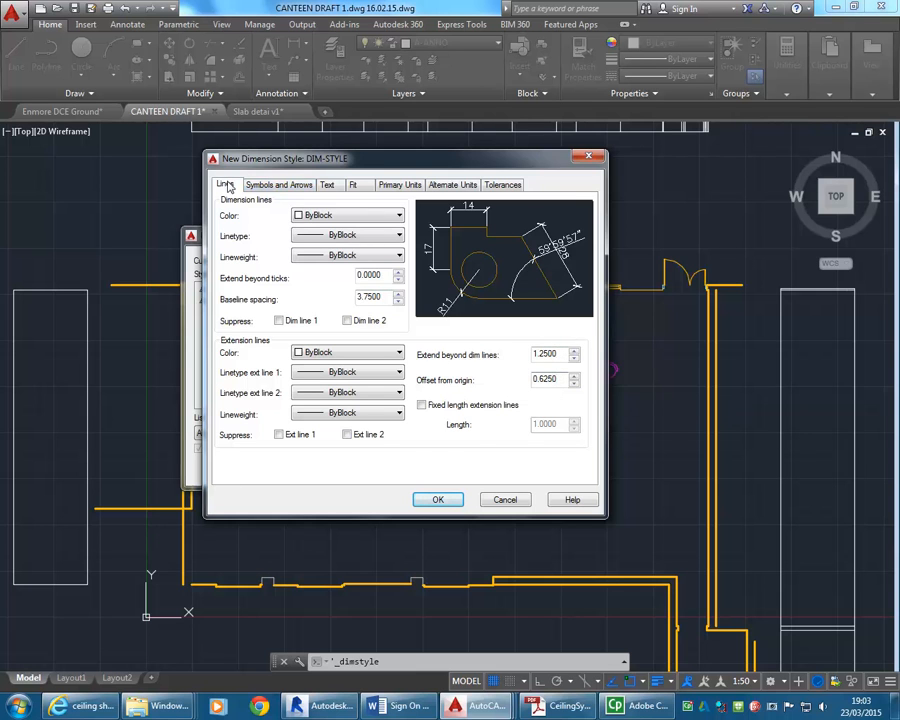
click(266, 186)
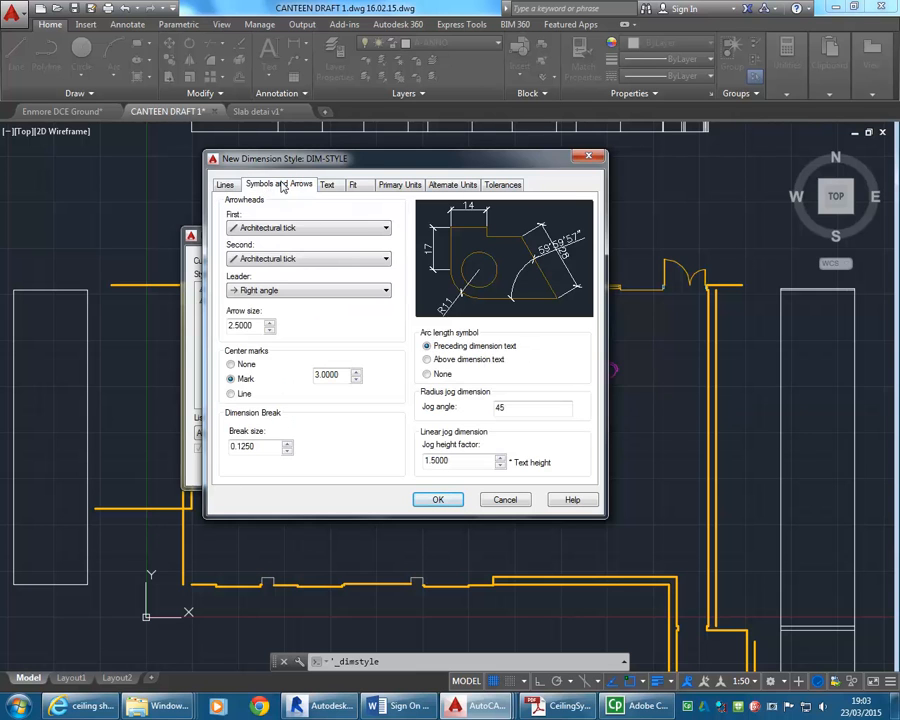
click(283, 229)
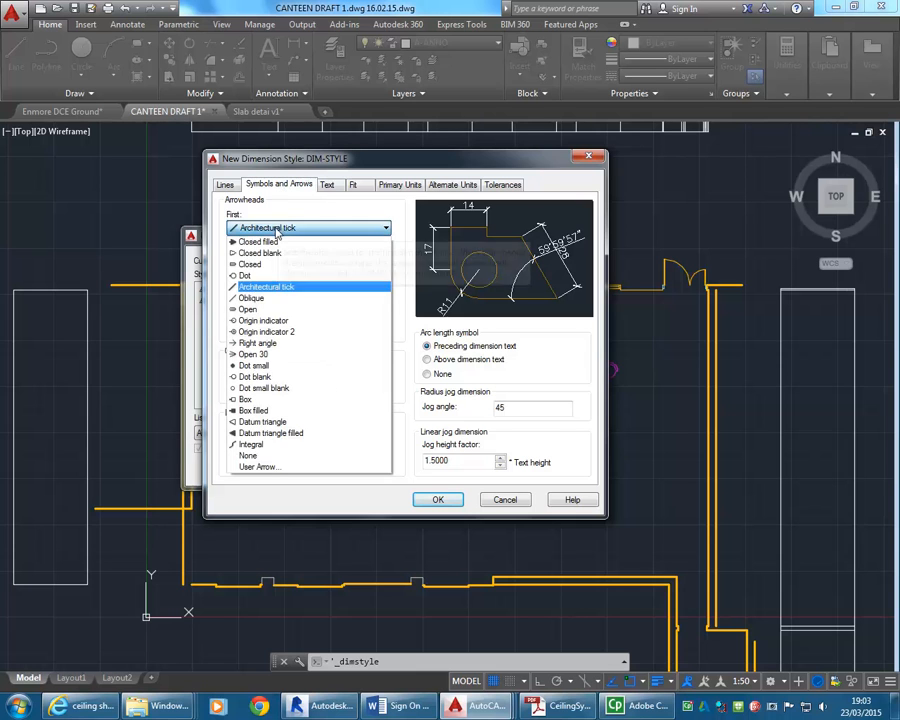
click(268, 289)
Try a value of 2 for both the extension beyond ticks and the extension beyond dimension lines.
click(224, 186)
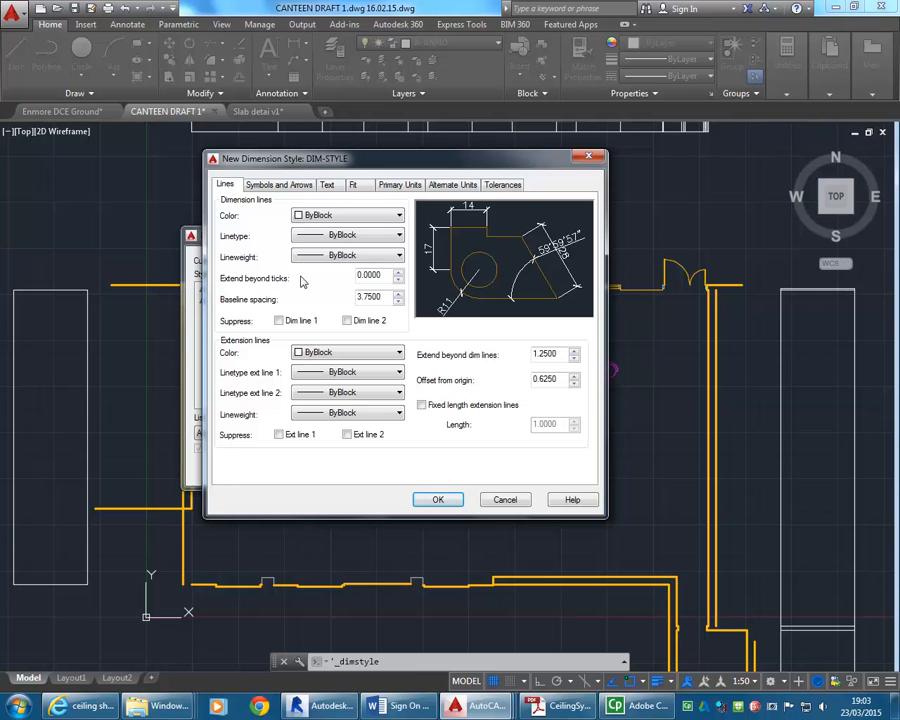
double_click(376, 278)
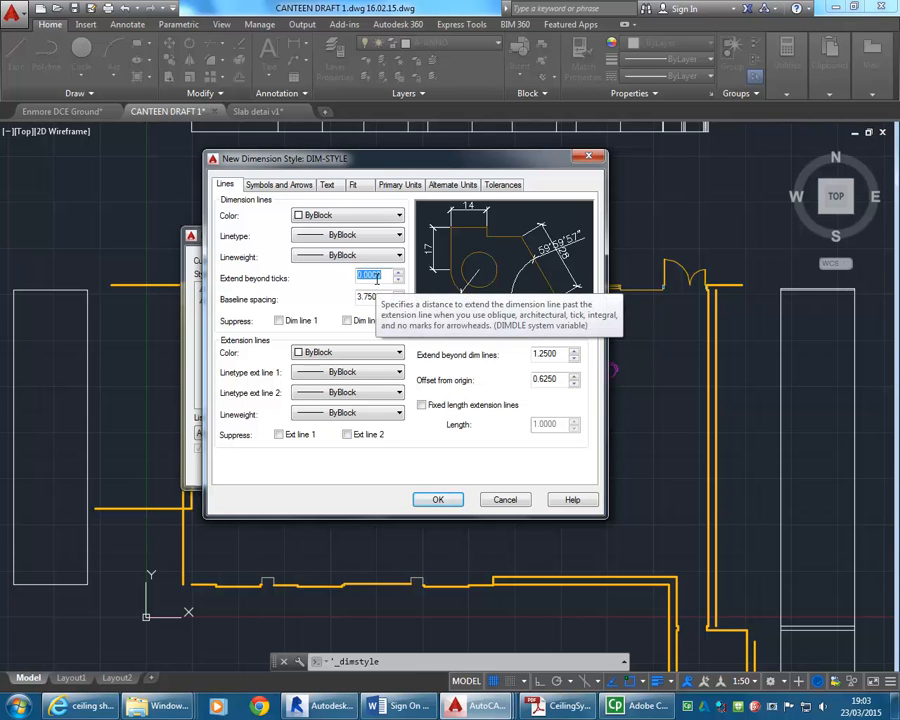
text(2)
click(379, 298)
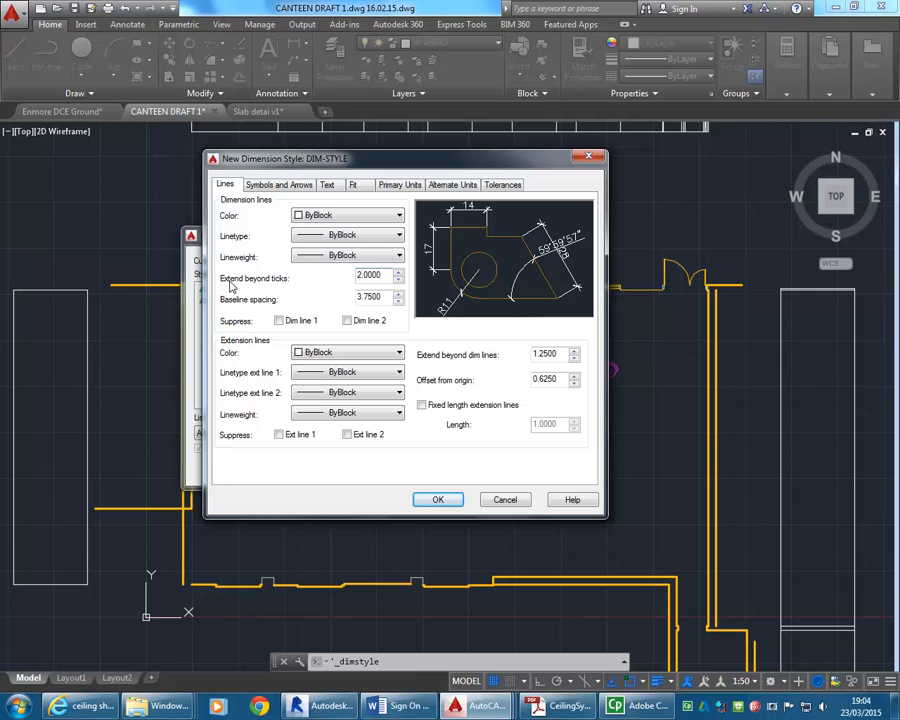
double_click(359, 274)
click(563, 353)
double_click(563, 353)
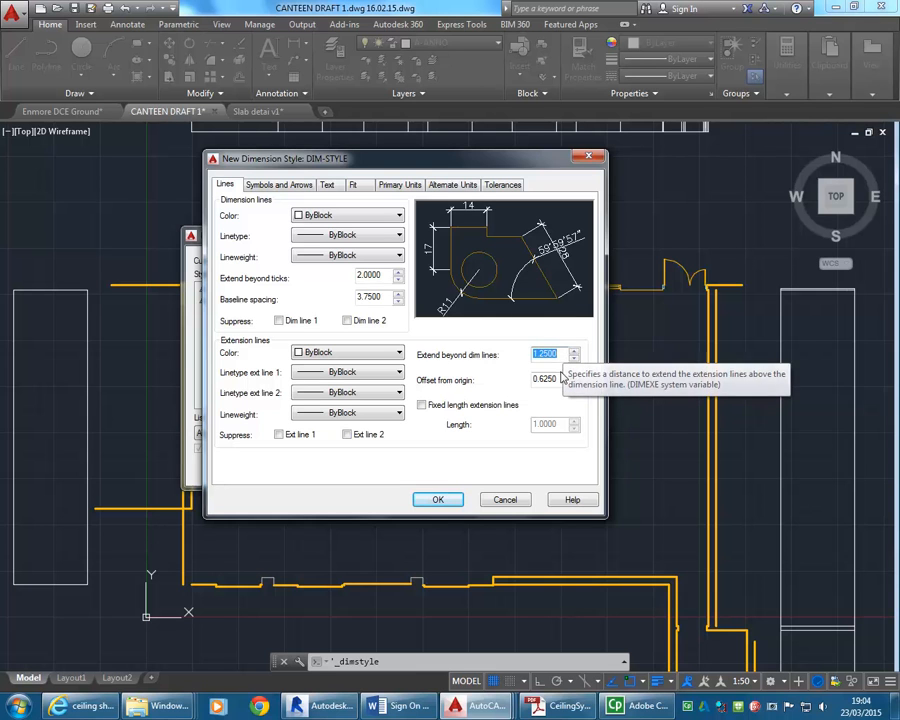
text(2)
key(Tab)
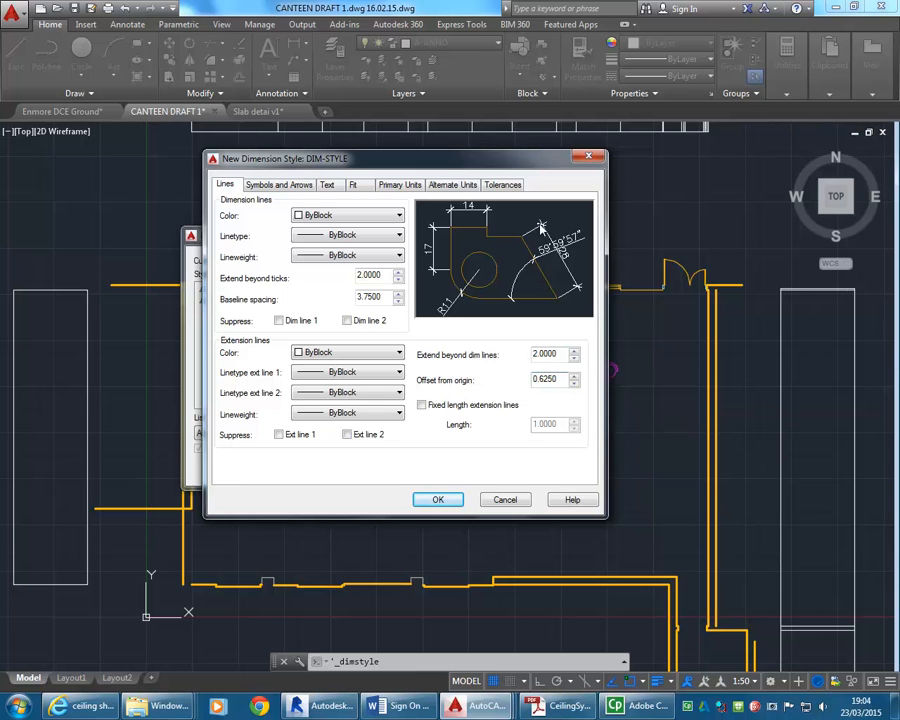
Set both the extension beyond dimension lines and the extension beyond ticks to 1.5.
double_click(559, 355)
text(1.5)
double_click(383, 274)
text(1.5)
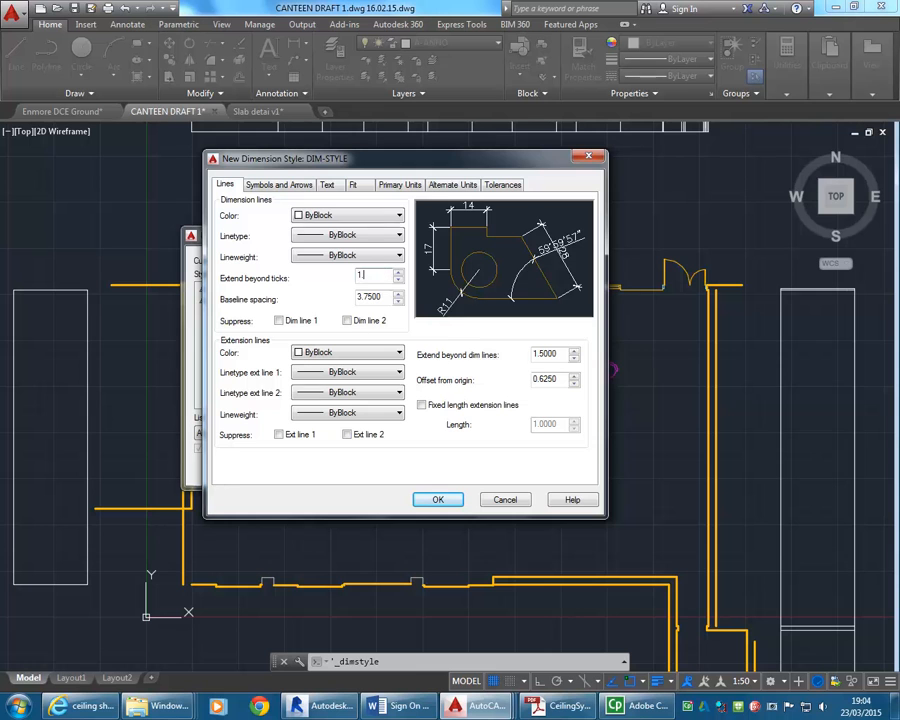
Set the extension lines' offset from origin to 2.
click(549, 380)
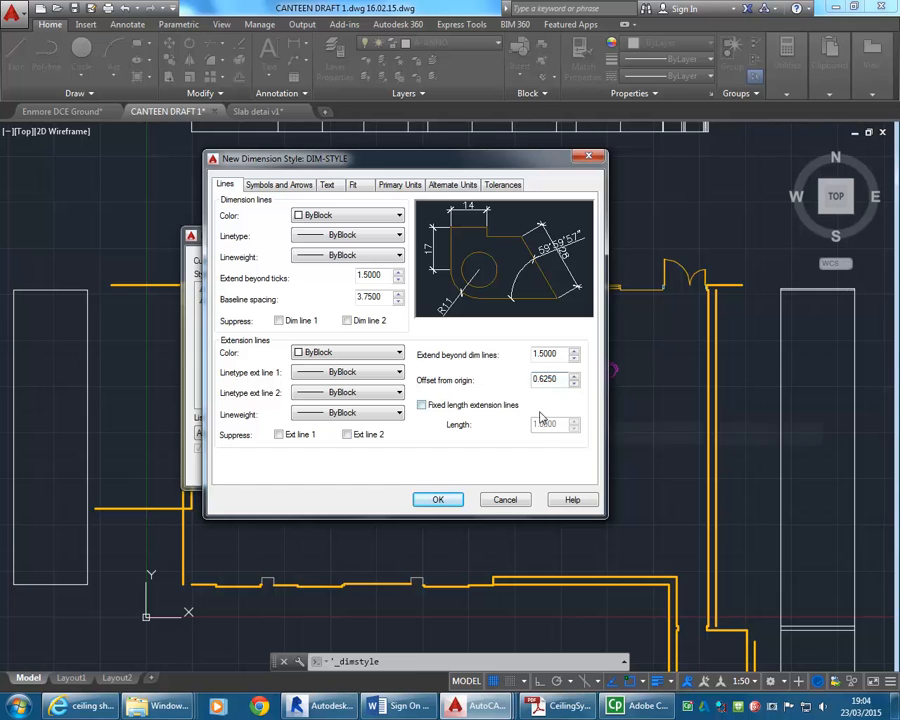
double_click(545, 379)
text(2)
click(552, 355)
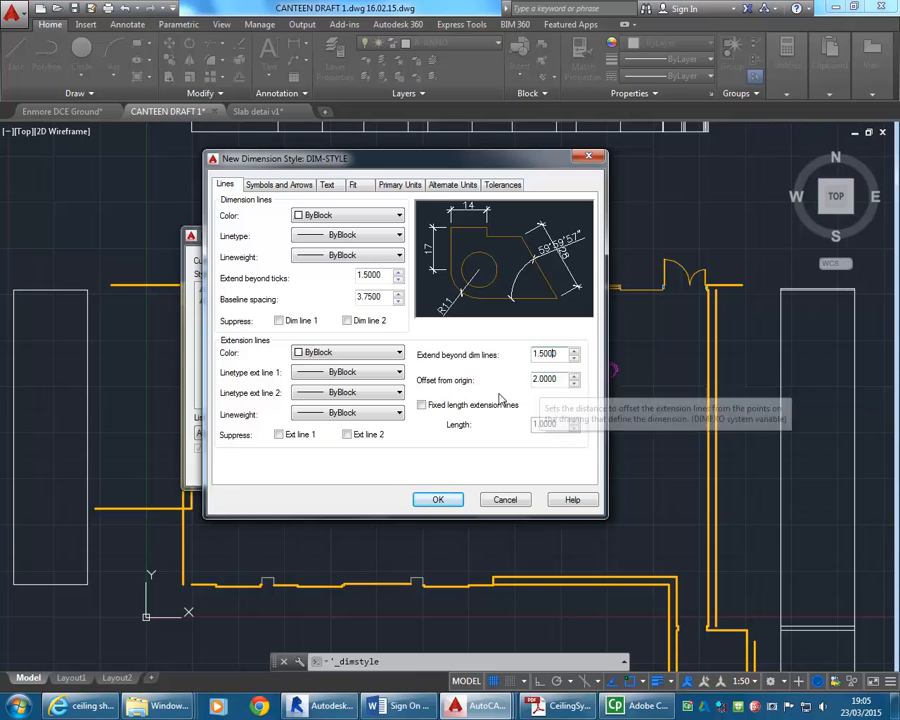
Try fixed length extension lines in the style preview and turn the option off again.
click(422, 407)
click(422, 406)
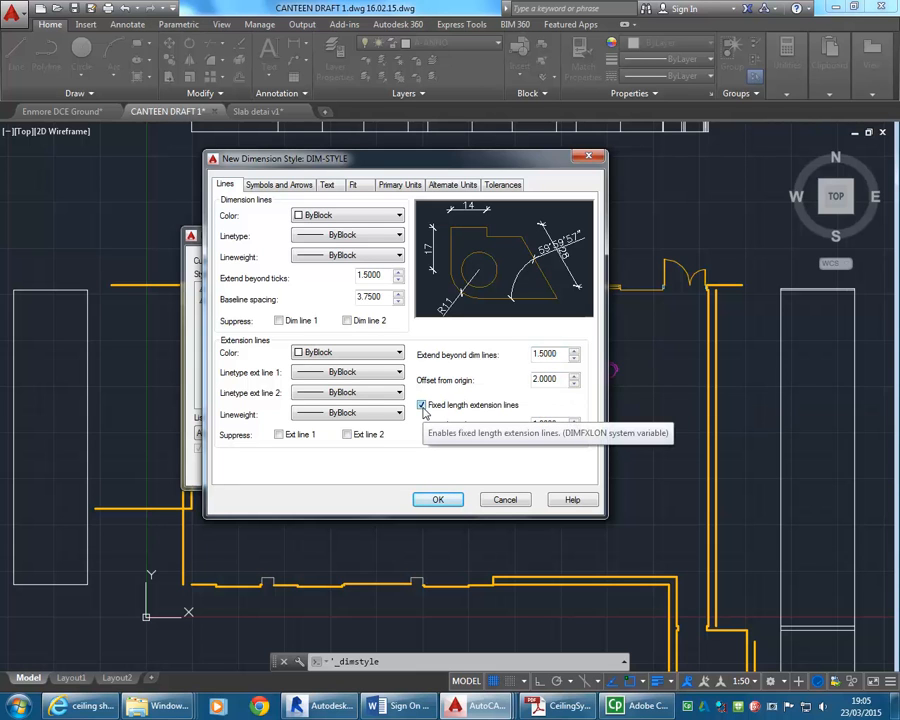
click(422, 406)
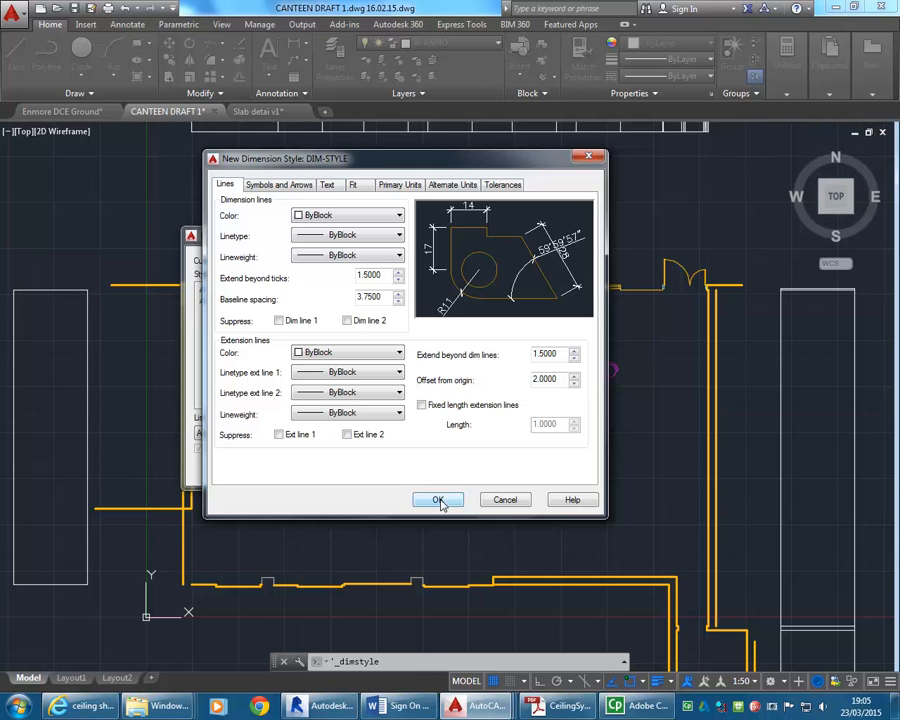
Save the new dimension style, set DIM-STYLE as the current style and close the Dimension Style Manager.
click(439, 502)
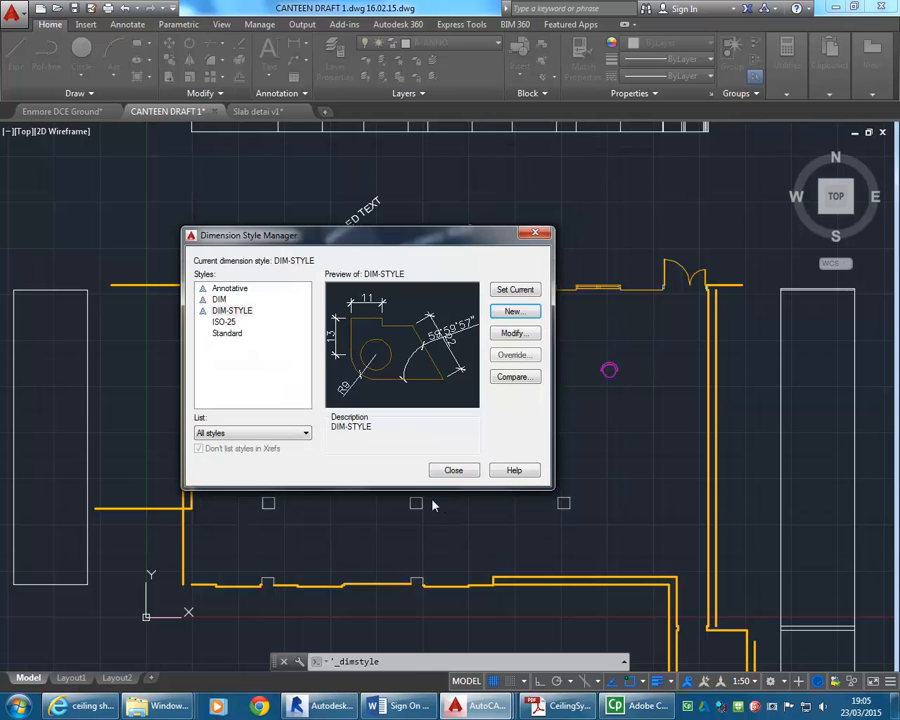
click(234, 312)
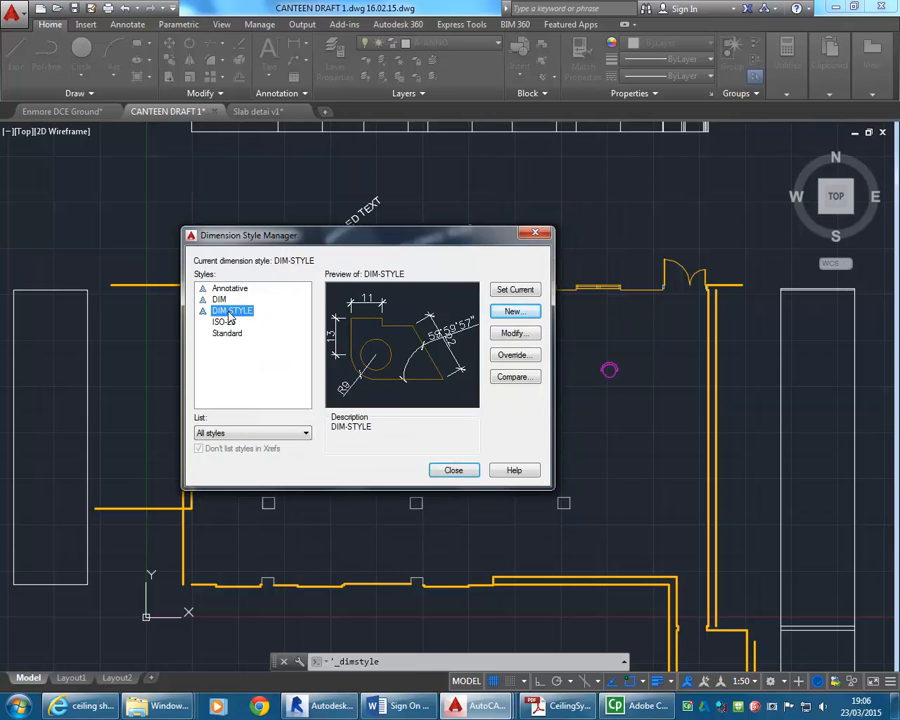
click(516, 290)
click(226, 313)
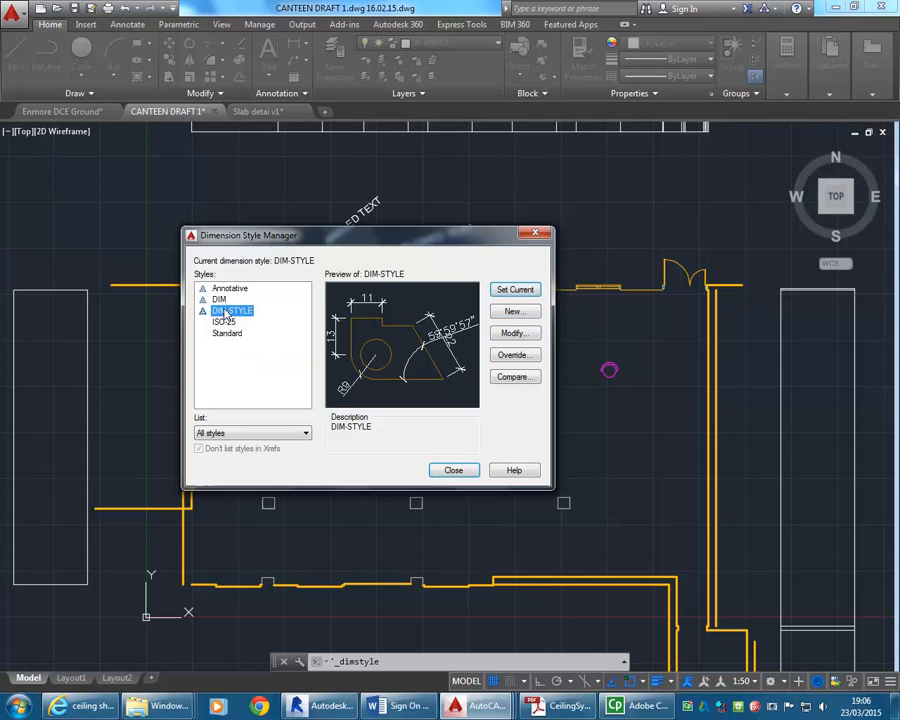
click(450, 473)
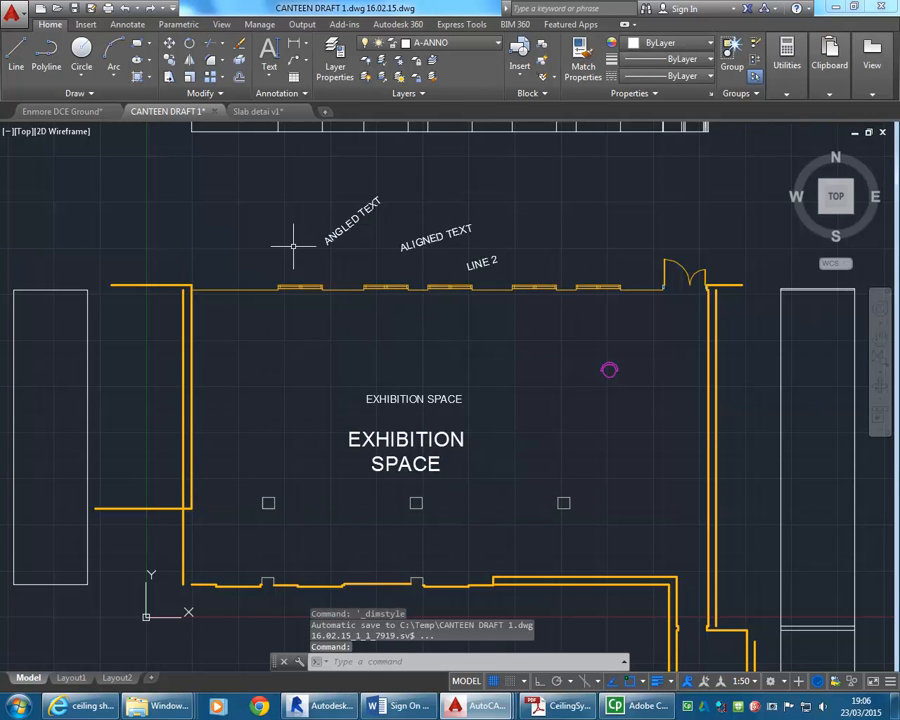
Check the recording devices in the Windows sound settings and leave them without changes.
scroll(303, 398, down, 3)
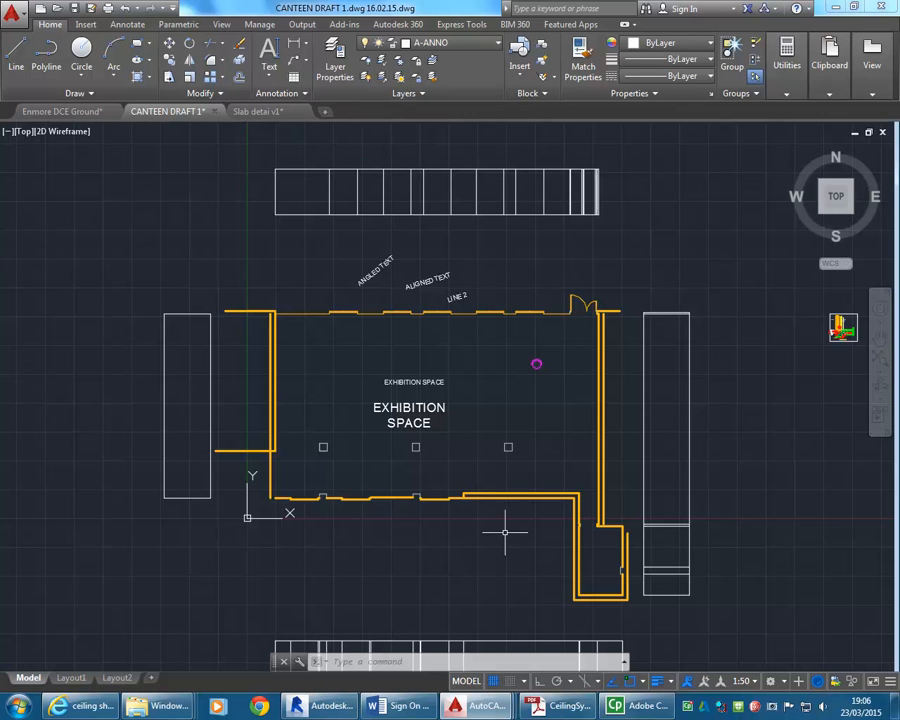
right_click(836, 706)
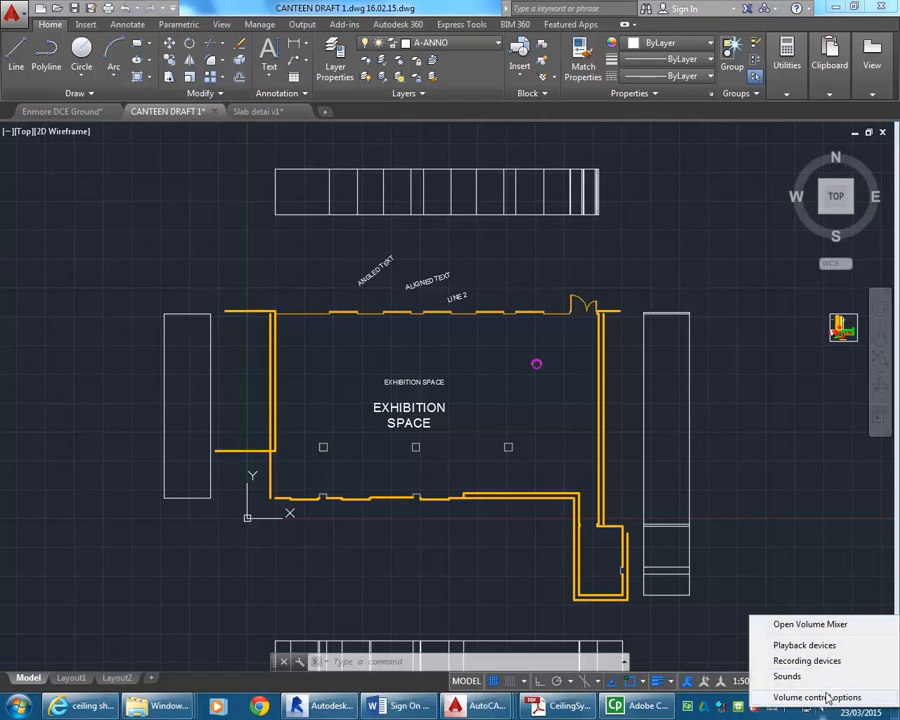
click(810, 662)
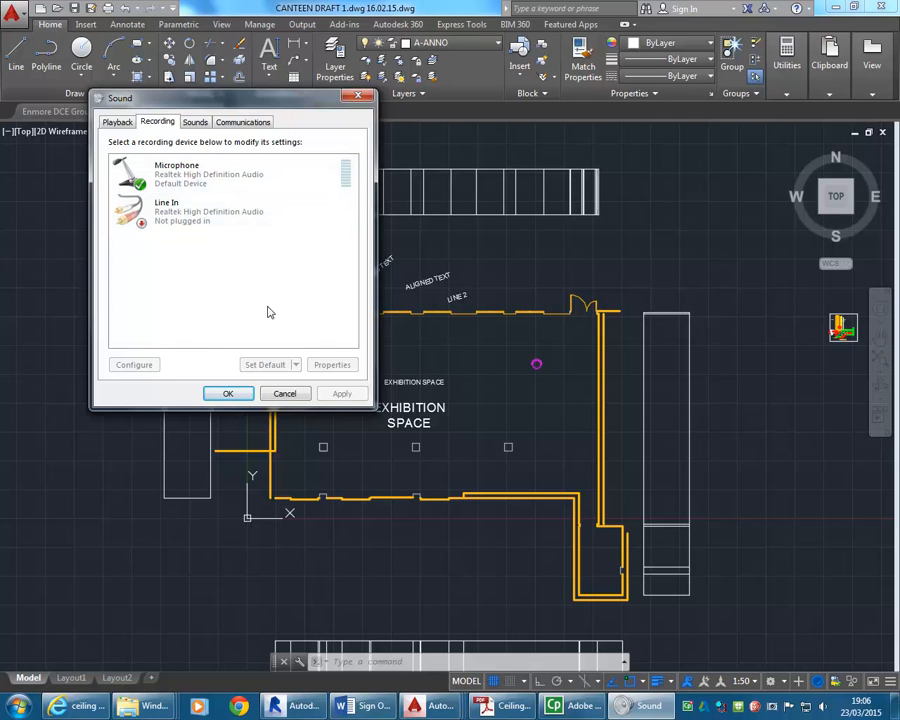
click(283, 394)
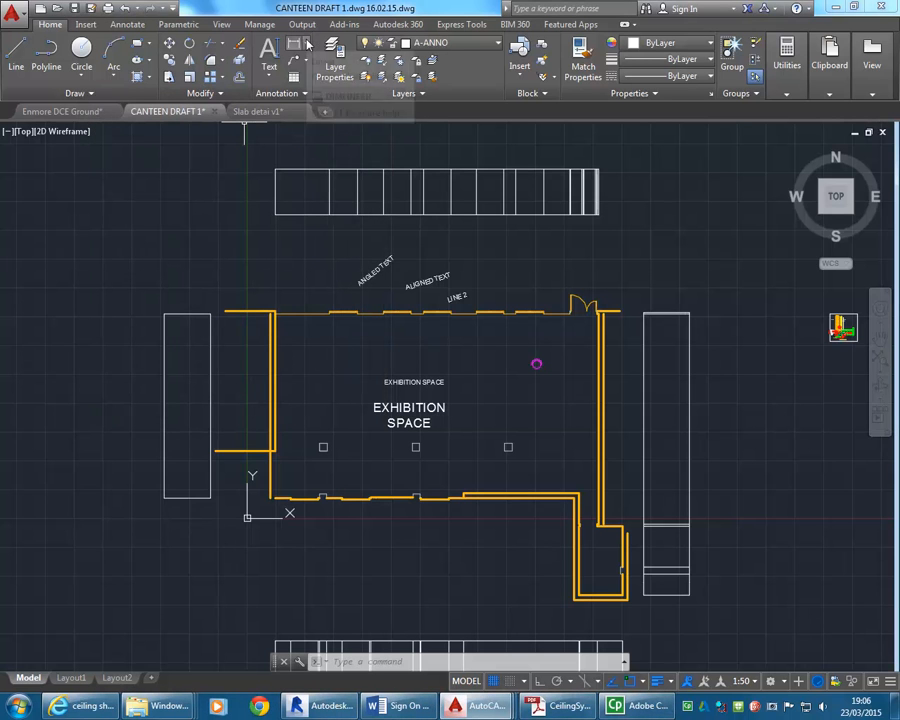
Look through the available dimension types and check that the annotation scale is 1:50.
click(308, 45)
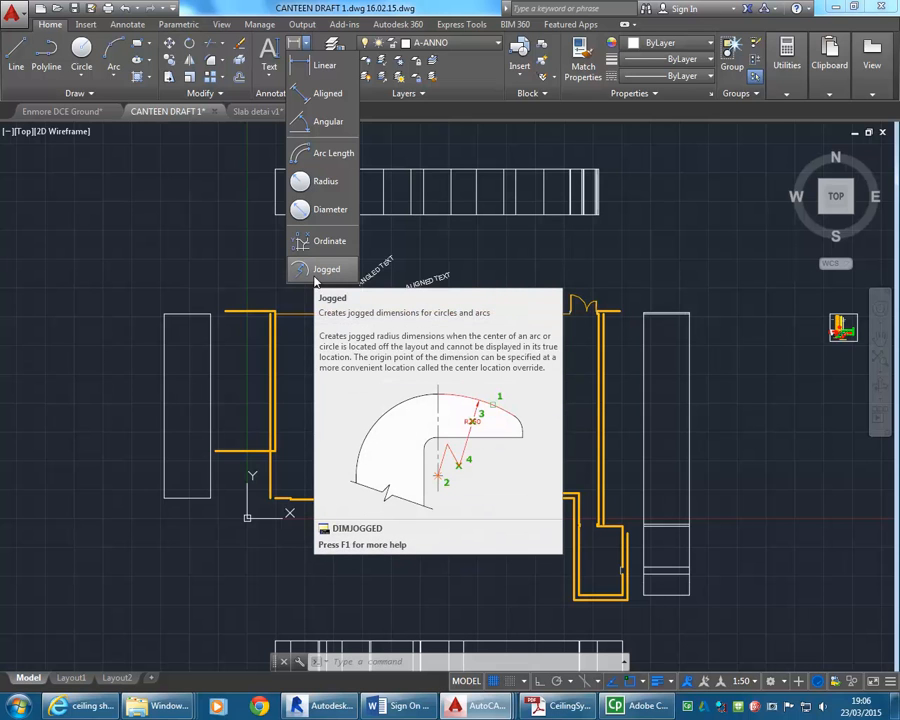
click(485, 269)
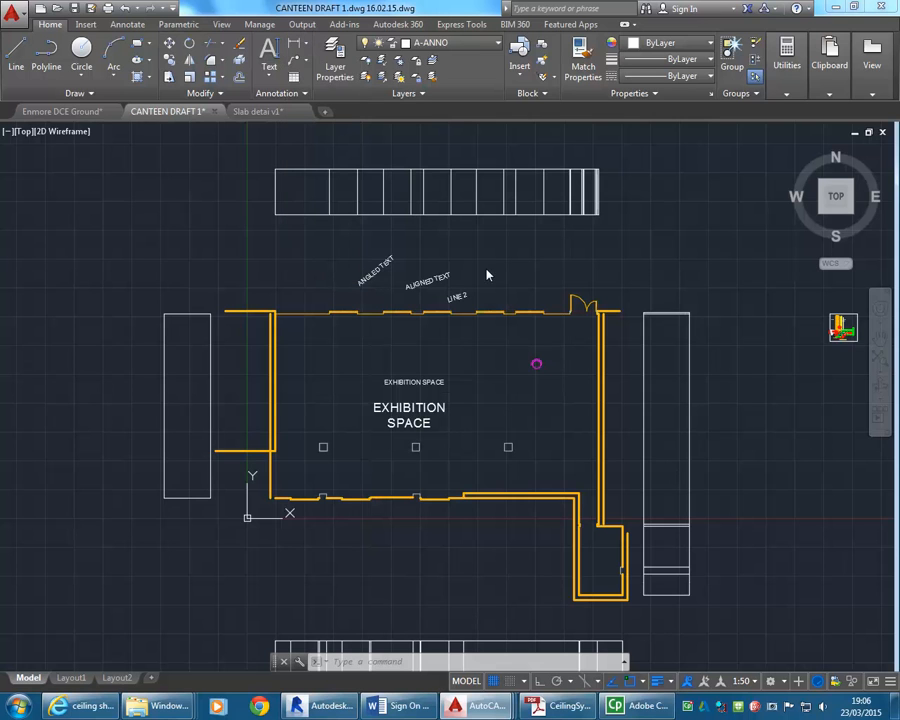
click(755, 684)
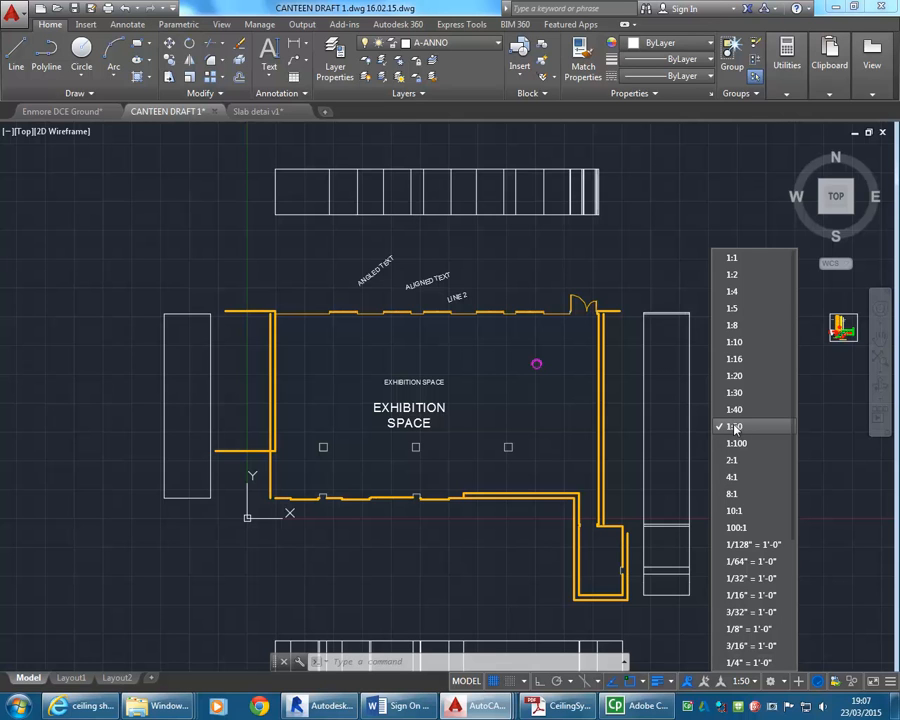
click(256, 263)
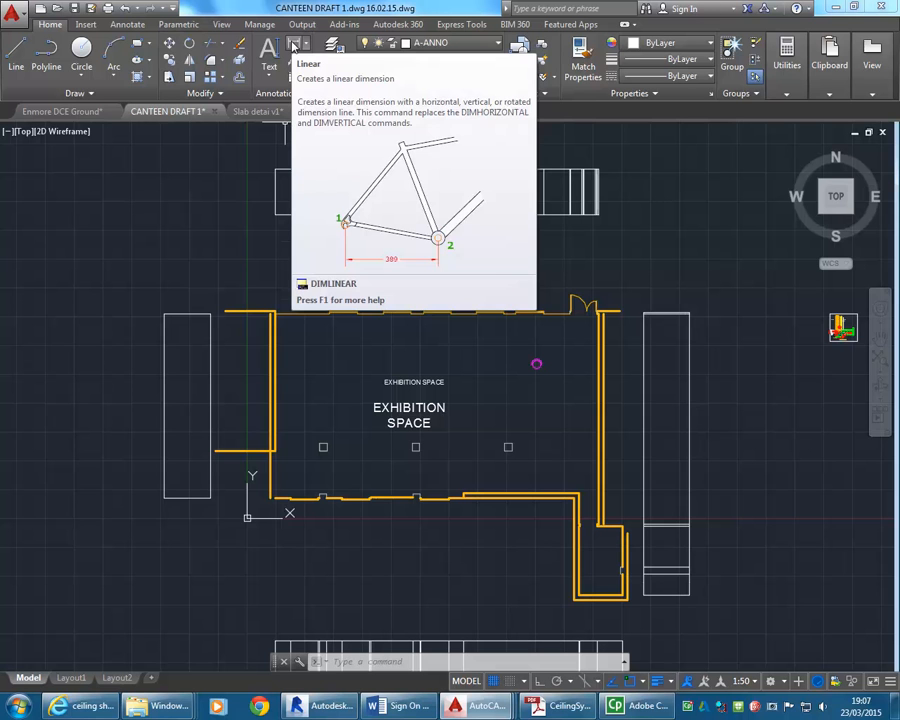
Create a vertical linear dimension from the lower wall's inner corner to the upper wall's endpoint beside the double door.
click(293, 47)
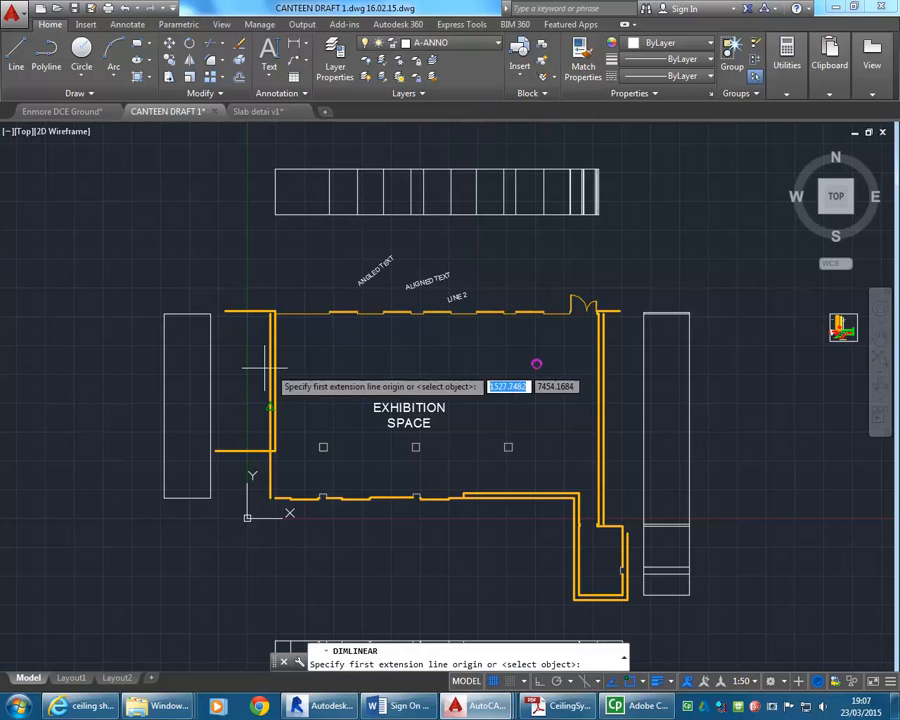
scroll(290, 492, up, 6)
scroll(290, 492, down, 2)
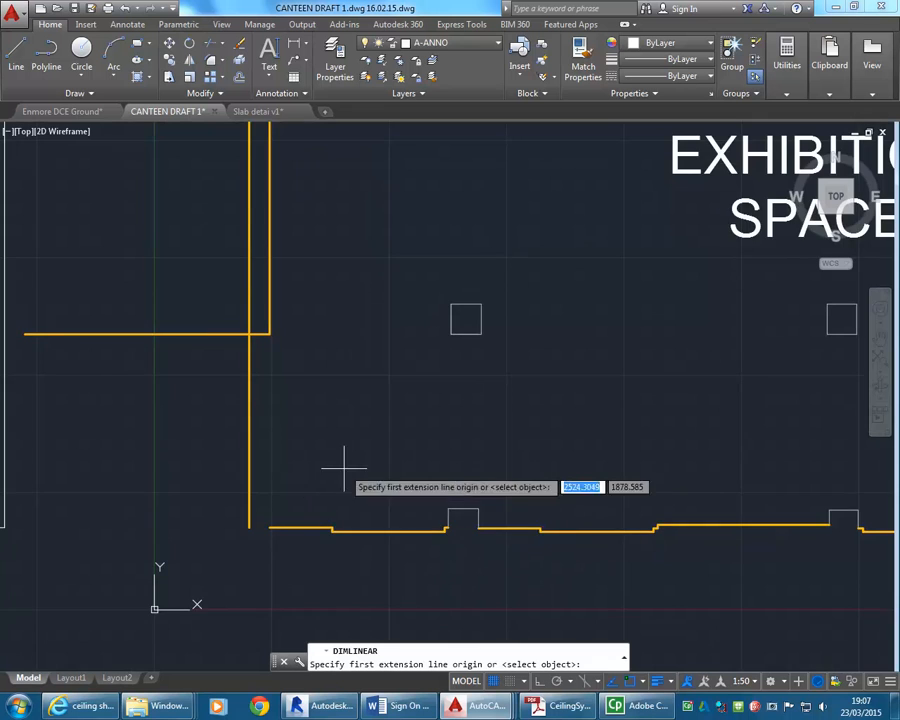
scroll(240, 468, down, 5)
middle_drag(582, 397, 372, 378)
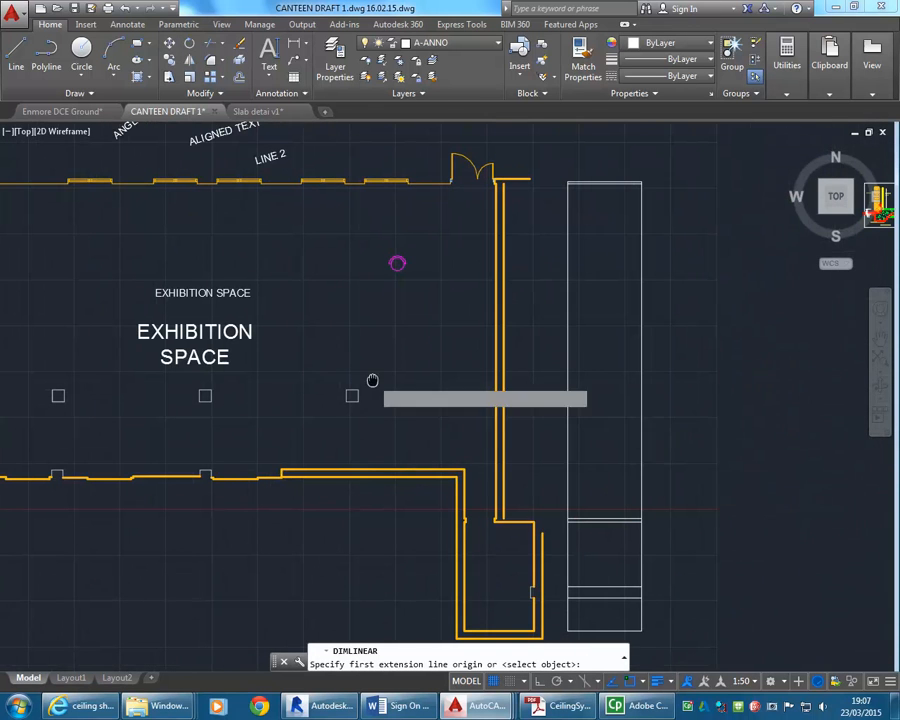
click(463, 468)
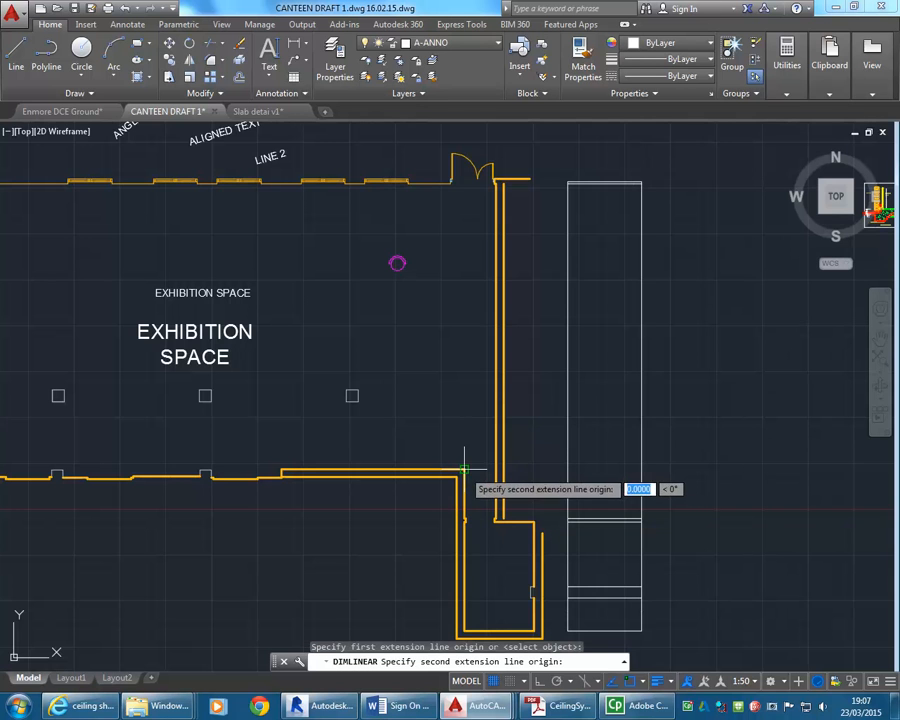
scroll(430, 154, up, 4)
middle_drag(249, 344, 412, 374)
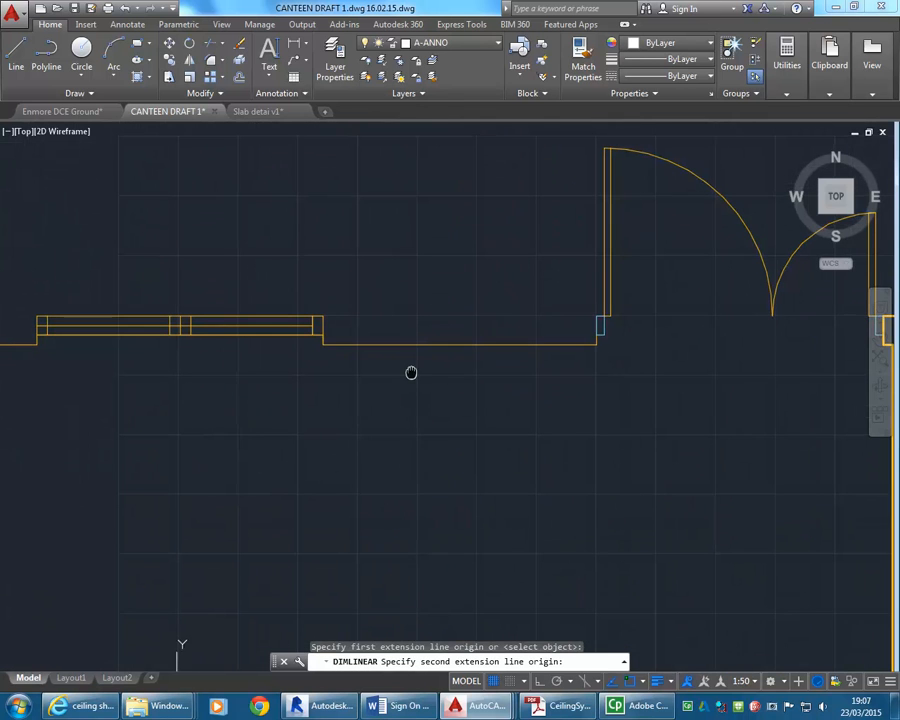
click(596, 344)
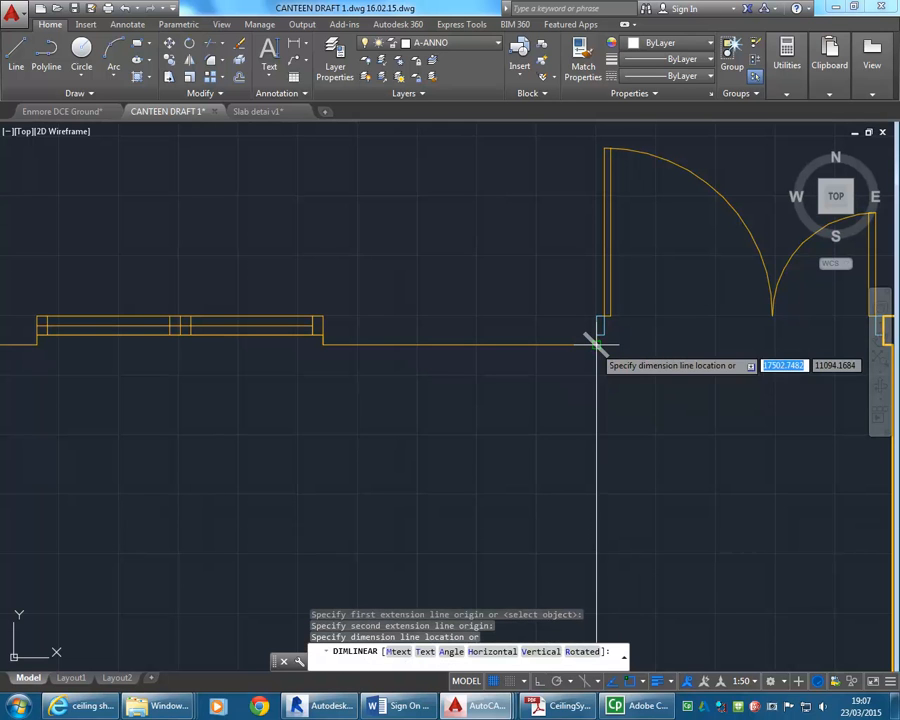
scroll(520, 270, down, 7)
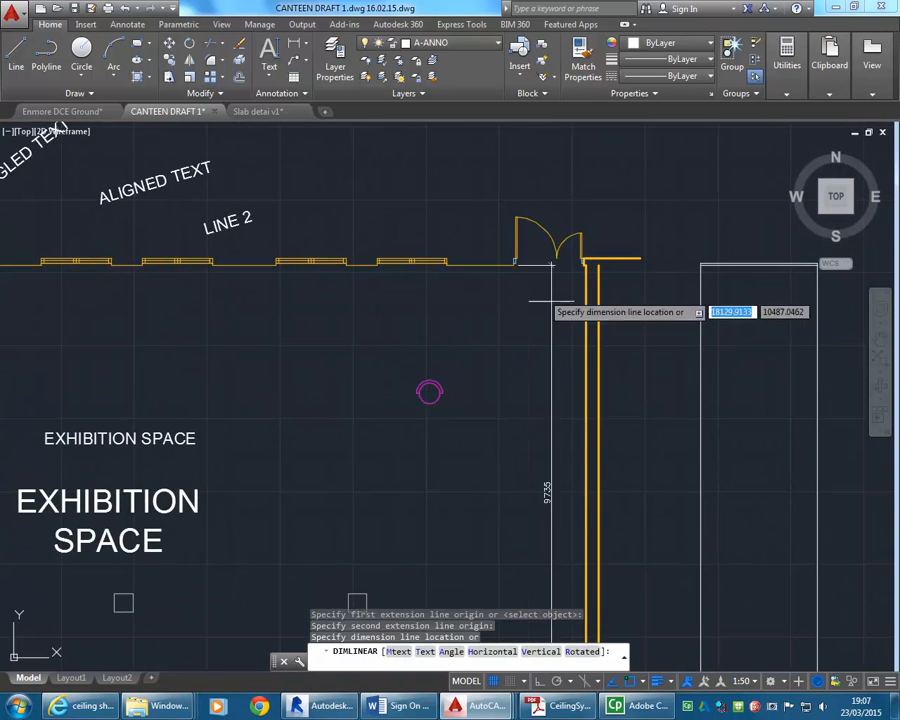
middle_drag(612, 310, 381, 241)
scroll(430, 258, up, 2)
scroll(400, 254, down, 4)
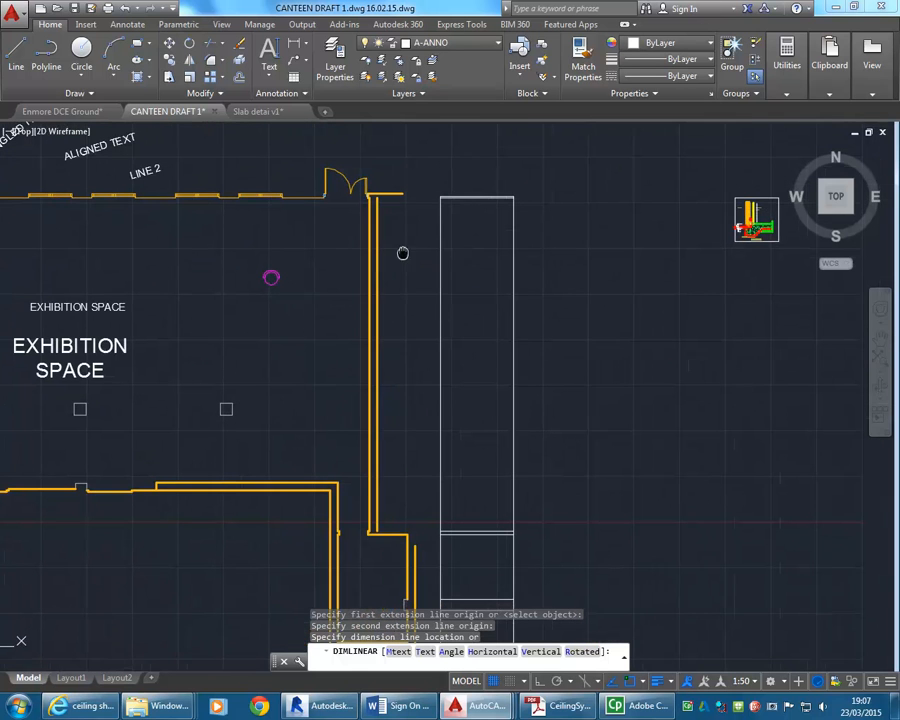
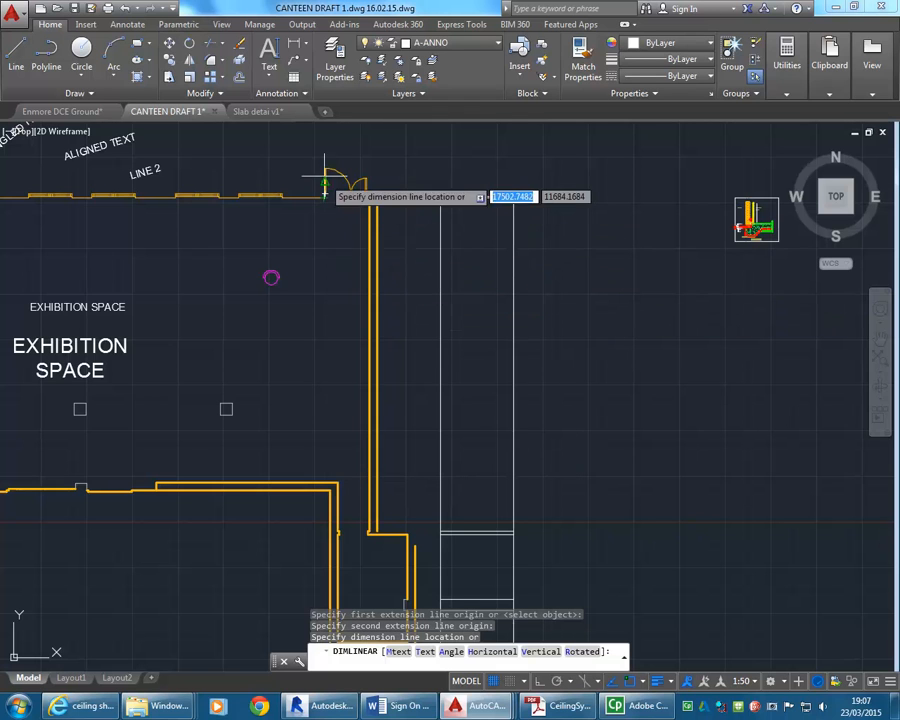
Place the vertical dimension line outside the exhibition space's east wall, over the tall rectangular strip.
middle_drag(347, 138, 351, 160)
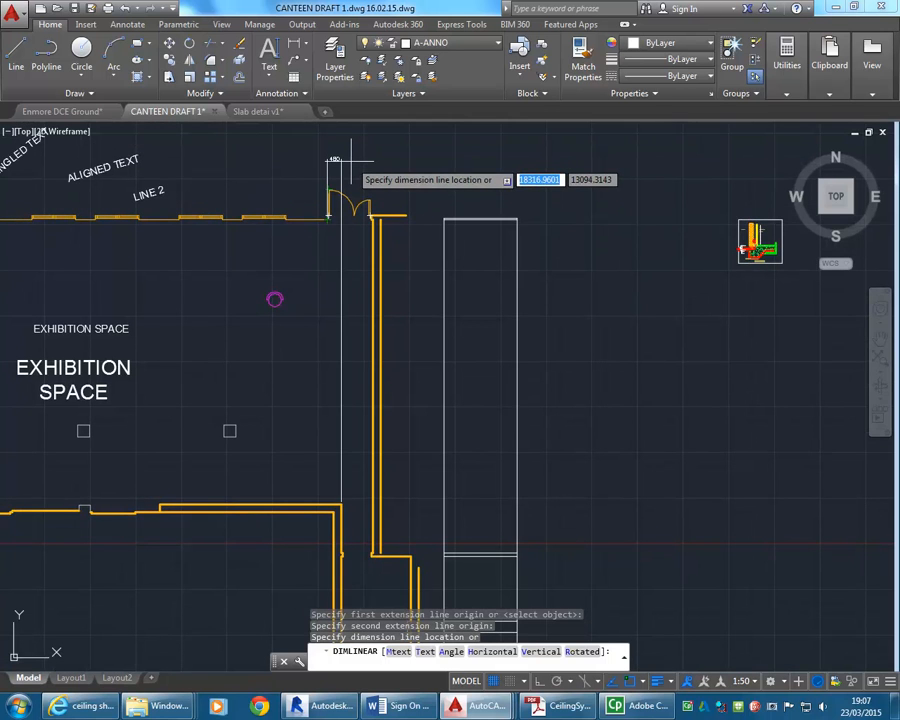
scroll(350, 160, up, 8)
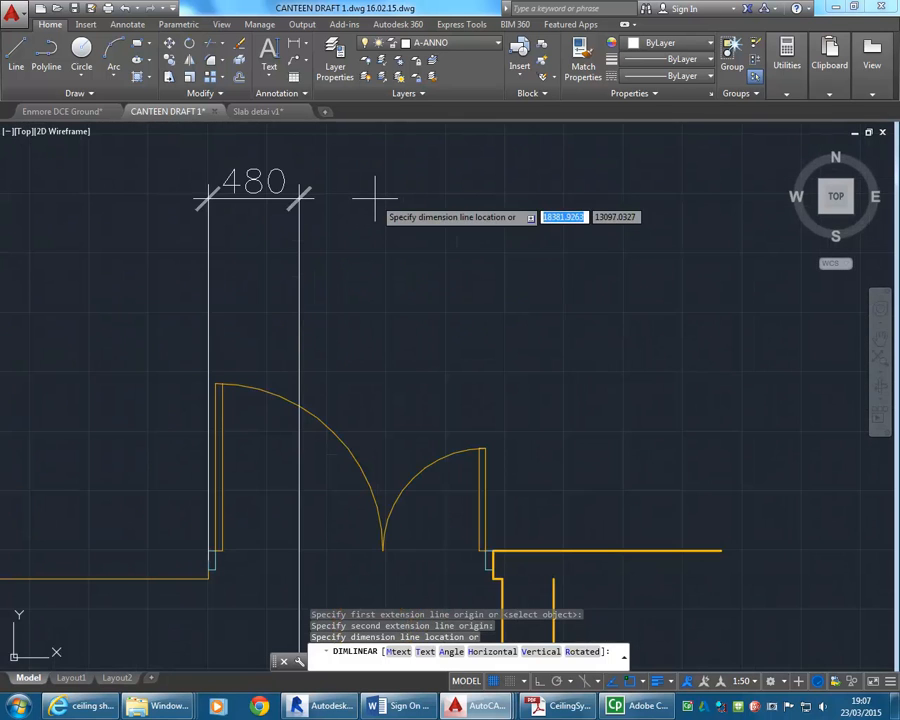
scroll(370, 197, down, 7)
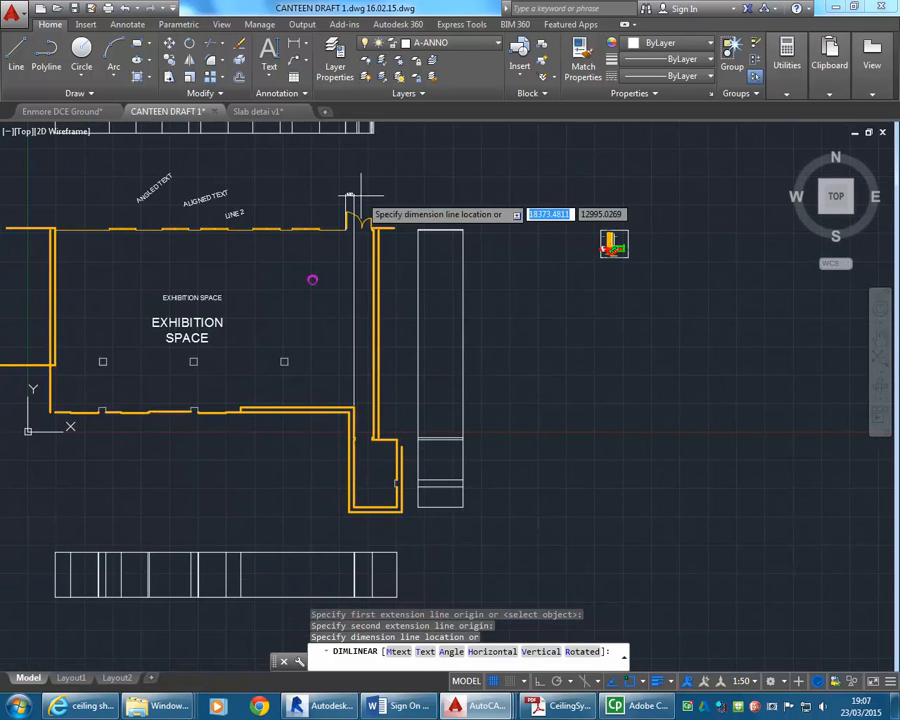
scroll(362, 198, up, 3)
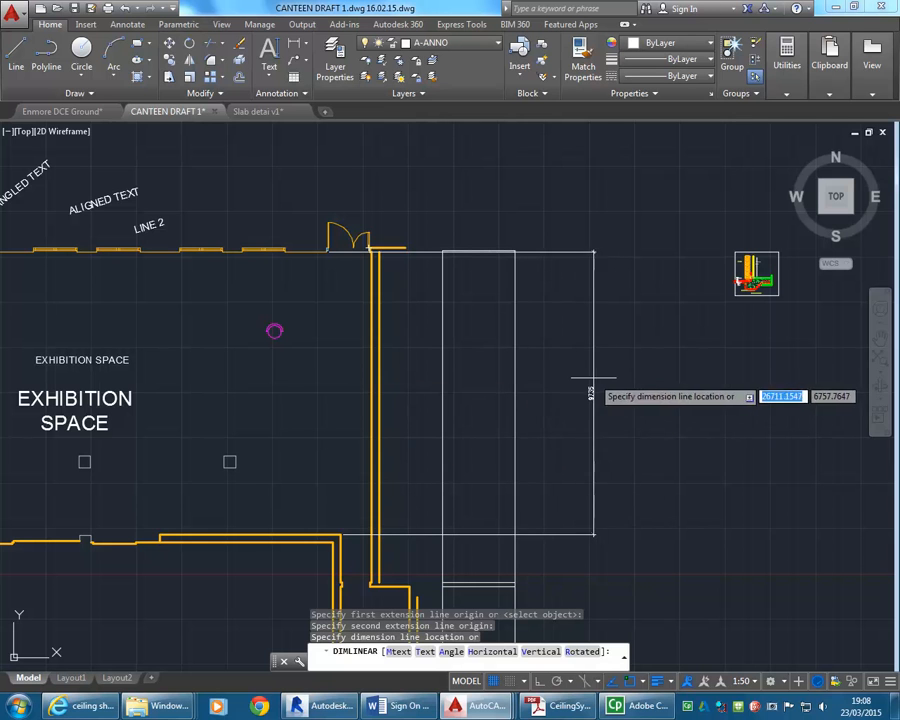
mouse_move(496, 392)
middle_down()
mouse_move(459, 320)
mouse_move(380, 272)
middle_up()
click(458, 327)
scroll(410, 318, down, 2)
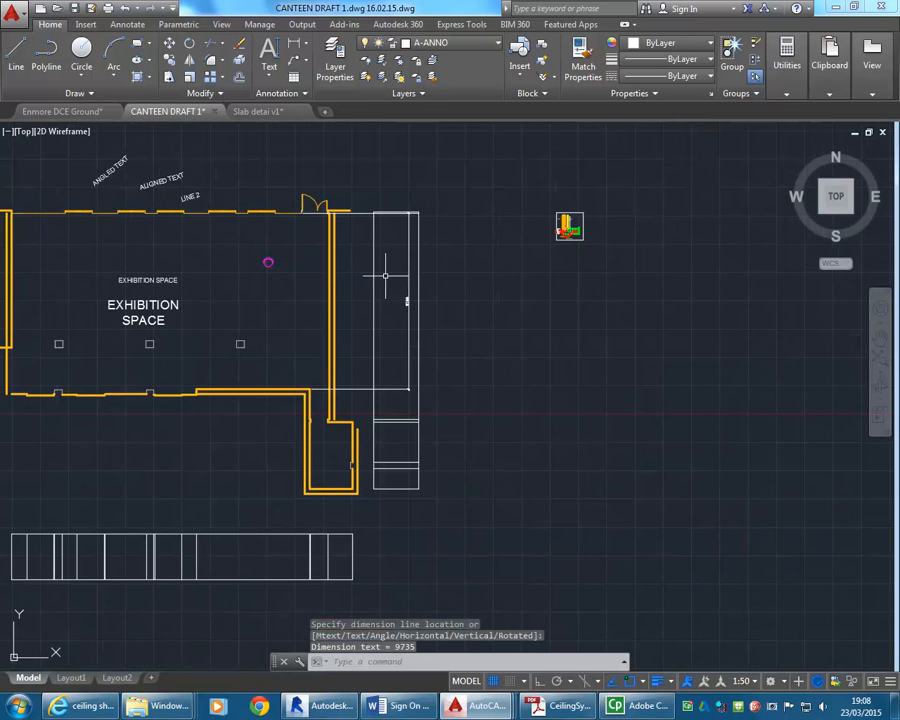
Move the tall rectangular strip east of the building horizontally farther away with Ortho on, clear of the new dimension.
click(367, 200)
click(466, 505)
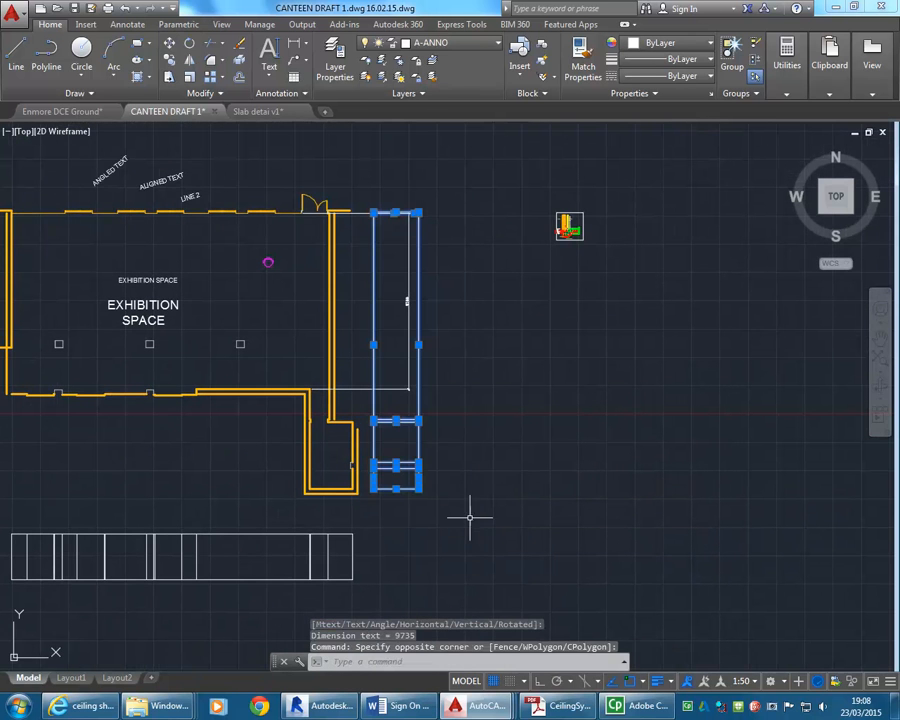
click(169, 43)
click(402, 523)
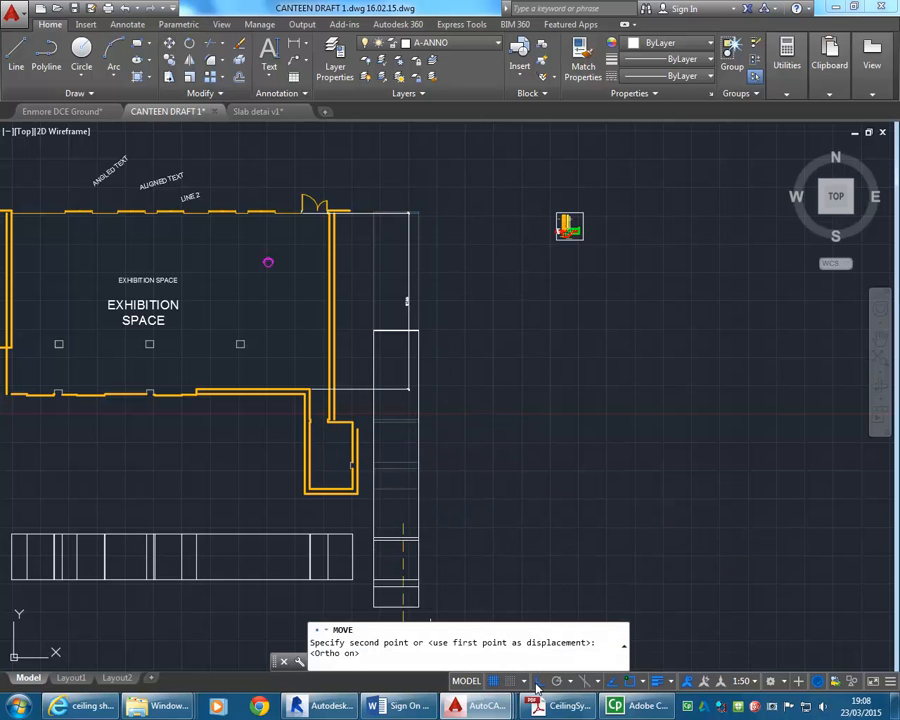
click(511, 526)
key(F8)
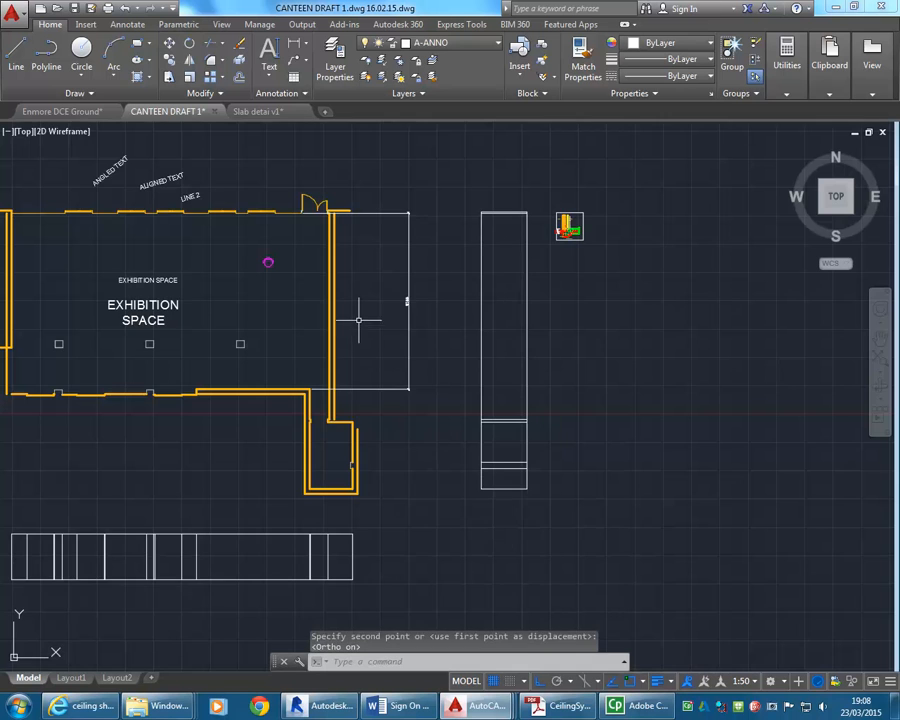
Draw a vertical reference line between the east wall and the dimension line, crossing both of the dimension's extension lines.
scroll(370, 330, up, 2)
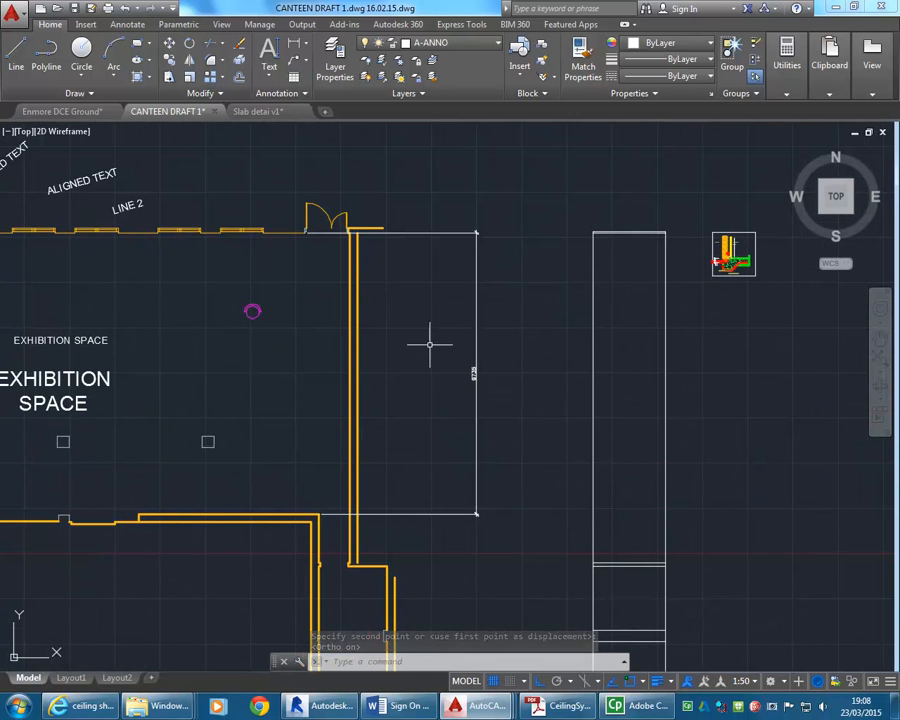
click(475, 488)
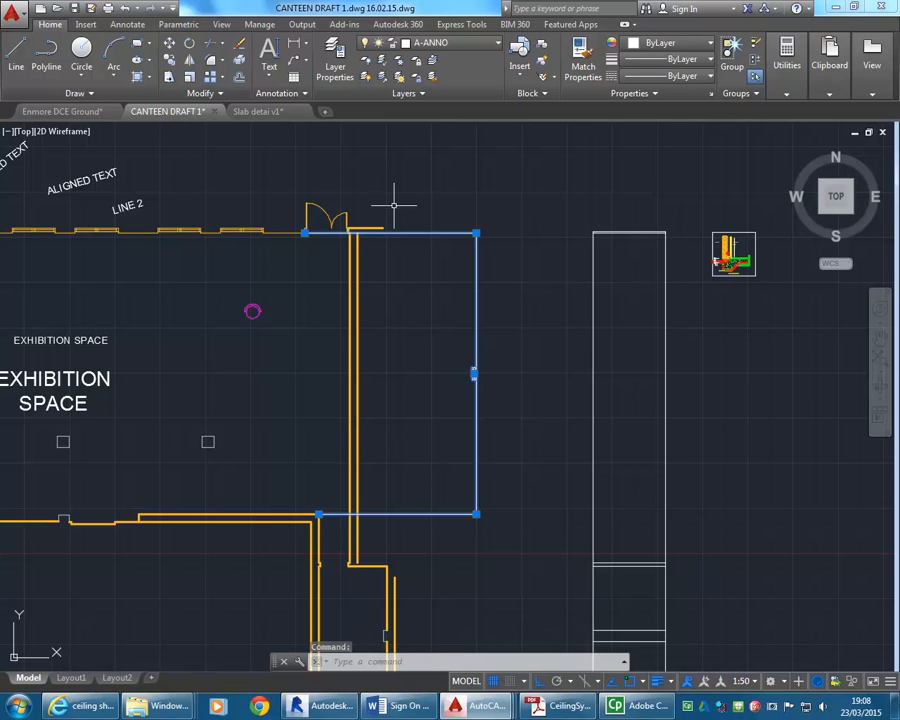
key(Escape)
key(Escape)
click(16, 52)
click(429, 192)
click(465, 567)
right_click(498, 438)
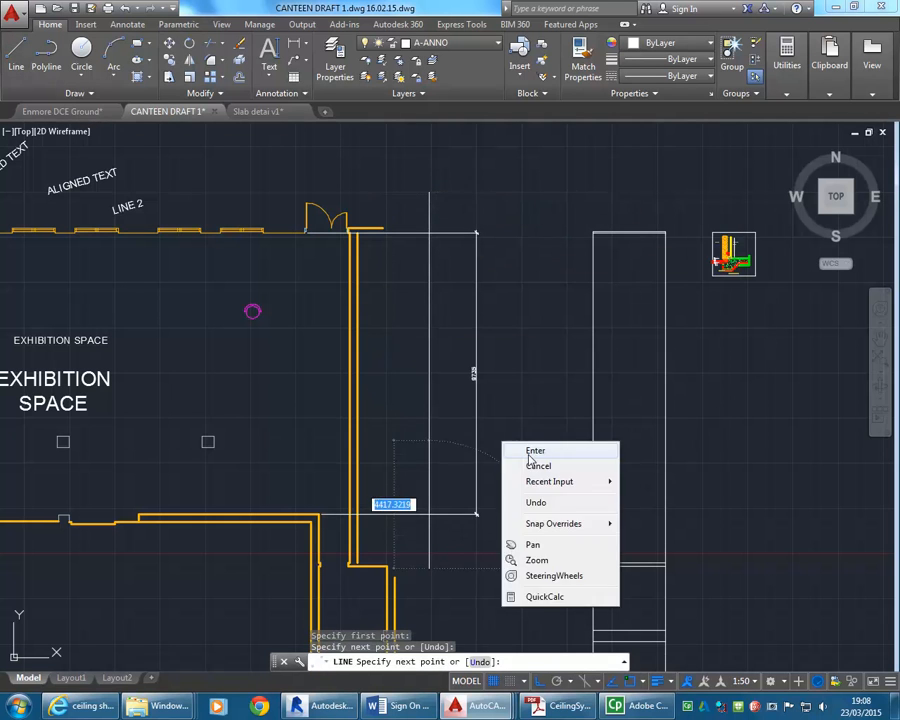
click(514, 449)
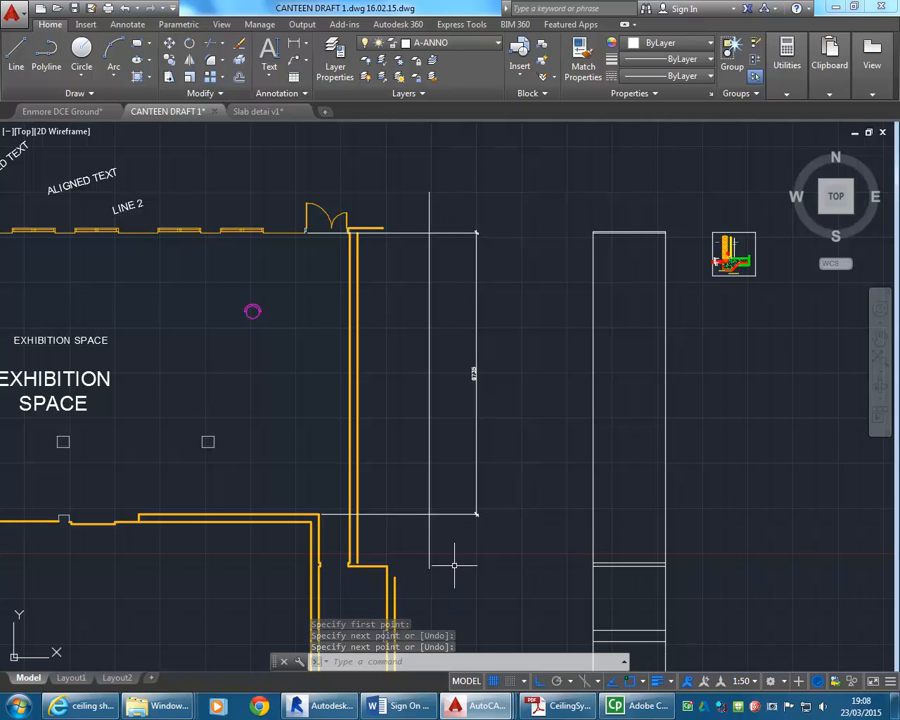
Stretch the upper and lower extension line origins of the overall vertical dimension horizontally to the reference line.
click(477, 481)
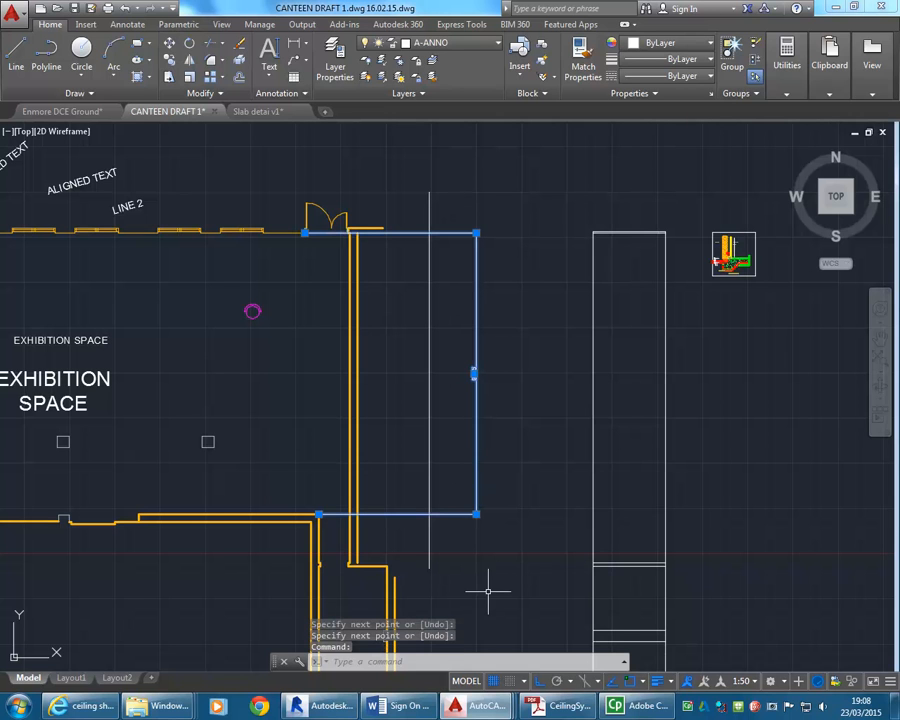
scroll(323, 185, up, 4)
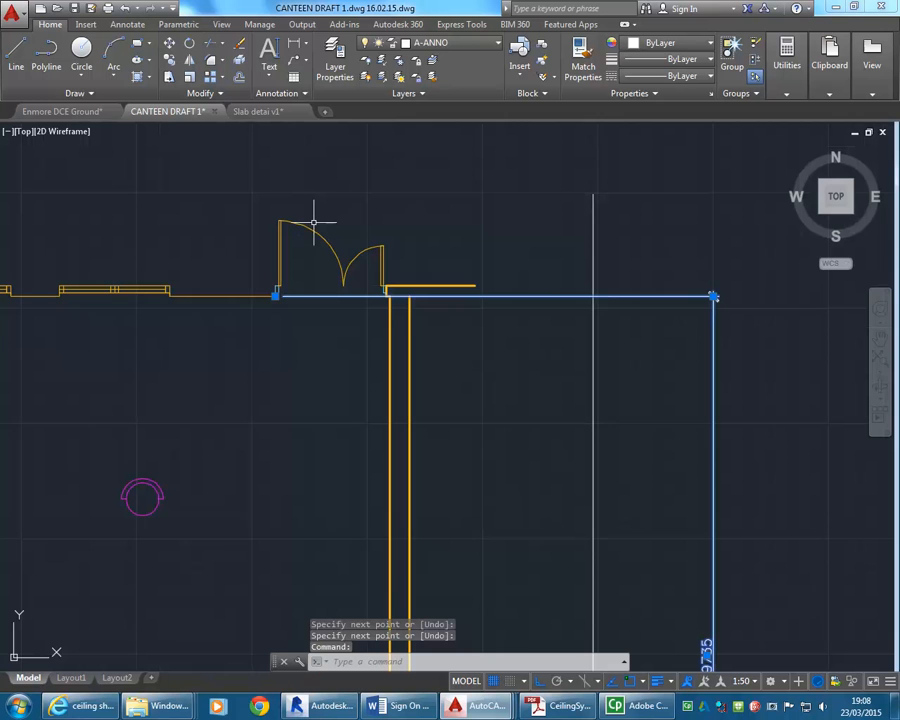
click(275, 296)
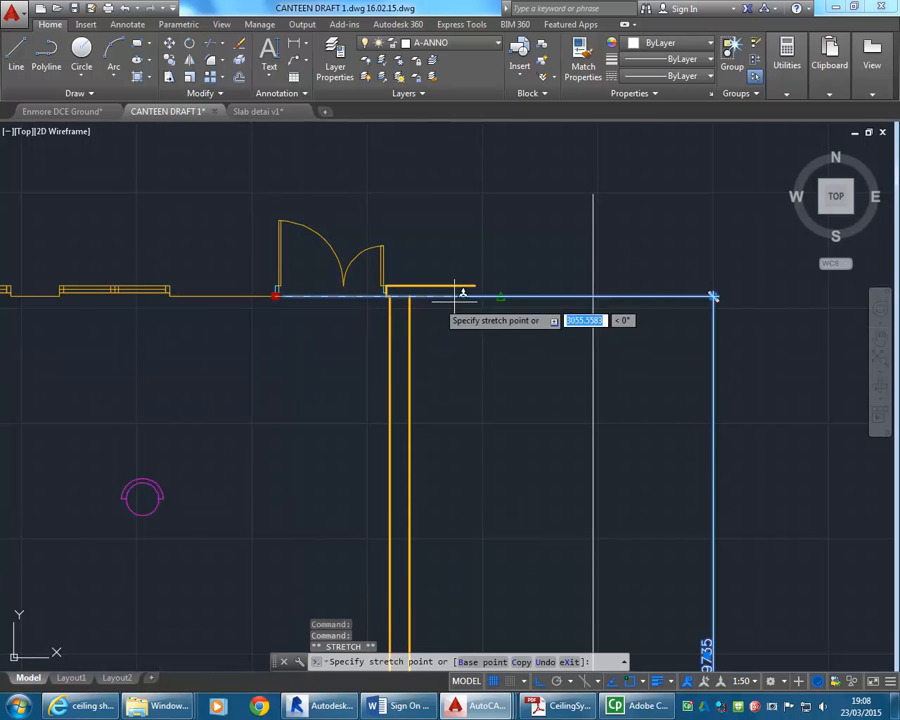
click(593, 296)
scroll(522, 418, down, 3)
middle_drag(522, 418, 449, 202)
scroll(402, 406, up, 3)
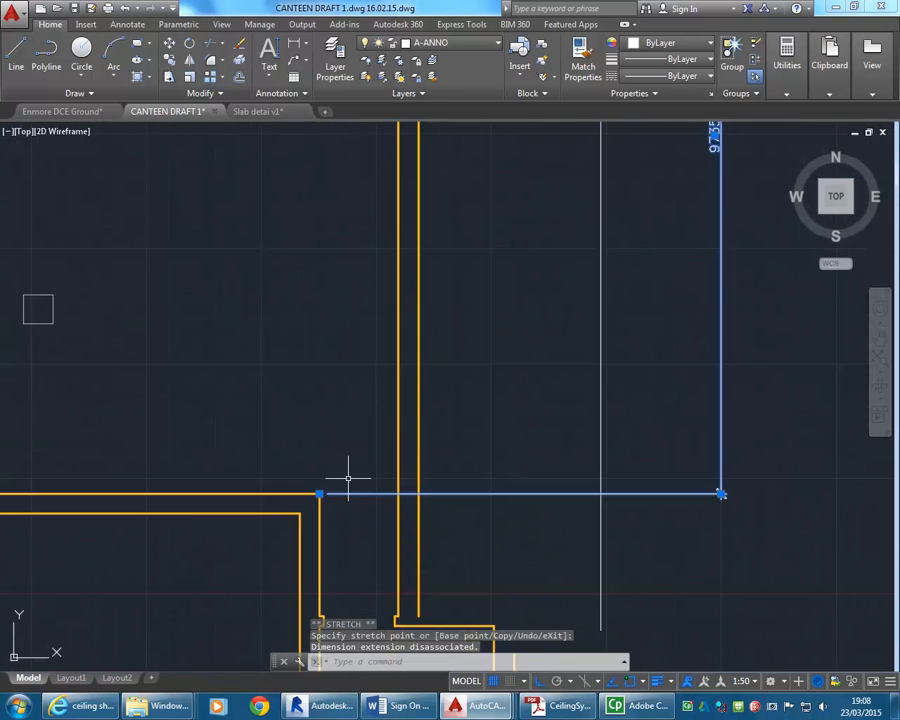
click(598, 491)
scroll(596, 488, down, 3)
middle_drag(536, 513, 526, 515)
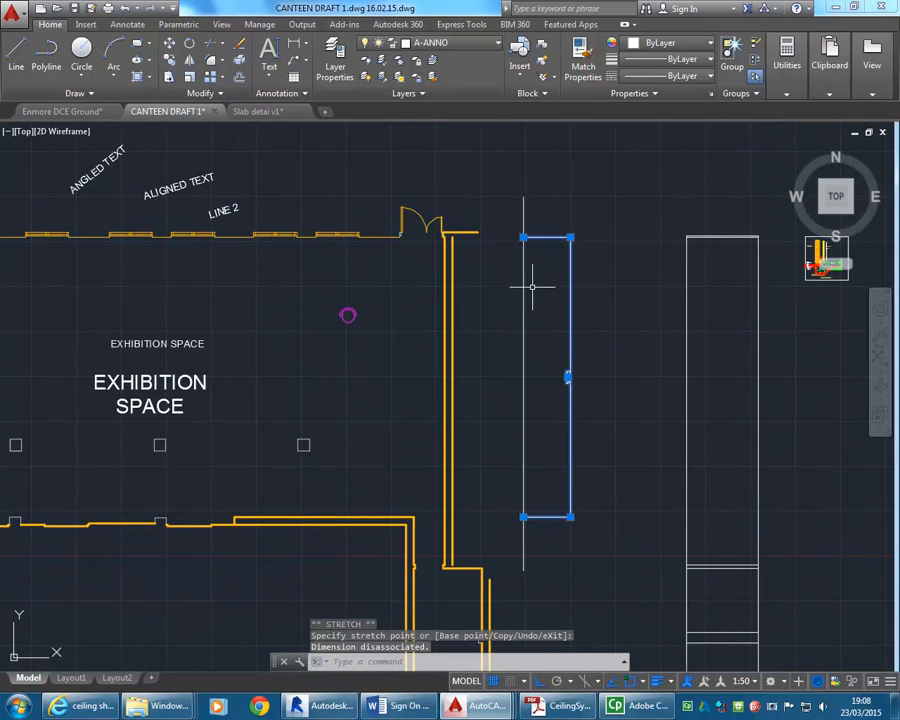
key(Escape)
key(Escape)
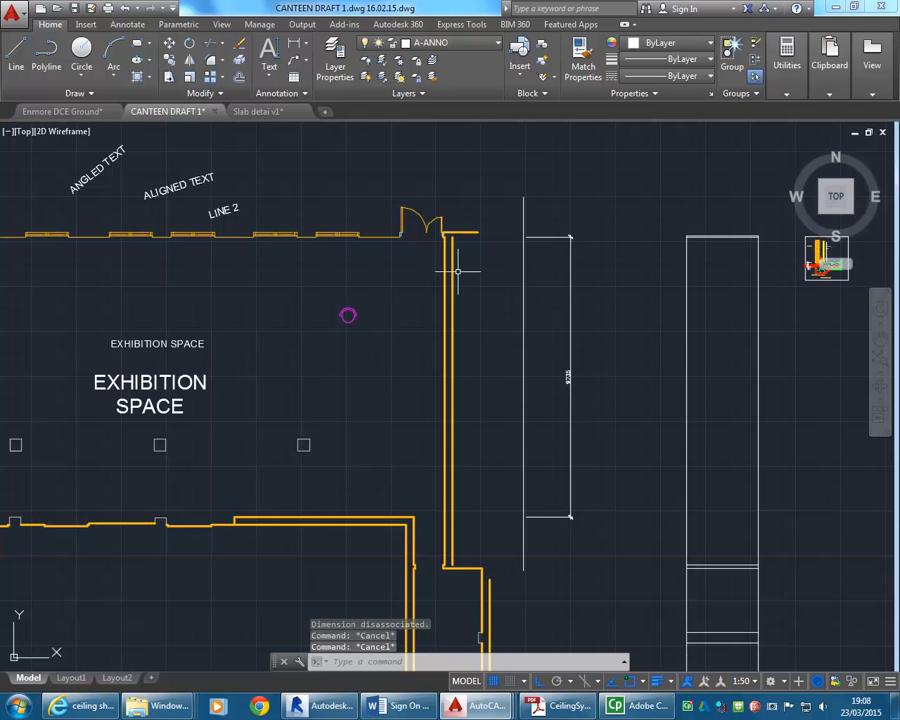
Add a vertical linear dimension for the height of the easternmost square column, placed between the reference line and the overall dimension.
click(293, 44)
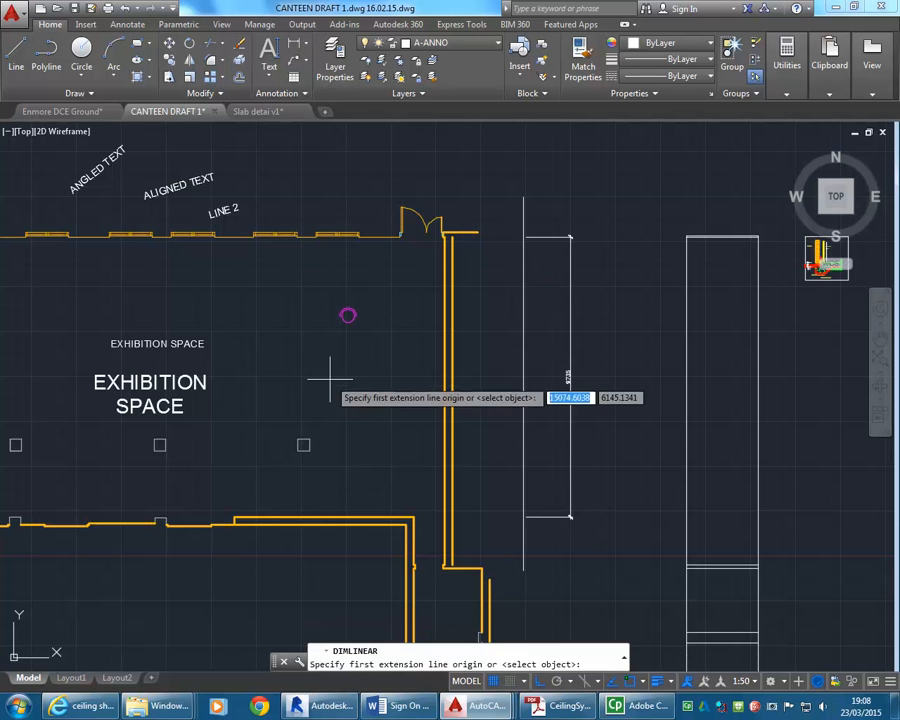
scroll(316, 400, up, 4)
click(296, 497)
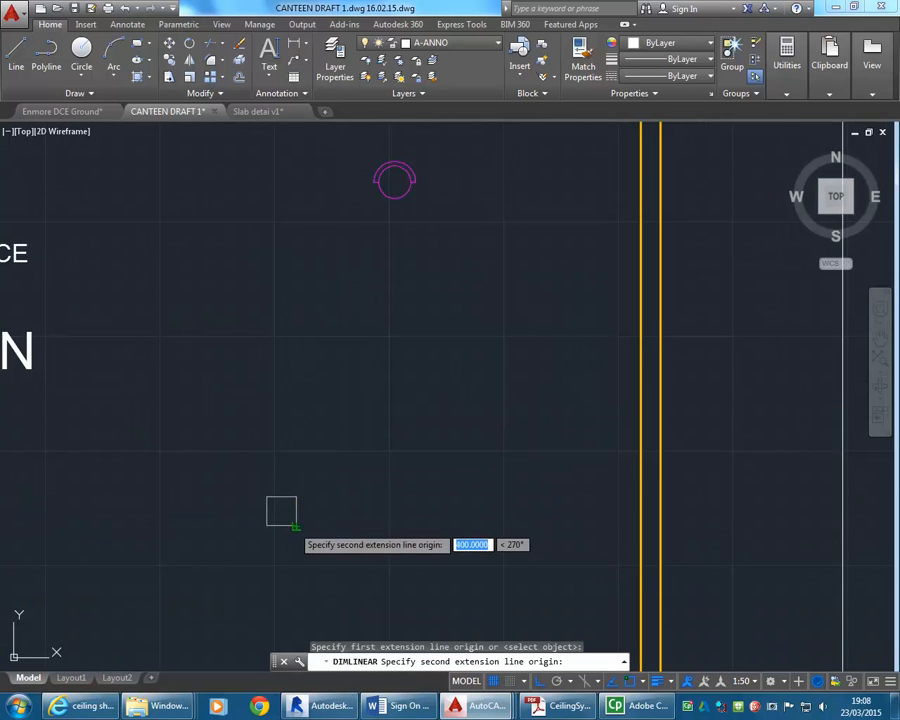
click(280, 508)
scroll(284, 490, down, 4)
scroll(416, 398, up, 5)
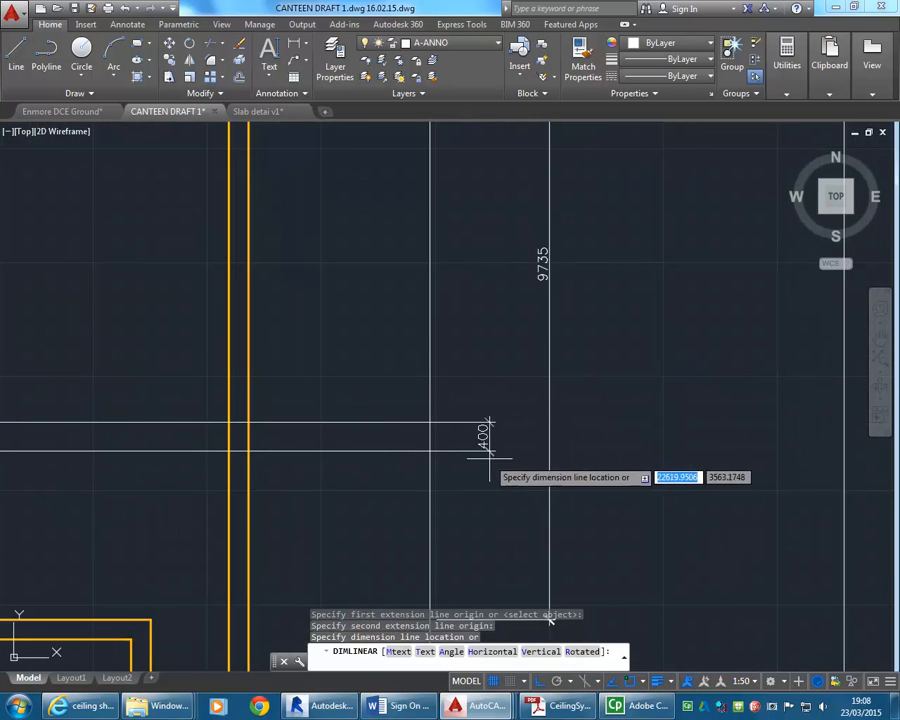
click(488, 438)
Add a vertical linear dimension from the column's lower corner to the lower wall, aligned with the column dimension.
click(293, 44)
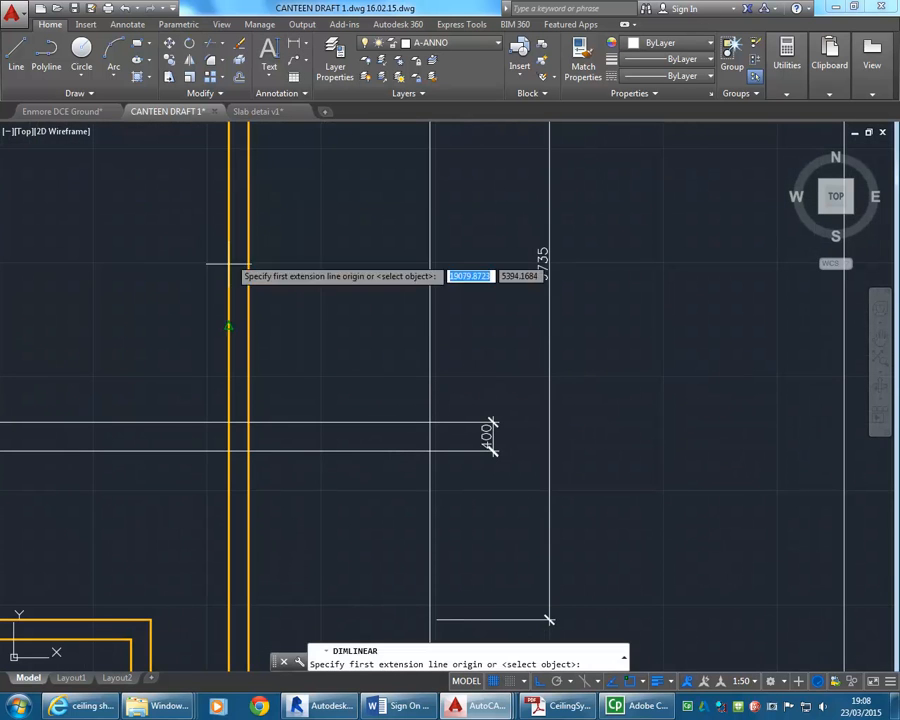
scroll(240, 290, down, 4)
scroll(255, 285, up, 4)
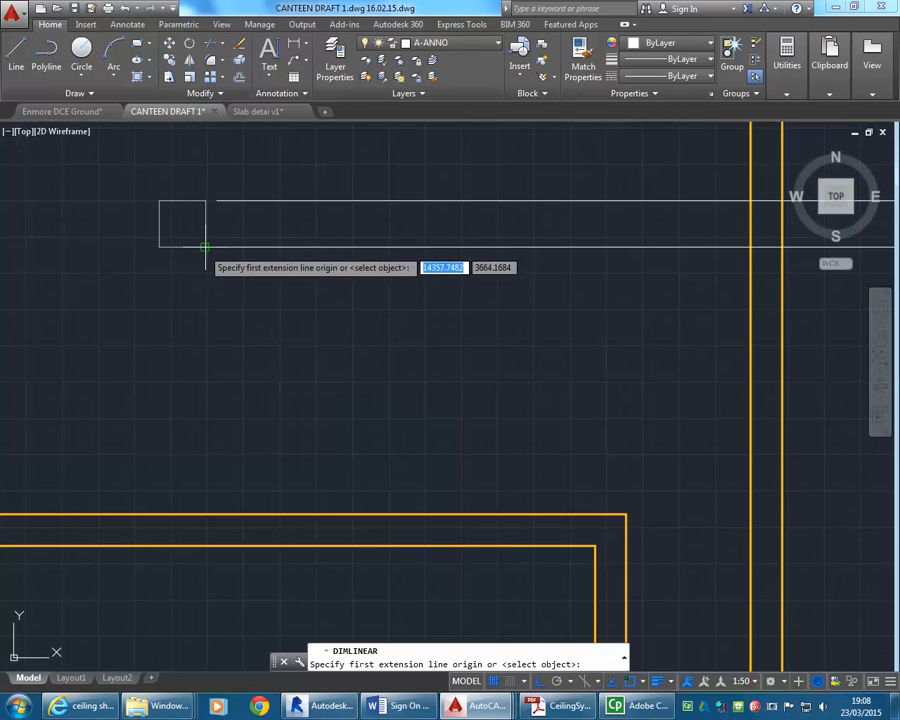
click(204, 248)
click(204, 516)
scroll(300, 430, down, 3)
scroll(390, 400, up, 5)
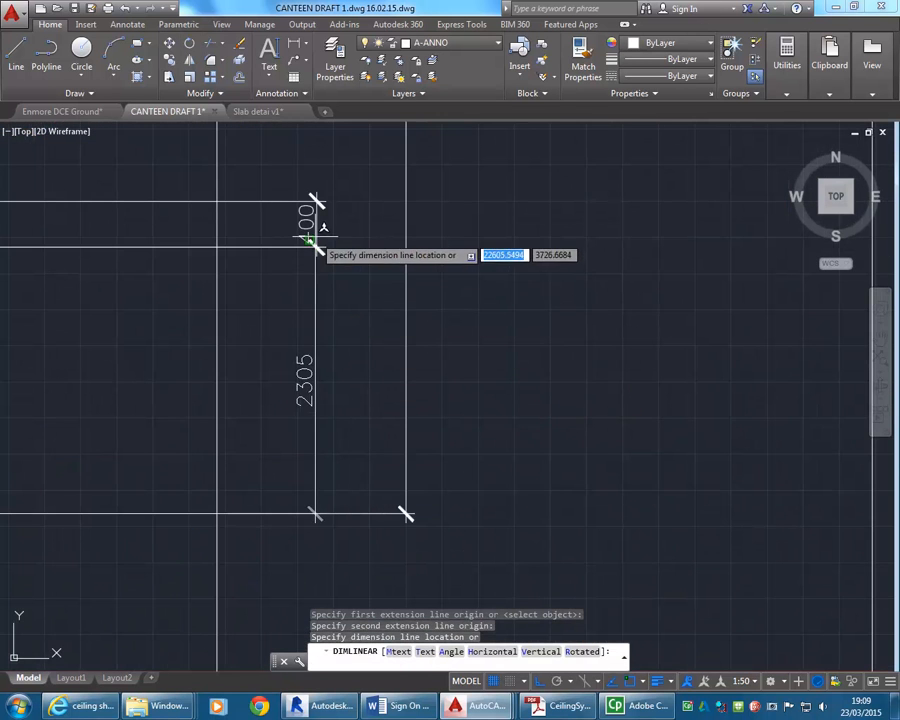
scroll(308, 240, up, 7)
click(306, 236)
scroll(306, 413, down, 6)
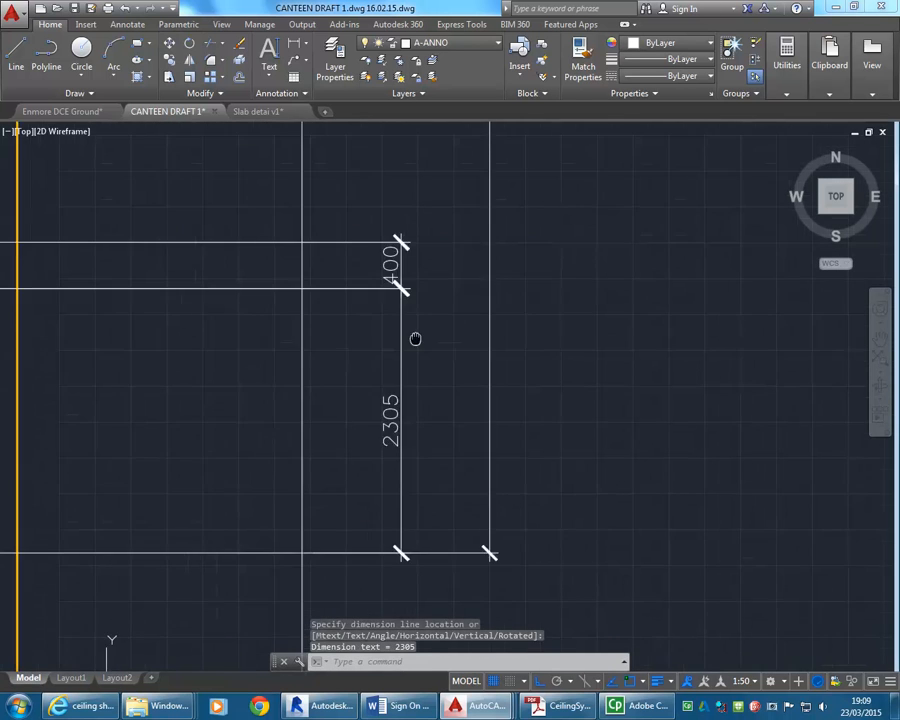
Select both inner dimensions and stretch the column dimension's upper extension line origin to the reference line.
scroll(440, 320, up, 2)
click(457, 300)
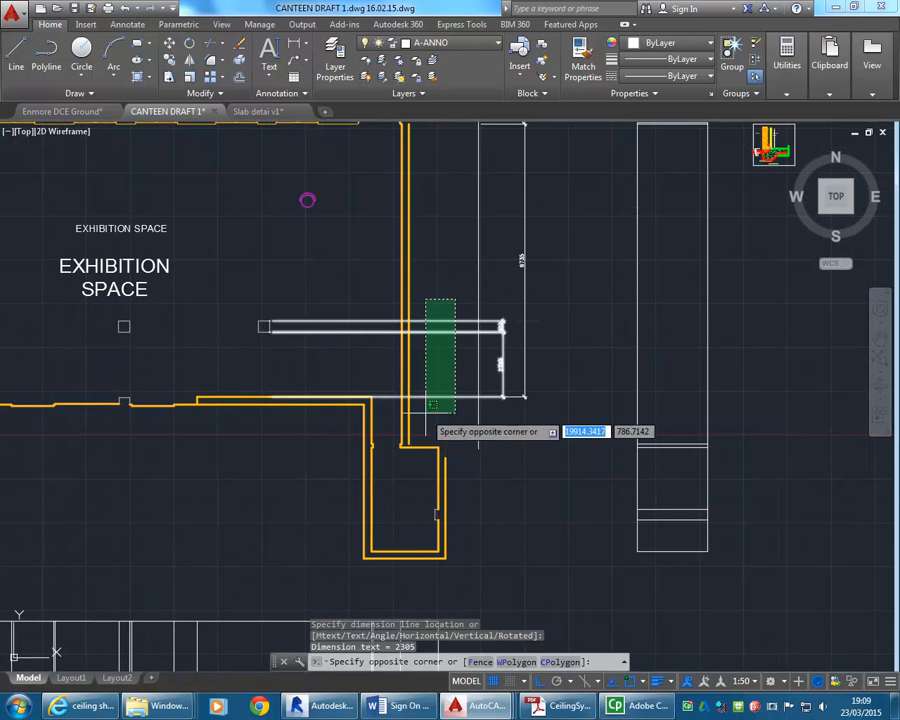
click(426, 412)
scroll(365, 331, up, 5)
scroll(220, 318, down, 3)
middle_drag(225, 321, 244, 330)
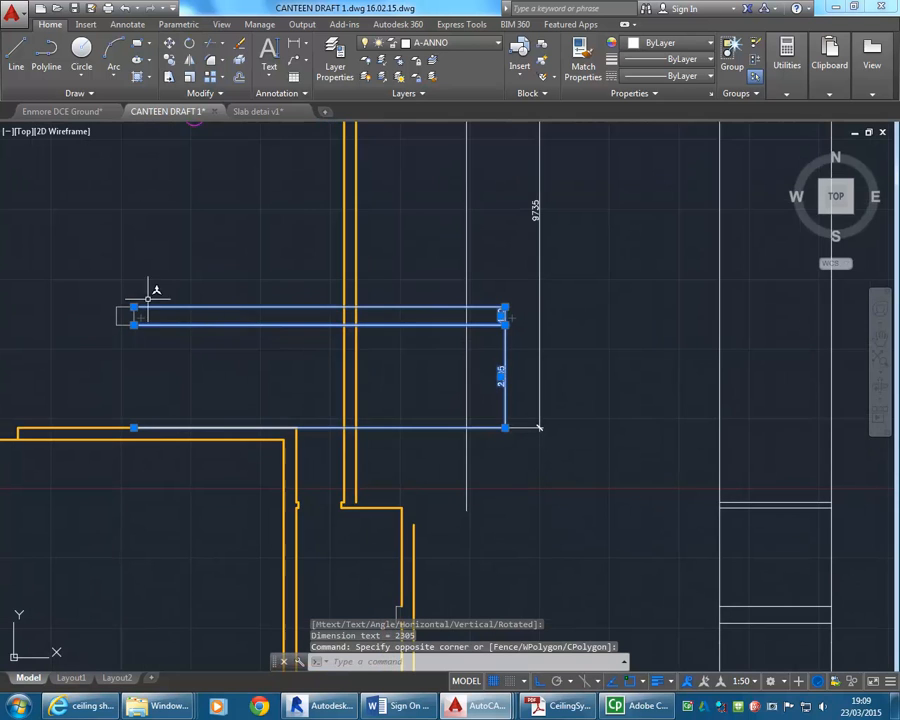
click(134, 307)
scroll(466, 300, up, 6)
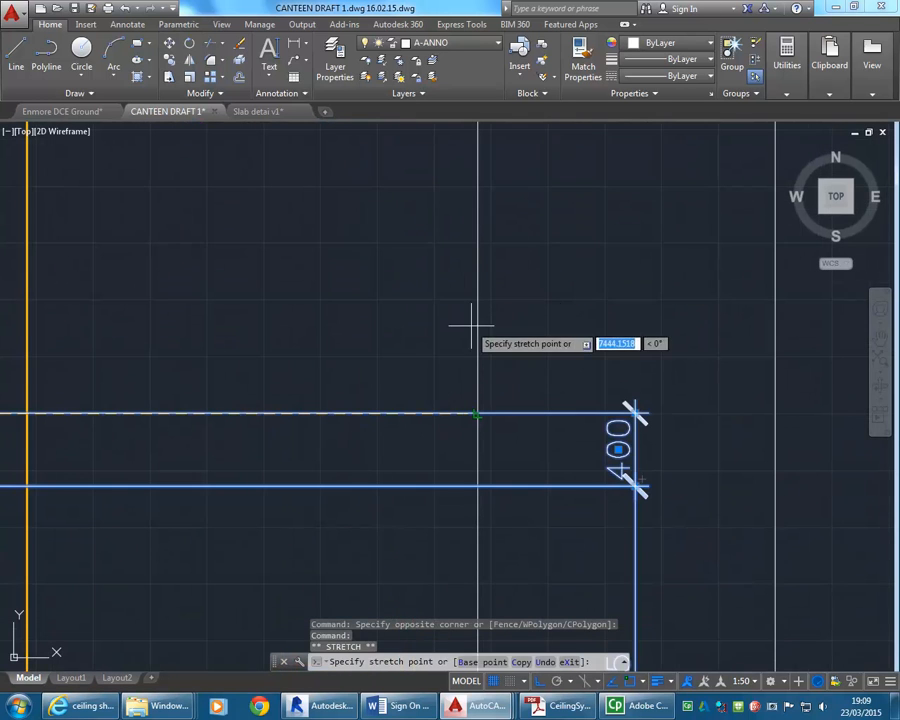
click(476, 364)
scroll(466, 356, down, 6)
Stretch the extension line origin shared by both inner dimensions at the column's lower corner to the reference line.
scroll(191, 374, up, 5)
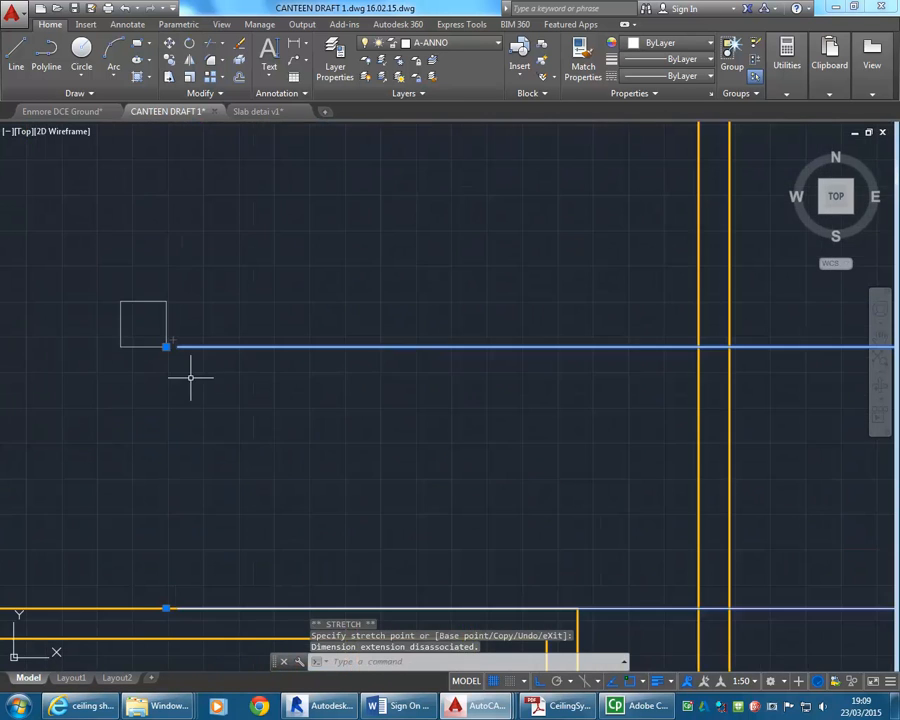
click(166, 347)
scroll(466, 348, down, 2)
middle_drag(466, 348, 77, 339)
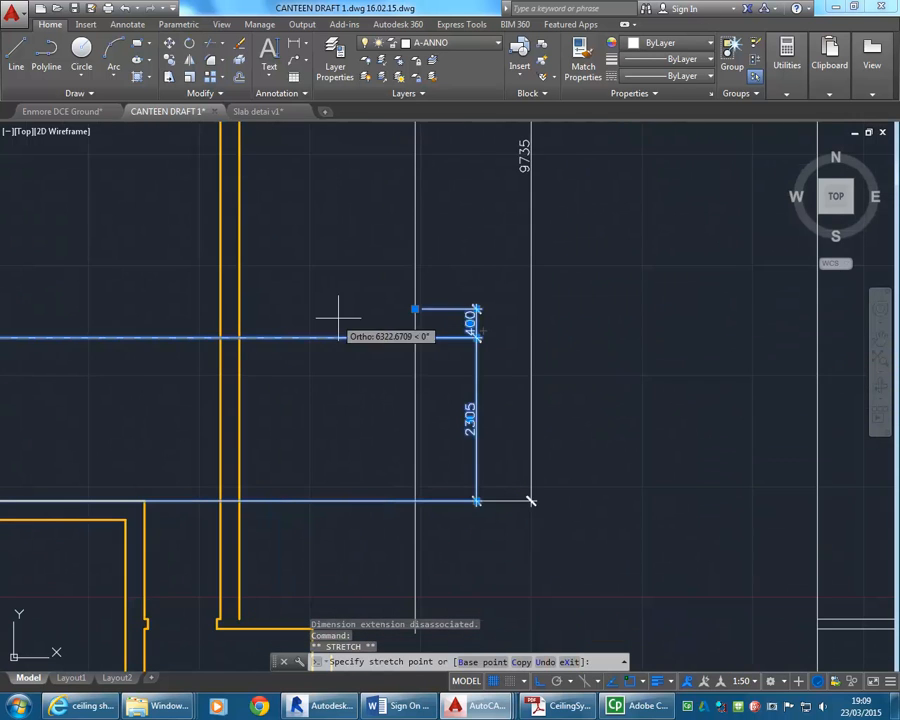
scroll(382, 320, up, 6)
click(517, 360)
Stretch the inner dimension's extension line origin at the lower wall to the reference line and clear the selection.
scroll(518, 358, down, 6)
middle_drag(80, 448, 220, 364)
scroll(131, 392, up, 3)
click(109, 393)
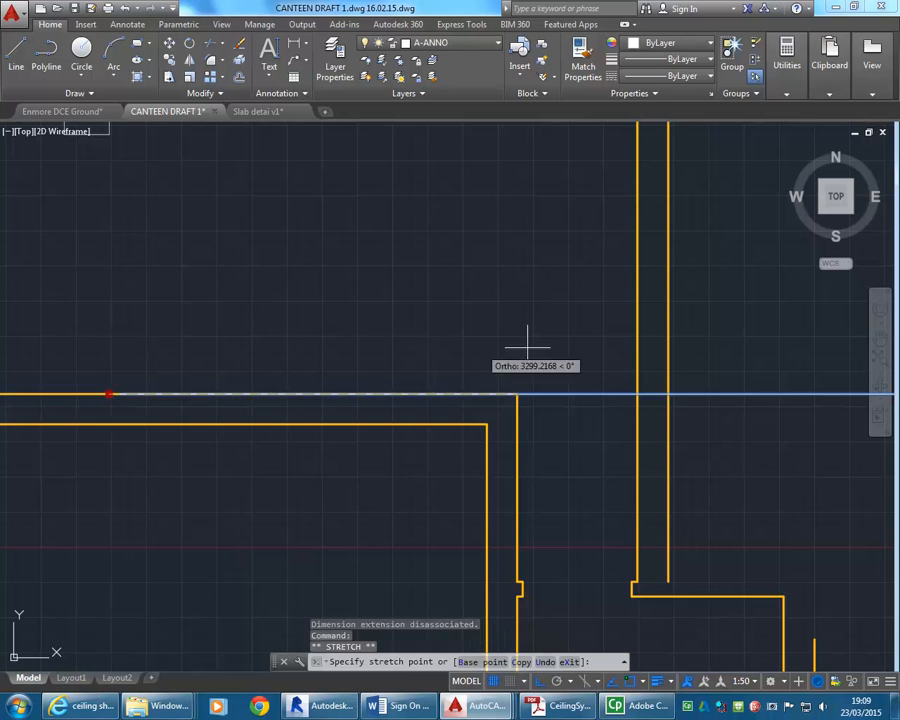
scroll(526, 346, down, 4)
middle_drag(526, 346, 178, 364)
scroll(315, 339, up, 2)
click(357, 412)
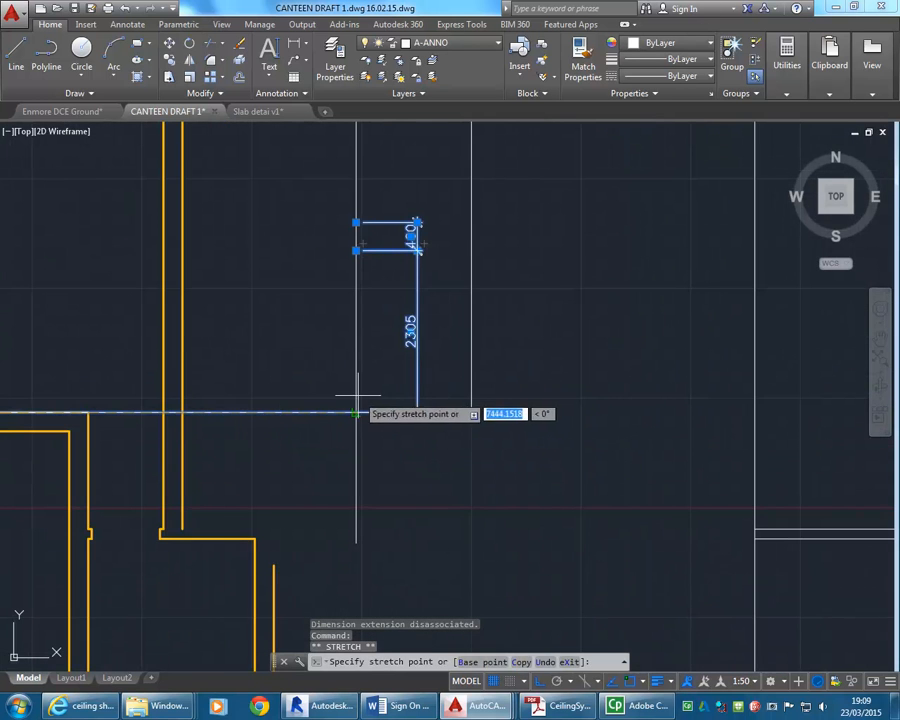
scroll(357, 412, down, 4)
key(Escape)
key(Escape)
Erase the vertical reference line beside the dimensions and undo the erasure.
click(366, 307)
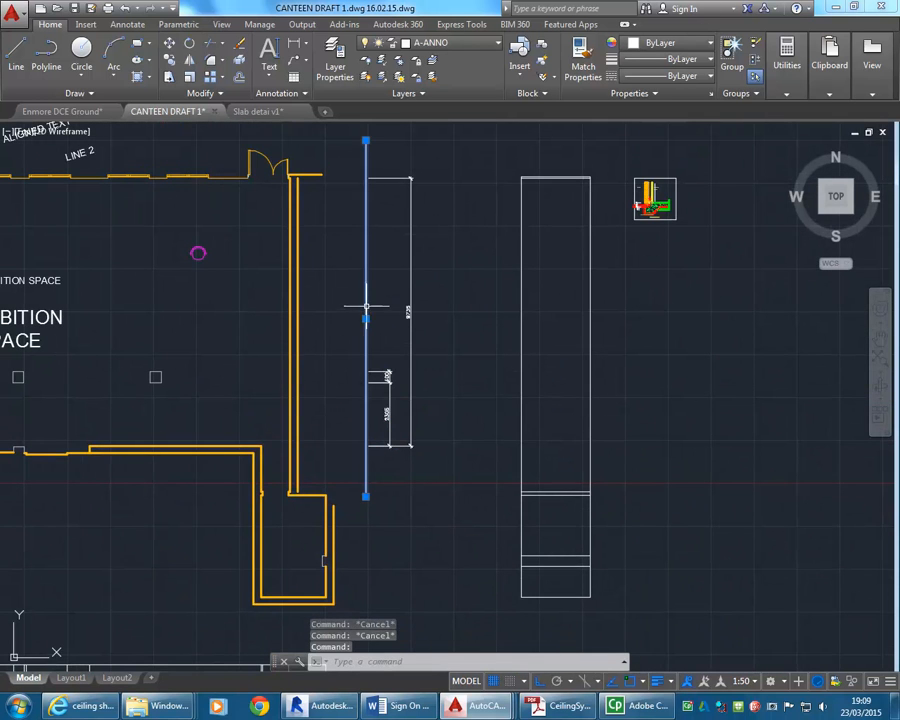
key(Delete)
middle_drag(327, 316, 362, 396)
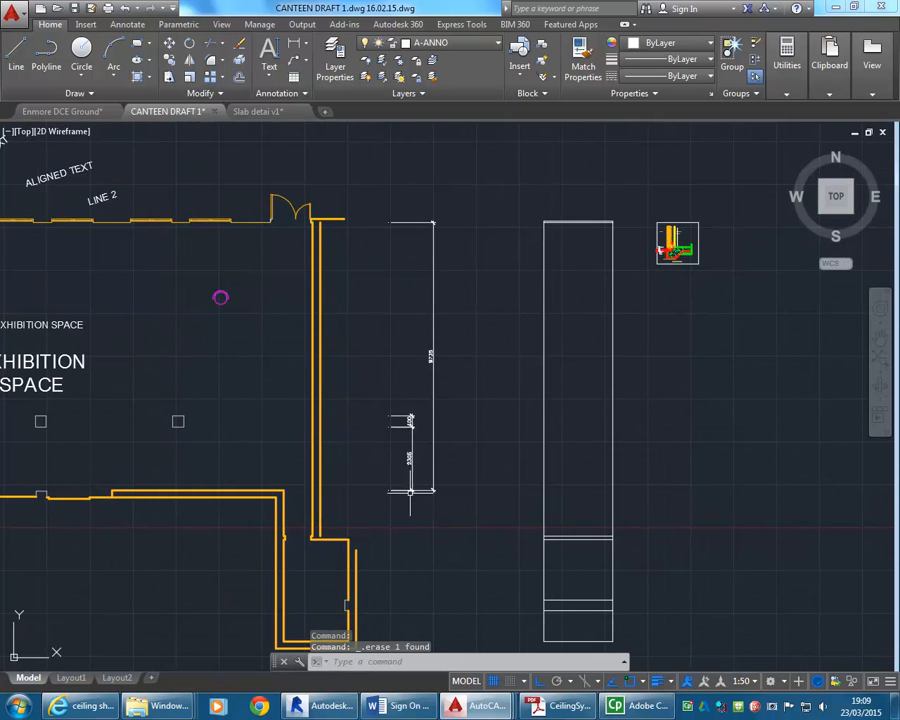
key(ctrl+z)
key(ctrl+z)
key(ctrl+z)
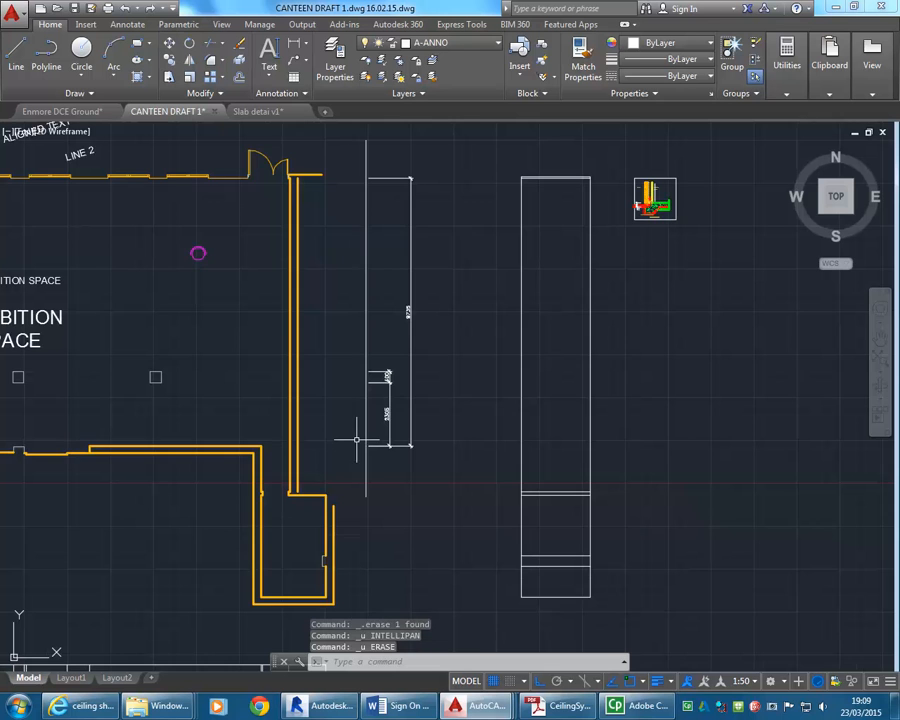
Undo the grip stretches that moved the inner dimensions' extension line origins to the reference line.
key(ctrl+z)
key(ctrl+z)
key(ctrl+z)
key(ctrl+z)
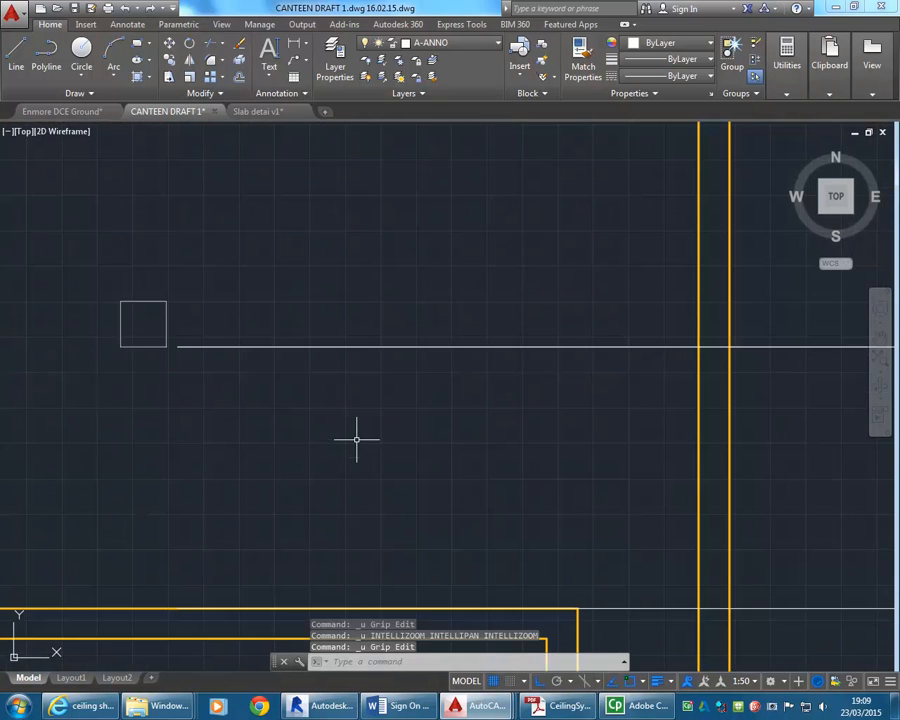
key(ctrl+z)
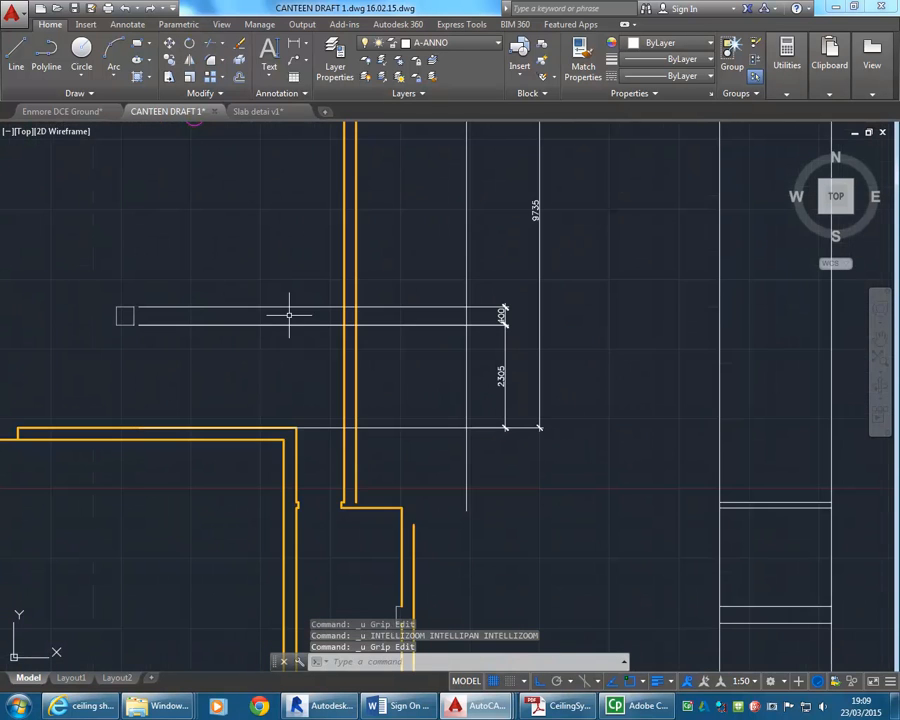
Erase the vertical reference line crossing the dimensions' extension lines.
scroll(373, 477, down, 6)
scroll(399, 404, up, 2)
click(392, 398)
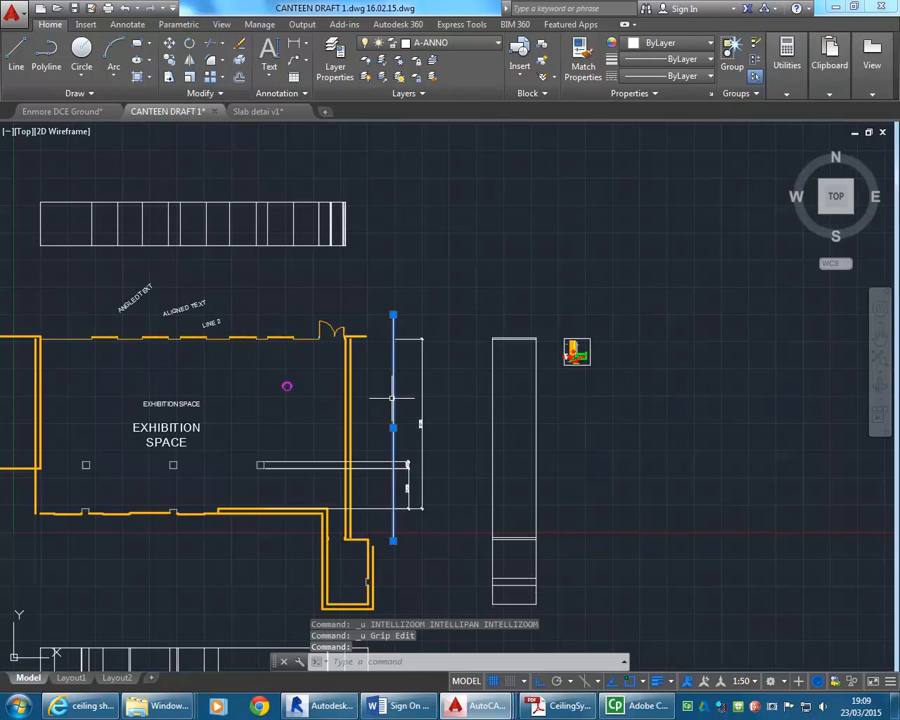
key(Delete)
Stretch the overall dimension's upper extension line origin to the wall corner at the door opening.
click(400, 338)
scroll(393, 333, up, 3)
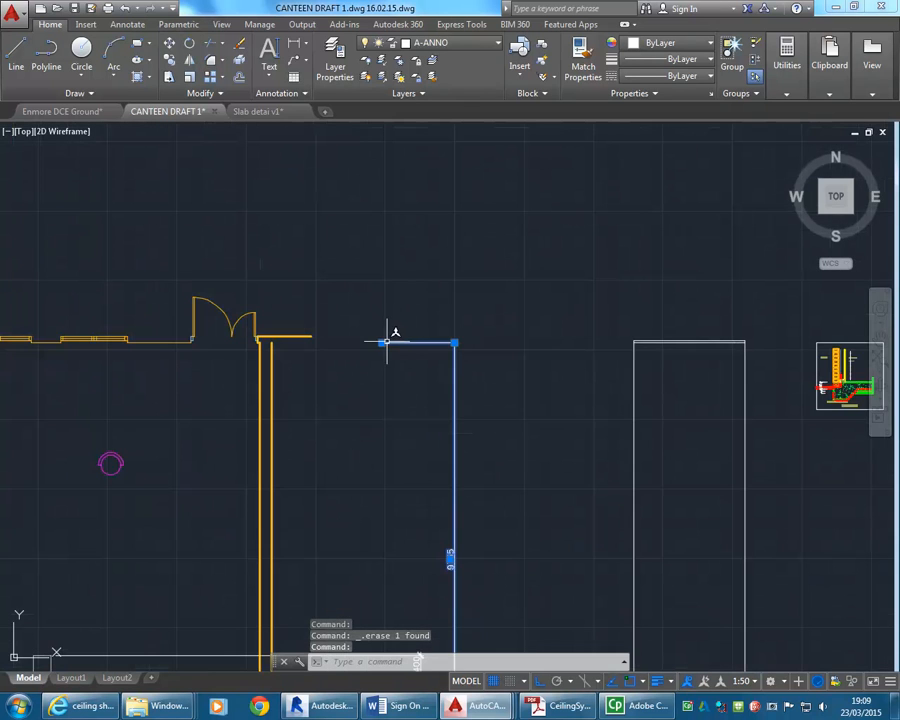
click(385, 343)
scroll(172, 345, up, 6)
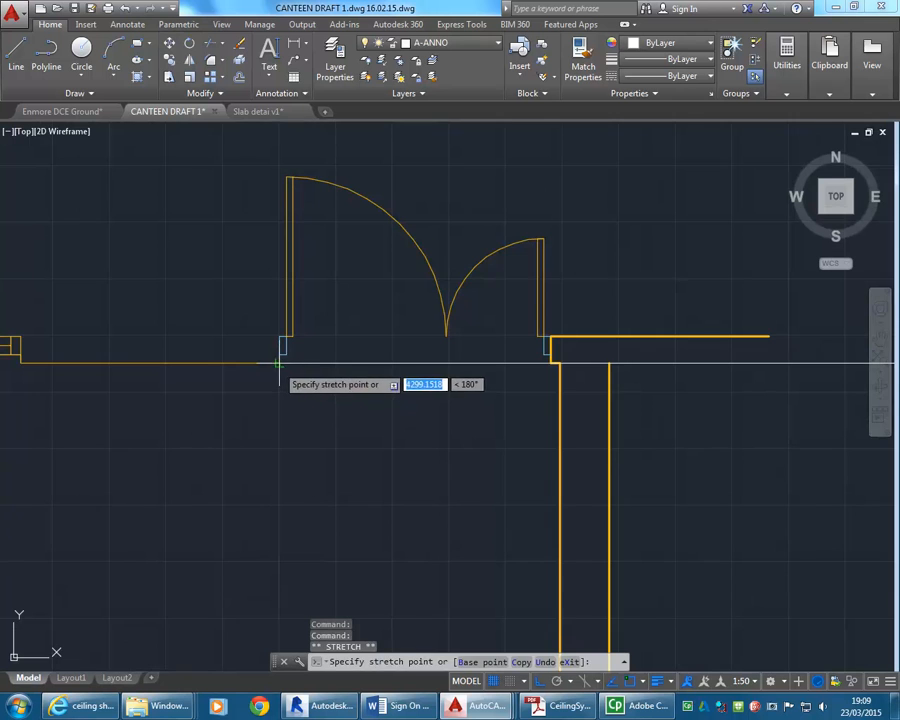
scroll(193, 532, down, 6)
Stretch the overall dimension's lower extension line origin to the exhibition space's lower wall corner and clear the selection.
scroll(336, 410, up, 8)
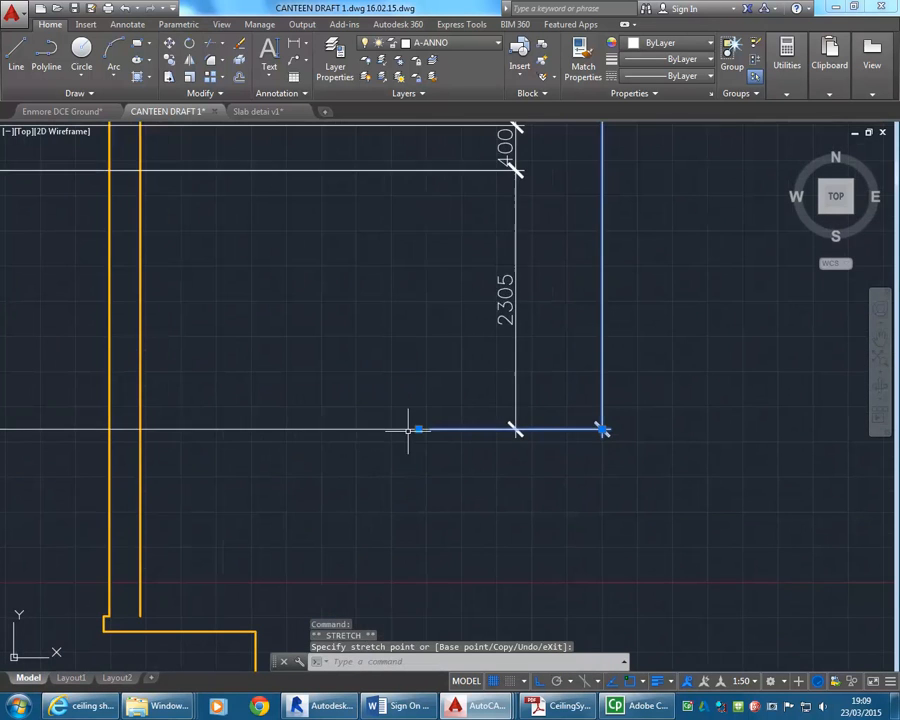
scroll(475, 395, down, 6)
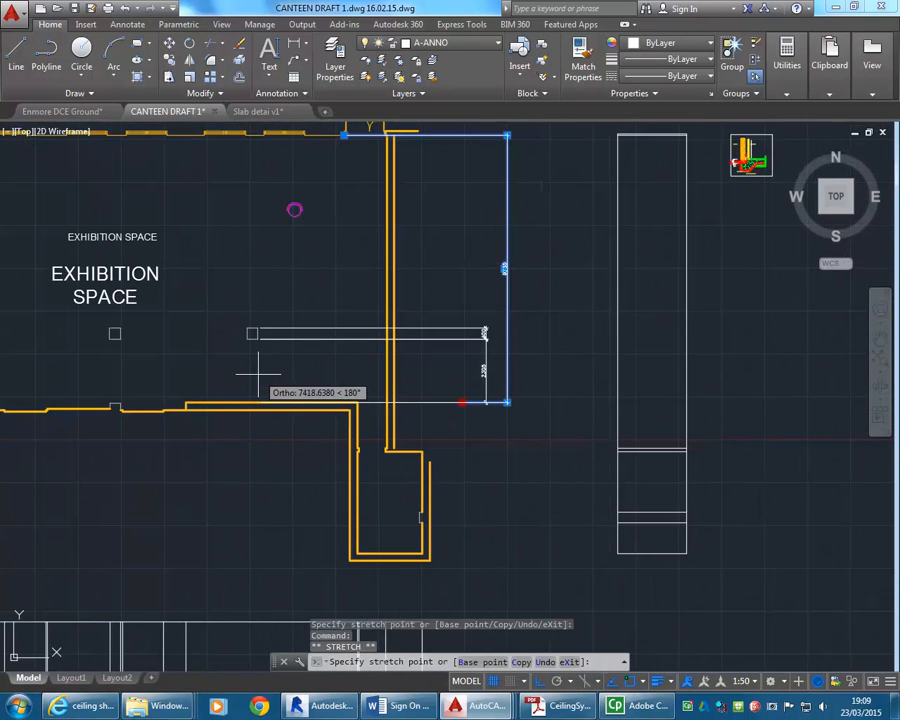
scroll(342, 382, up, 5)
click(380, 430)
scroll(356, 376, down, 7)
middle_drag(345, 380, 288, 465)
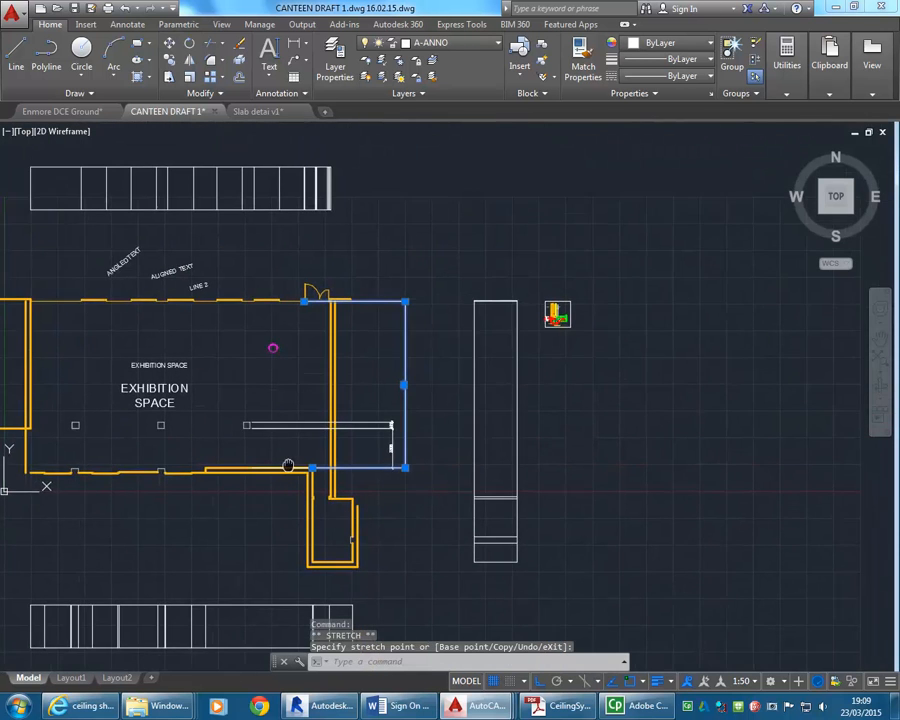
scroll(301, 388, up, 2)
key(Escape)
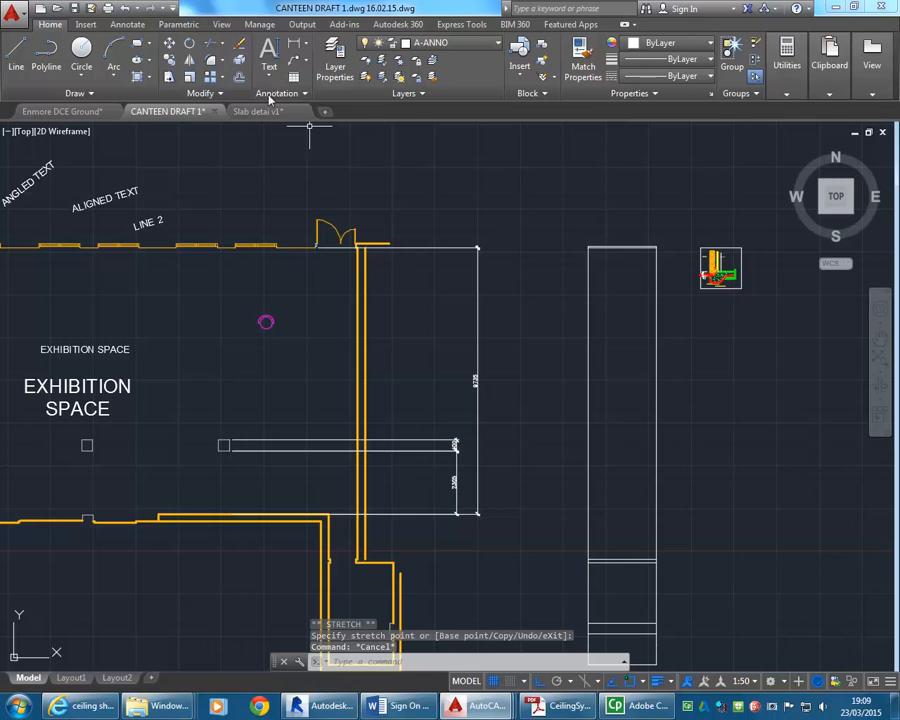
Open the Dimension Style Manager for the DIM-STYLE dimension style.
click(272, 94)
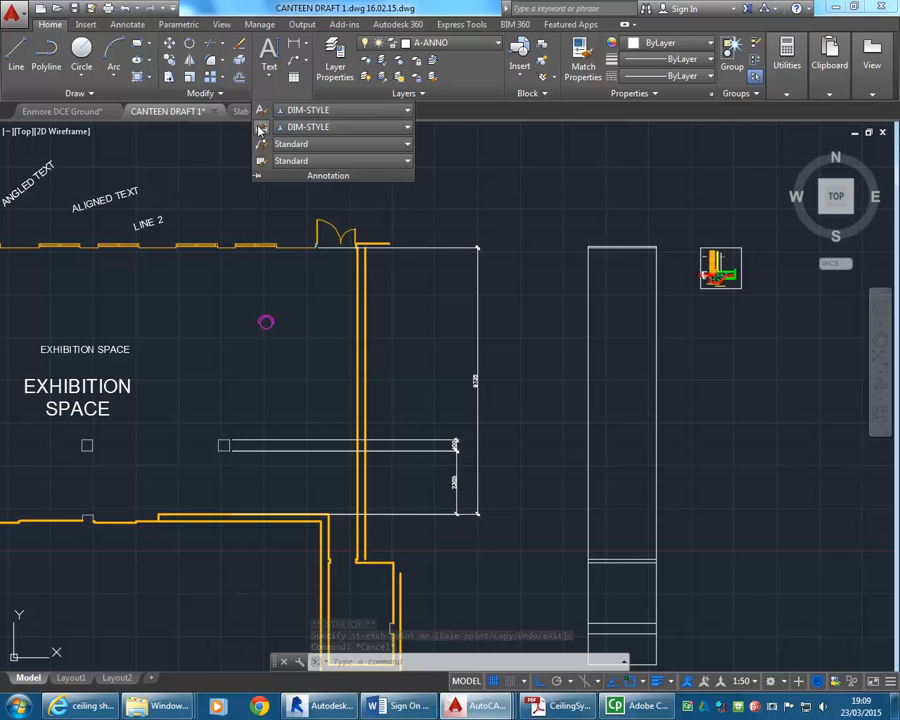
click(259, 129)
drag(513, 232, 339, 152)
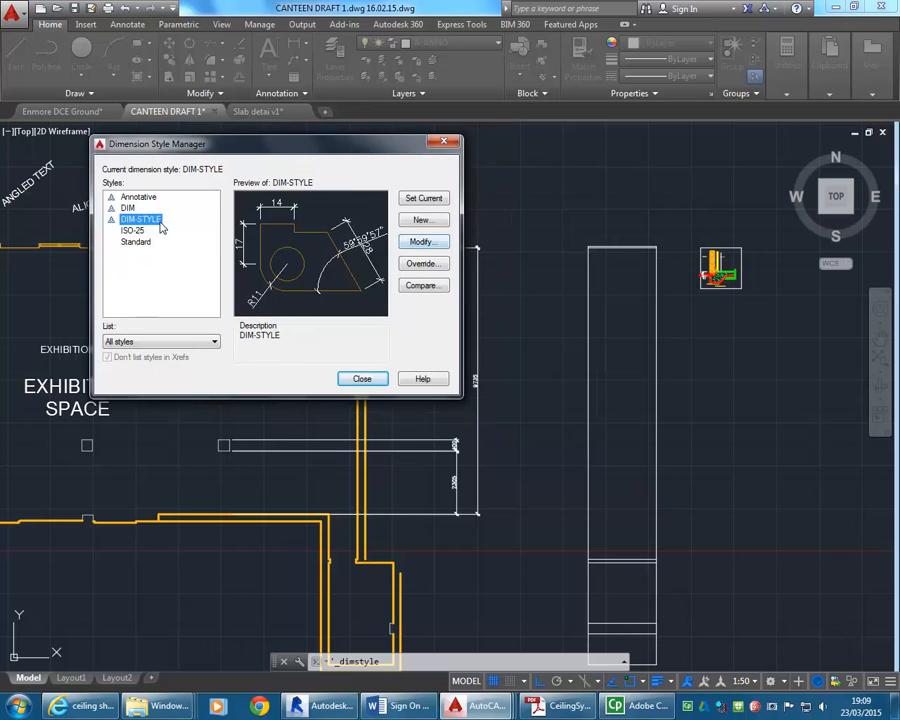
click(422, 242)
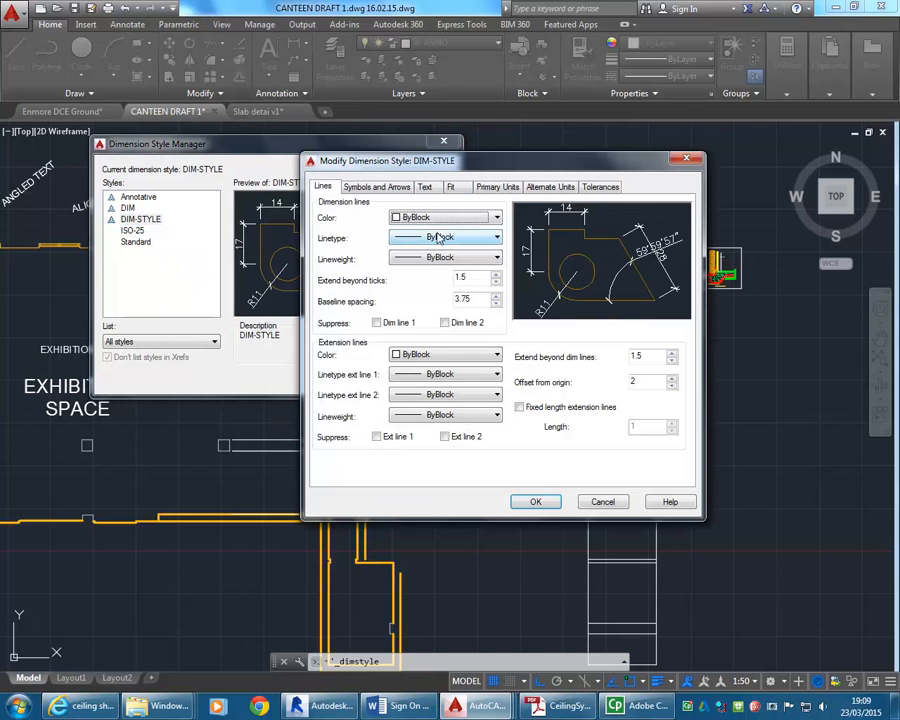
drag(470, 165, 338, 123)
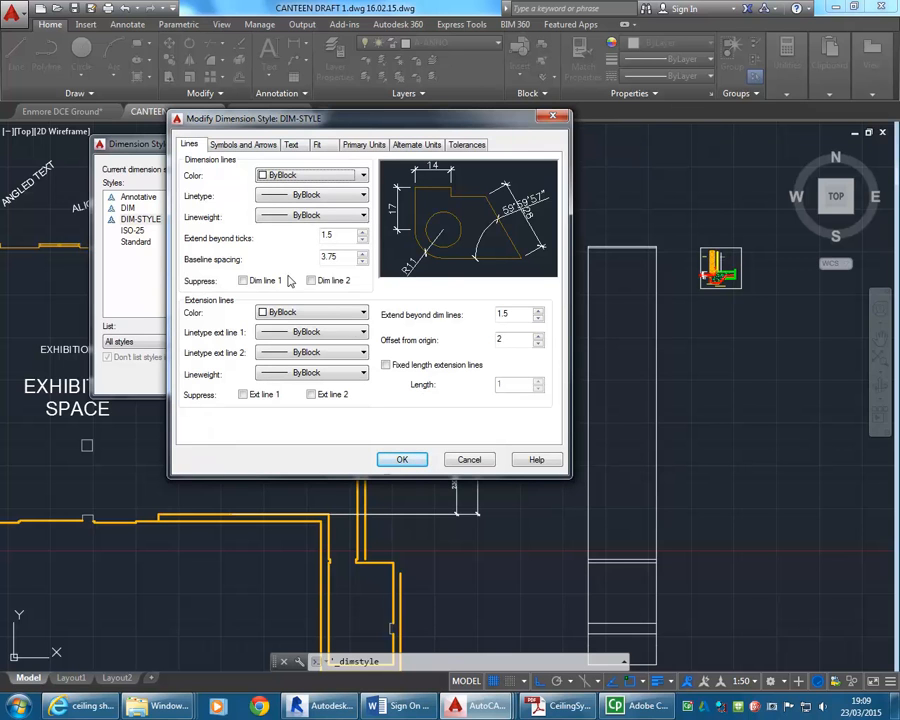
click(386, 365)
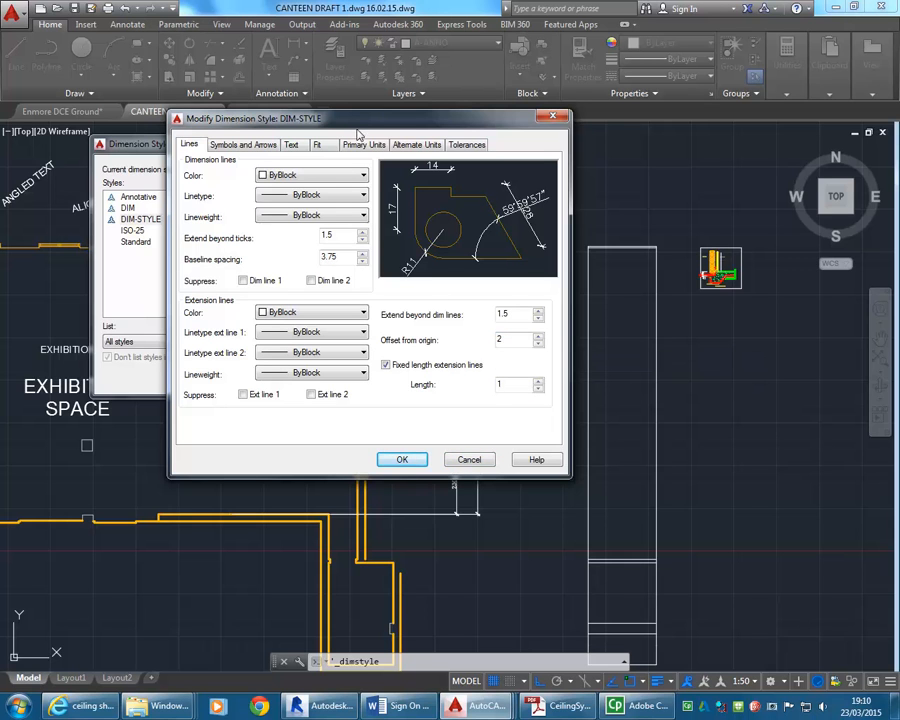
click(469, 460)
drag(292, 146, 607, 134)
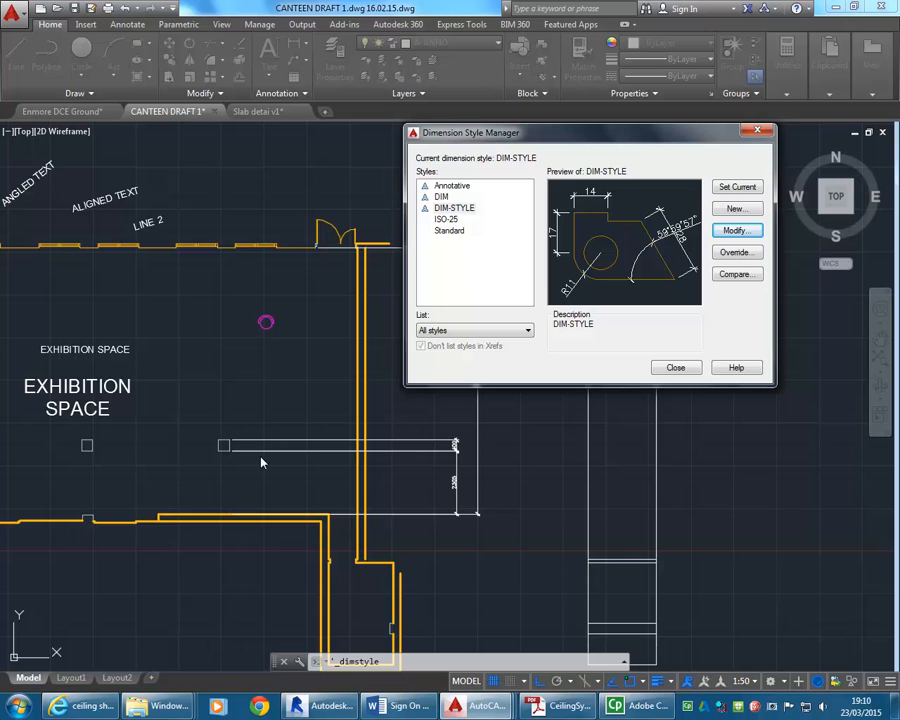
Modify DIM-STYLE to use fixed length extension lines with a length of 10, then close the style manager.
drag(643, 141, 495, 115)
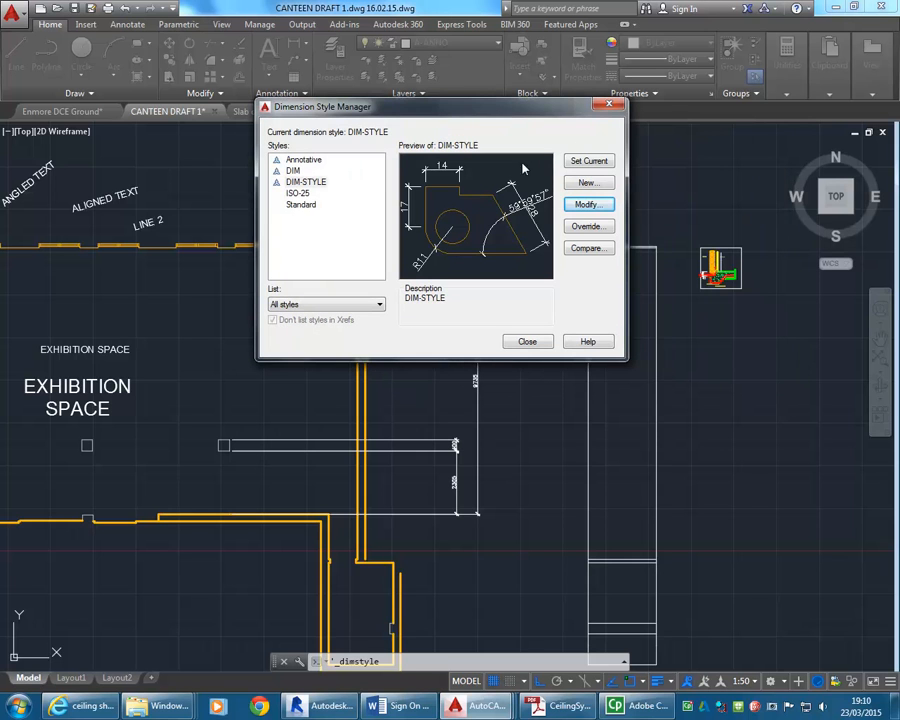
click(589, 204)
click(520, 407)
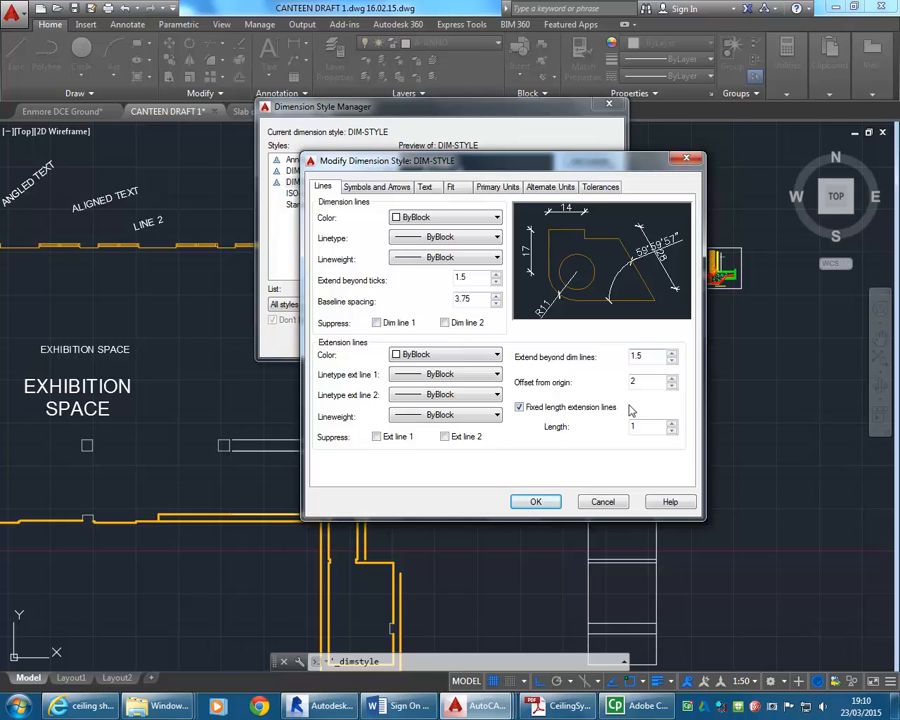
text(1)
click(538, 502)
click(524, 342)
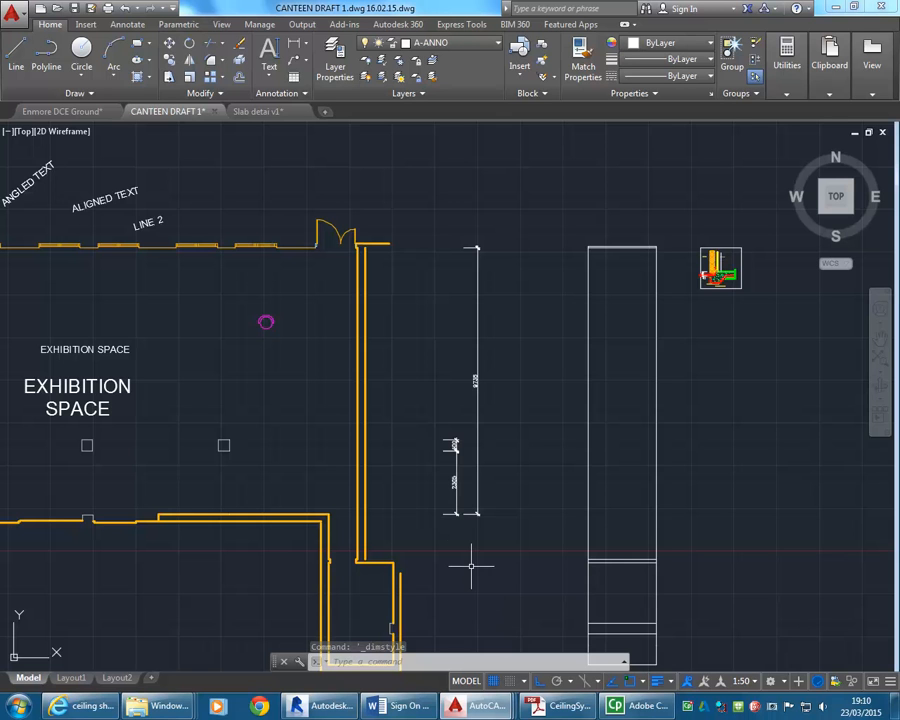
Stretch the overall dimension line closer to the inner dimension line so their extension lines meet, and clear the selection.
scroll(477, 515, up, 8)
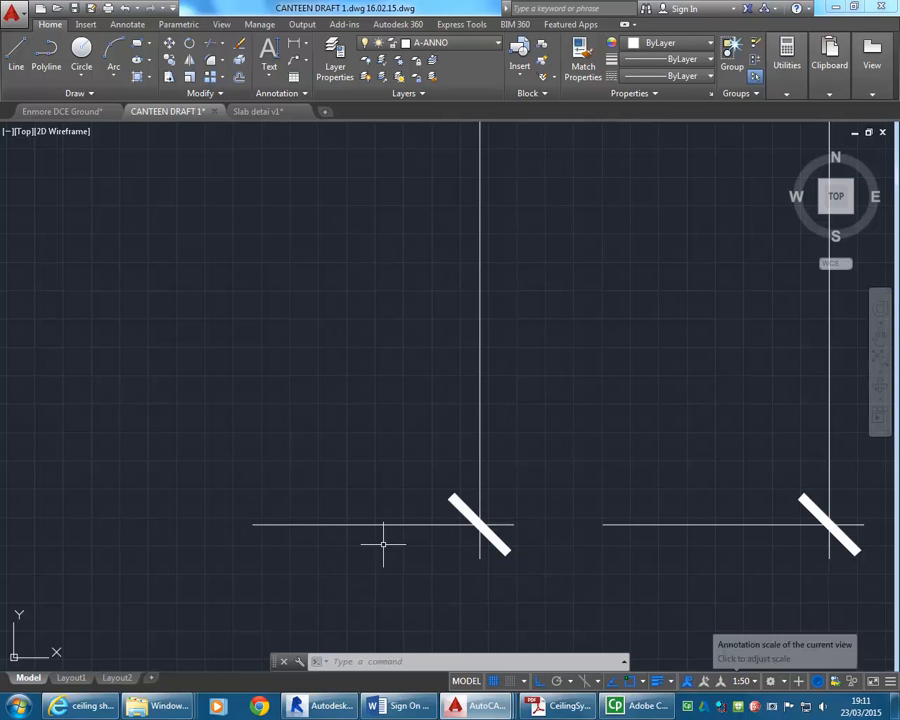
scroll(300, 445, down, 5)
scroll(270, 420, up, 2)
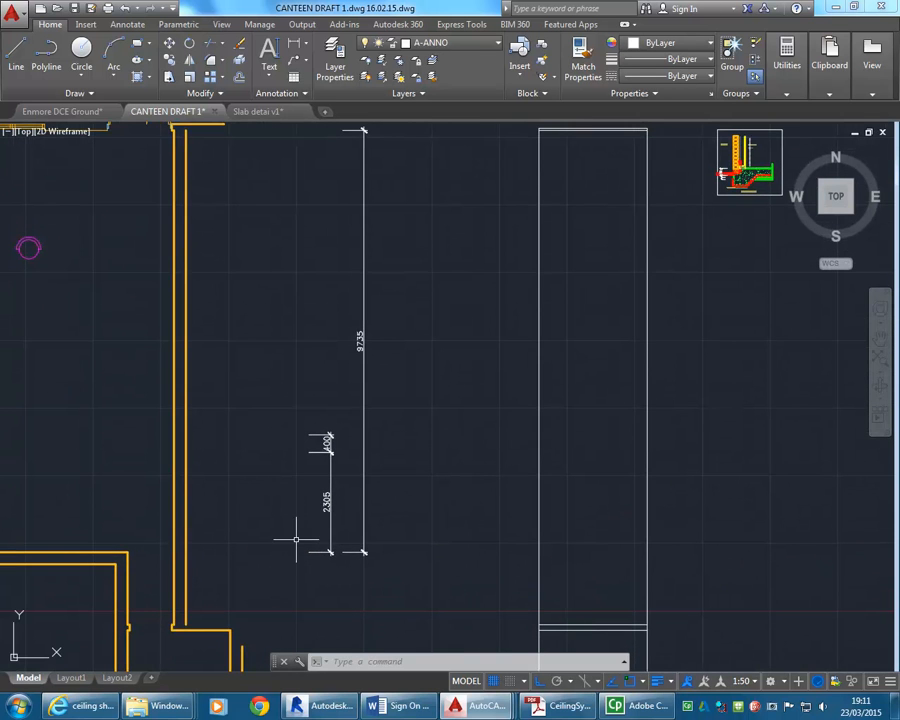
middle_drag(284, 403, 283, 448)
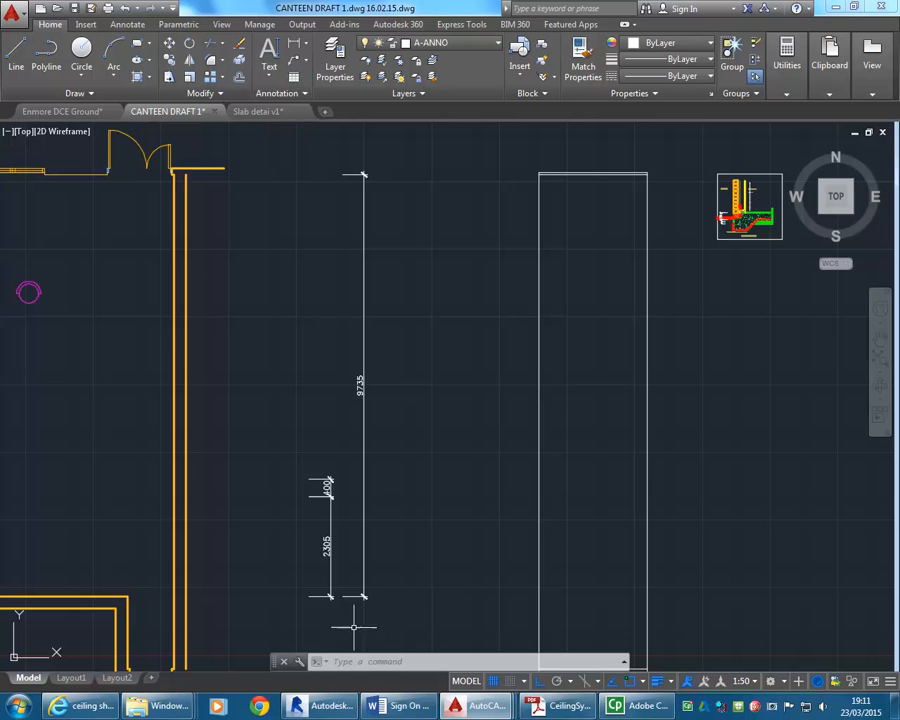
click(366, 573)
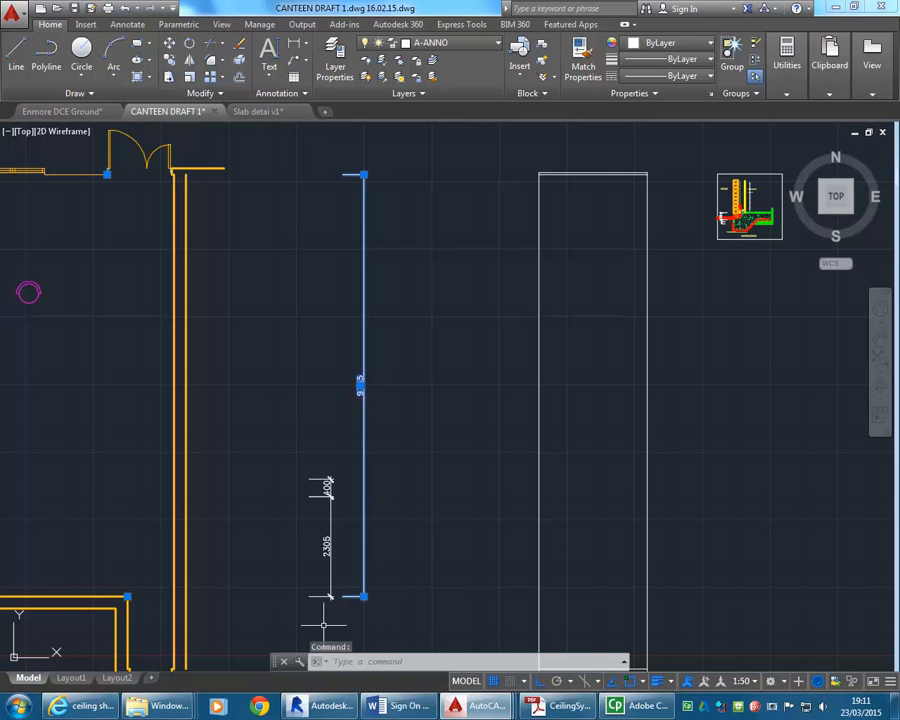
scroll(328, 614, up, 6)
click(472, 527)
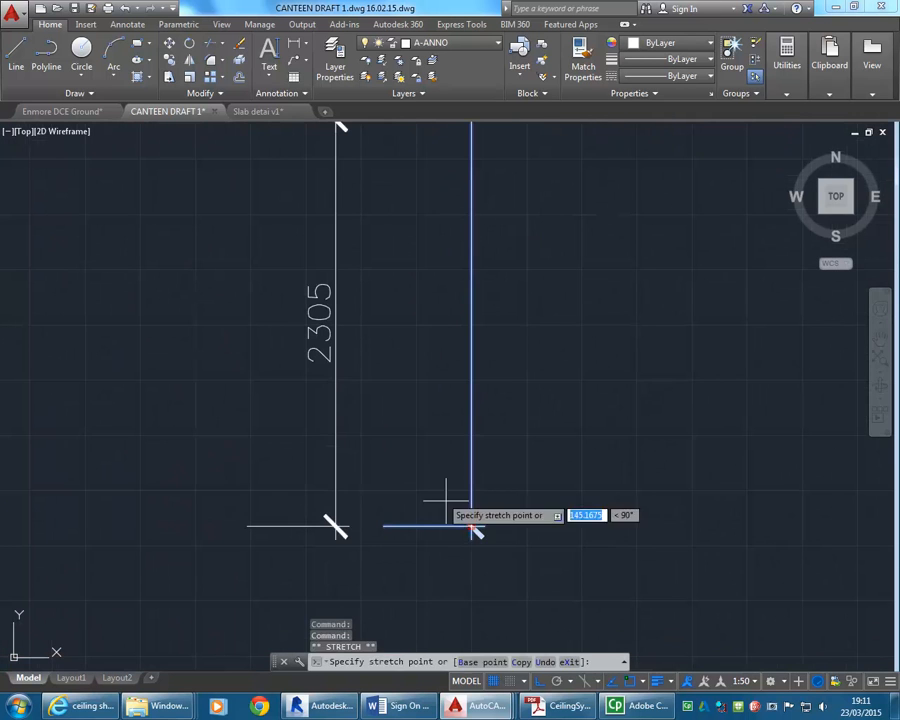
scroll(364, 484, down, 5)
mouse_move(364, 484)
middle_down()
mouse_move(364, 514)
mouse_move(352, 500)
mouse_move(308, 522)
mouse_move(324, 441)
mouse_move(316, 416)
mouse_move(323, 427)
middle_up()
key(Escape)
key(Escape)
scroll(320, 493, up, 2)
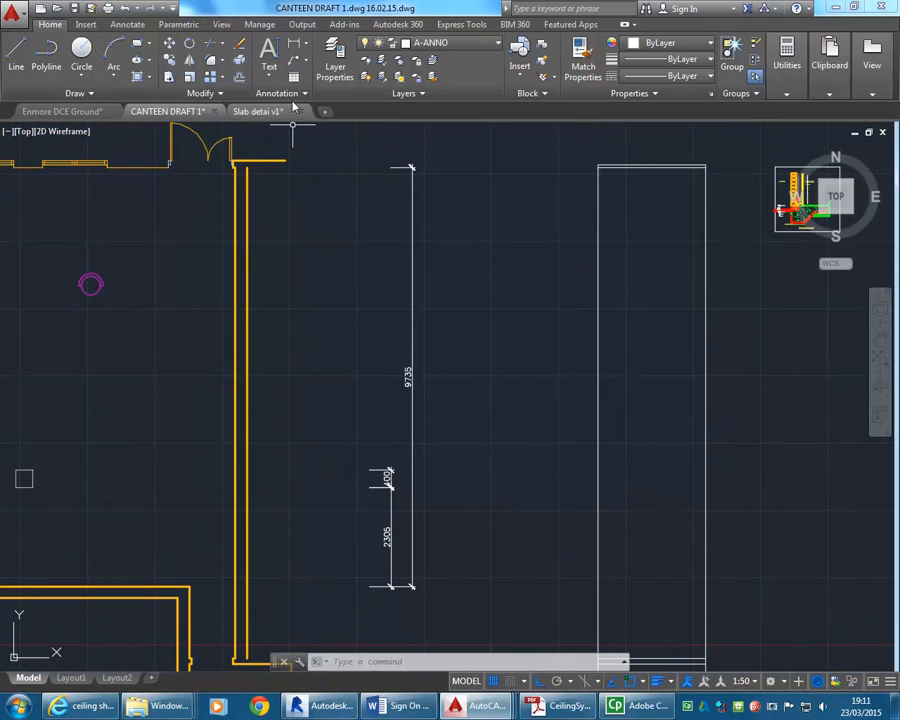
Add a linear dimension from the column's upper corner to the upper wall, placing it in line with the inner dimensions.
click(294, 43)
middle_drag(258, 246, 387, 315)
scroll(200, 480, up, 4)
middle_drag(158, 594, 172, 548)
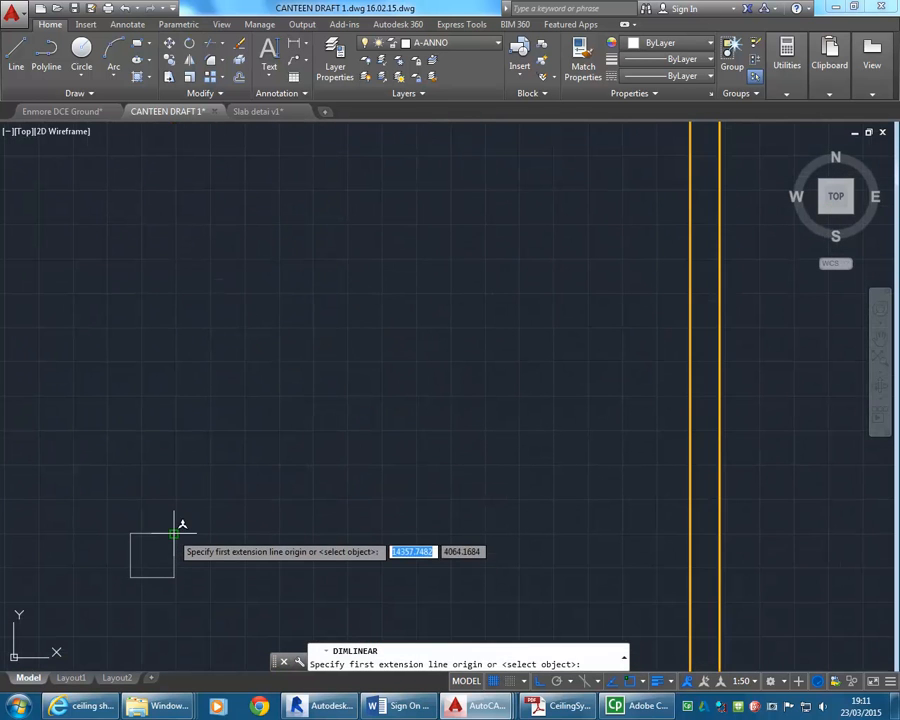
click(175, 533)
scroll(166, 361, down, 4)
middle_drag(166, 363, 179, 549)
scroll(178, 268, up, 5)
middle_drag(171, 452, 151, 352)
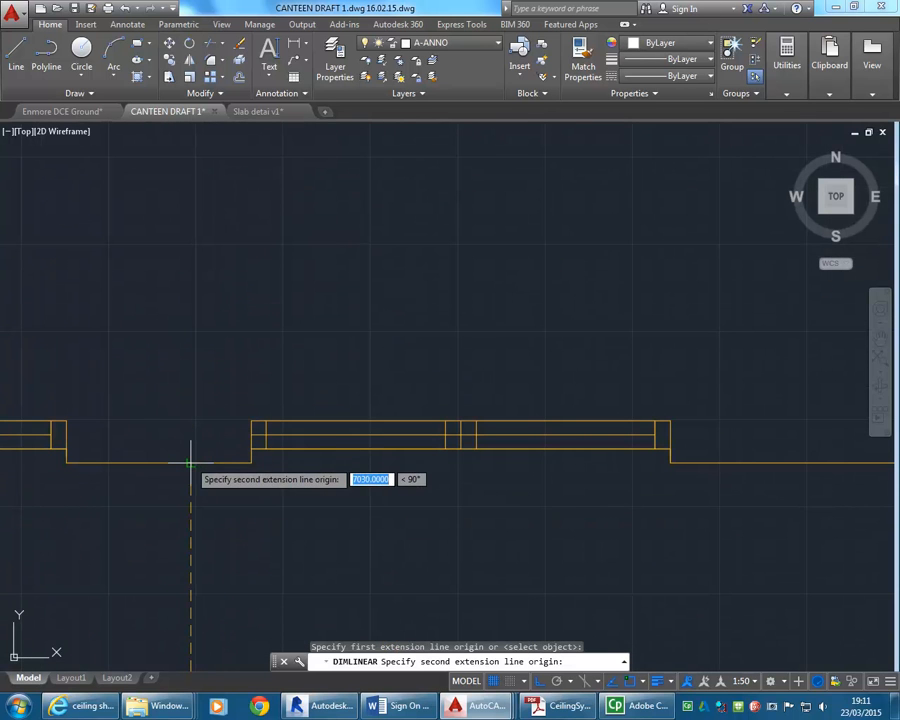
click(191, 464)
scroll(191, 464, down, 3)
scroll(265, 511, up, 5)
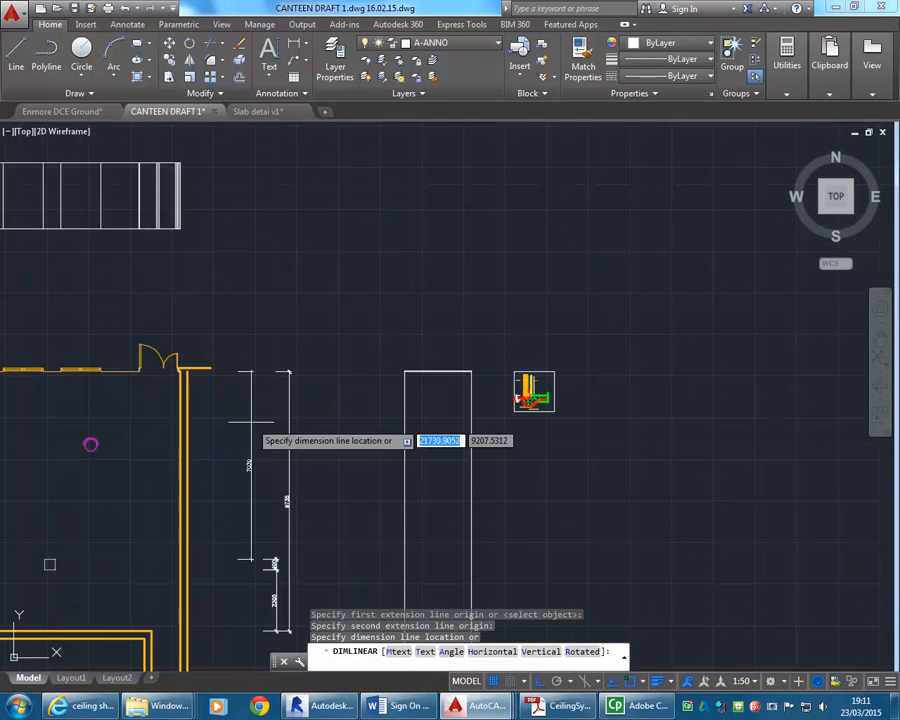
scroll(256, 497, up, 6)
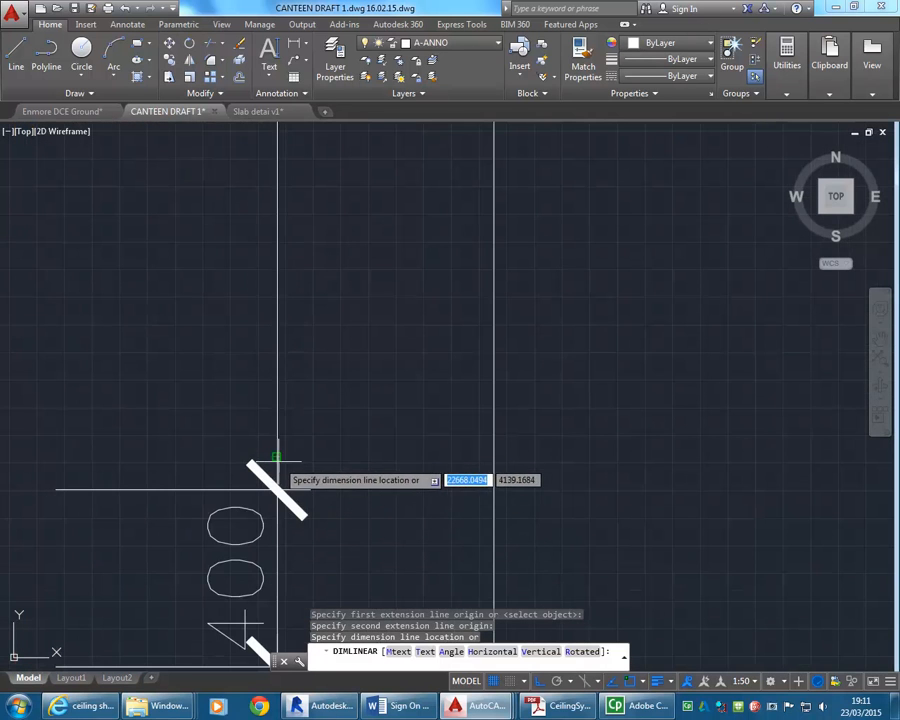
click(275, 466)
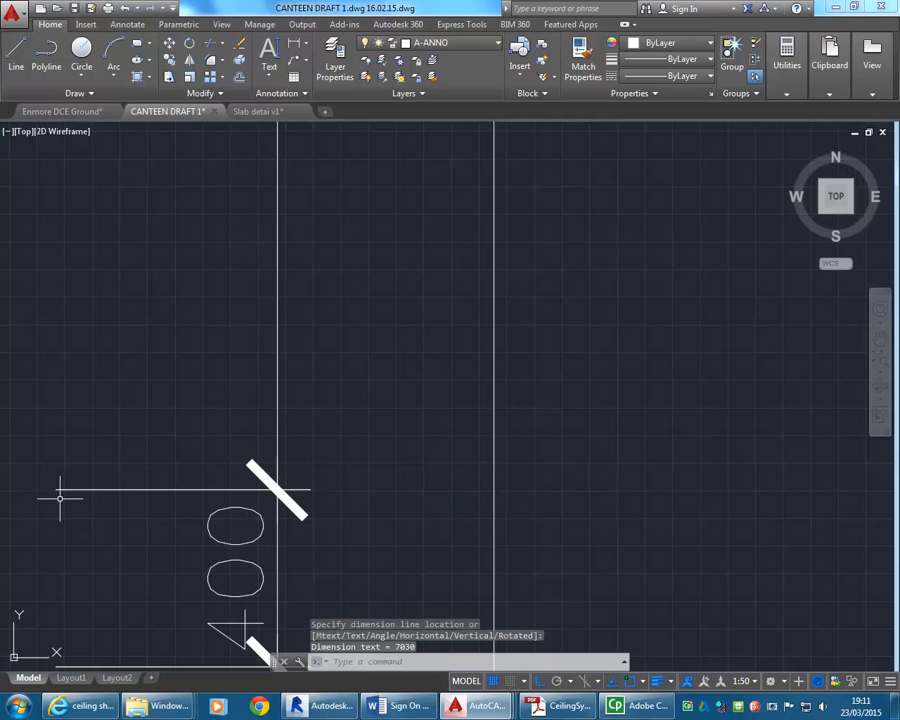
scroll(55, 497, down, 9)
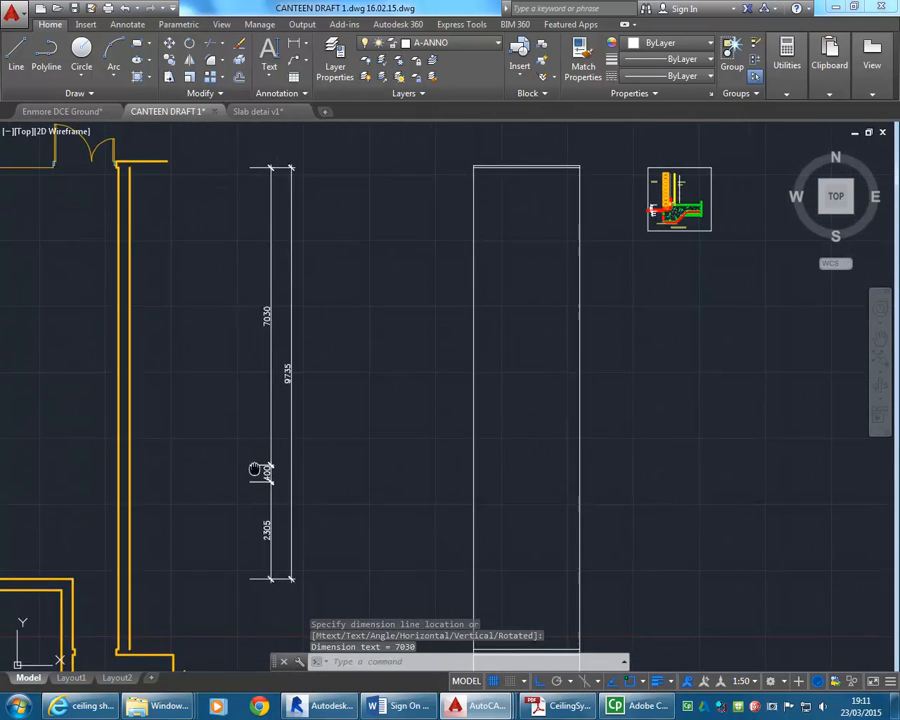
scroll(371, 477, down, 2)
middle_drag(371, 477, 494, 537)
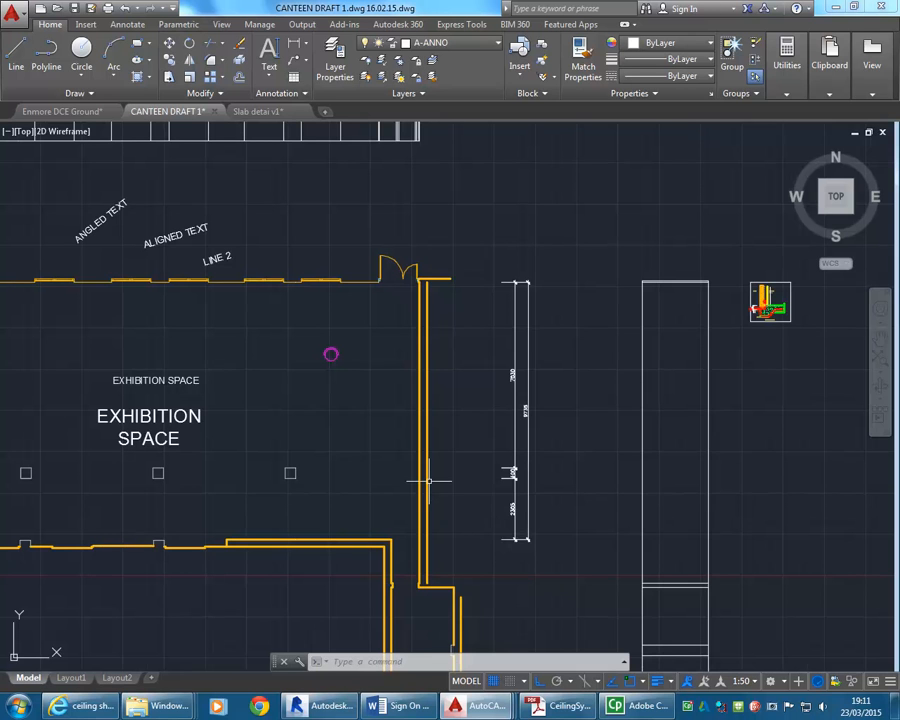
middle_drag(223, 362, 289, 357)
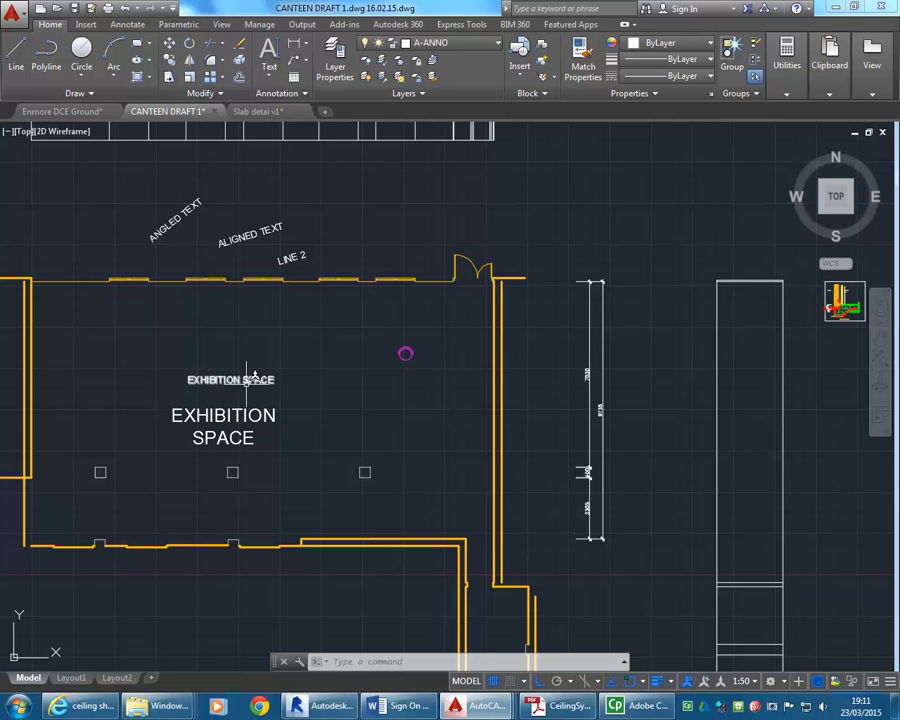
middle_drag(558, 477, 524, 479)
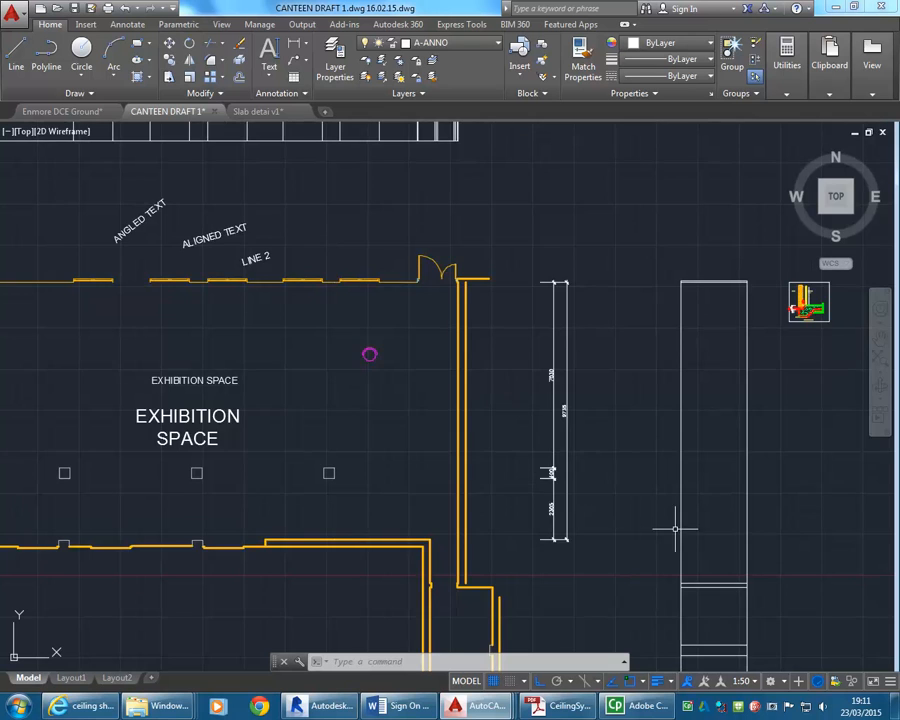
scroll(586, 517, up, 2)
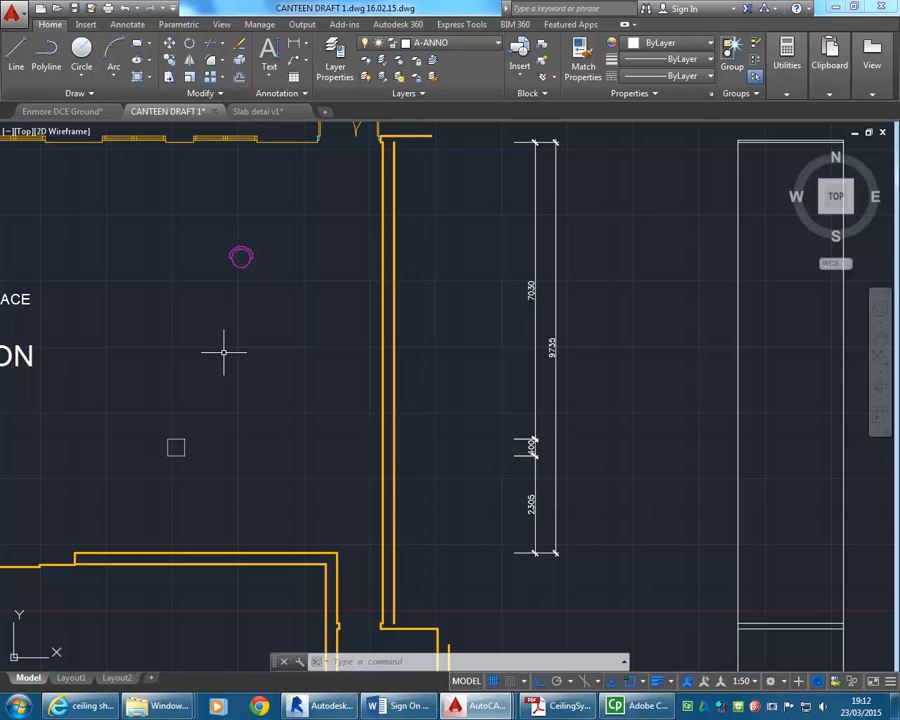
Set the annotation scale of model space to 1:100.
scroll(243, 410, down, 2)
middle_drag(243, 410, 293, 432)
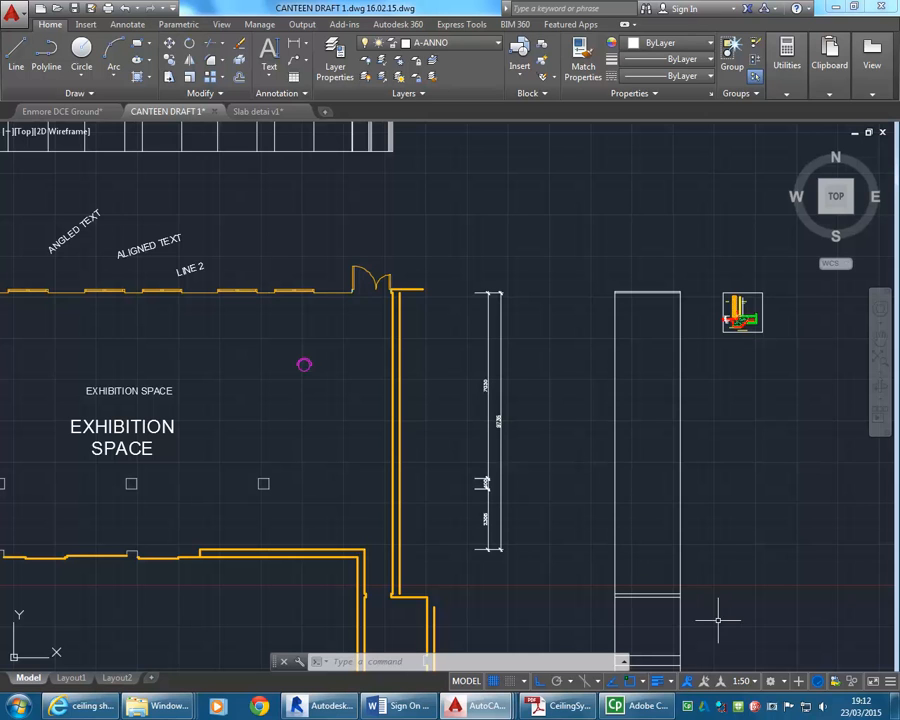
click(754, 685)
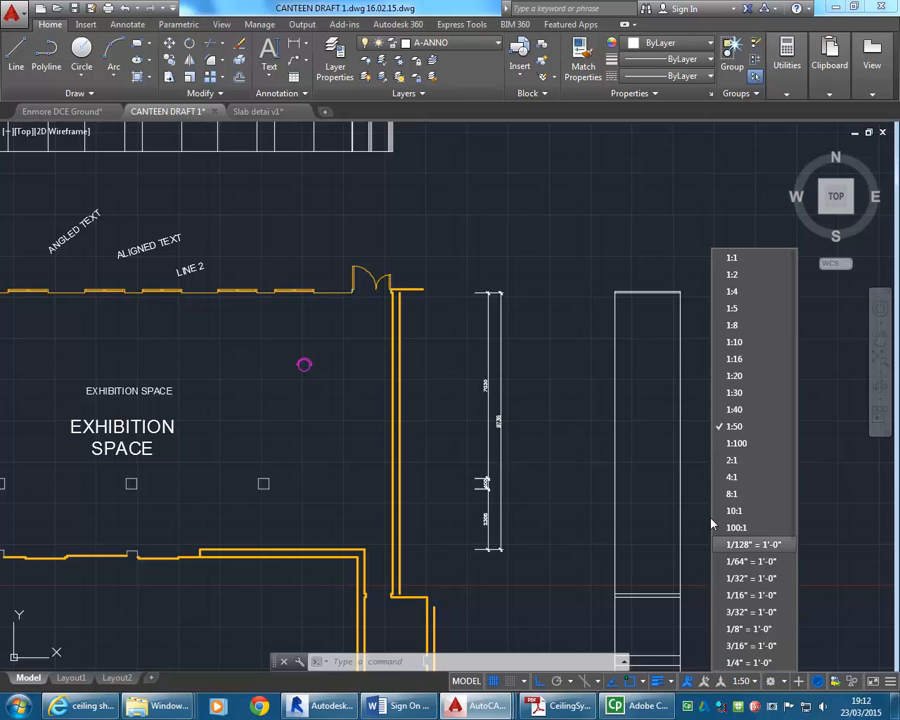
click(740, 442)
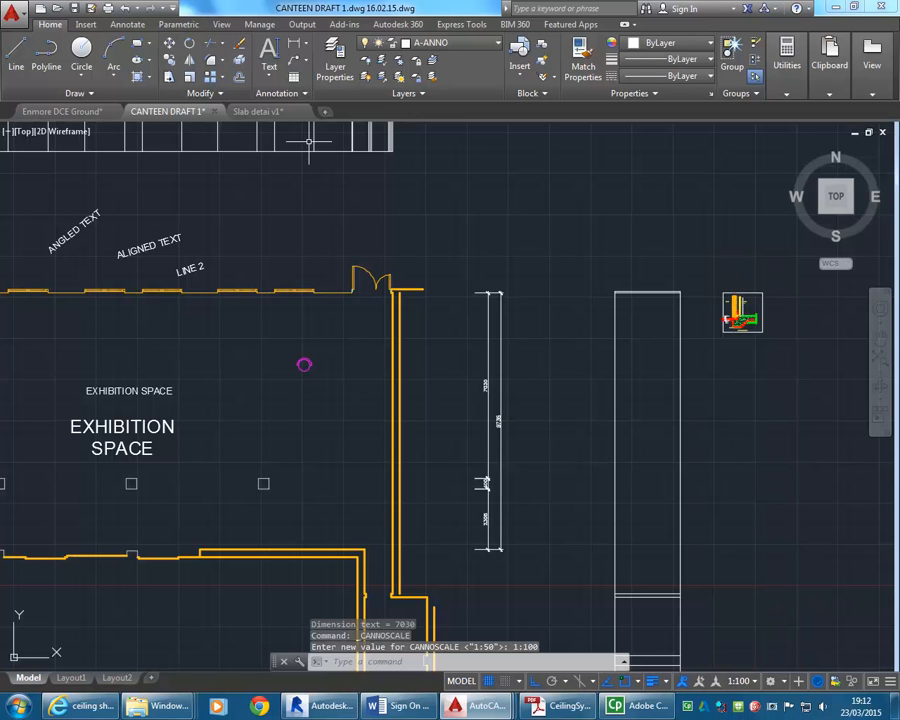
Add a linear dimension from the exhibition space's lower wall corner to its upper wall, placing it outside the existing vertical dimensions.
click(295, 45)
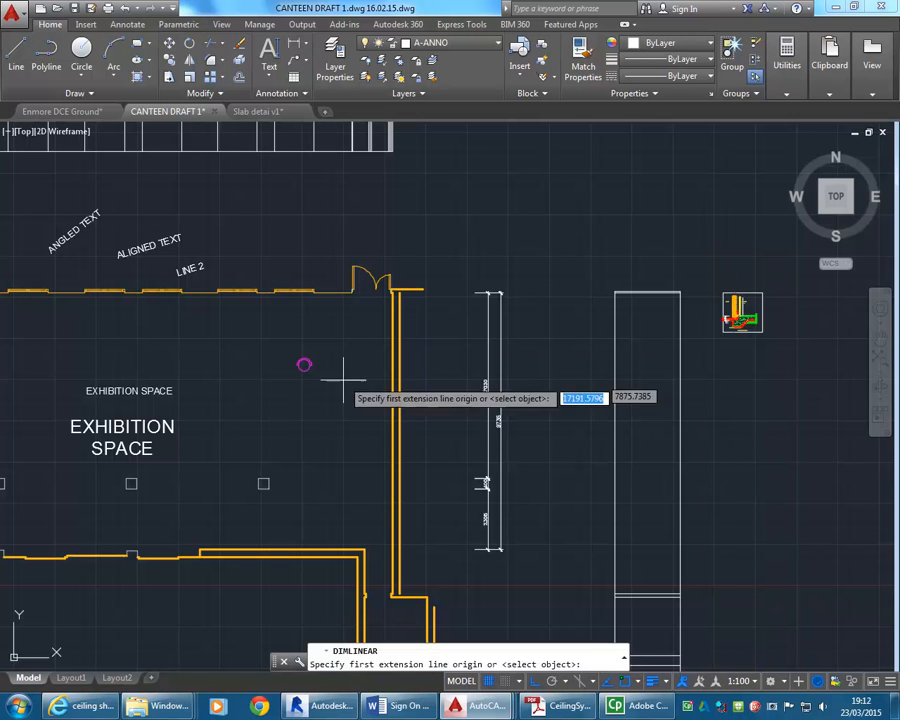
click(365, 548)
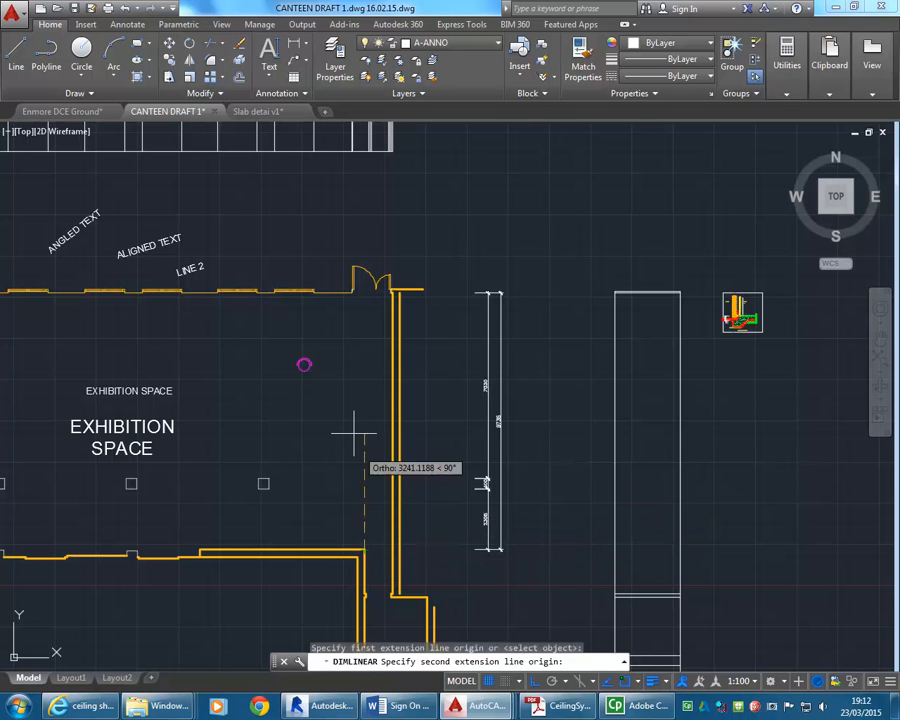
scroll(333, 265, up, 8)
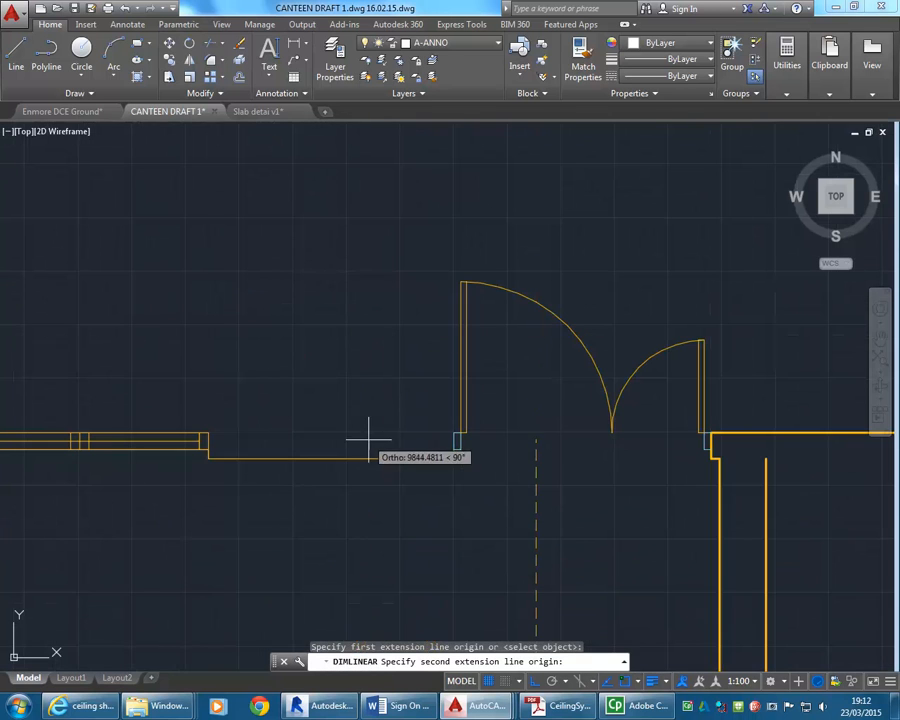
click(330, 458)
scroll(271, 402, down, 8)
middle_drag(271, 402, 263, 398)
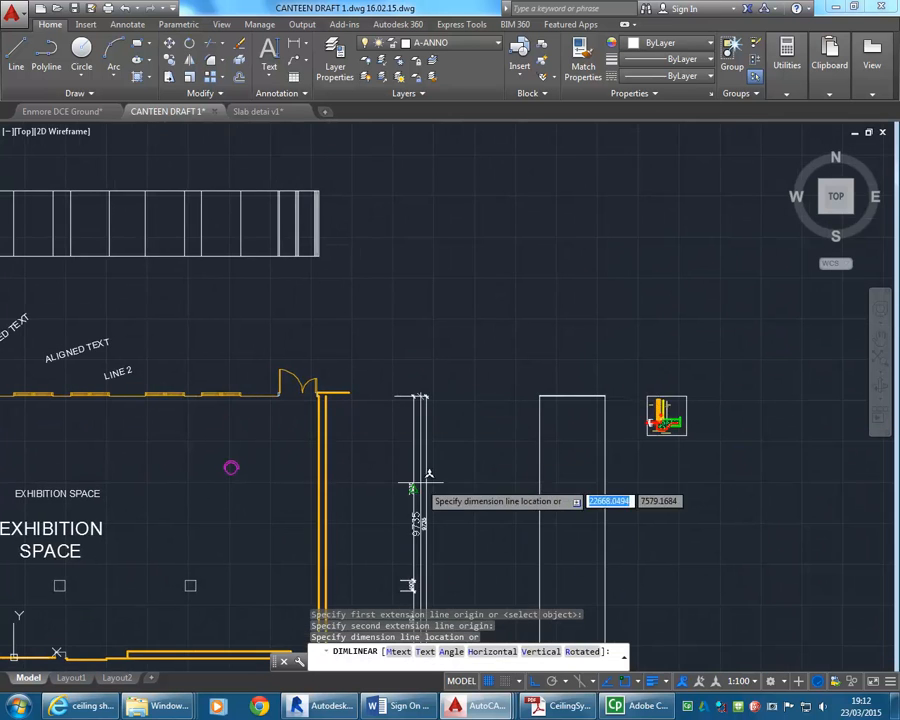
middle_drag(434, 477, 364, 343)
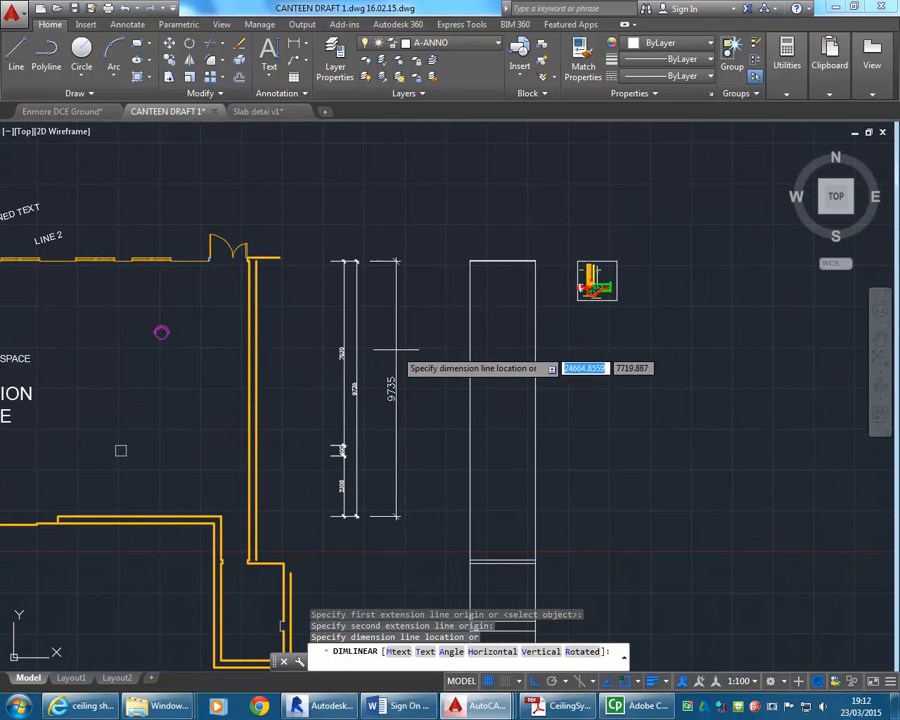
click(398, 348)
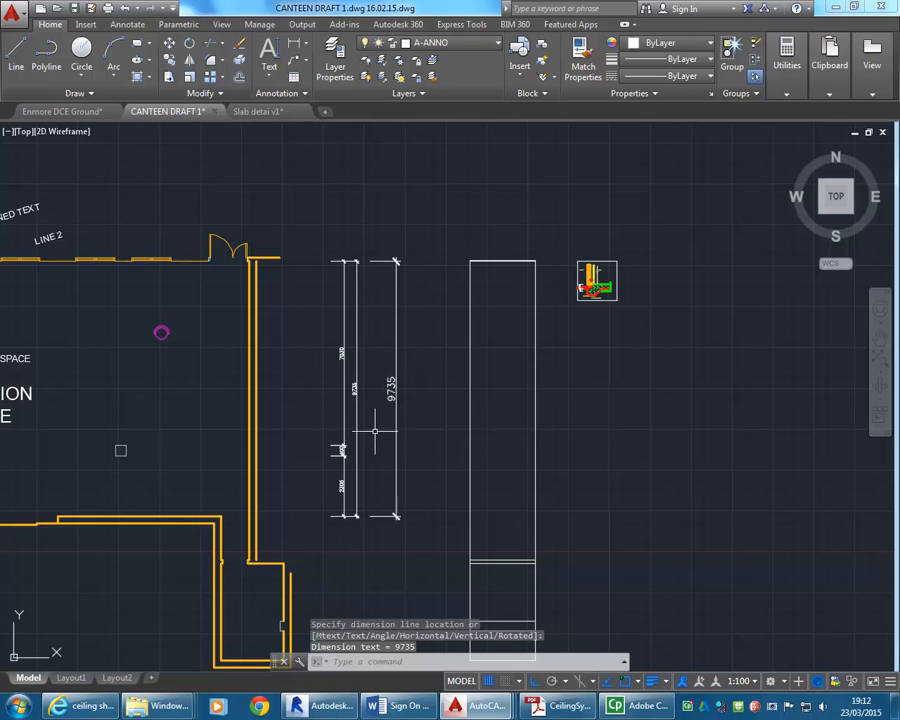
Compare the new dimension's size with the existing ones, view Layout1 and Layout2, and return to Layout1.
scroll(376, 405, up, 7)
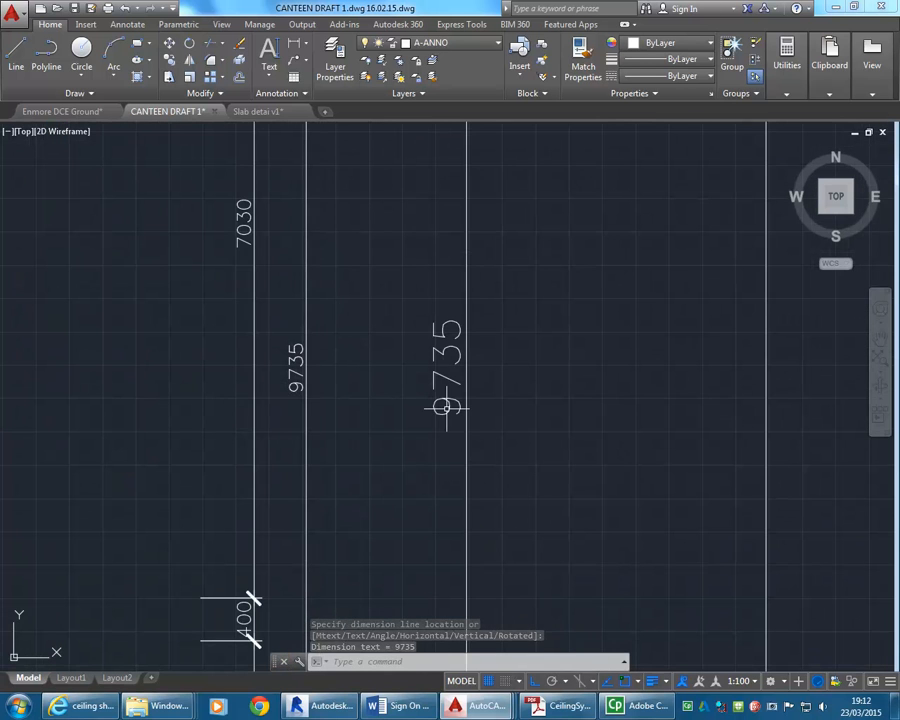
scroll(405, 384, down, 4)
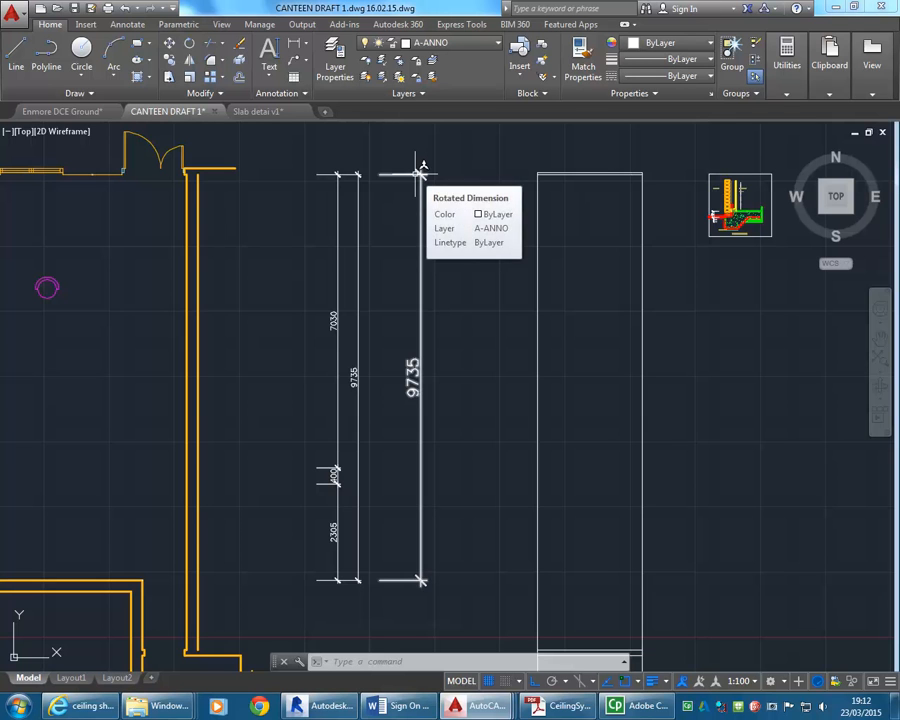
scroll(247, 391, down, 3)
middle_drag(247, 391, 329, 393)
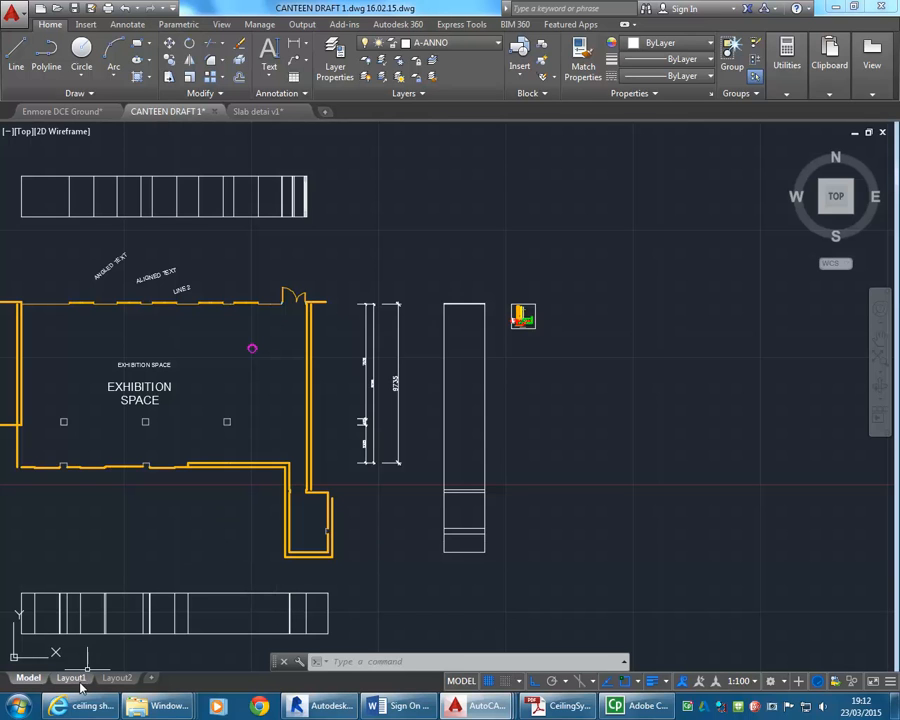
mouse_move(69, 681)
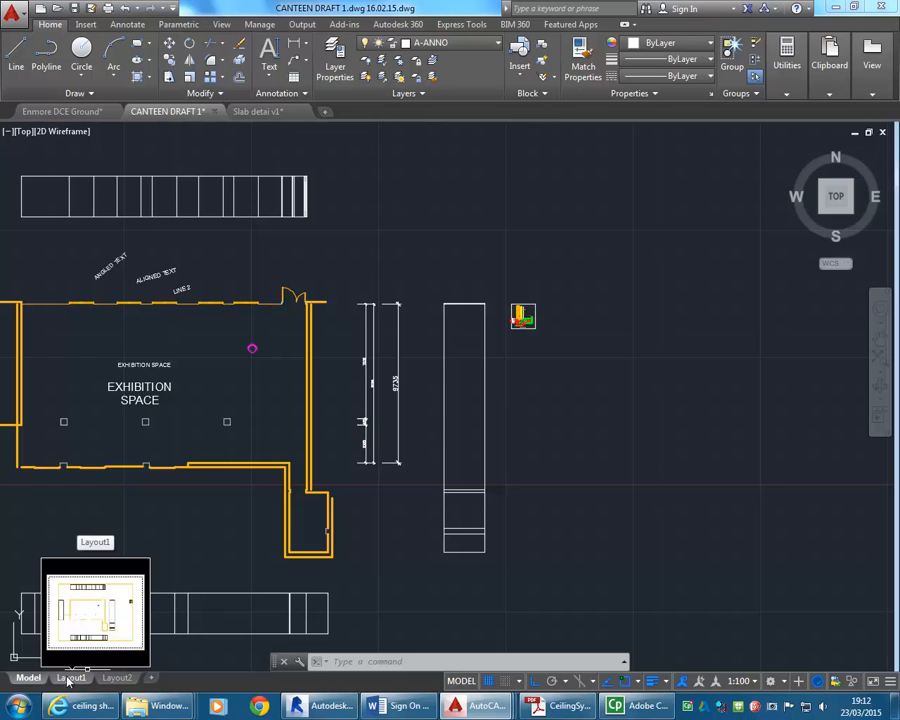
click(70, 678)
mouse_move(115, 680)
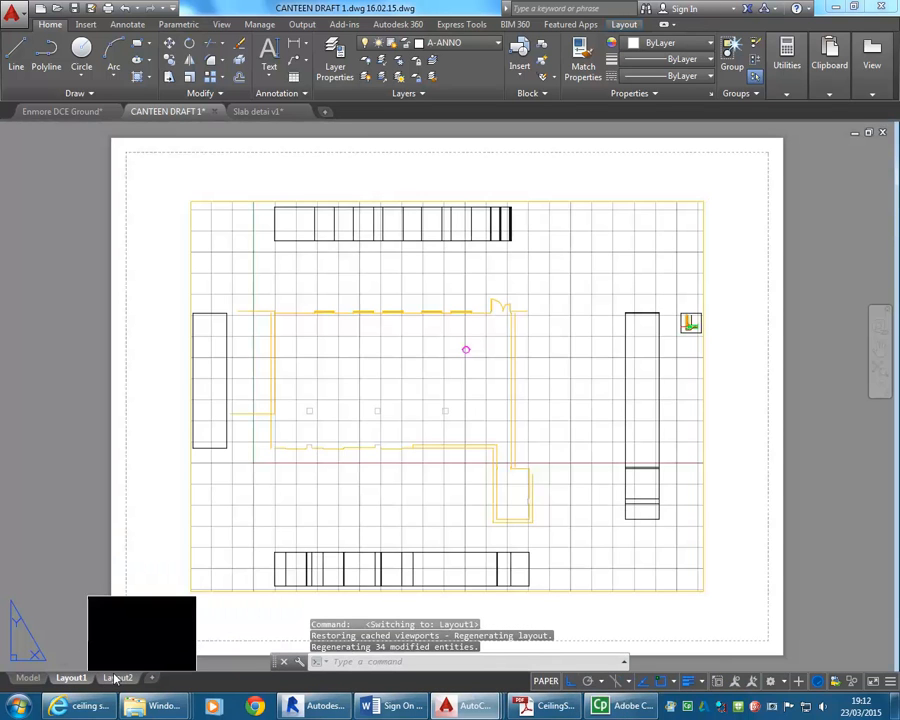
click(115, 680)
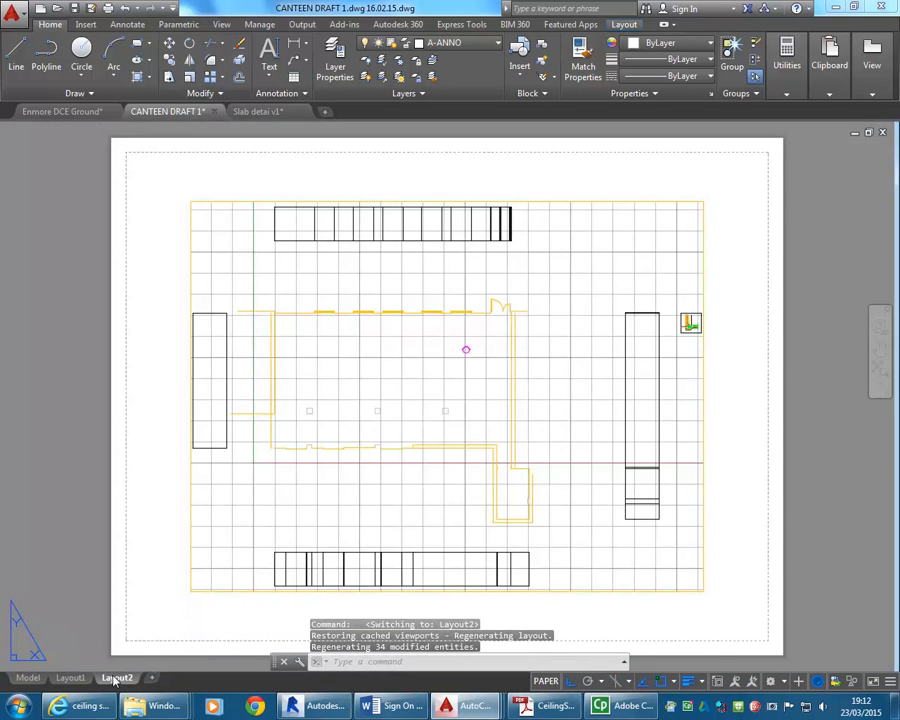
click(67, 681)
click(121, 679)
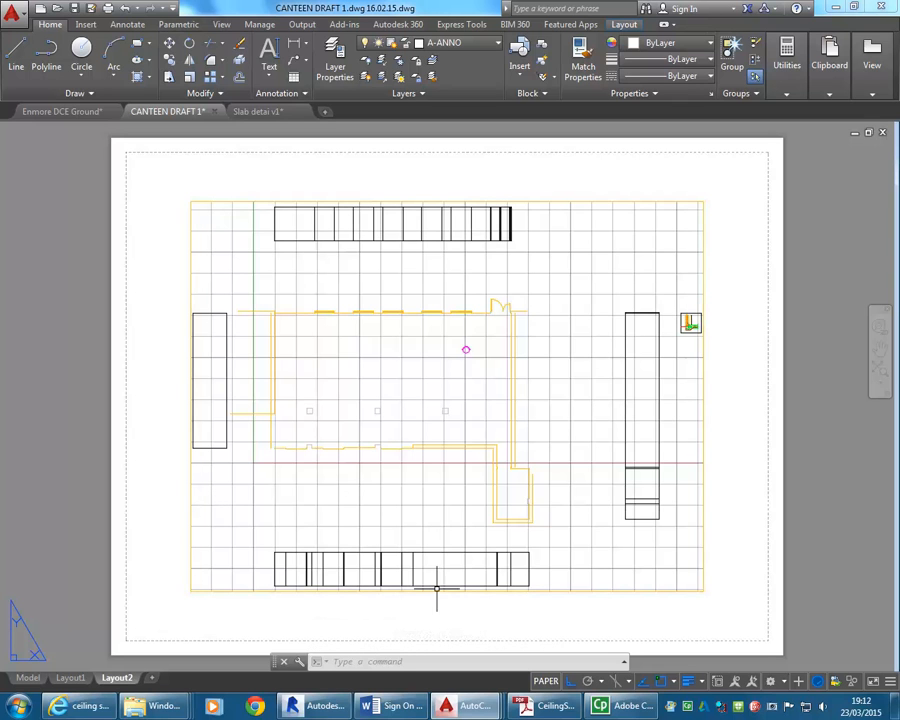
click(72, 678)
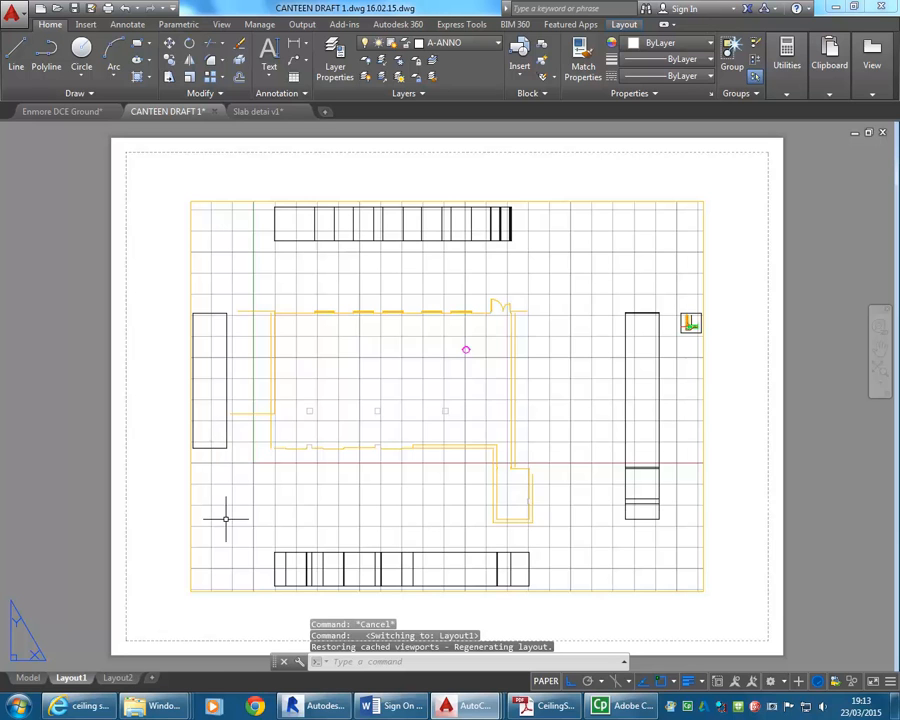
right_click(71, 679)
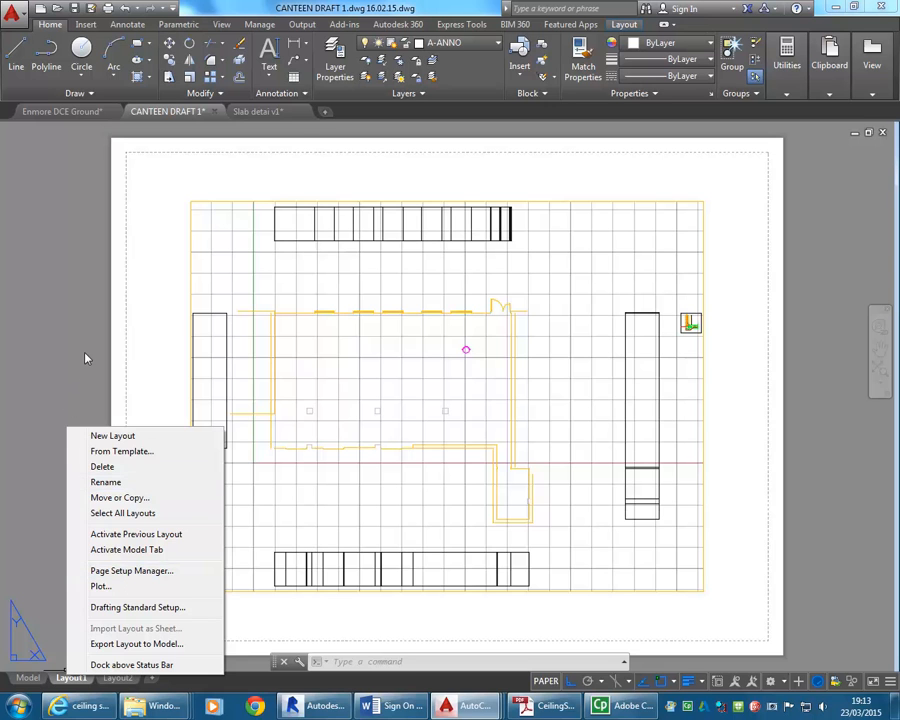
click(148, 399)
click(155, 379)
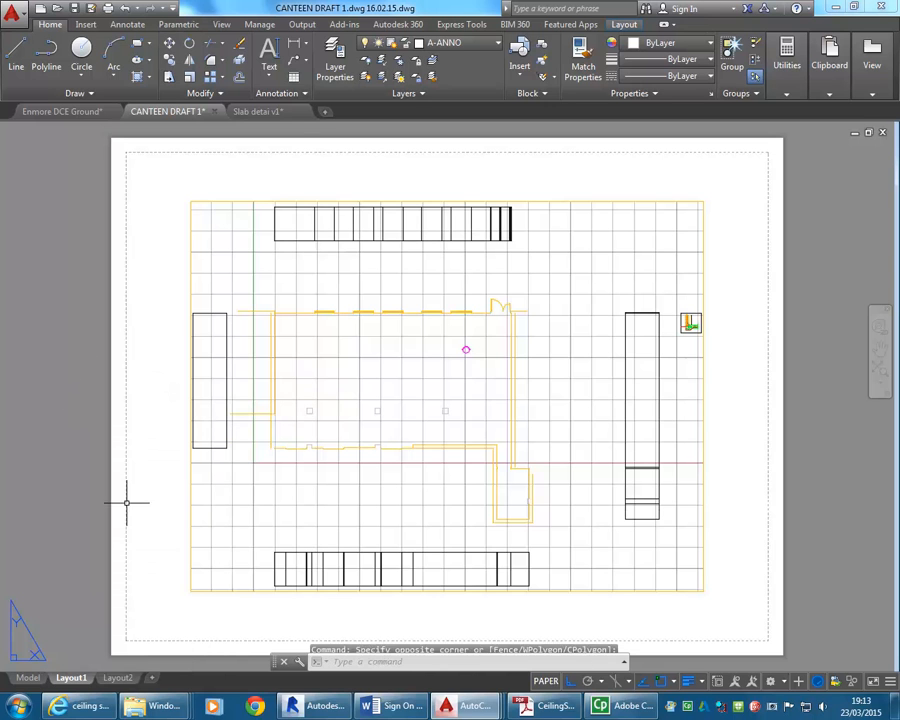
right_click(72, 678)
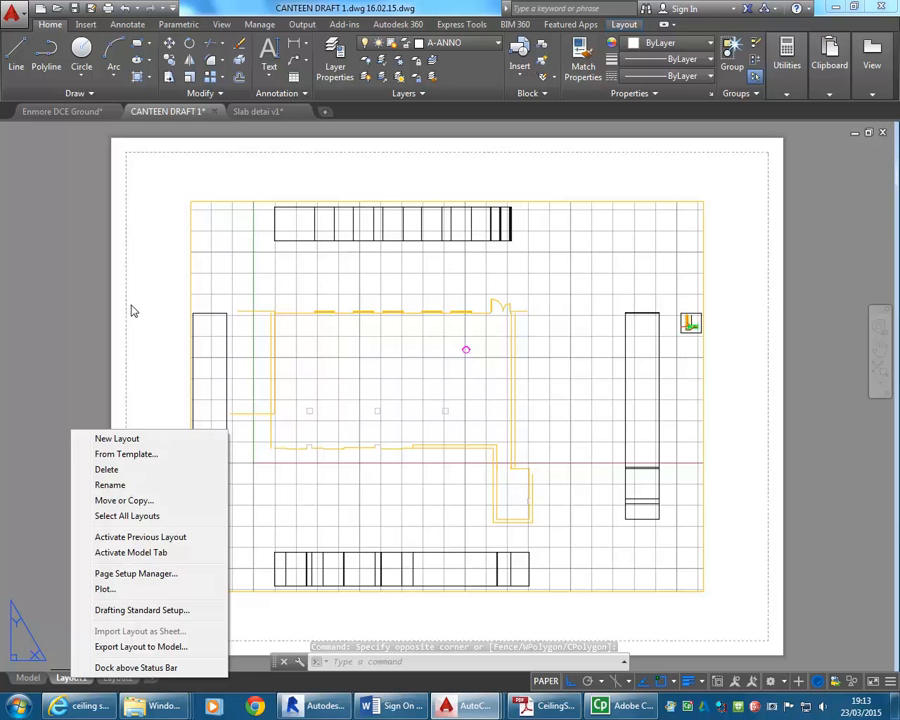
click(161, 361)
click(168, 341)
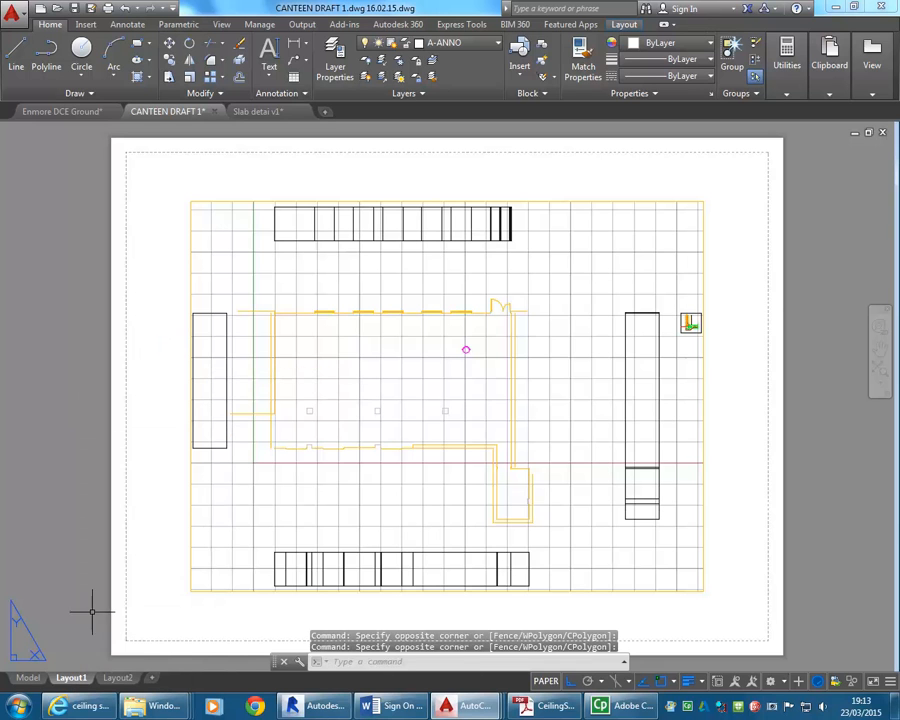
Open Layout1's page setup for modification and set its plotter to DWG To PDF.pc3.
right_click(72, 678)
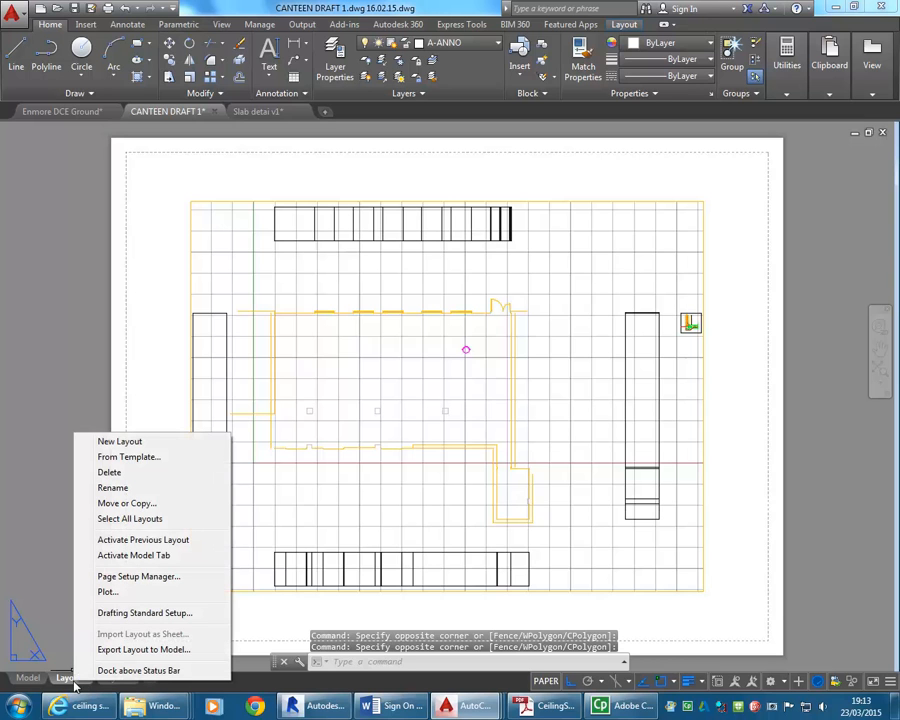
click(127, 577)
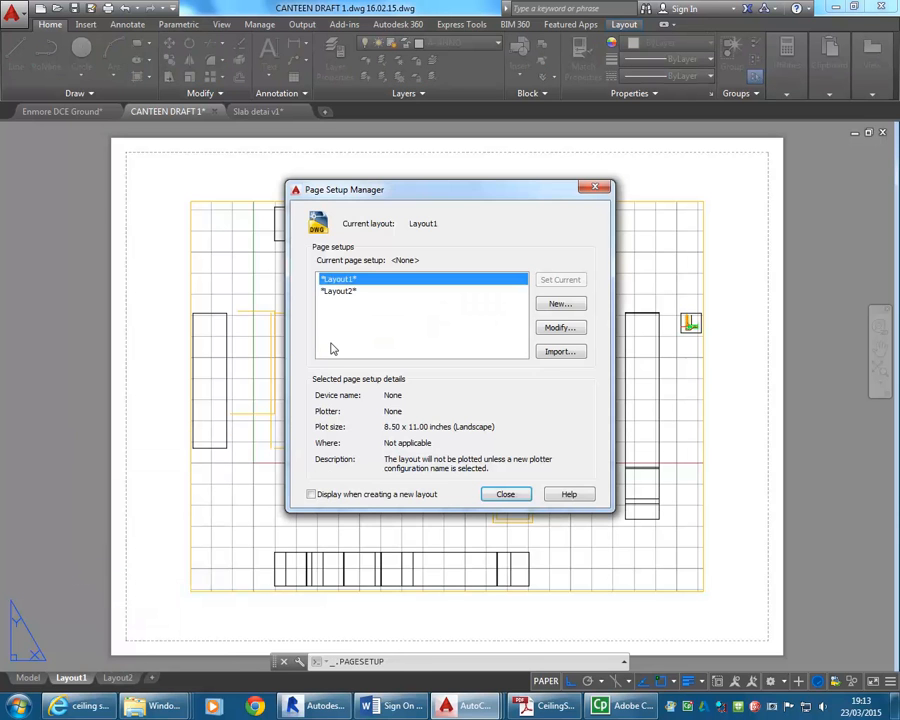
click(558, 329)
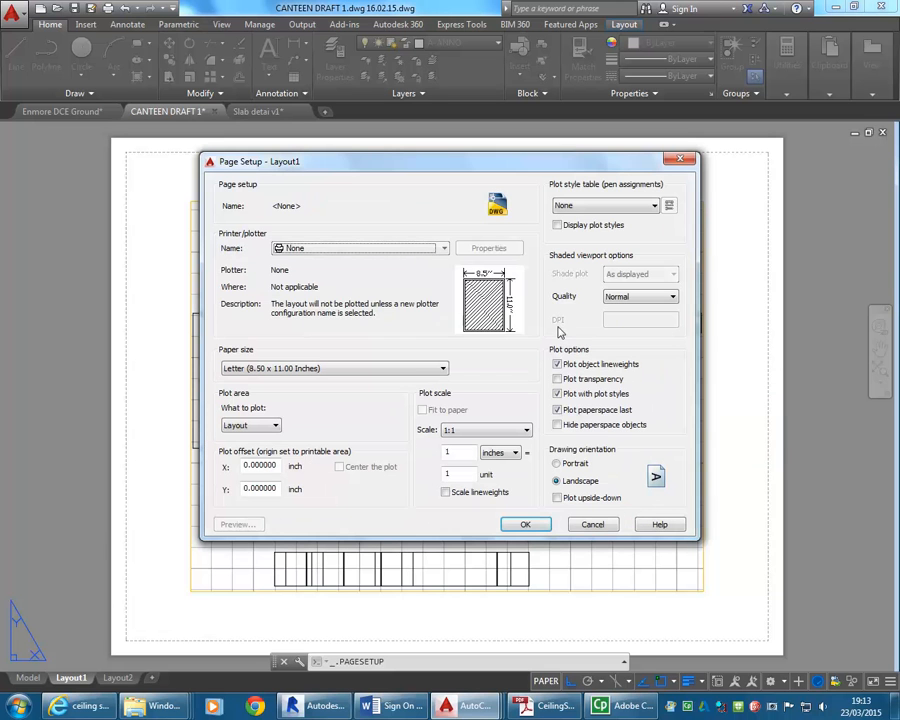
click(363, 252)
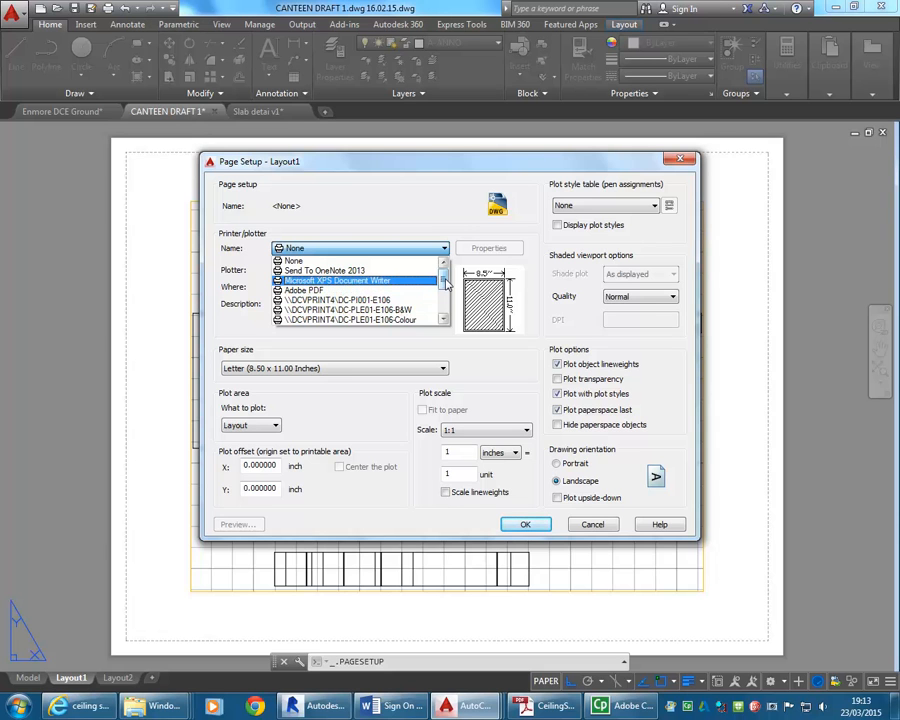
scroll(446, 284, down, 2)
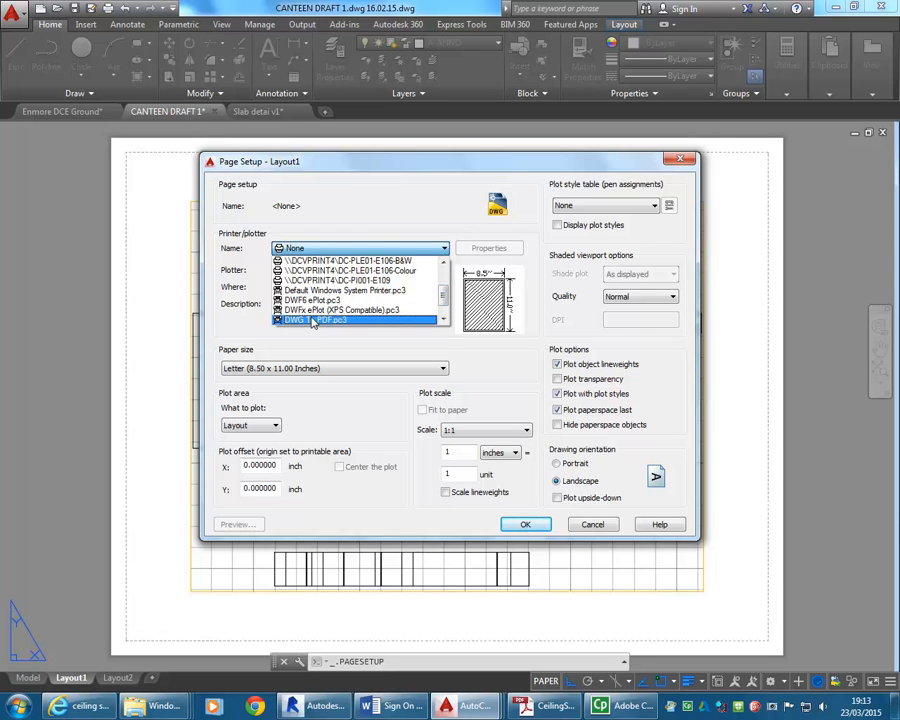
click(313, 320)
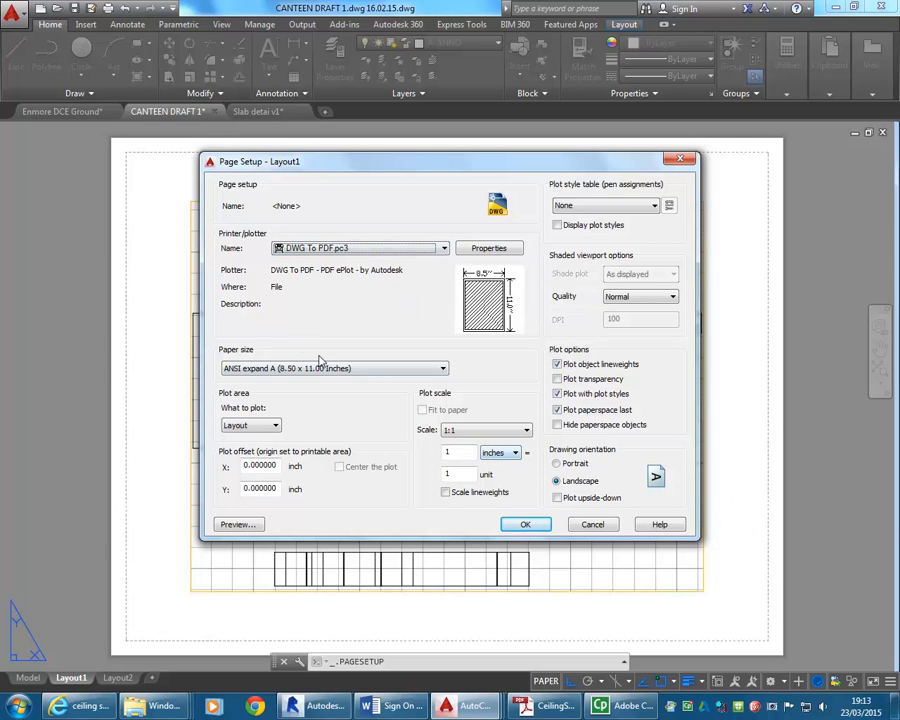
Set Layout1's plot units to mm and its plot scale to 1:1.
click(503, 453)
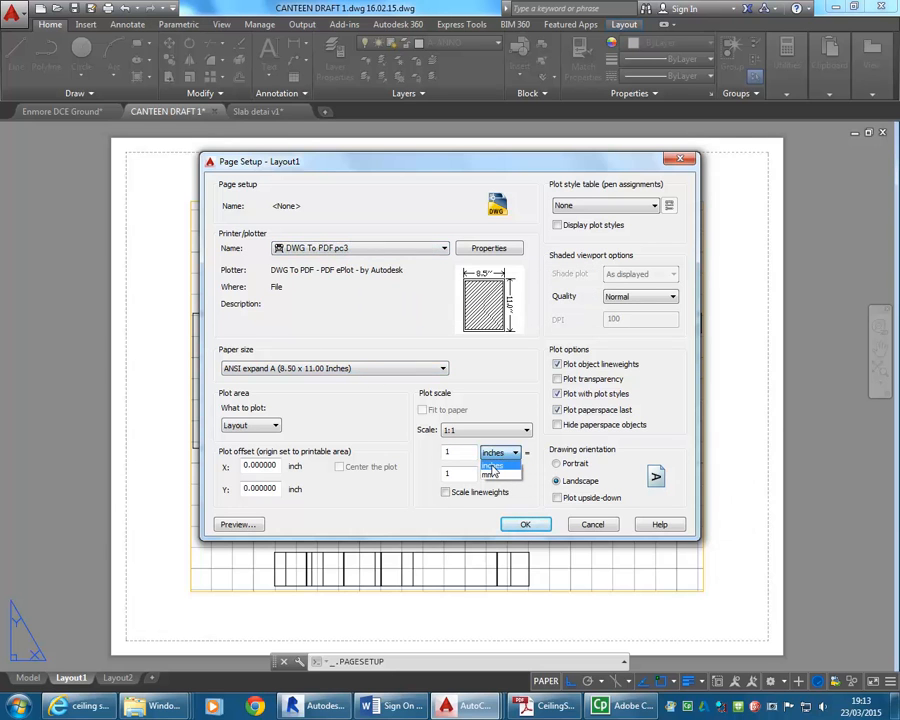
click(491, 466)
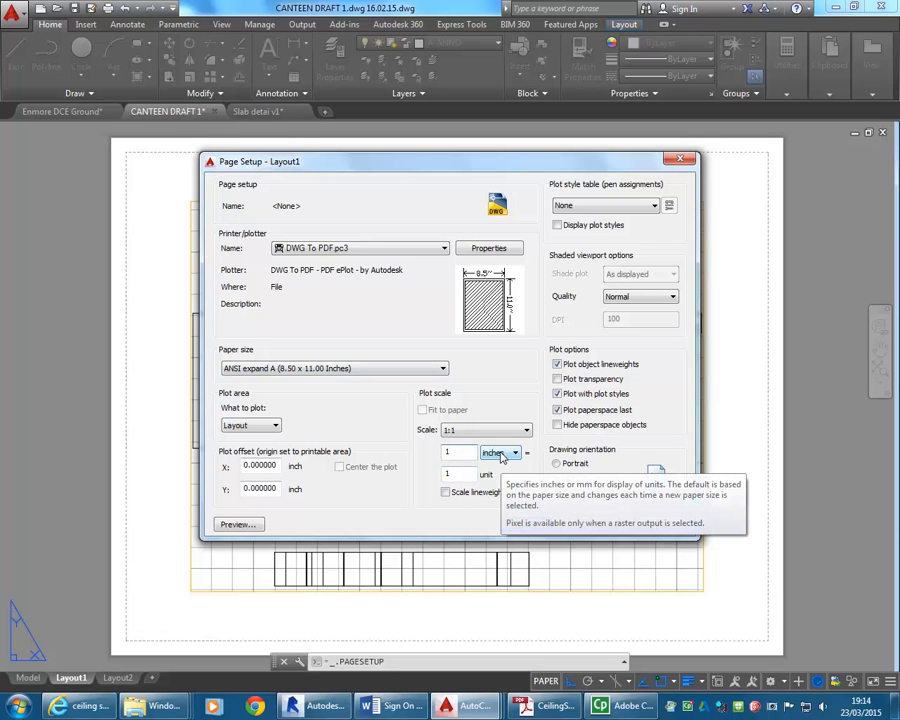
click(502, 455)
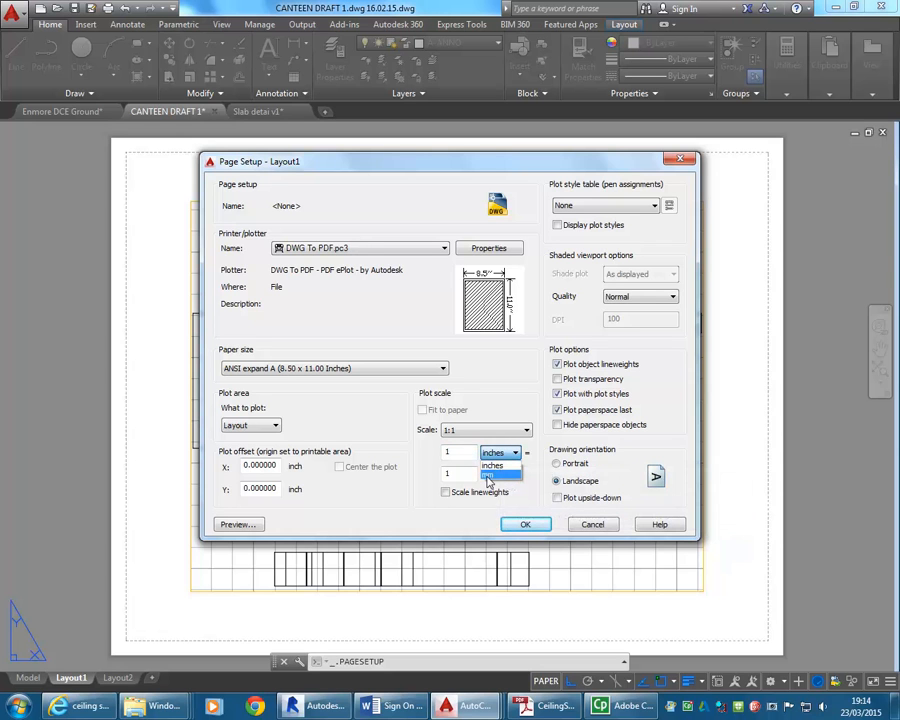
click(488, 476)
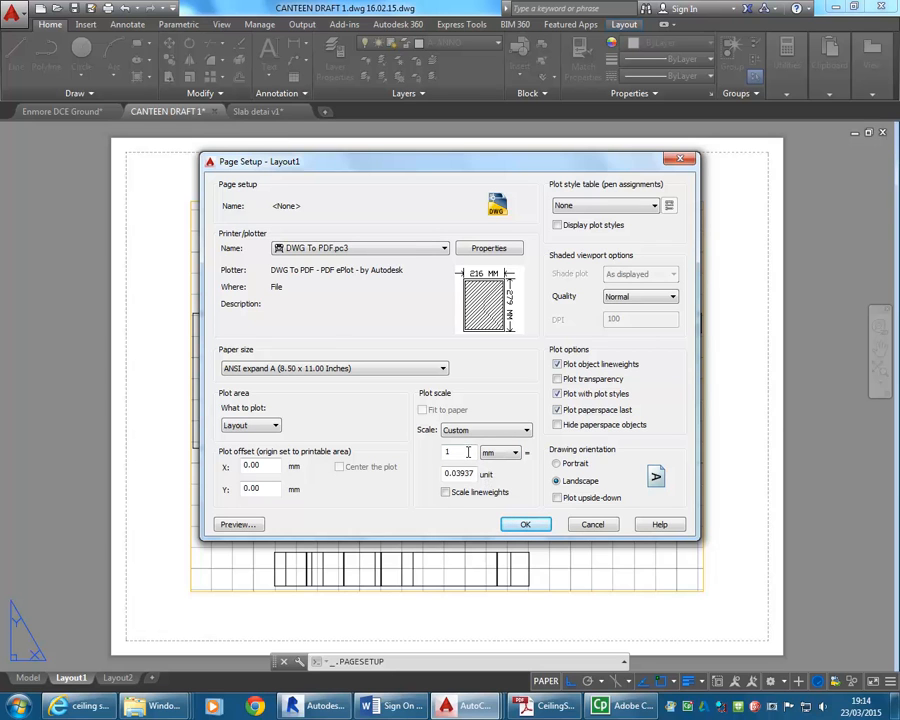
click(478, 429)
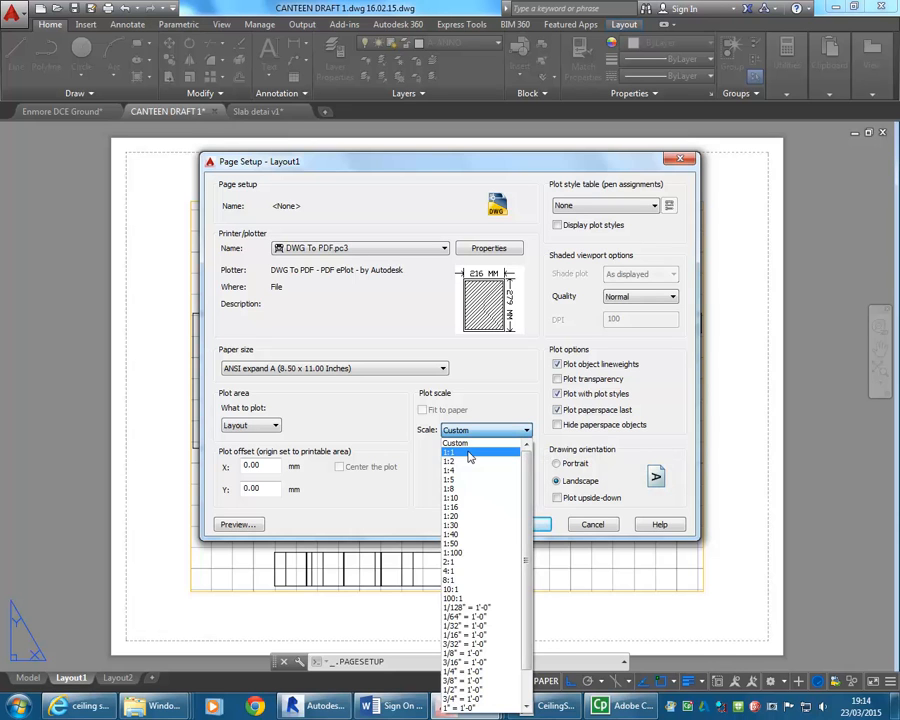
click(469, 455)
click(494, 455)
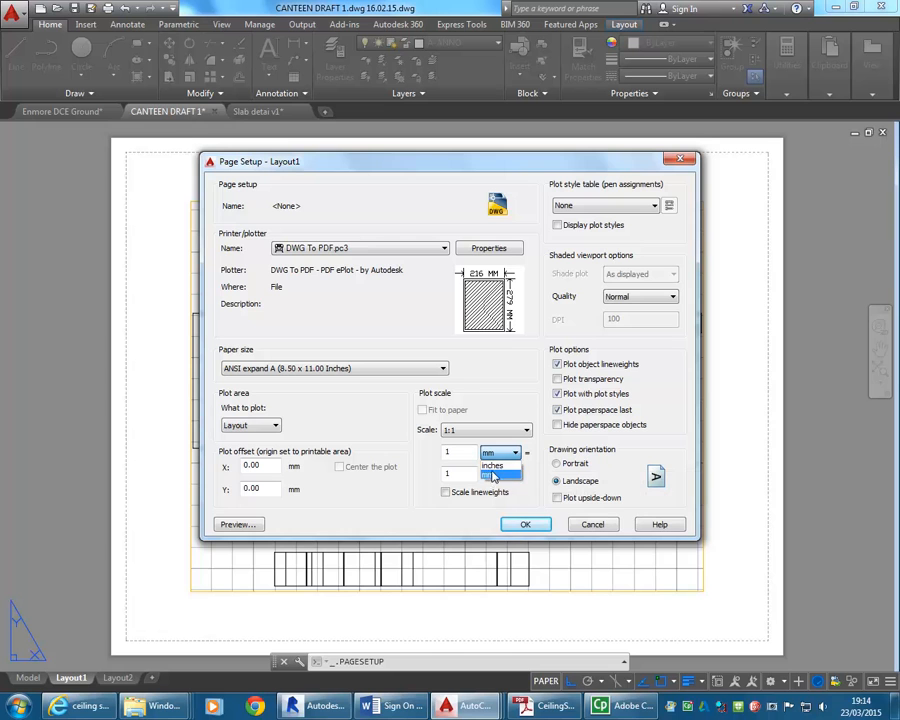
click(492, 477)
click(484, 432)
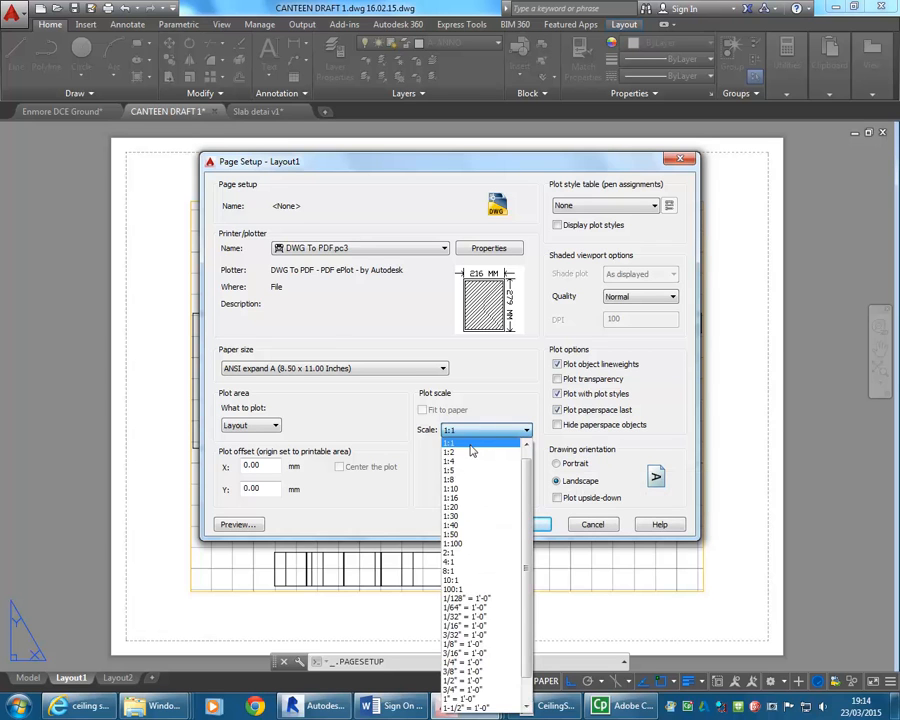
click(470, 444)
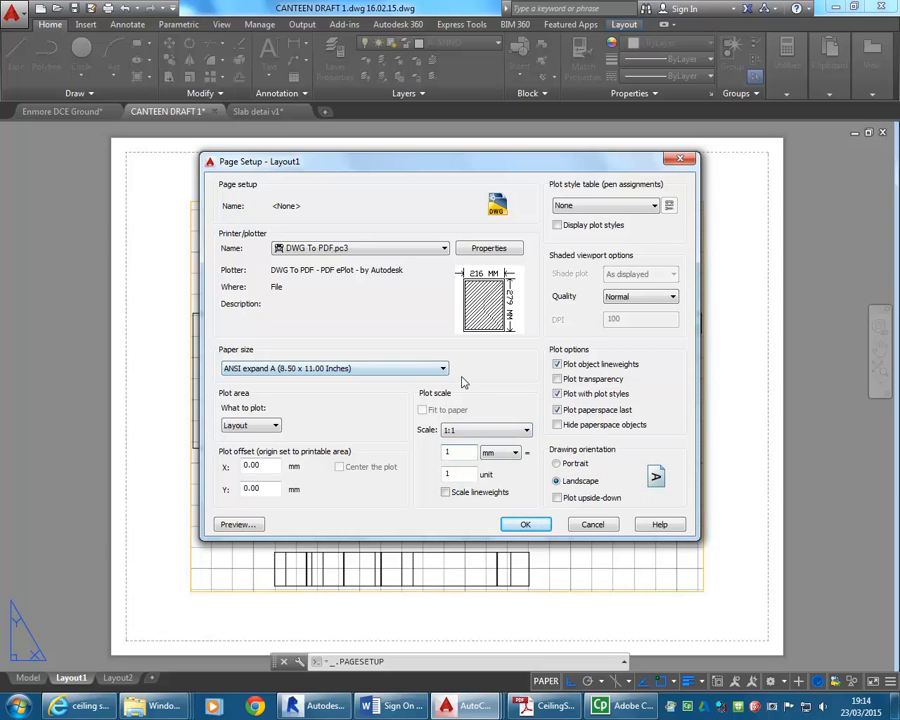
Set Layout1's paper size to ISO full bleed A1 (841.00 x 594.00 MM).
click(427, 372)
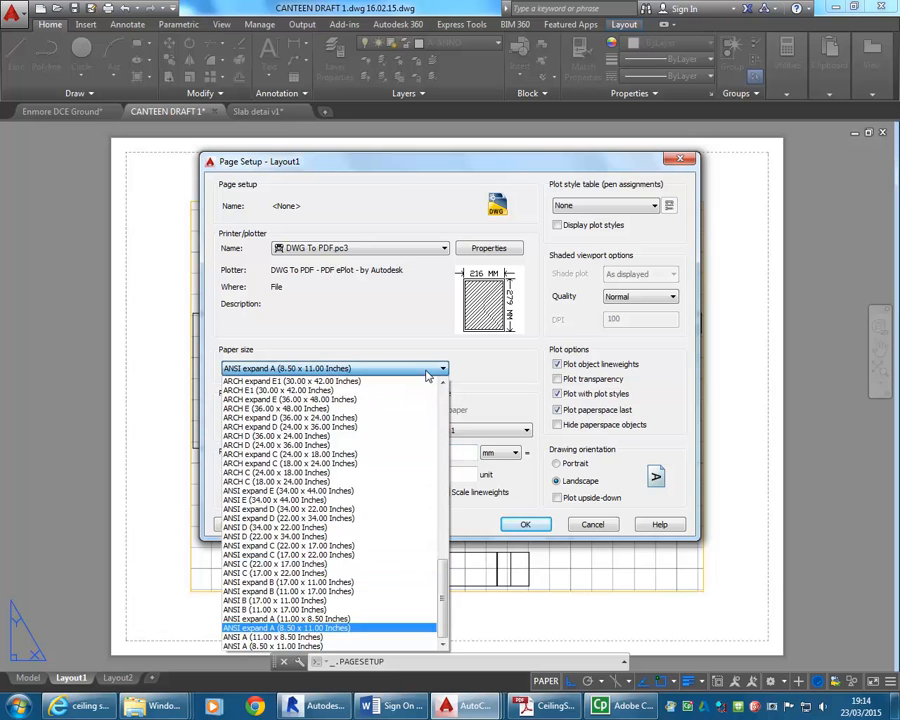
scroll(427, 375, up, 20)
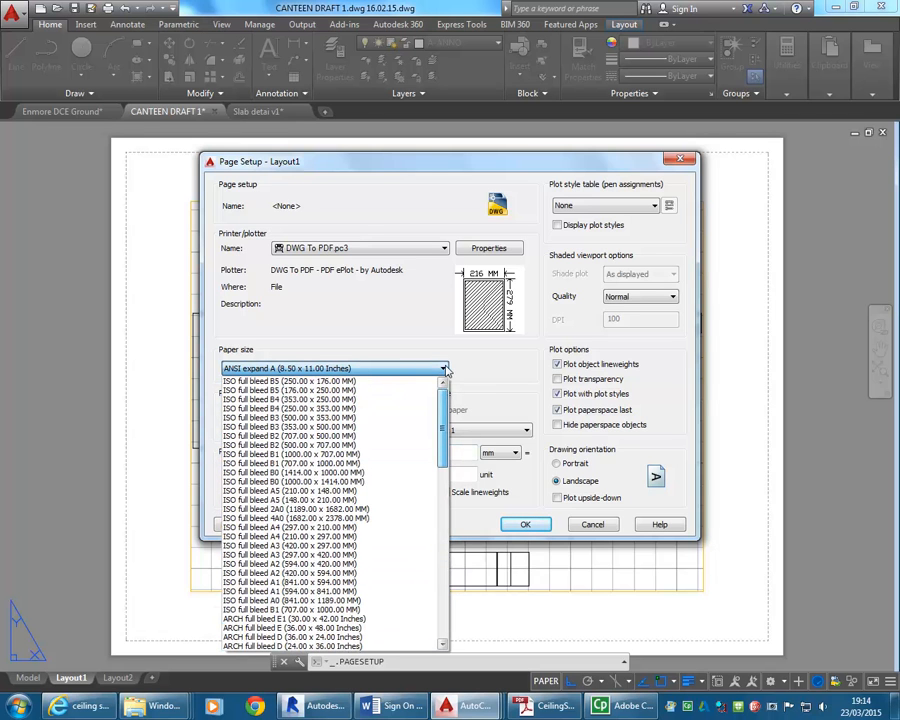
mouse_move(443, 419)
mouse_down()
mouse_move(443, 453)
mouse_move(443, 432)
mouse_up()
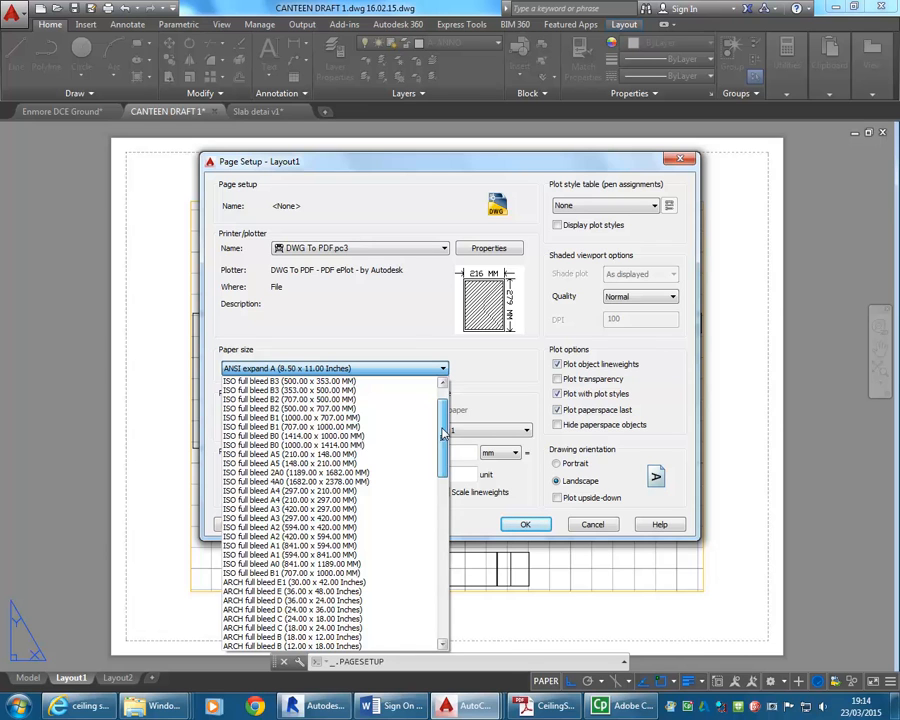
drag(443, 432, 443, 445)
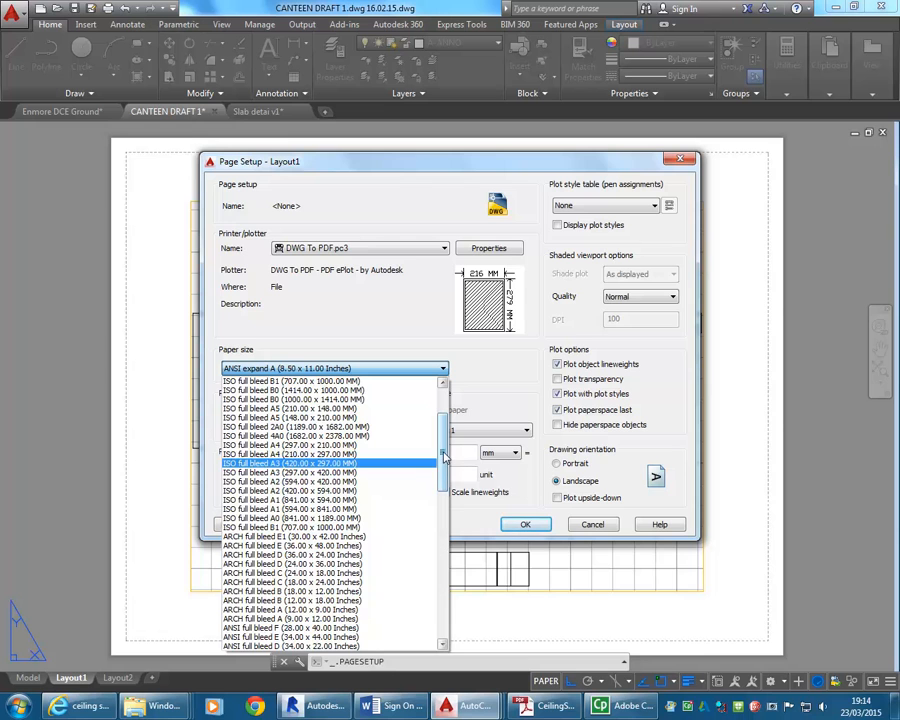
click(347, 500)
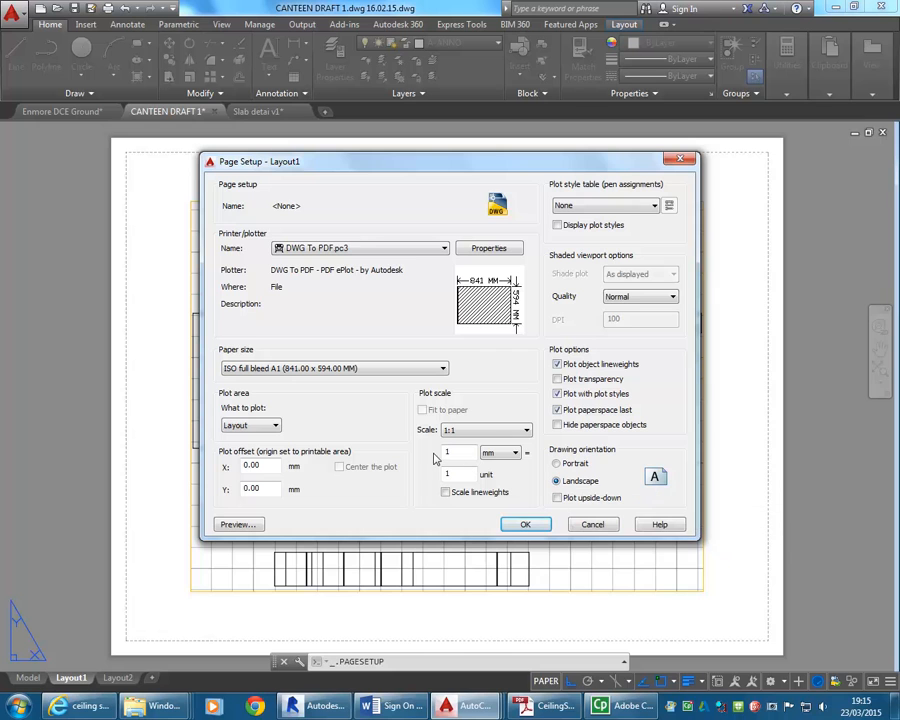
Choose Layout as the area to plot and assign the monochrome.ctb plot style table.
click(240, 426)
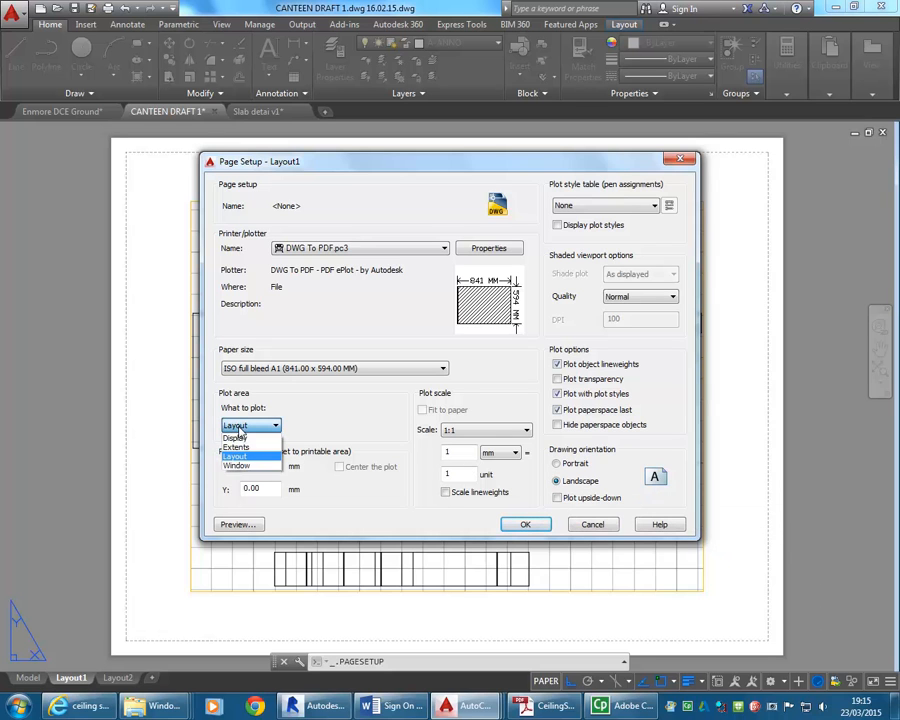
click(242, 458)
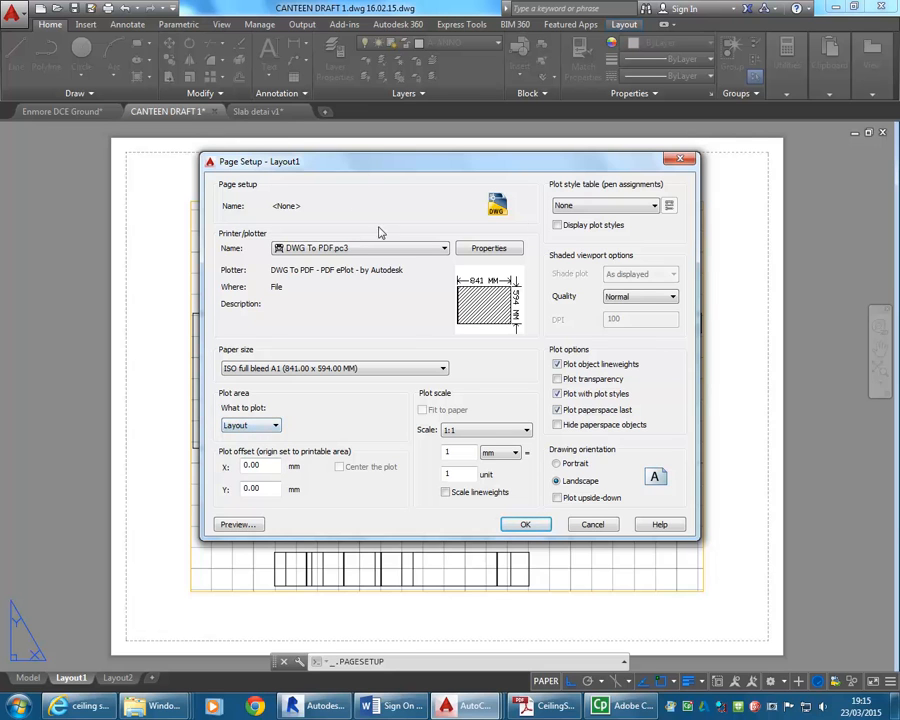
click(599, 207)
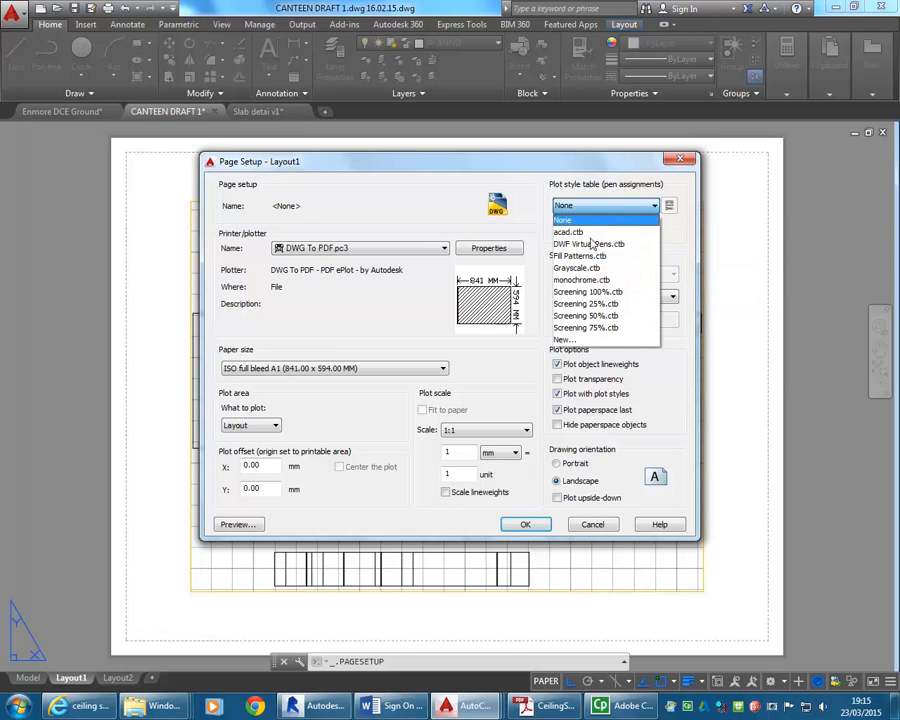
click(580, 280)
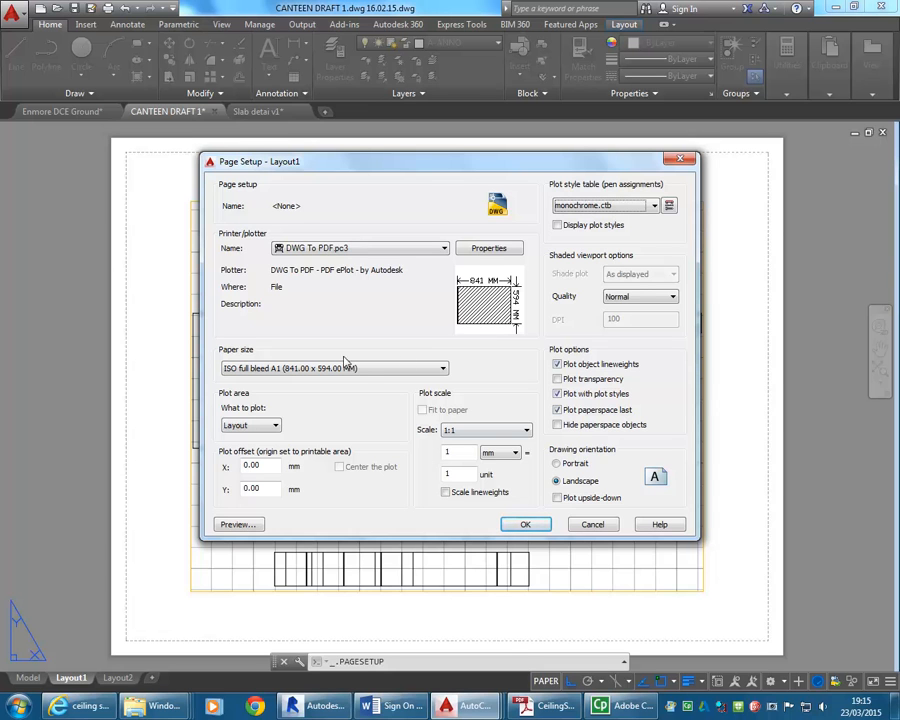
Set the paper size to ISO A1 (841.00 x 594.00 MM), then accept the page setup and close the Page Setup Manager.
click(300, 370)
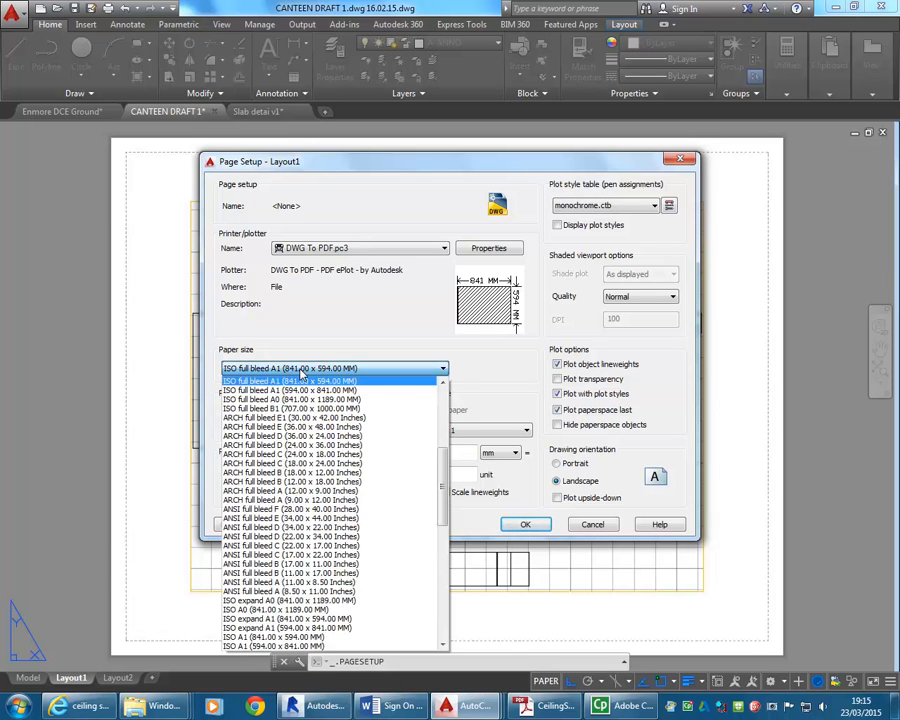
click(300, 370)
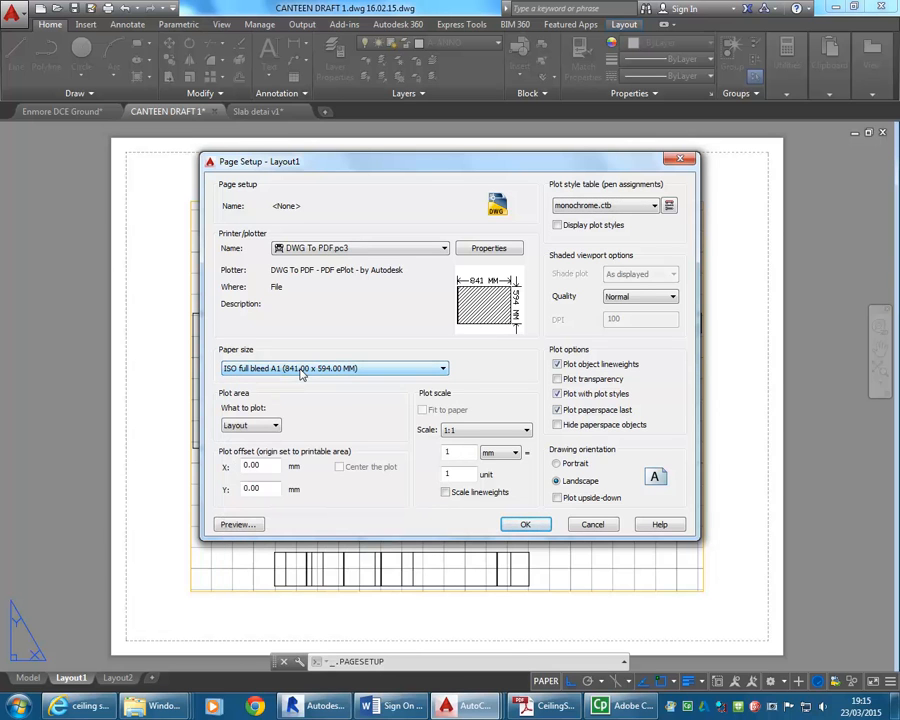
click(313, 253)
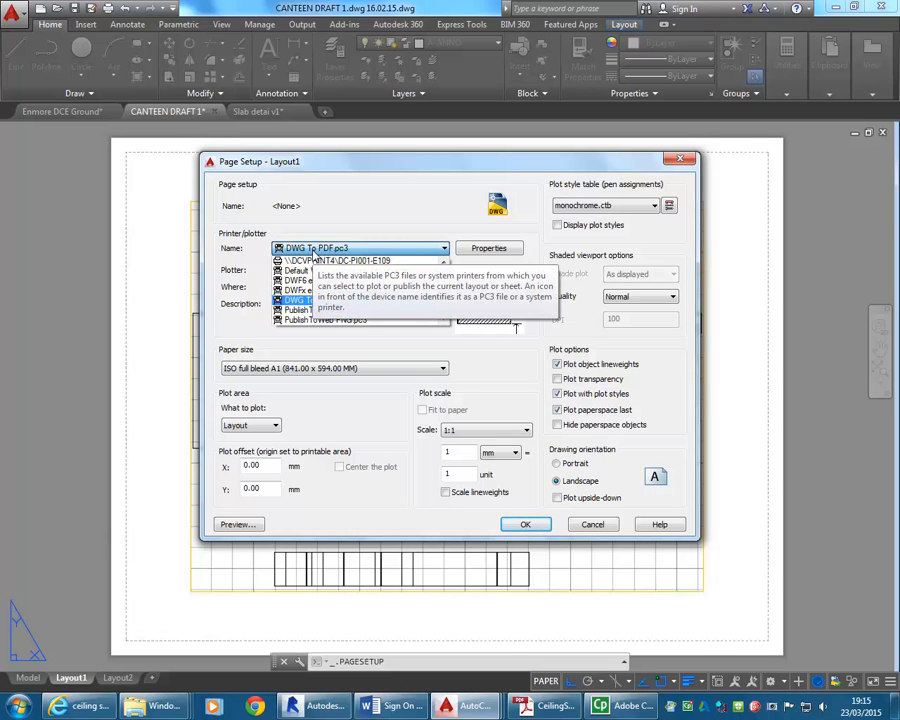
click(313, 253)
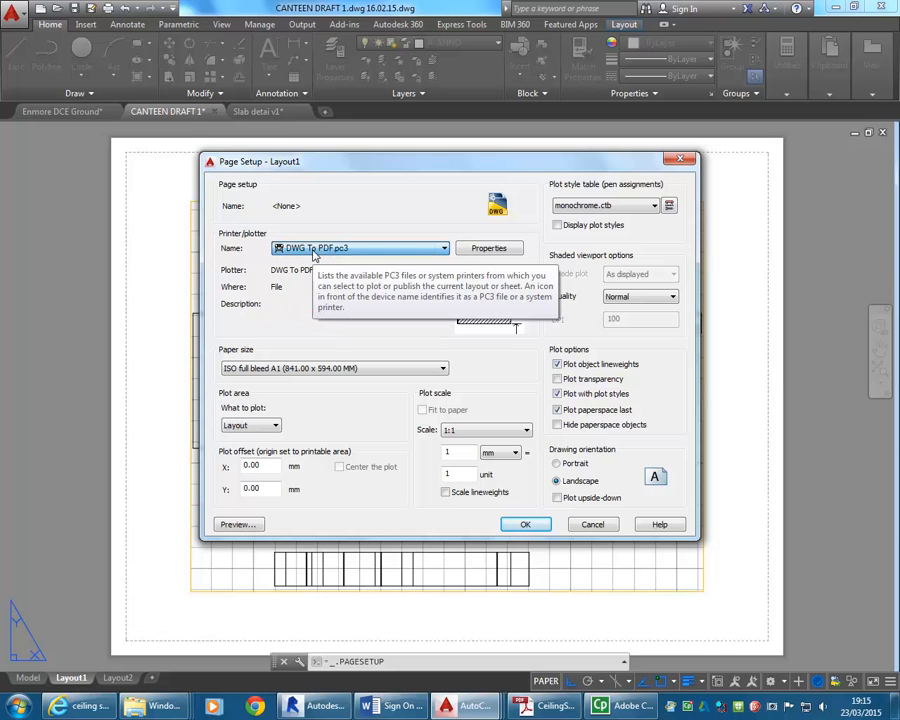
click(352, 370)
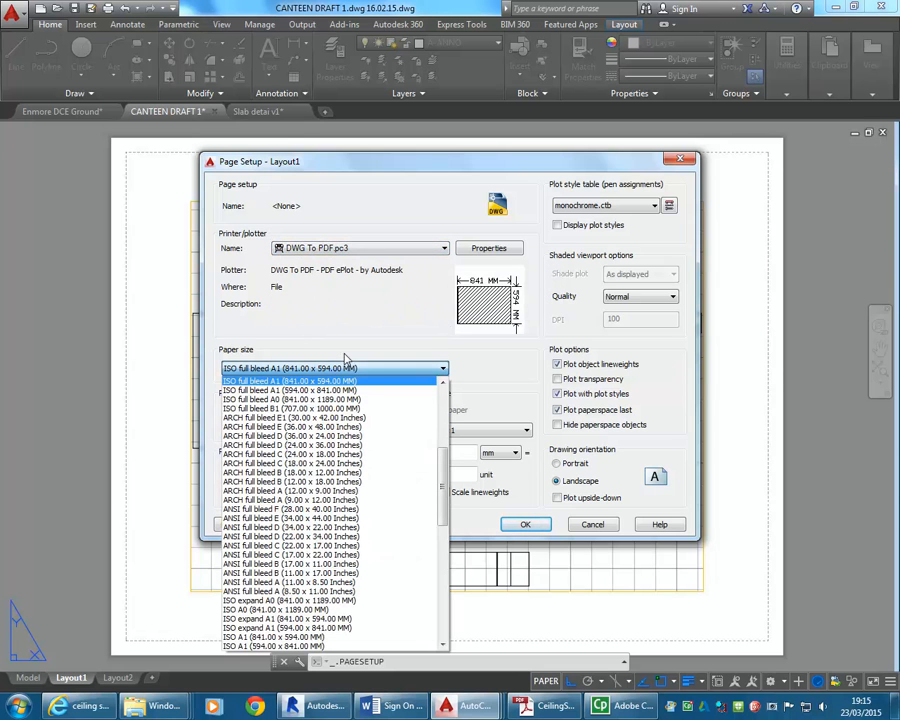
scroll(300, 470, down, 6)
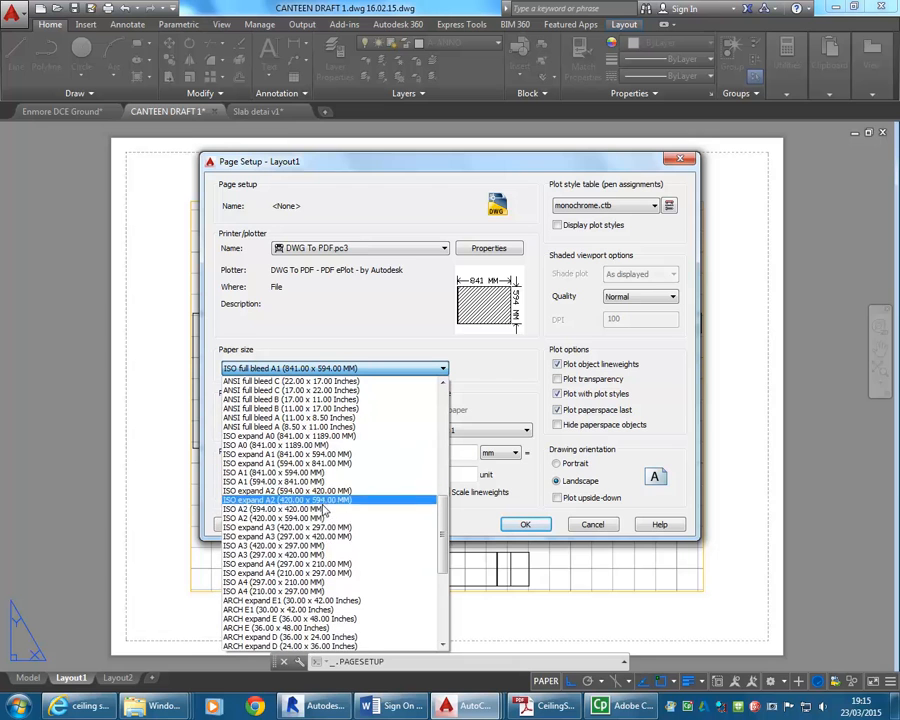
click(277, 474)
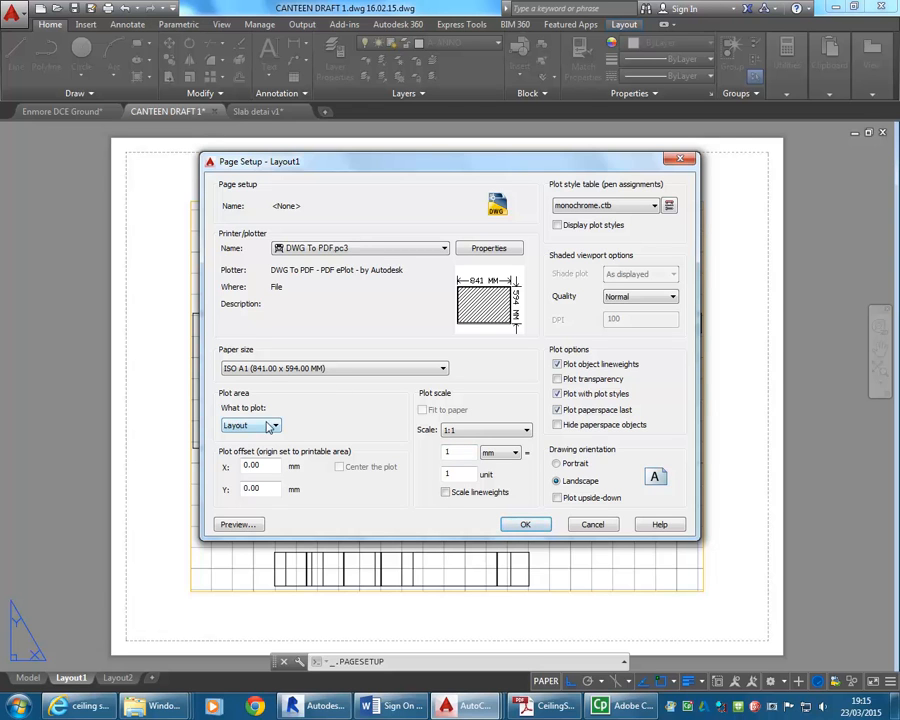
click(526, 525)
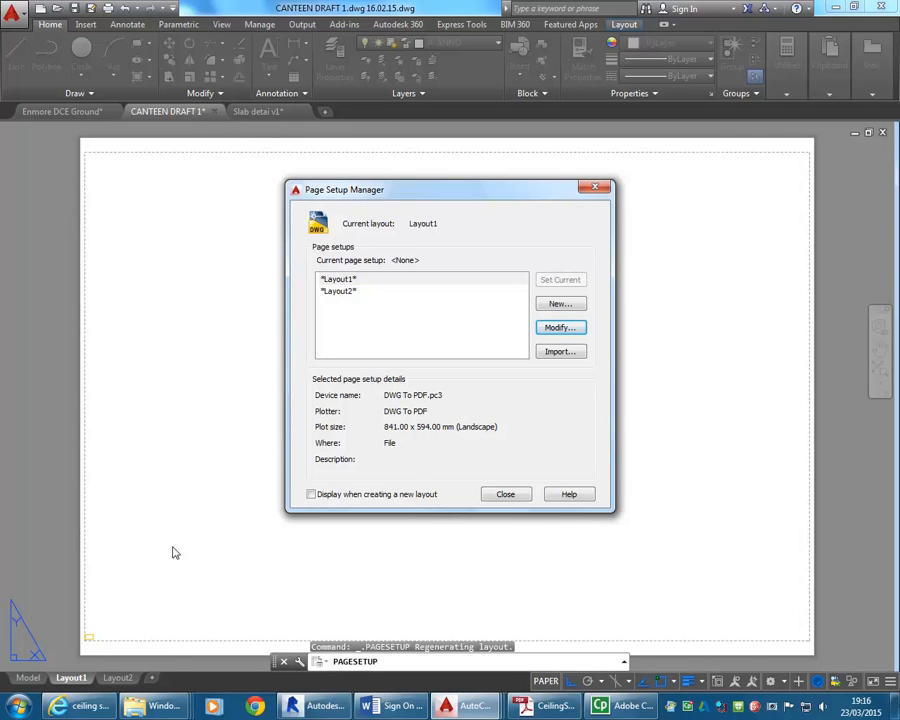
click(504, 496)
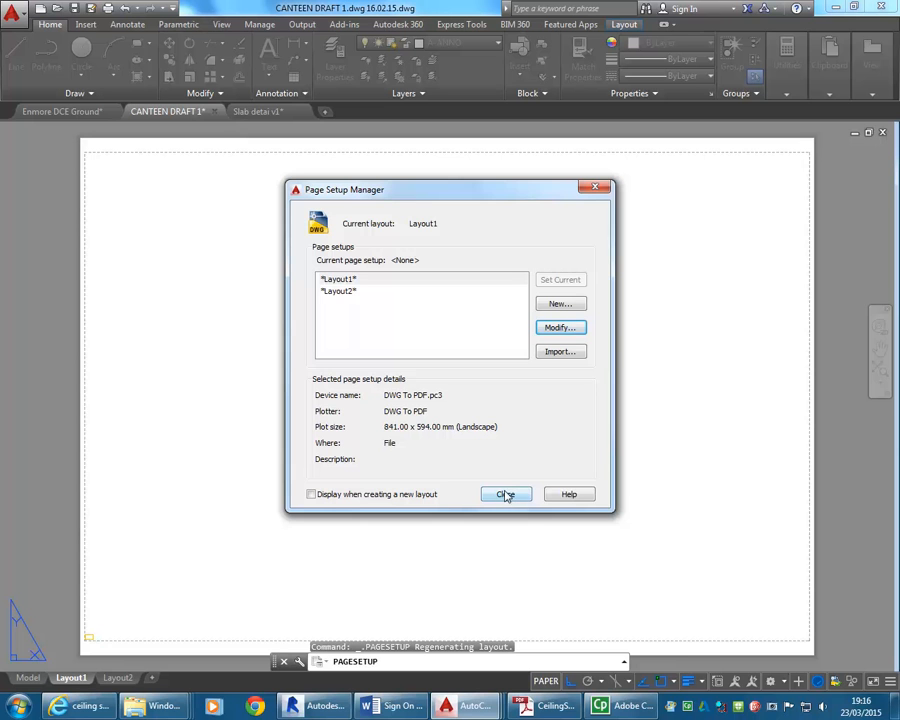
Erase the small existing viewport in the lower-left corner of Layout1's sheet.
middle_drag(95, 633, 281, 509)
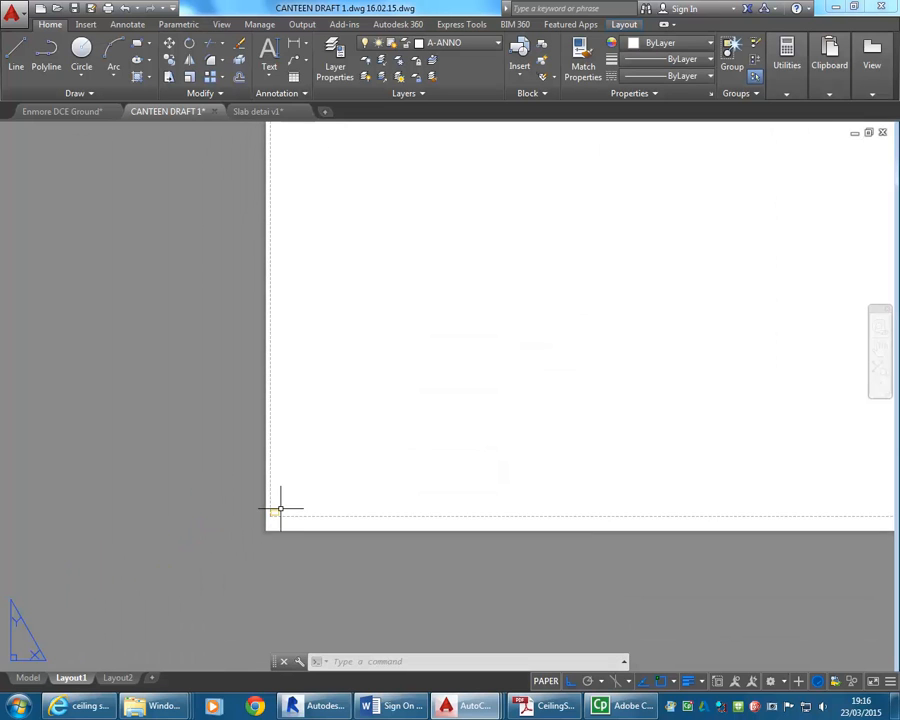
scroll(281, 509, up, 8)
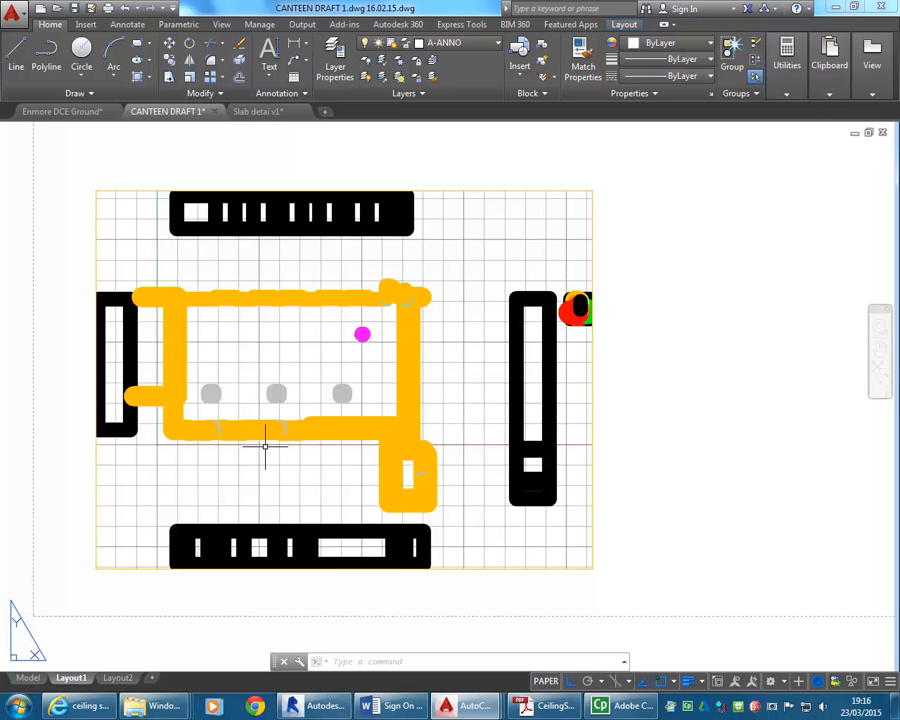
scroll(255, 365, down, 2)
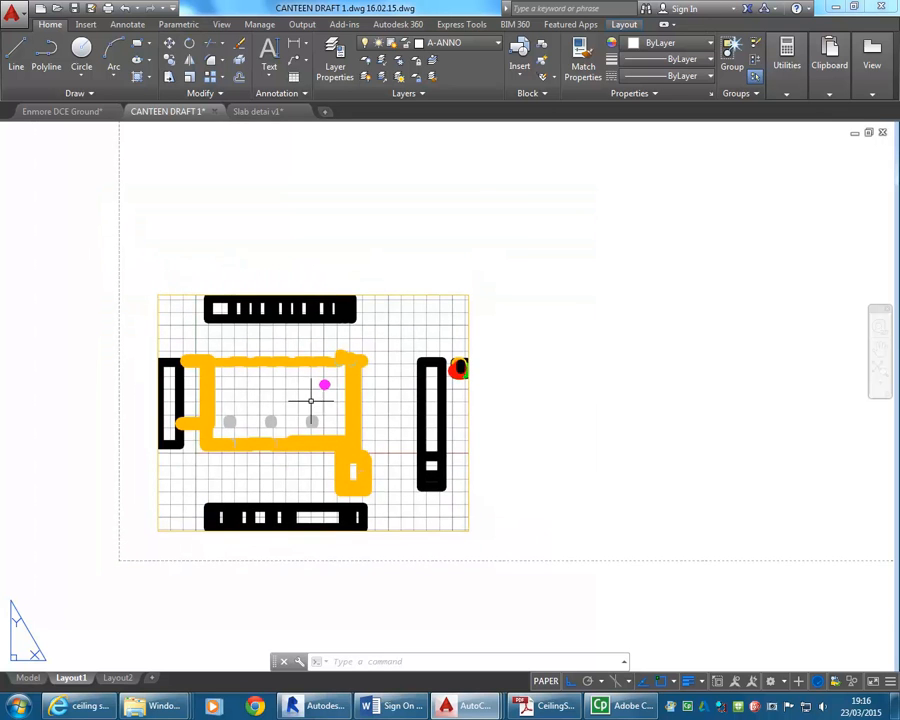
click(417, 294)
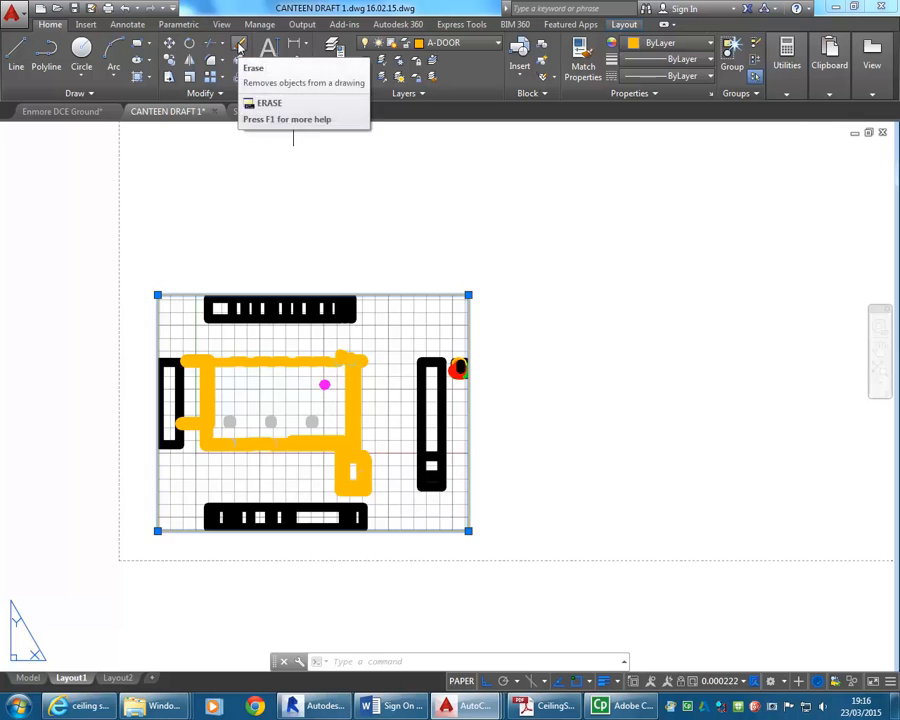
click(240, 47)
Make Defpoints the current layer with the whole empty sheet in view.
scroll(569, 352, down, 6)
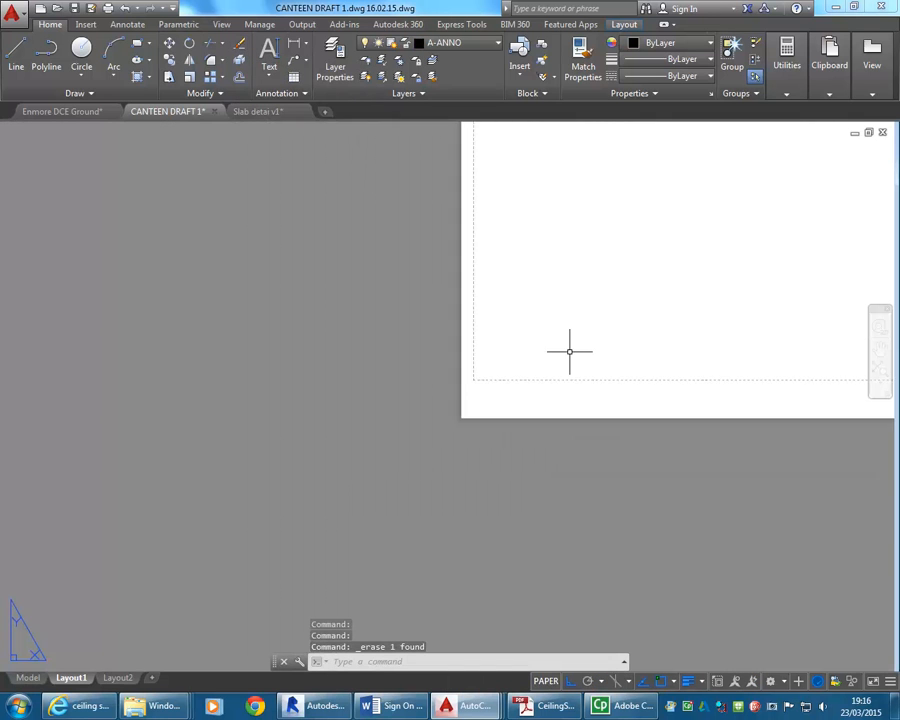
middle_drag(568, 353, 143, 540)
middle_drag(415, 384, 349, 452)
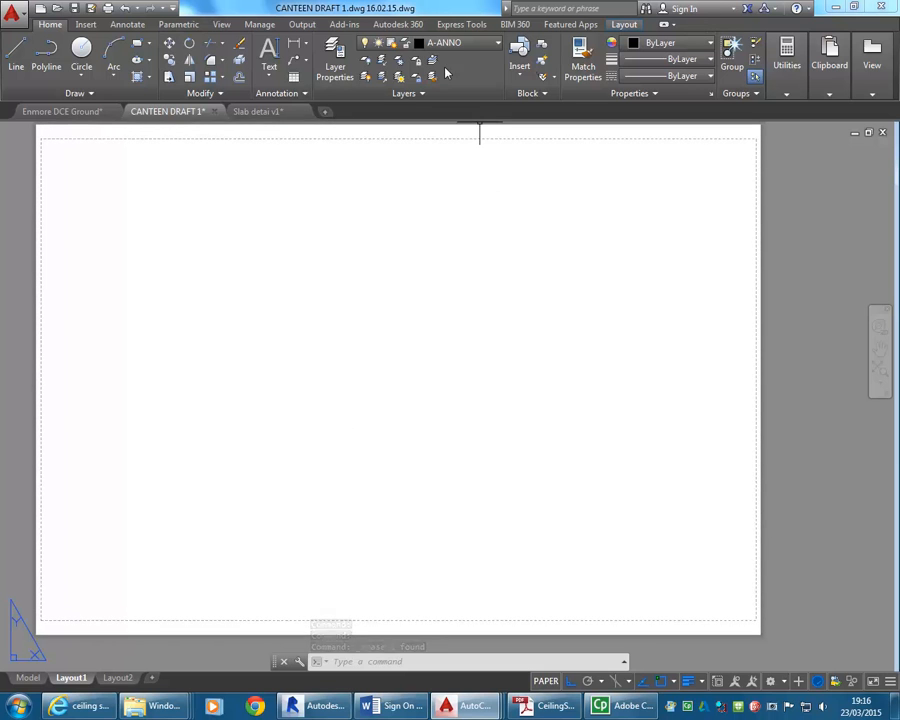
click(459, 45)
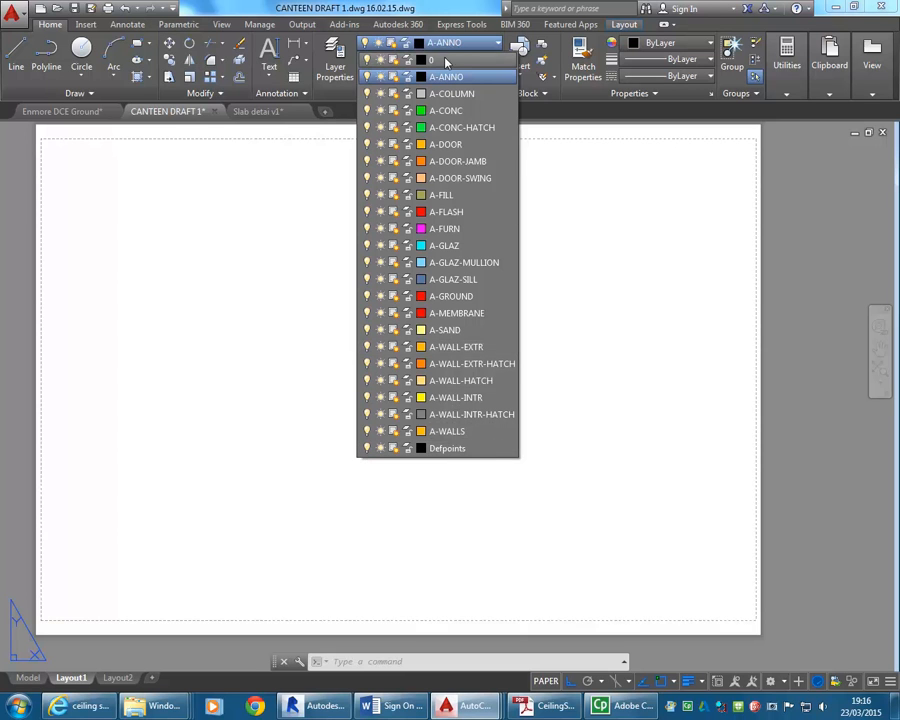
click(447, 448)
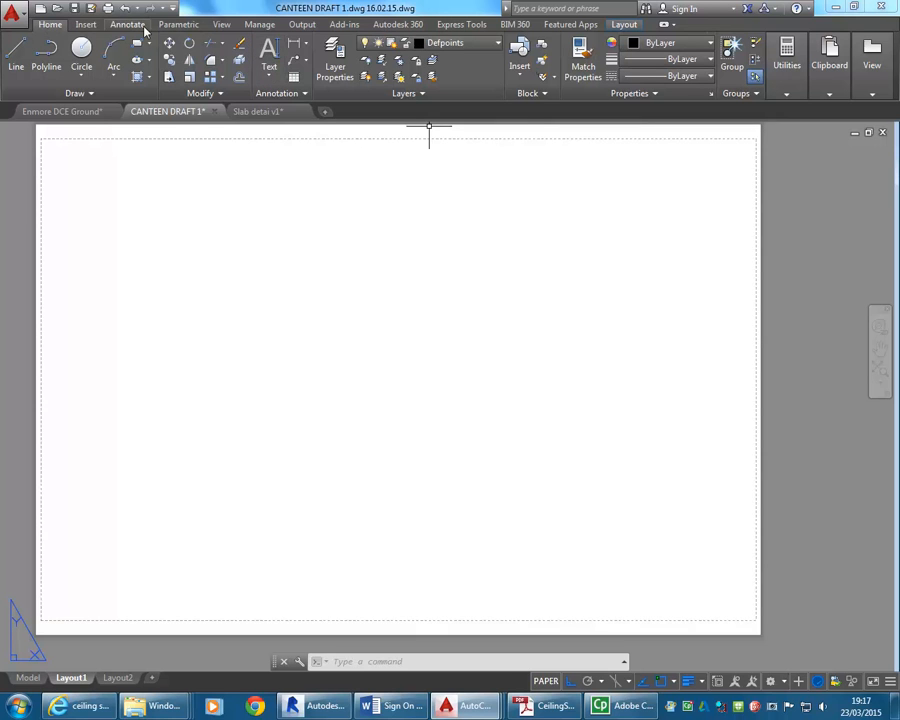
Create a rectangular viewport about 700 x 485 mm from the sheet's upper-left margin, leaving space along its right and bottom edges.
click(623, 25)
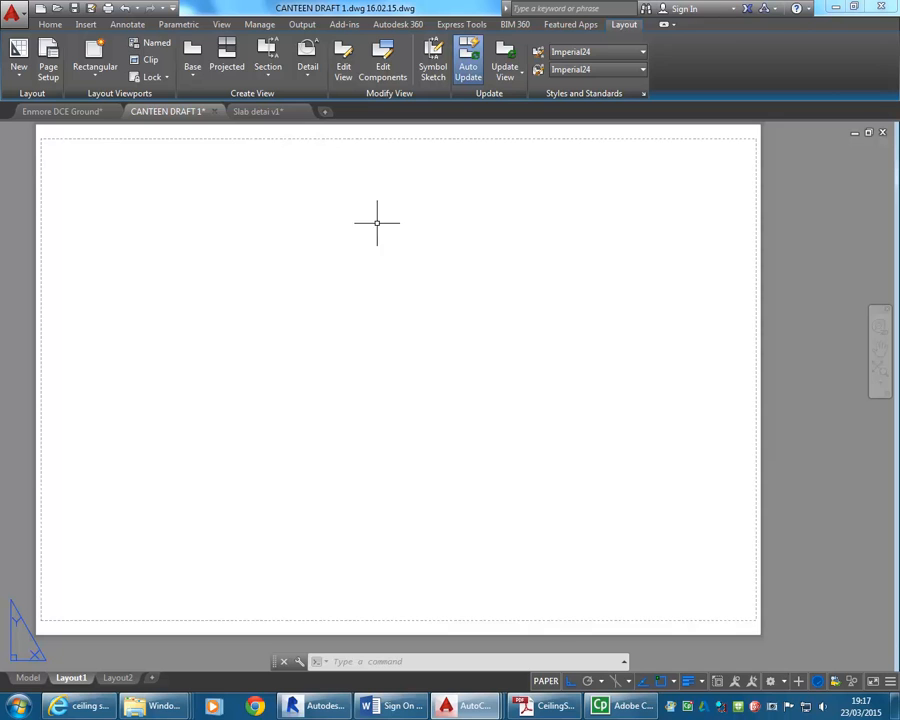
click(108, 50)
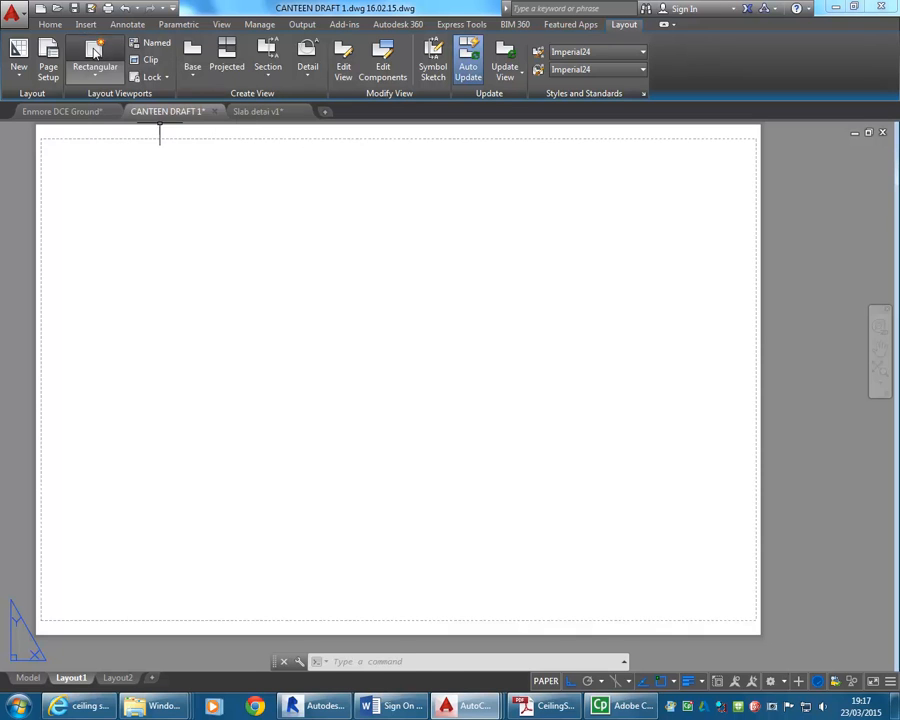
click(48, 145)
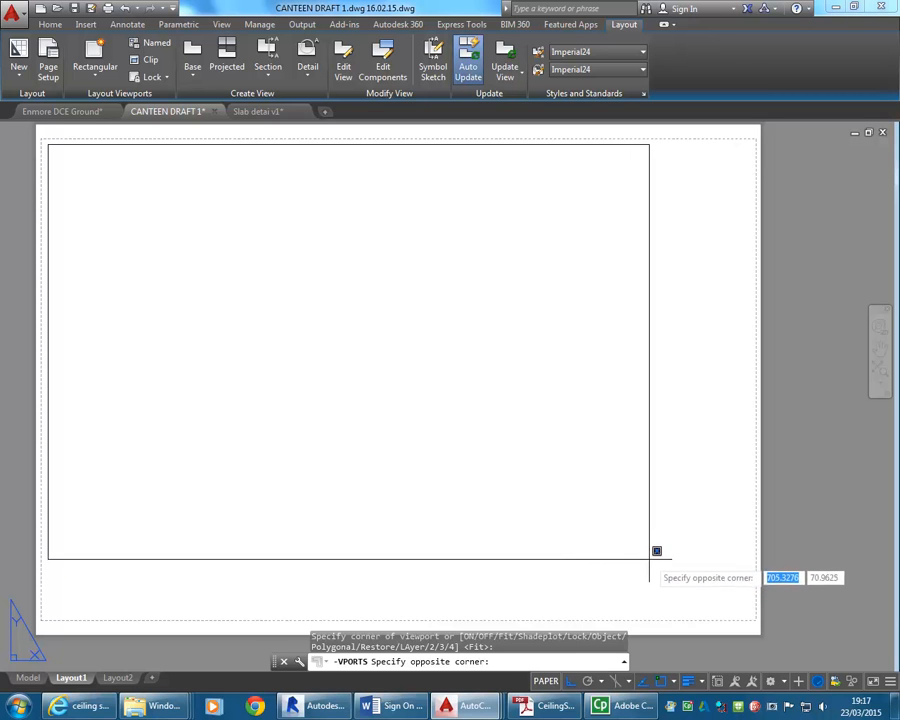
click(651, 563)
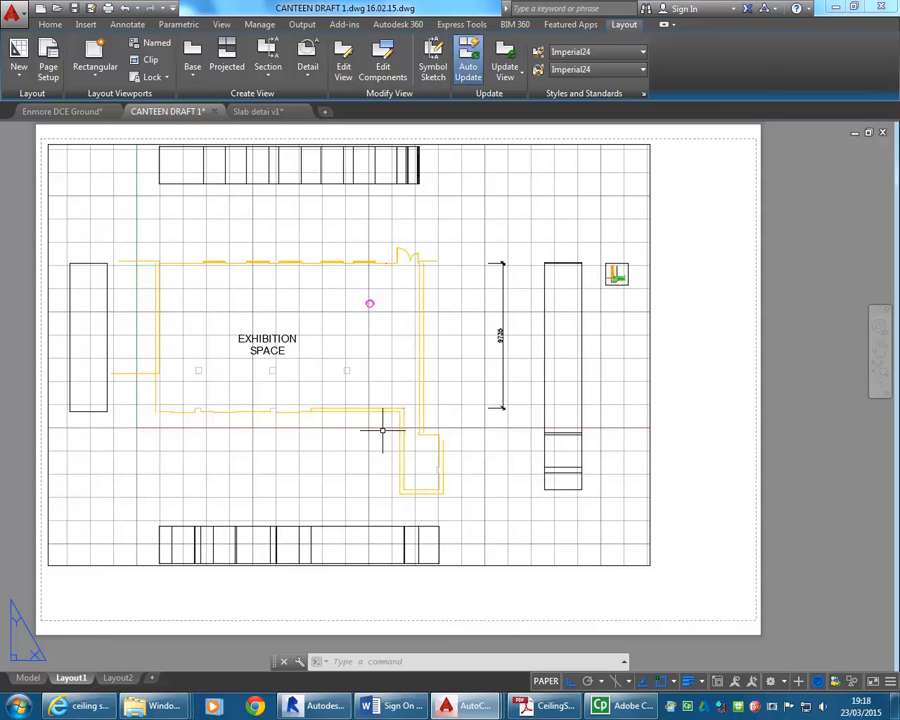
Alternate between model space and paper space in the new viewport several times, ending with the viewport active in model space.
mouse_move(551, 567)
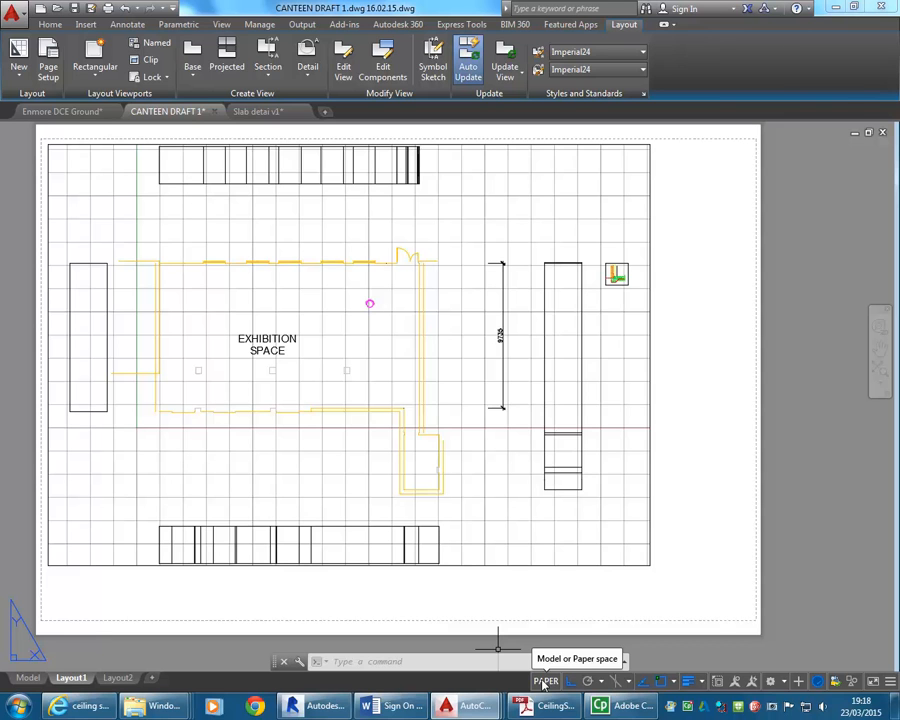
double_click(474, 430)
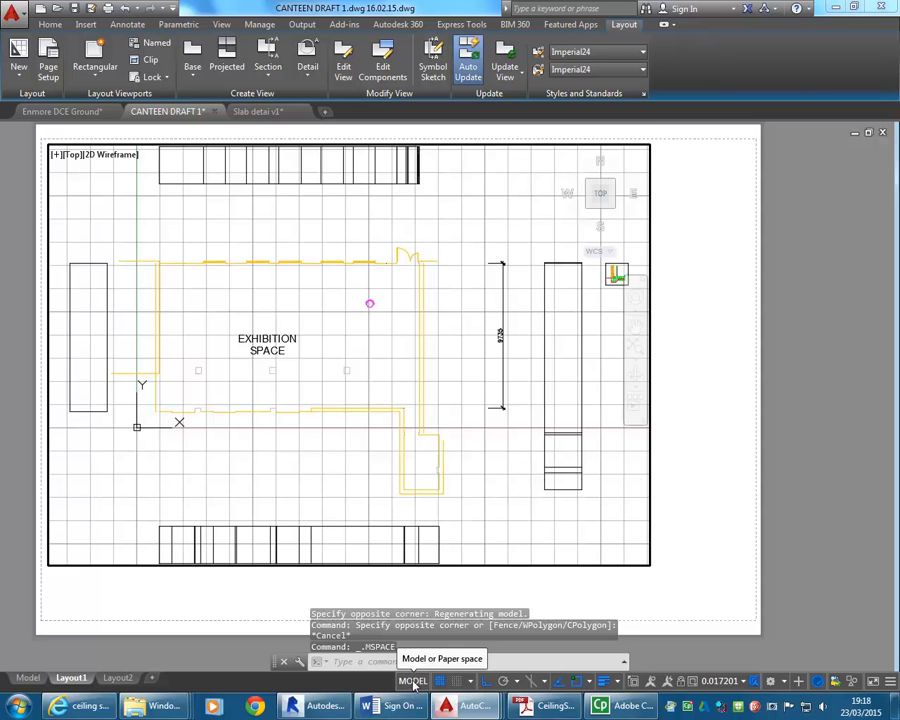
double_click(716, 463)
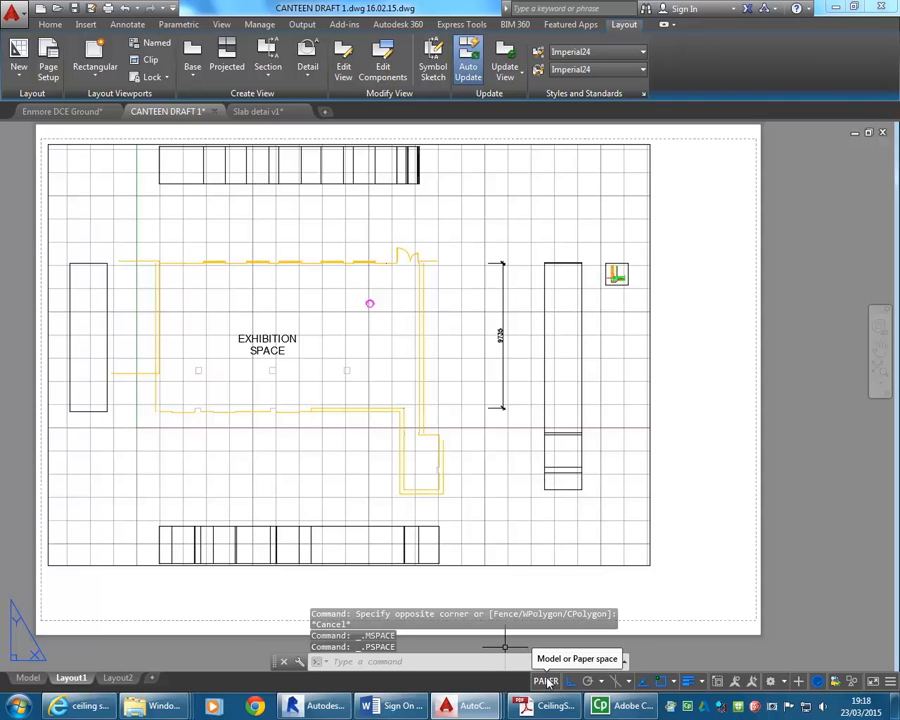
click(546, 683)
click(458, 681)
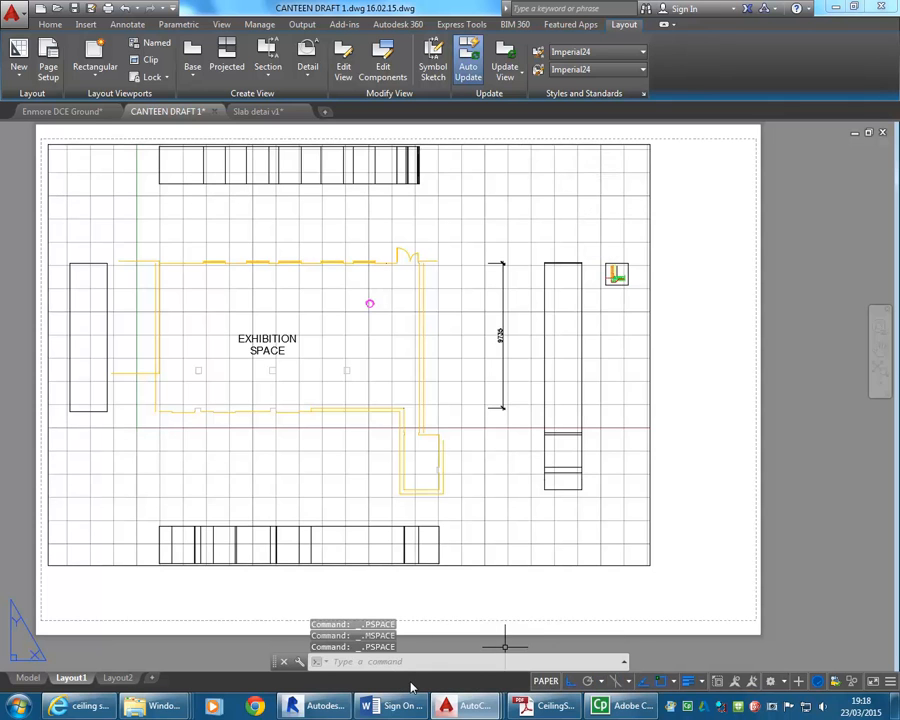
click(546, 682)
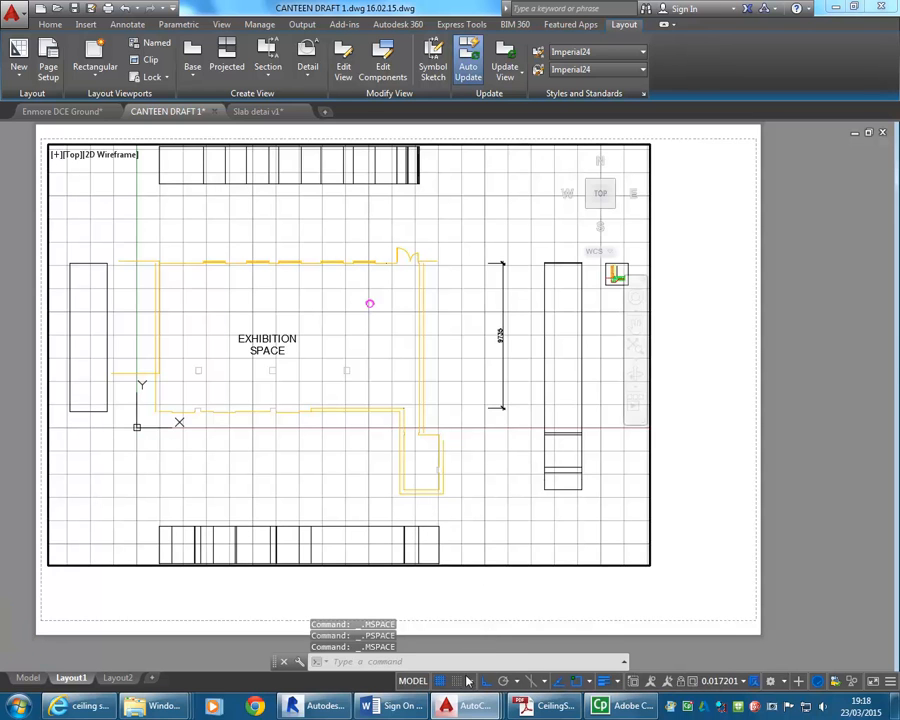
click(410, 682)
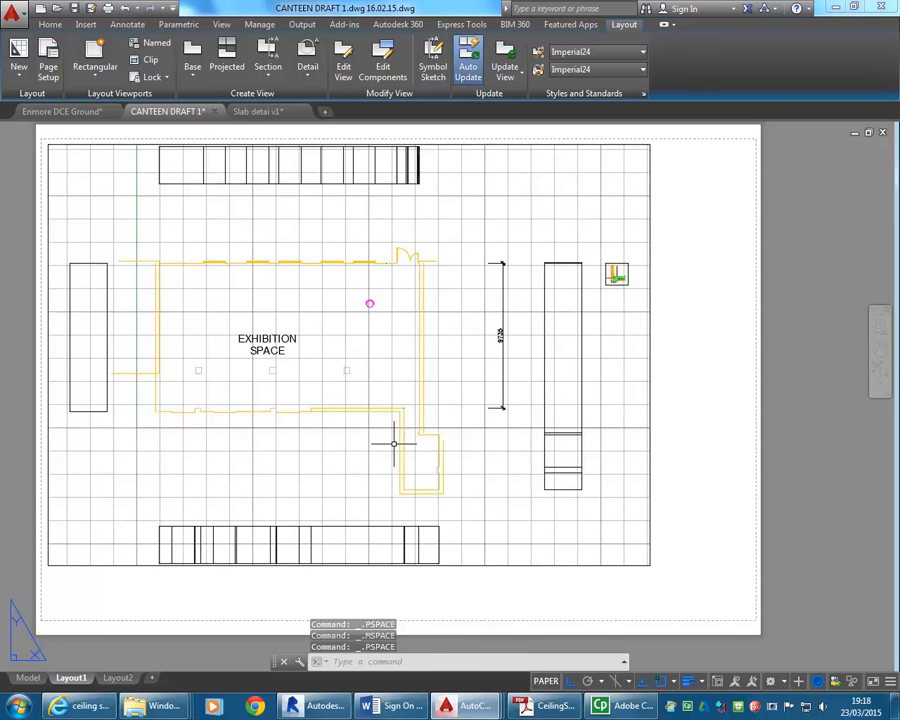
click(546, 681)
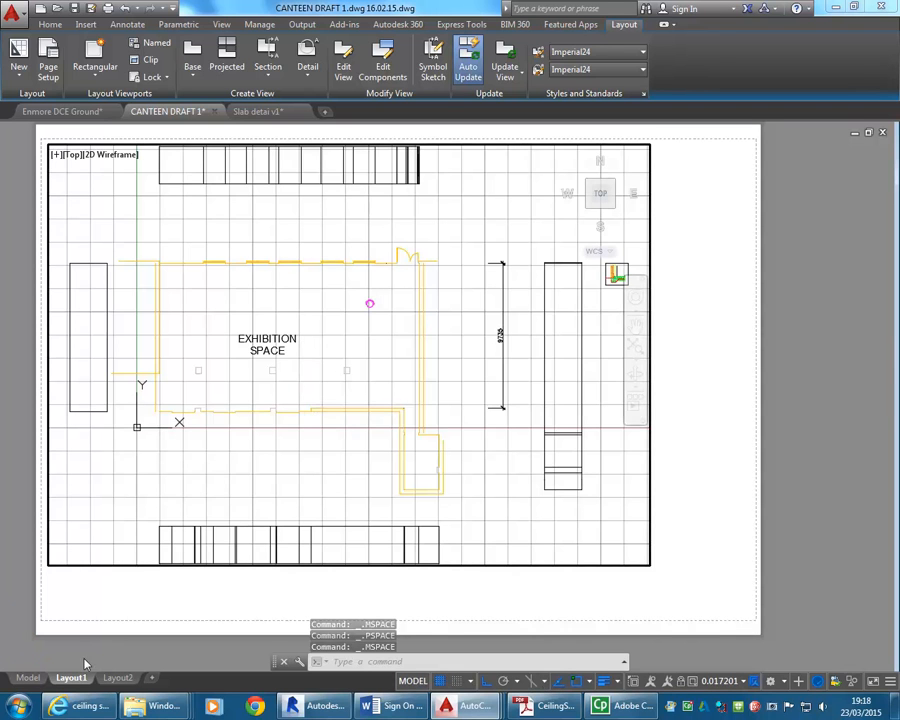
Examine how zooming inside the active viewport changes the scale of the model geometry relative to the sheet.
mouse_move(29, 680)
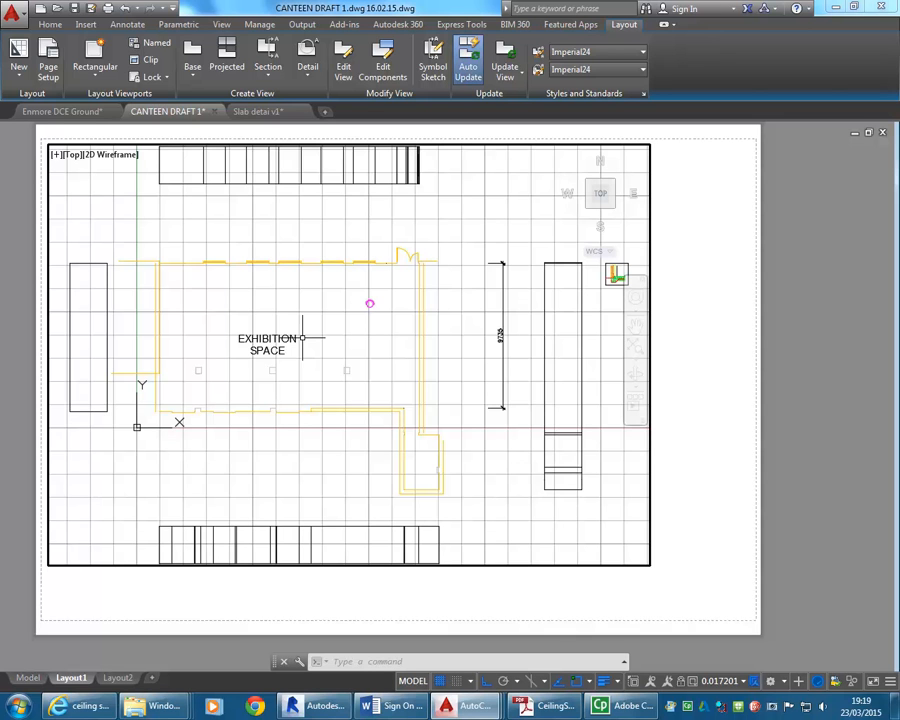
scroll(302, 338, down, 2)
scroll(302, 338, up, 2)
scroll(302, 338, down, 2)
scroll(302, 338, up, 2)
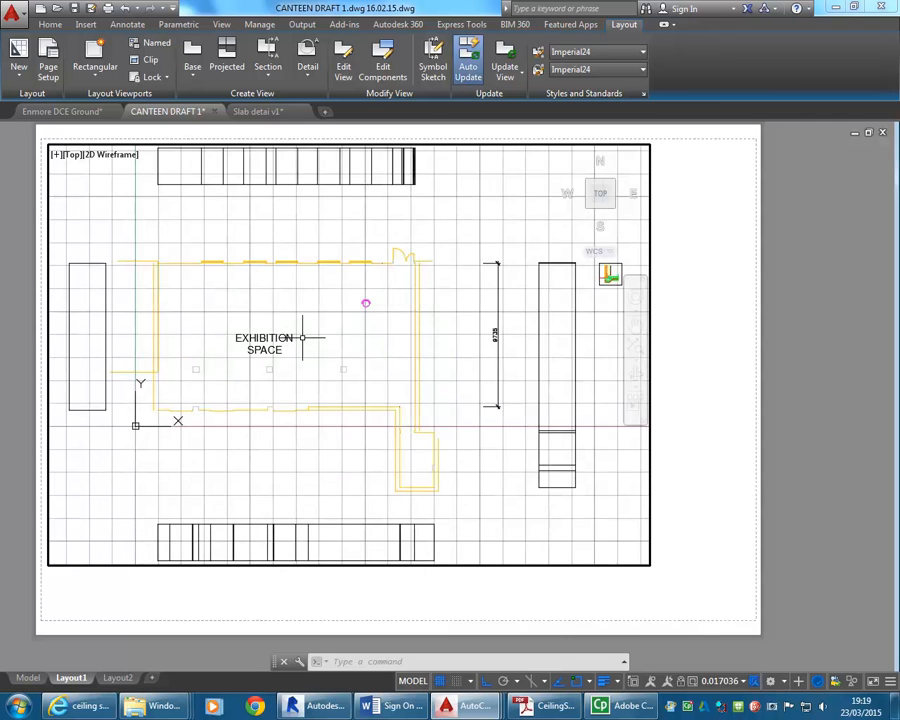
scroll(368, 335, down, 2)
scroll(368, 335, up, 2)
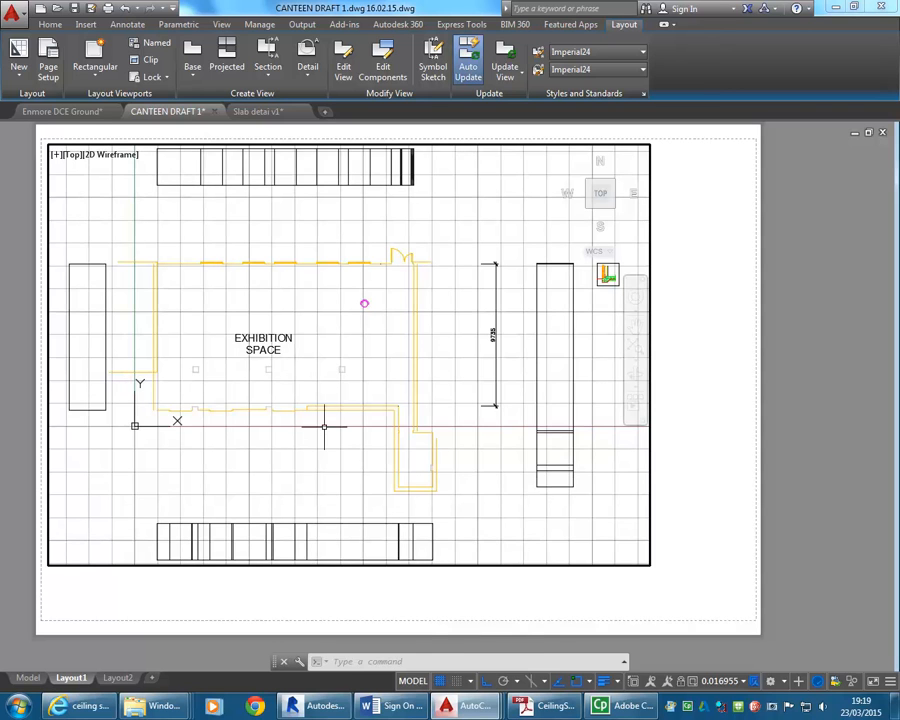
Switch to paper space and examine how zooming and panning affect the whole sheet together with its viewport.
click(412, 681)
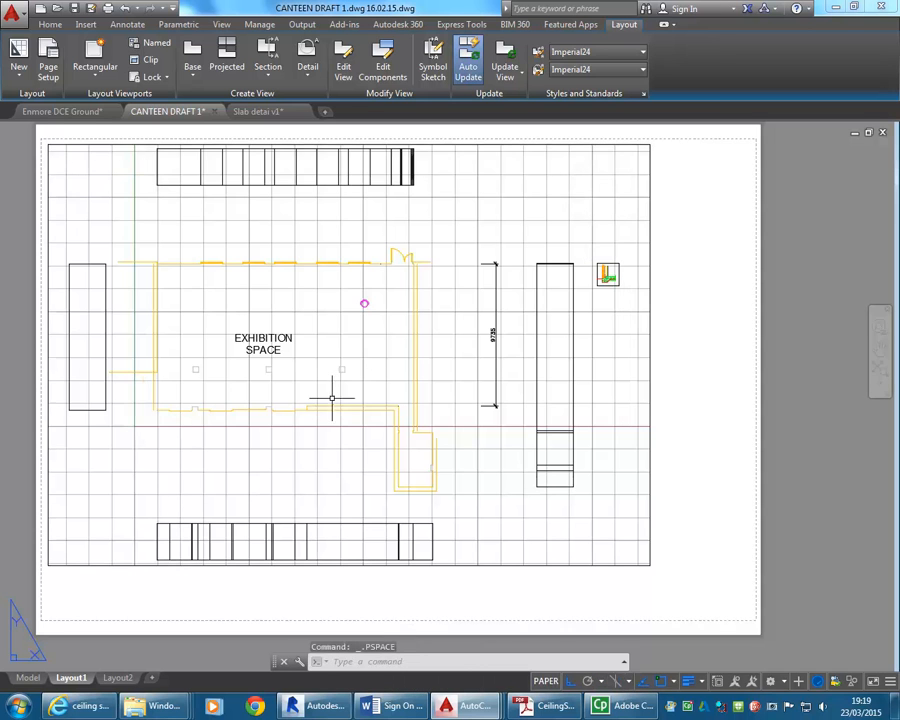
scroll(419, 406, down, 3)
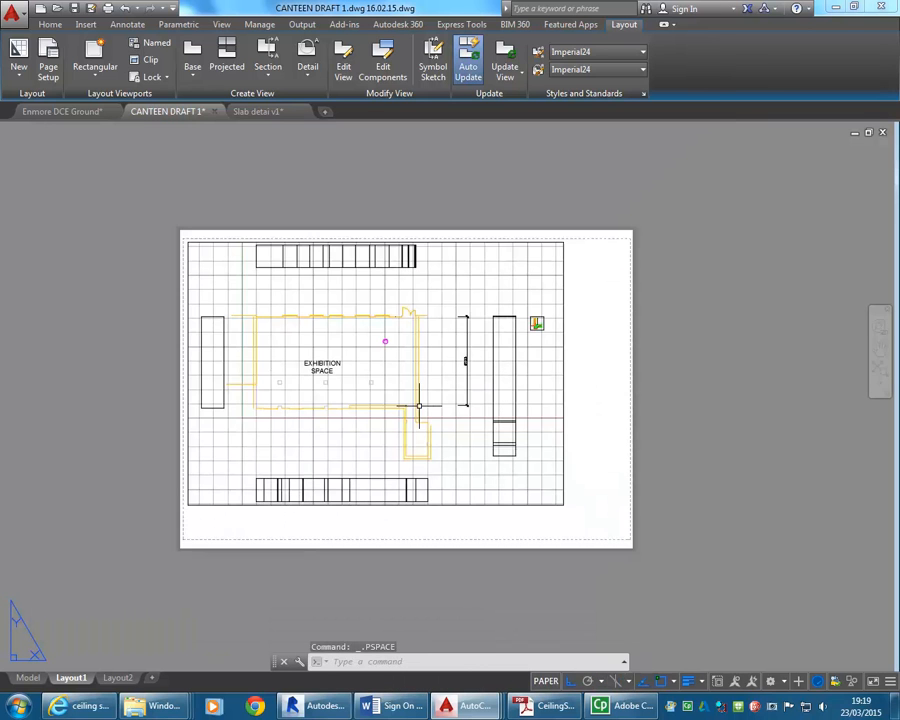
scroll(419, 406, up, 2)
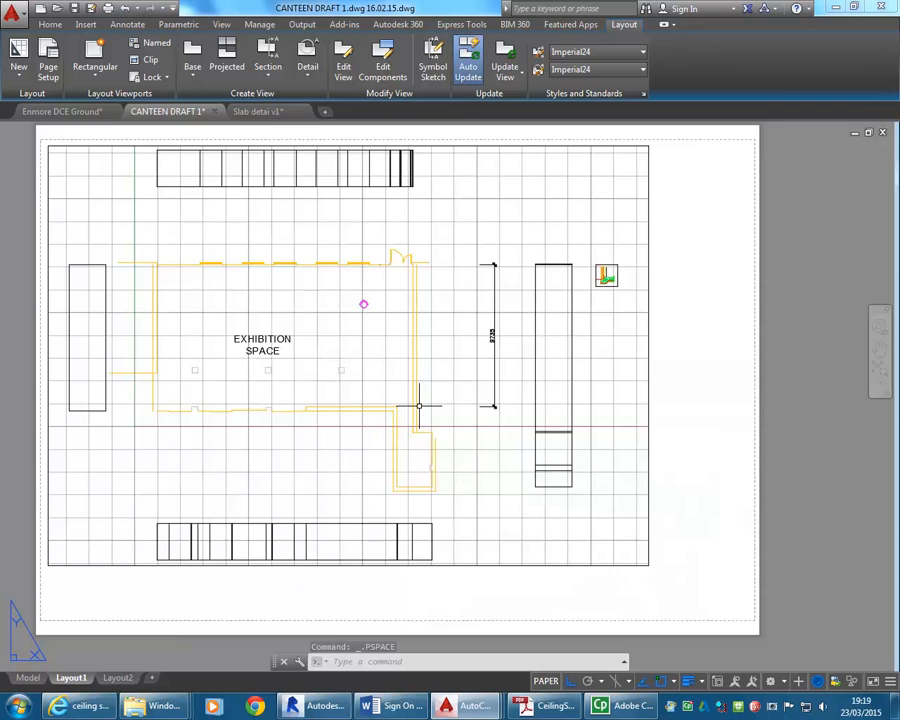
scroll(419, 406, down, 3)
scroll(419, 406, up, 3)
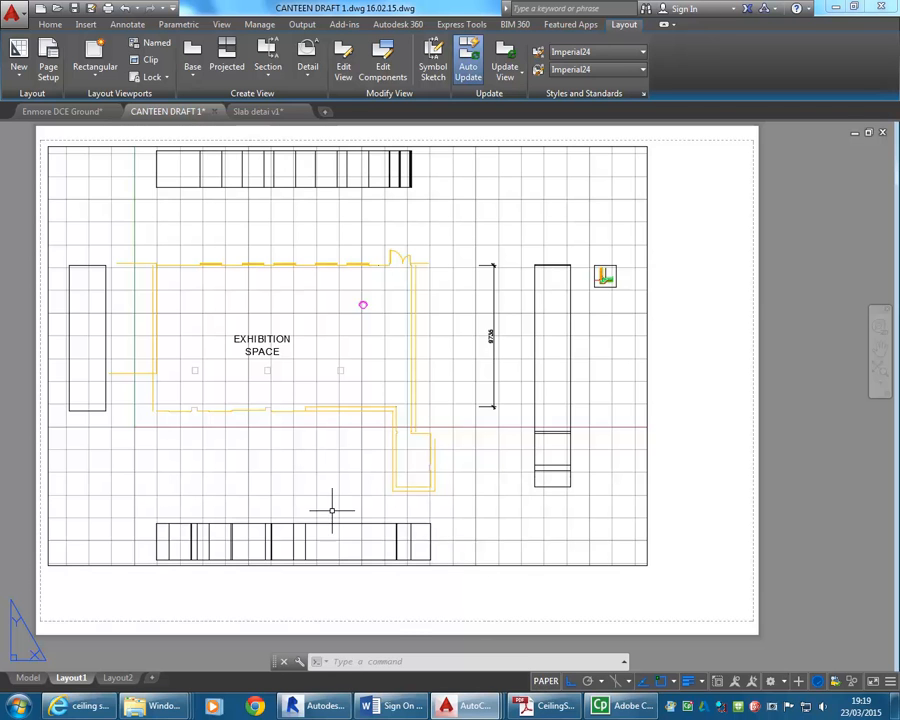
middle_drag(255, 341, 257, 347)
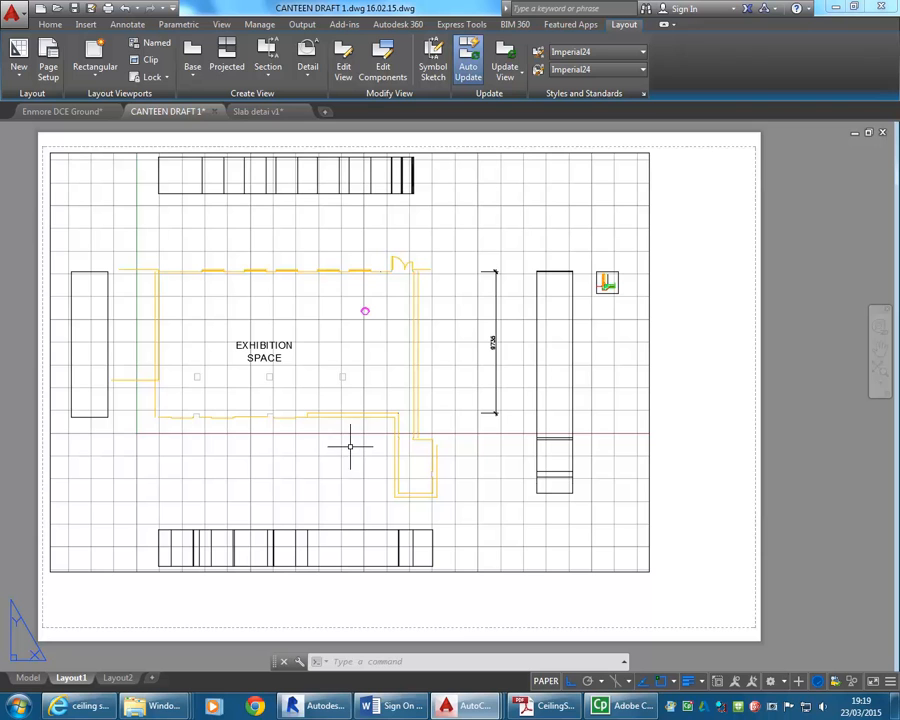
Activate the viewport's model space, set its scale to 1:50 and display the available viewport scales again.
click(546, 681)
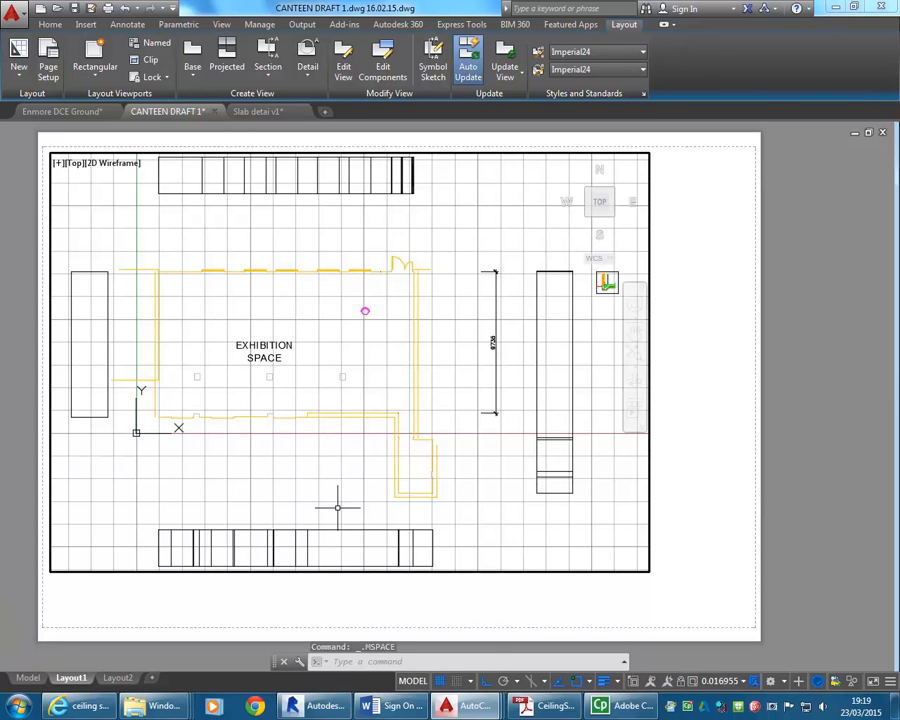
click(742, 682)
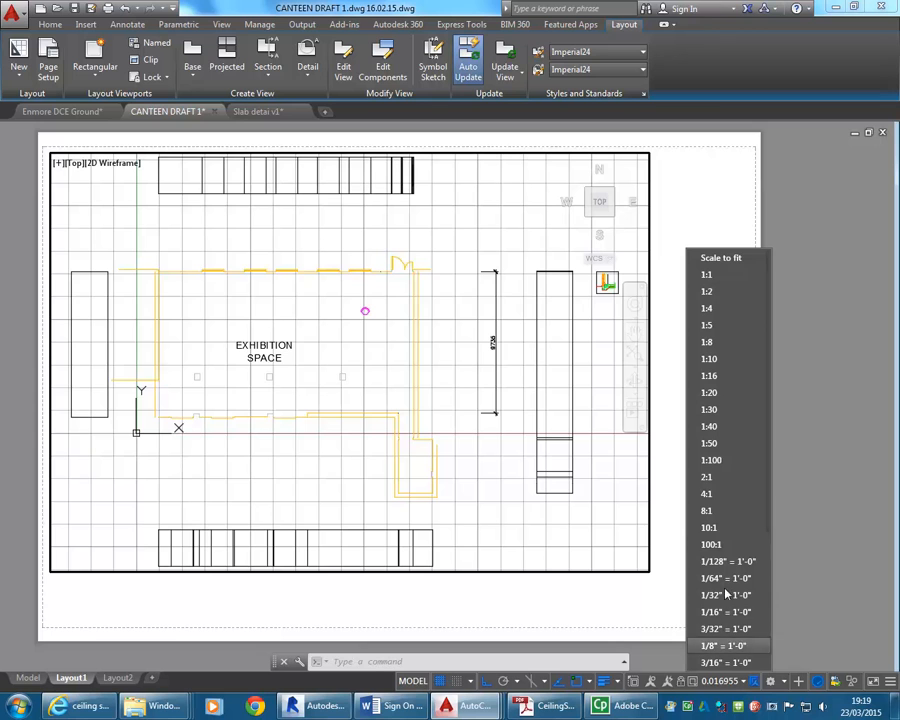
click(707, 445)
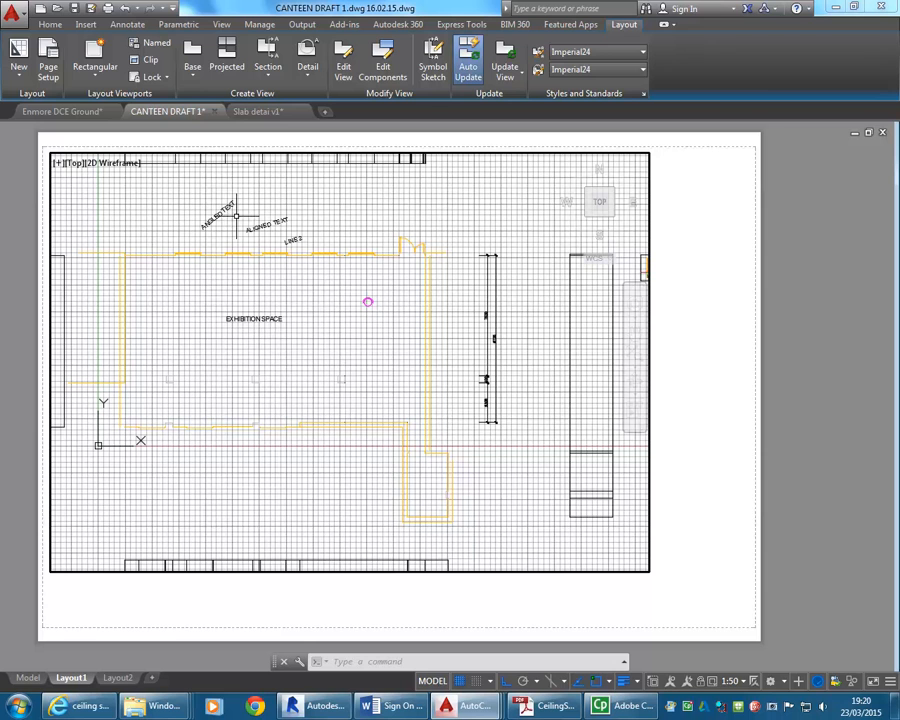
mouse_move(298, 236)
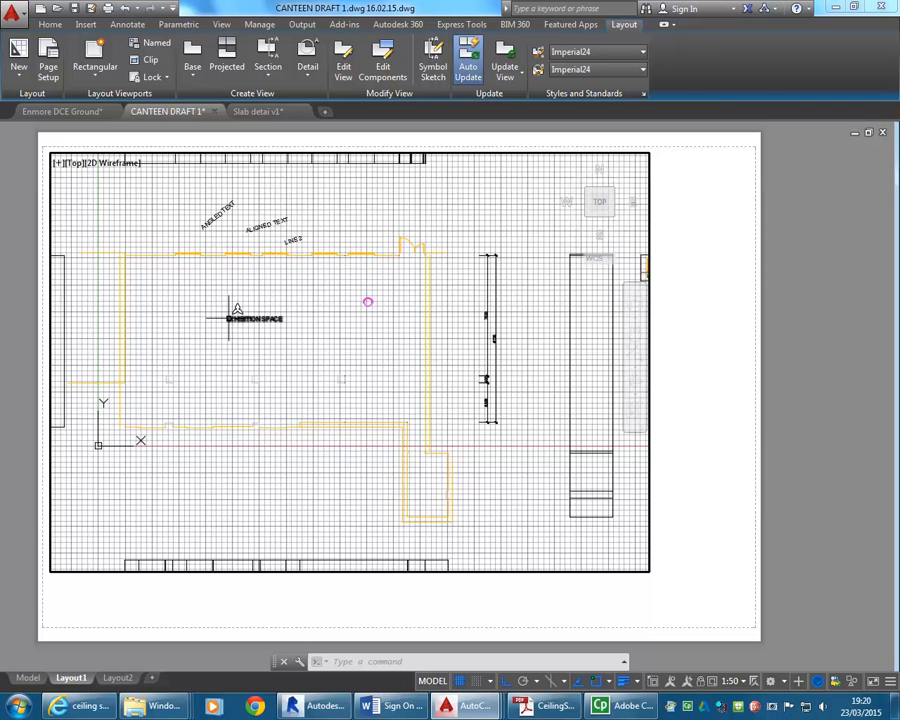
click(737, 681)
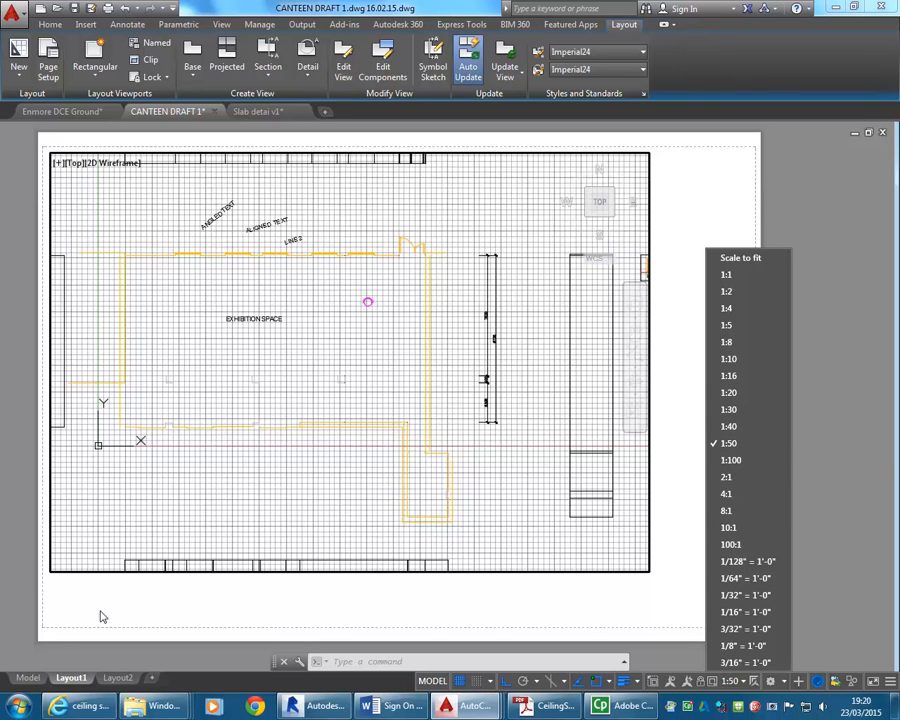
Set the annotation scale to 1:50 in the Model drawing space and return to Layout1.
click(27, 678)
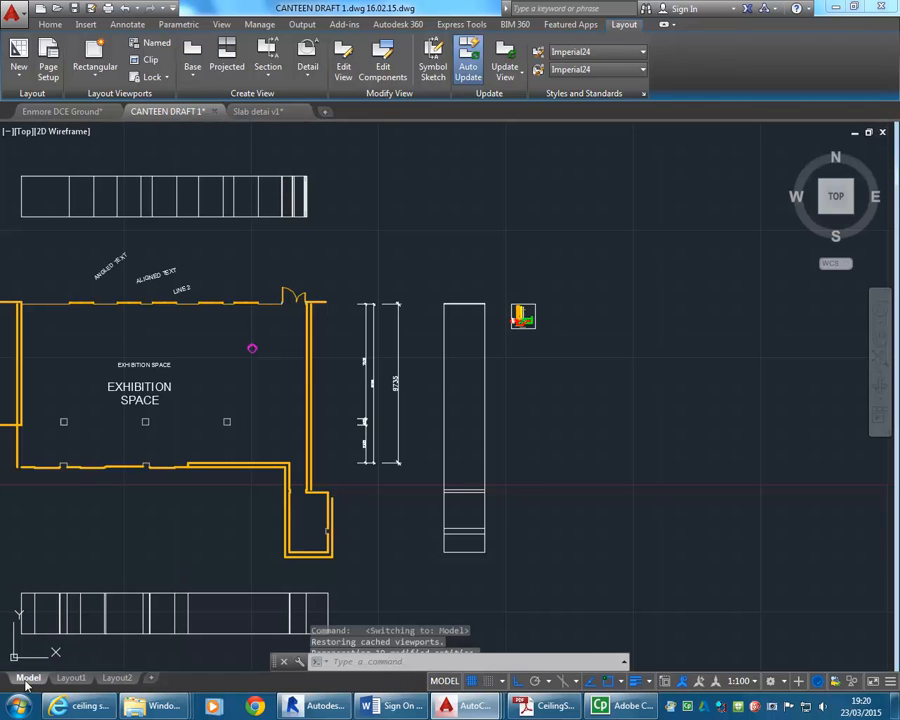
click(740, 681)
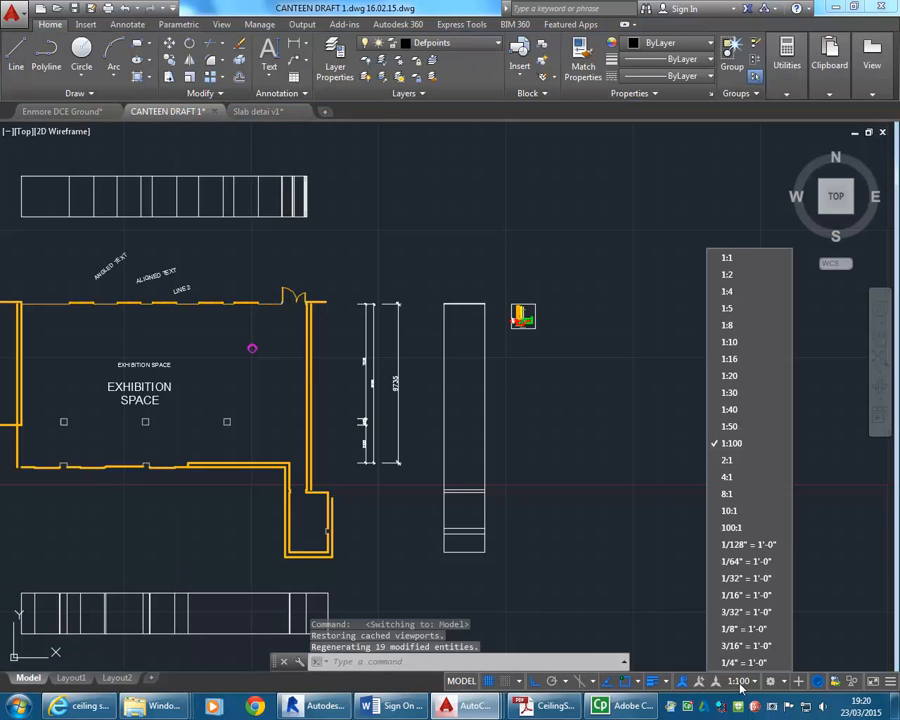
click(730, 426)
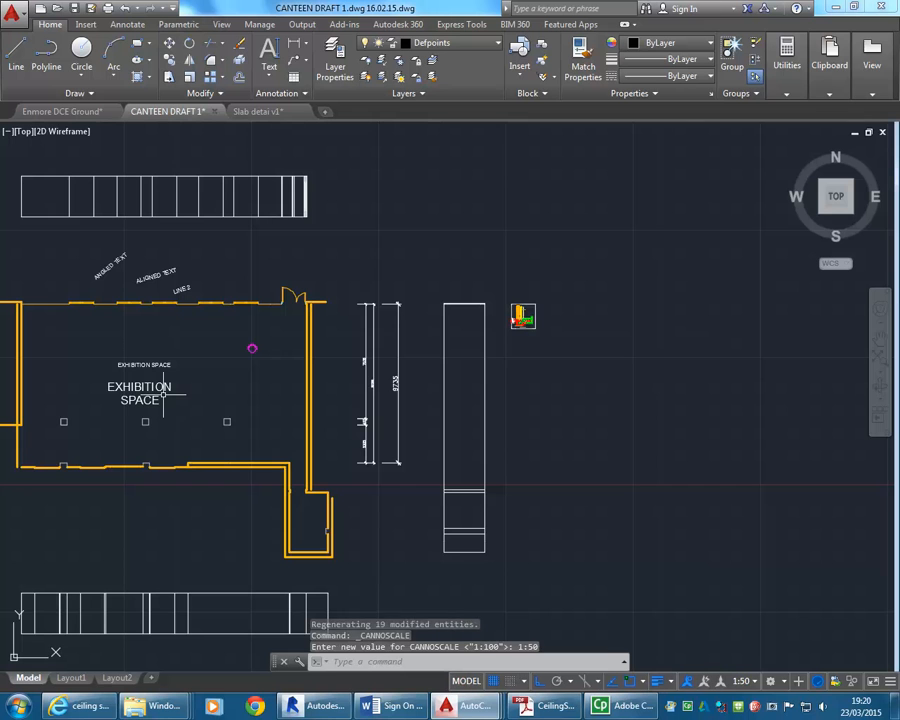
click(70, 678)
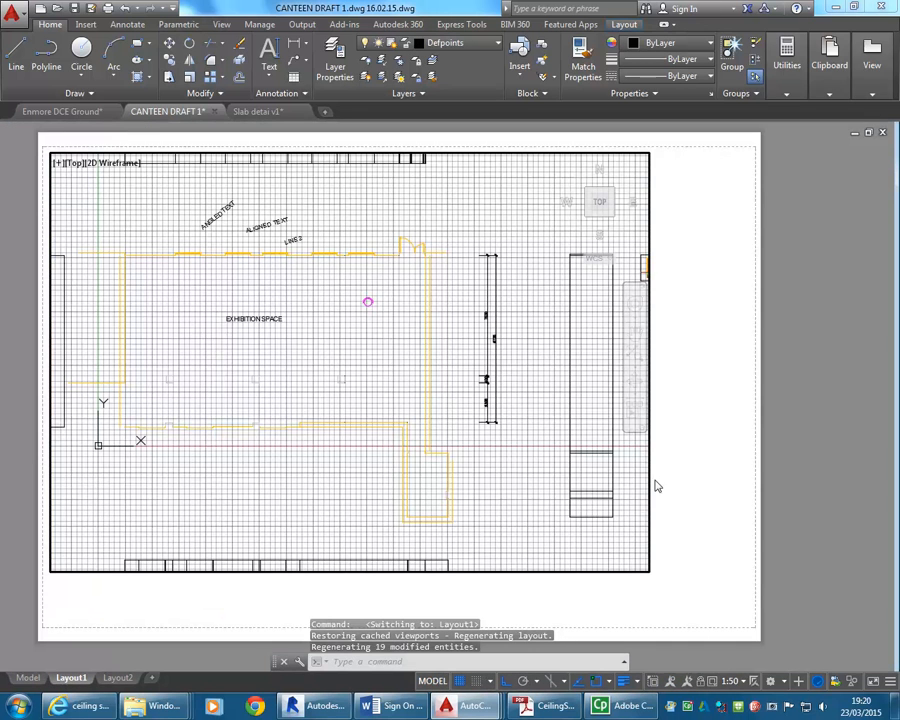
Try the viewport at a scale of 1:100, restore it to 1:50 and adjust the plan's position within it.
click(732, 681)
click(731, 460)
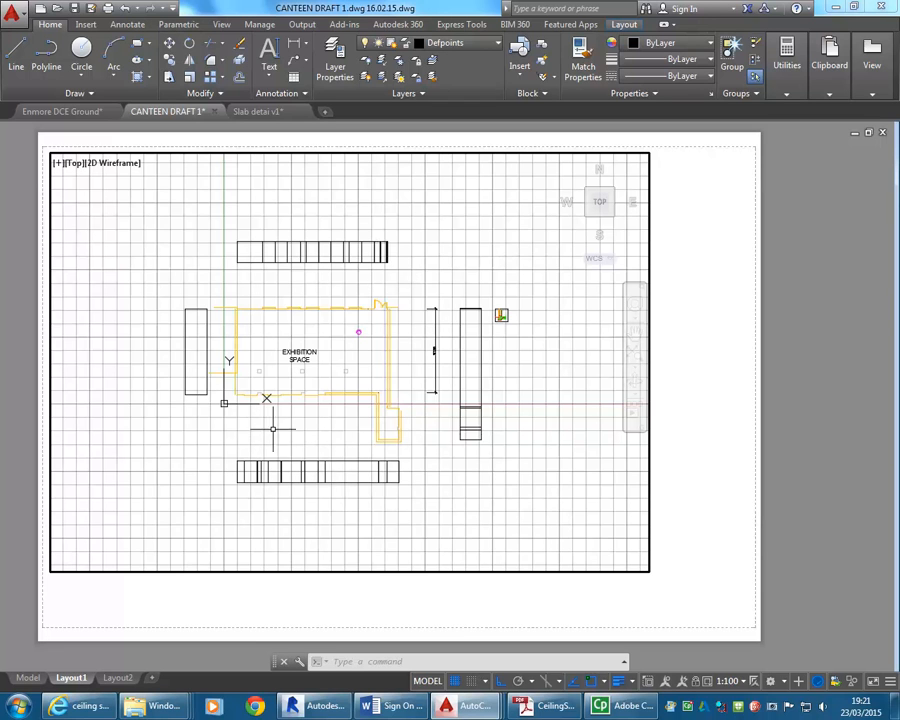
click(730, 681)
click(740, 447)
mouse_move(251, 498)
middle_down()
mouse_move(333, 486)
mouse_move(306, 497)
mouse_move(237, 482)
middle_up()
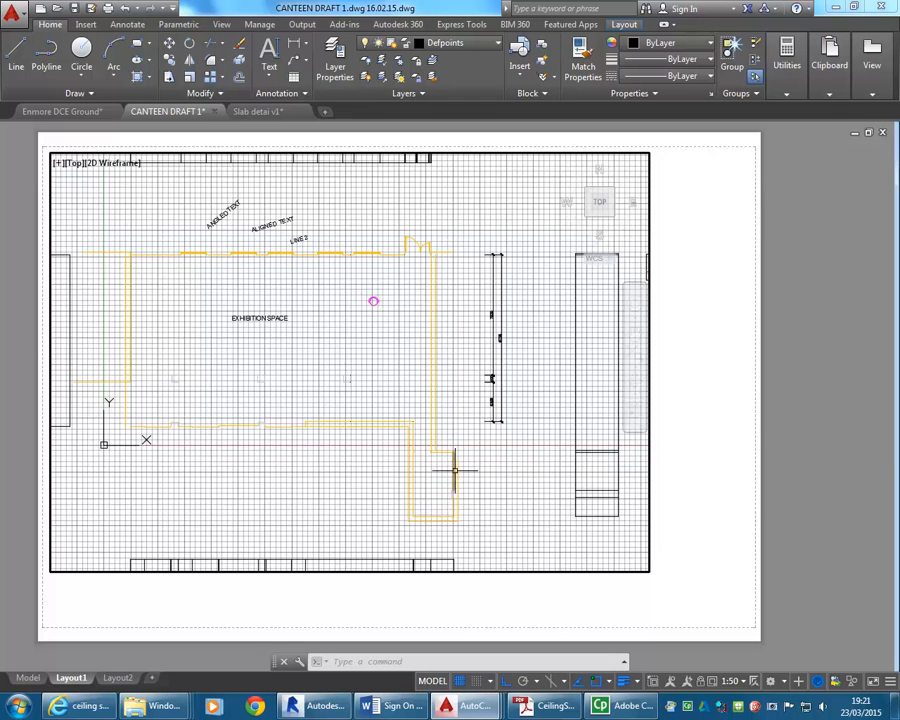
In paper space, shrink the viewport's boundary from all four sides to enclose only the floor plan and its adjacent dimensions.
click(432, 680)
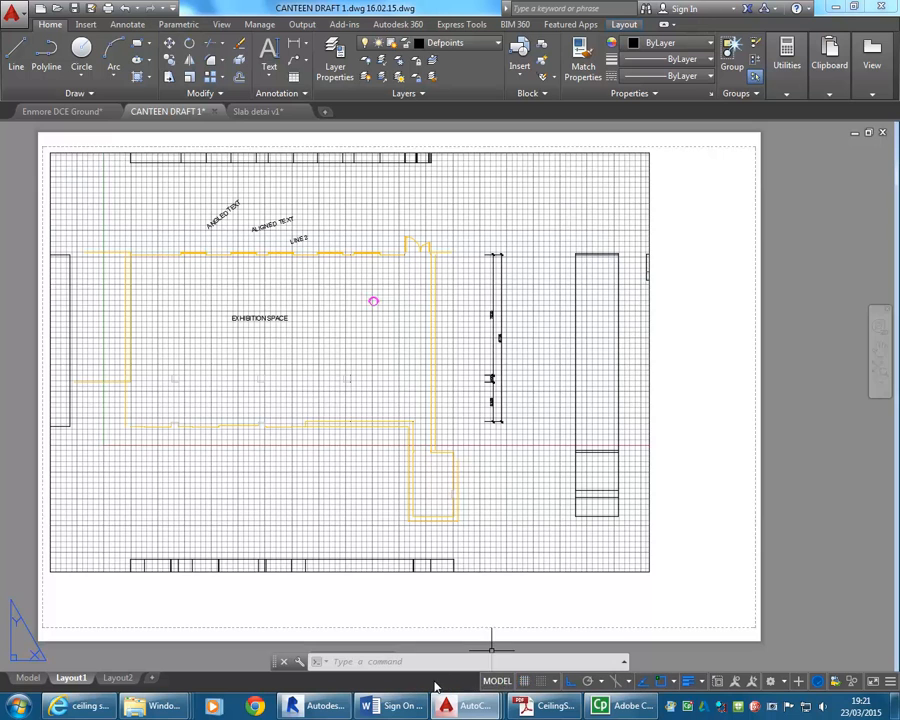
click(491, 572)
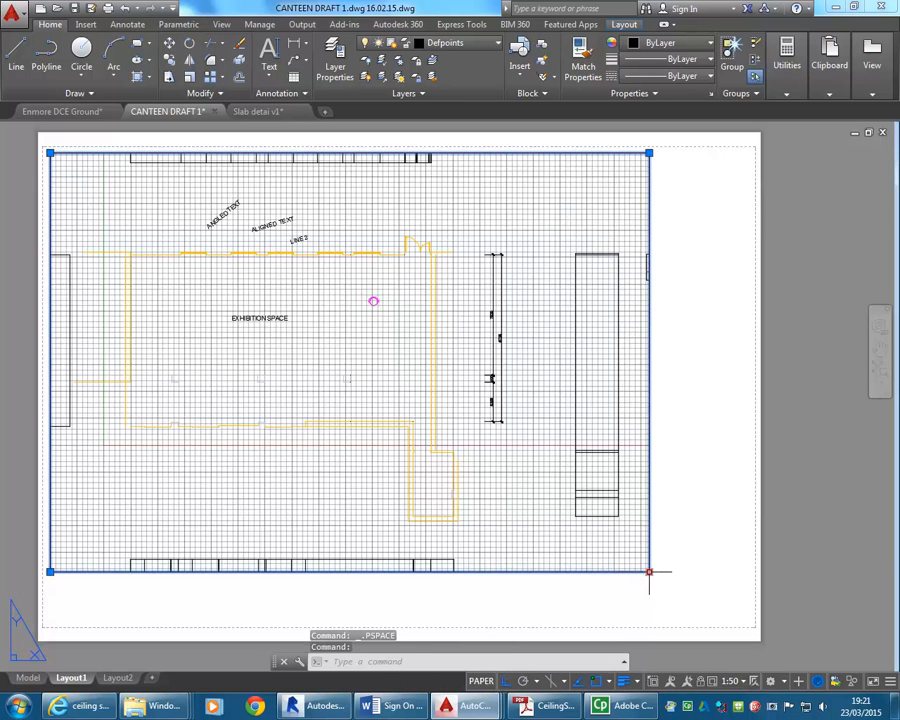
click(649, 572)
click(537, 515)
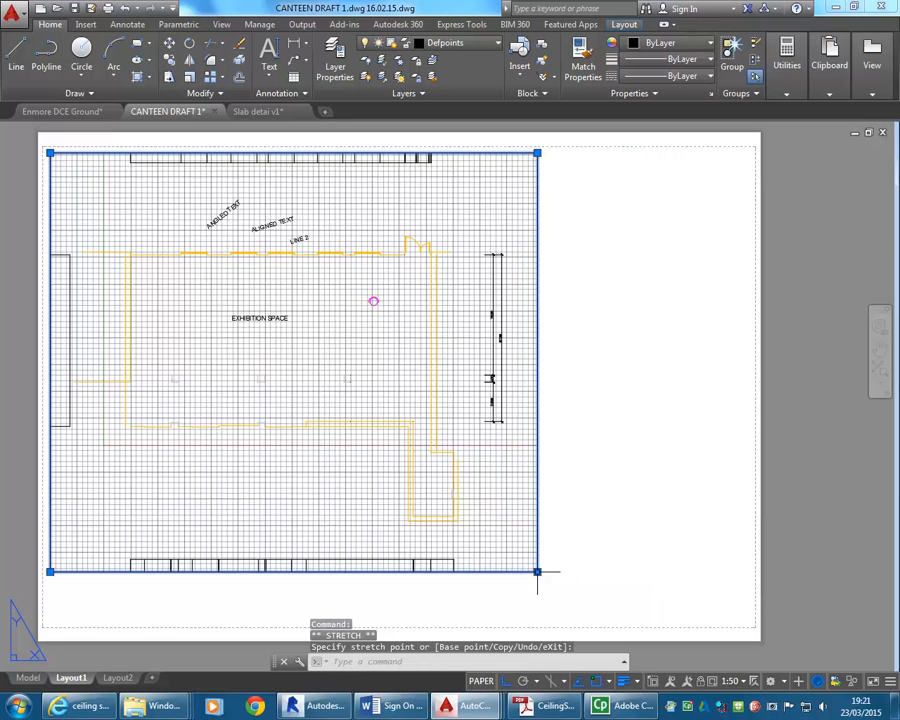
click(537, 572)
click(503, 532)
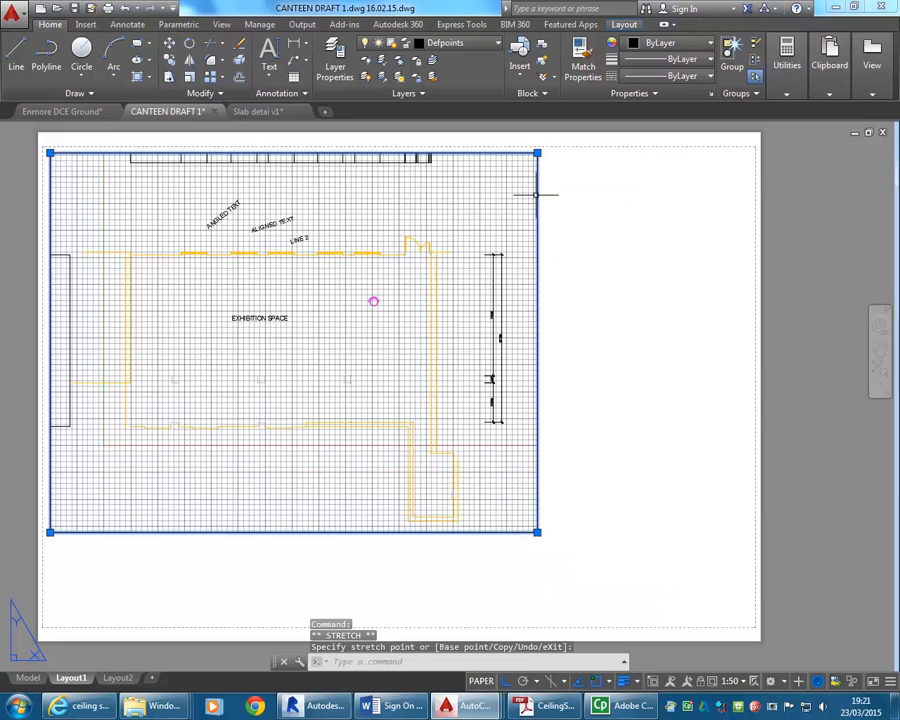
click(537, 153)
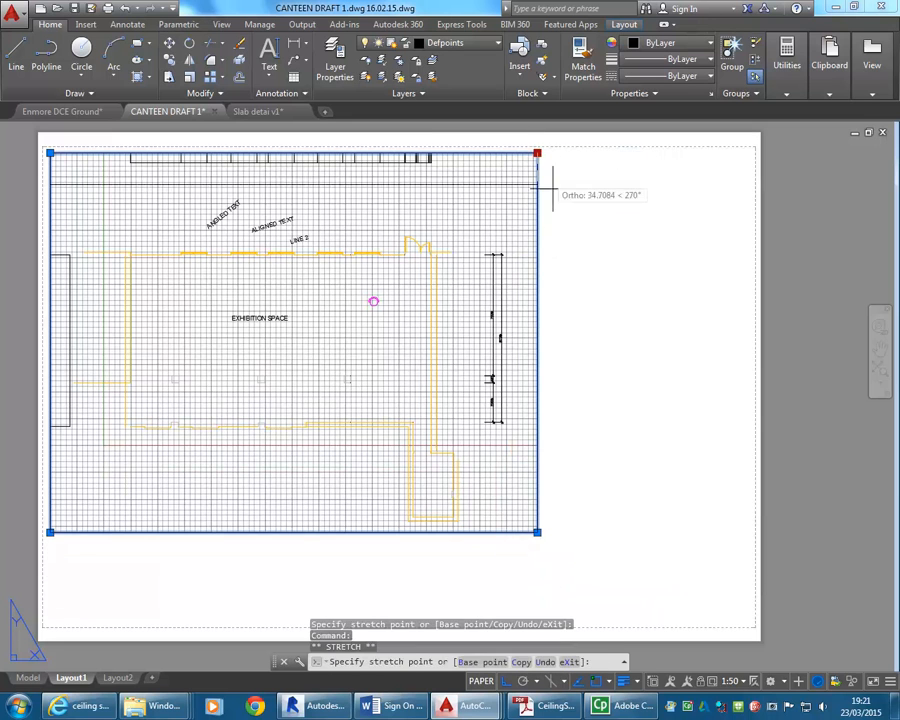
click(577, 231)
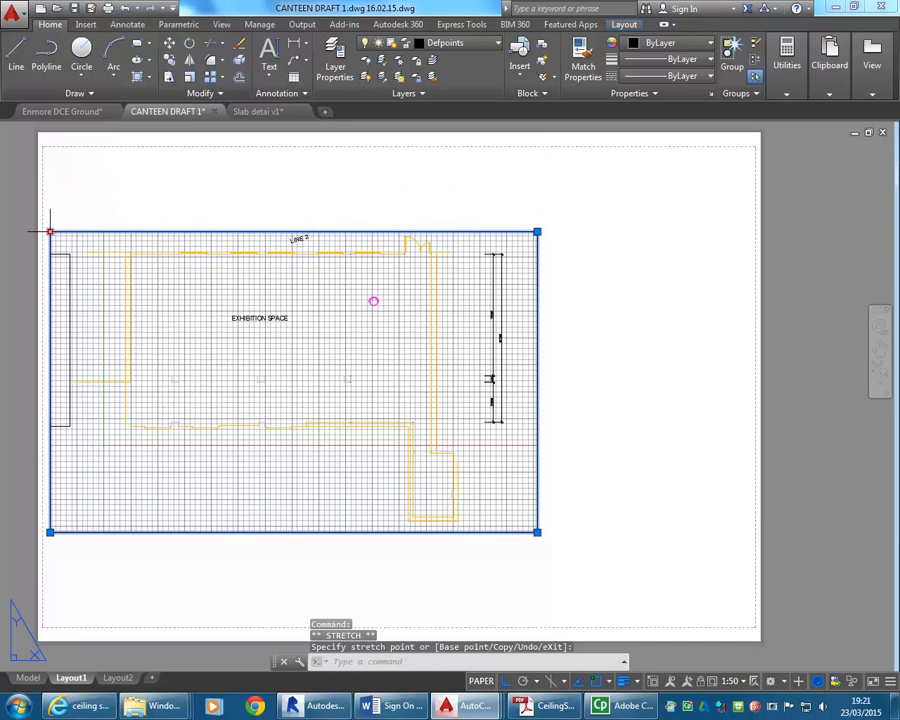
click(96, 207)
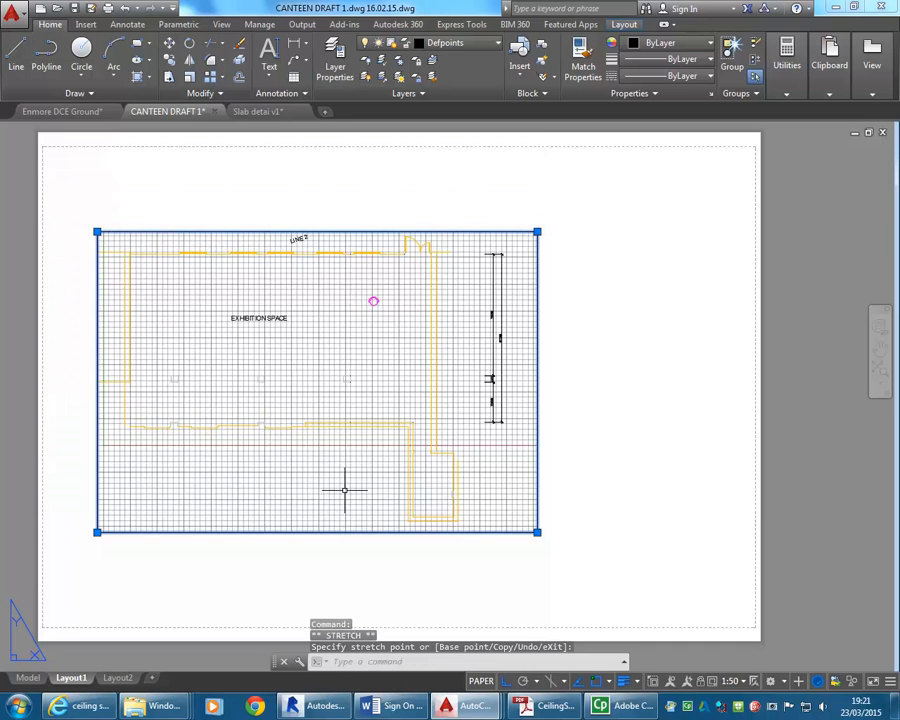
Turn off the grid inside the floor plan viewport and return to paper space.
click(481, 681)
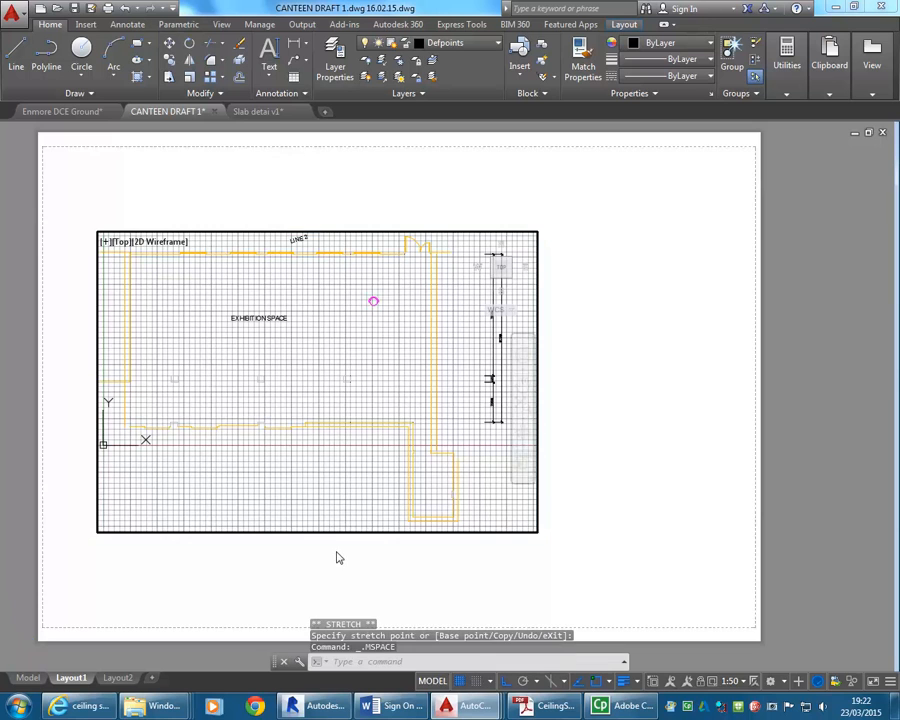
click(459, 681)
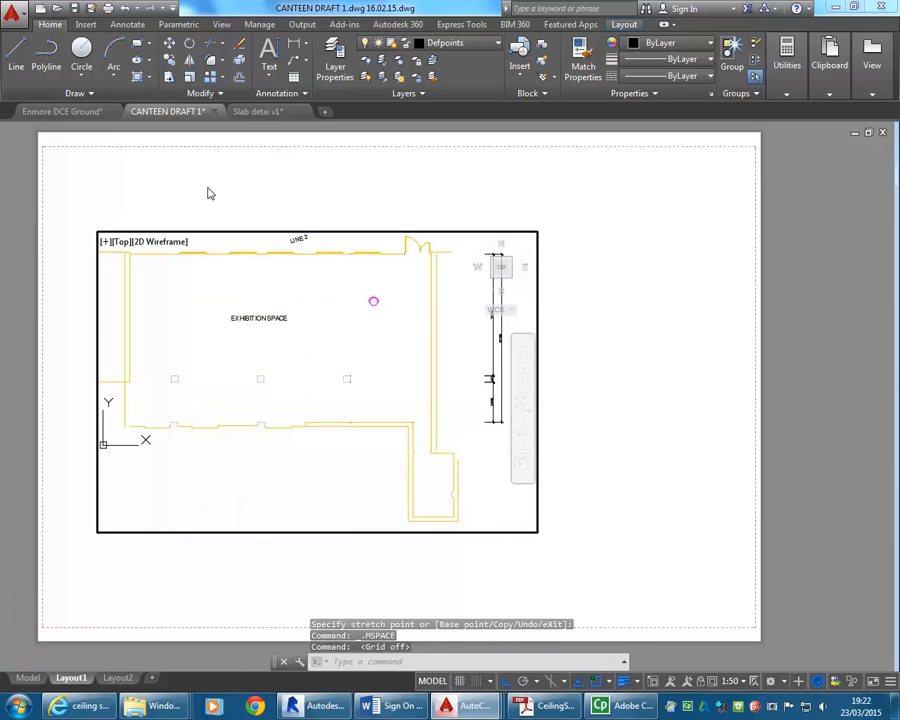
click(432, 681)
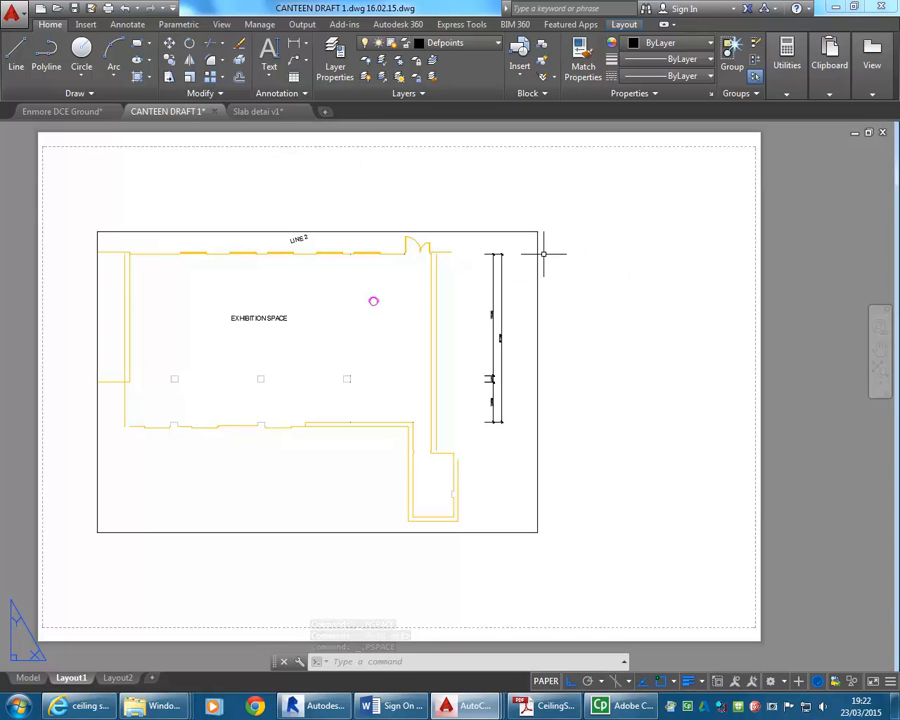
Create a second rectangular viewport about 210 x 230 mm in the empty sheet area beside the floor plan viewport.
click(222, 25)
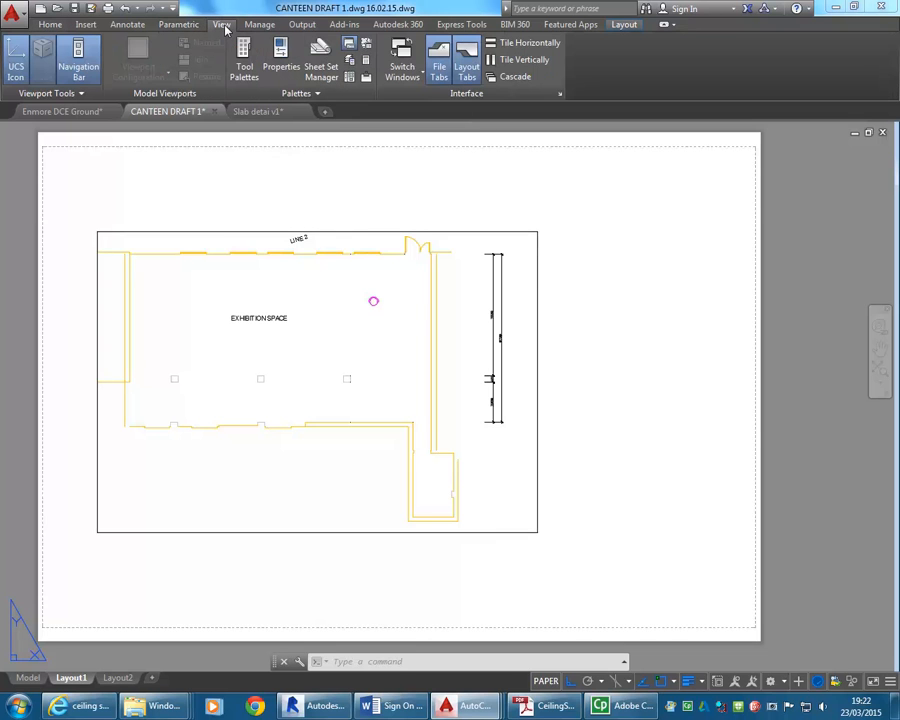
click(624, 25)
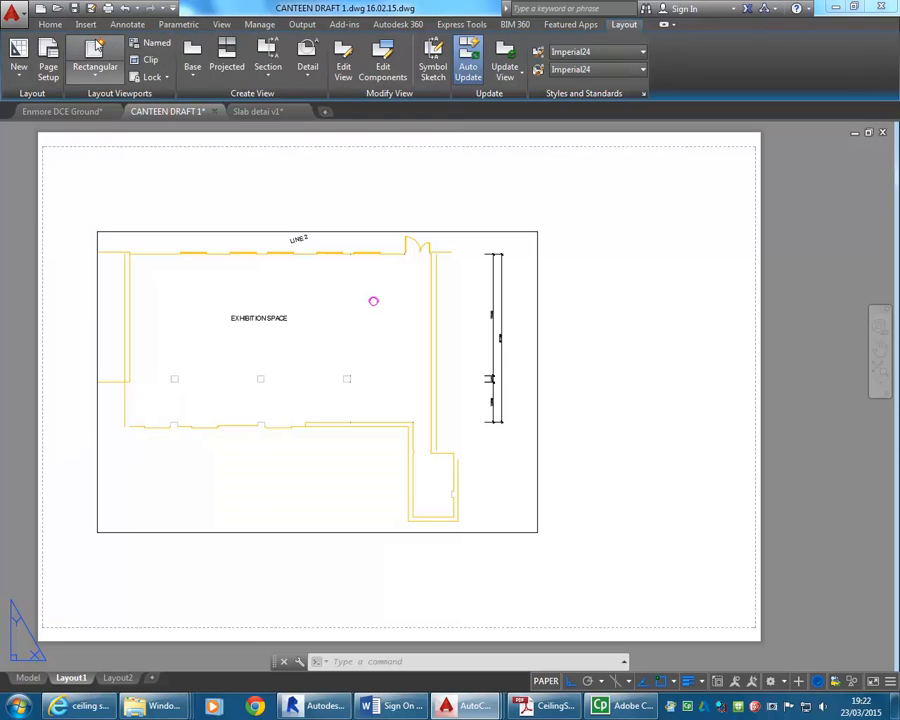
click(95, 55)
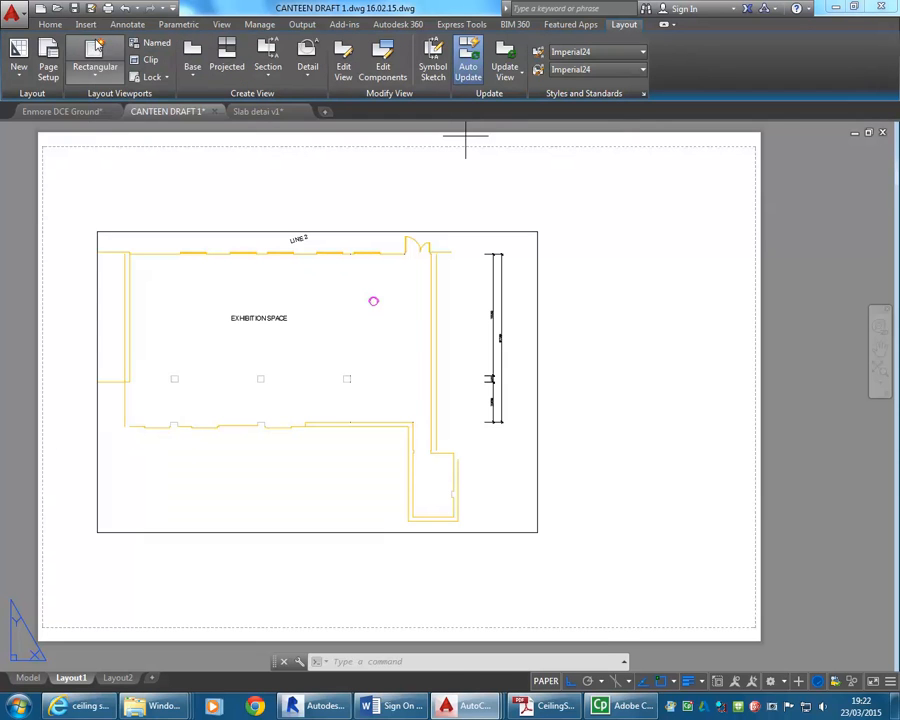
click(553, 235)
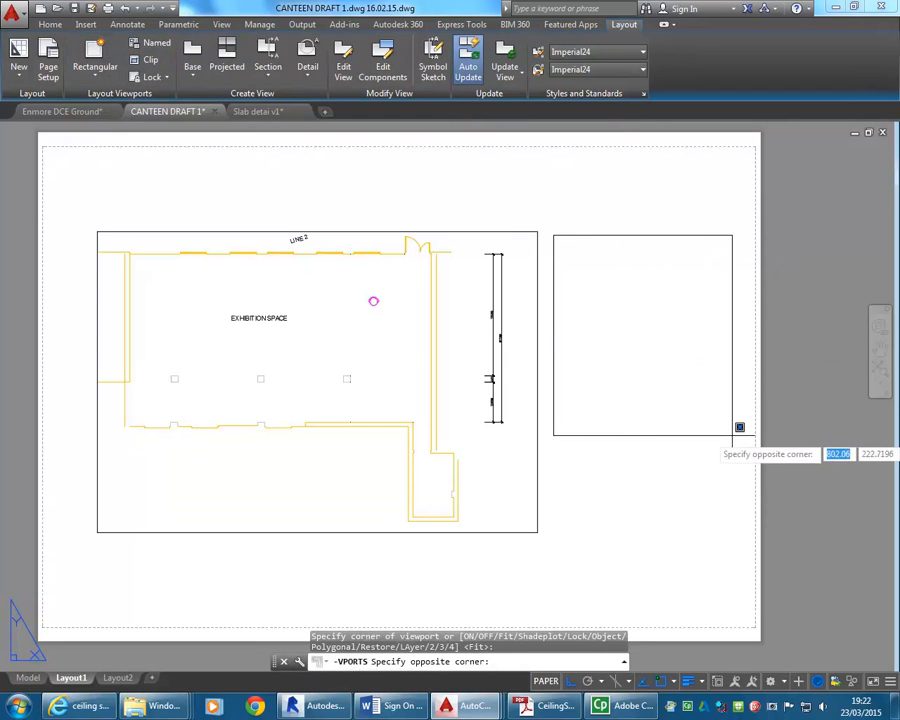
click(732, 435)
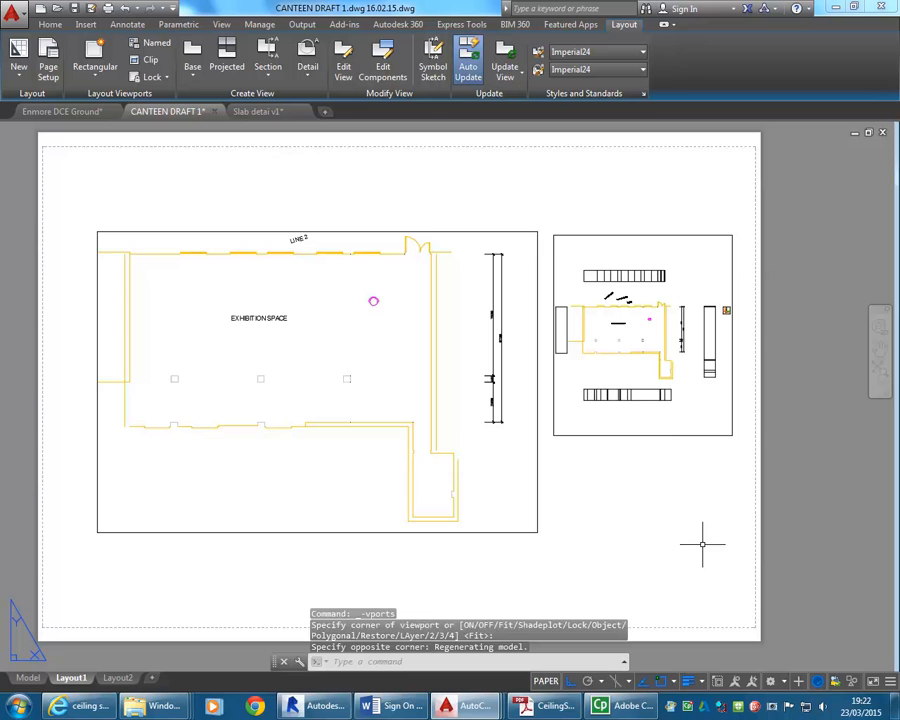
Activate model space in the new viewport and frame the boxed slab and wall detail within it.
click(546, 681)
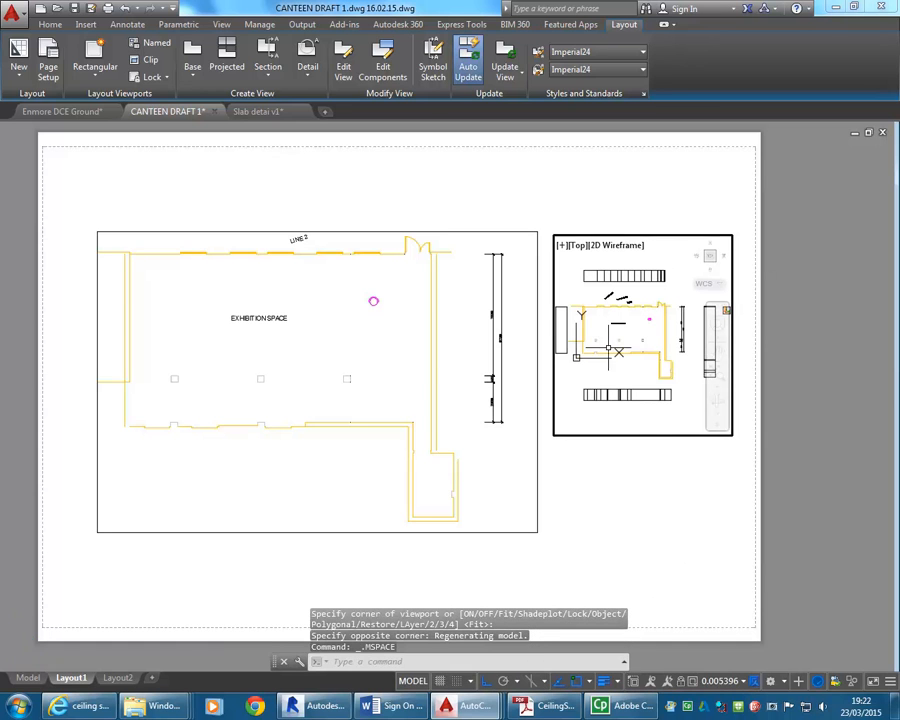
scroll(630, 325, down, 5)
scroll(636, 323, up, 5)
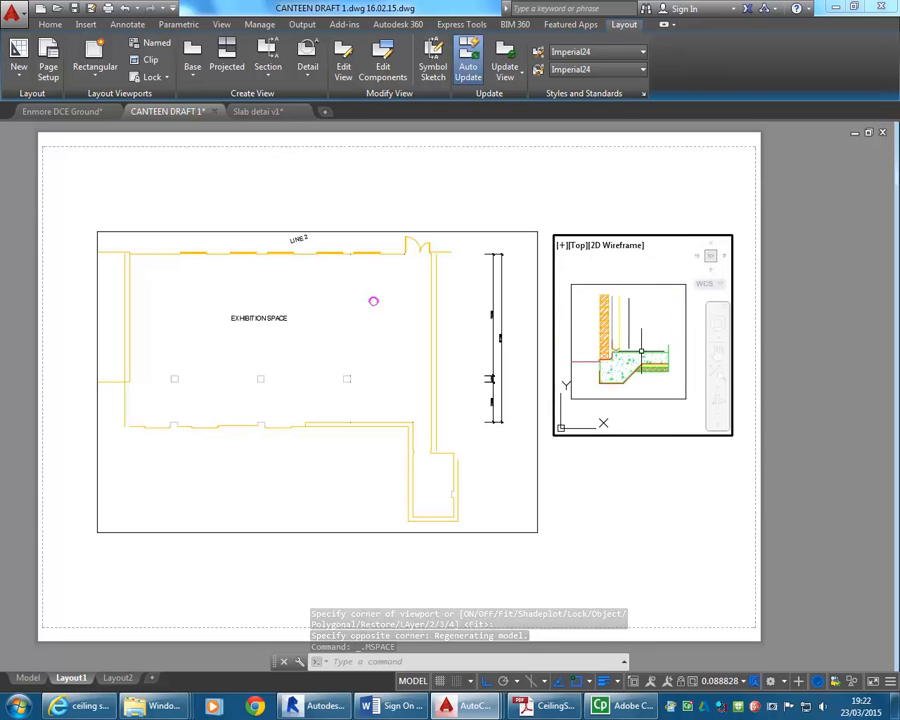
Set the slab detail viewport's scale to 1:10.
click(738, 681)
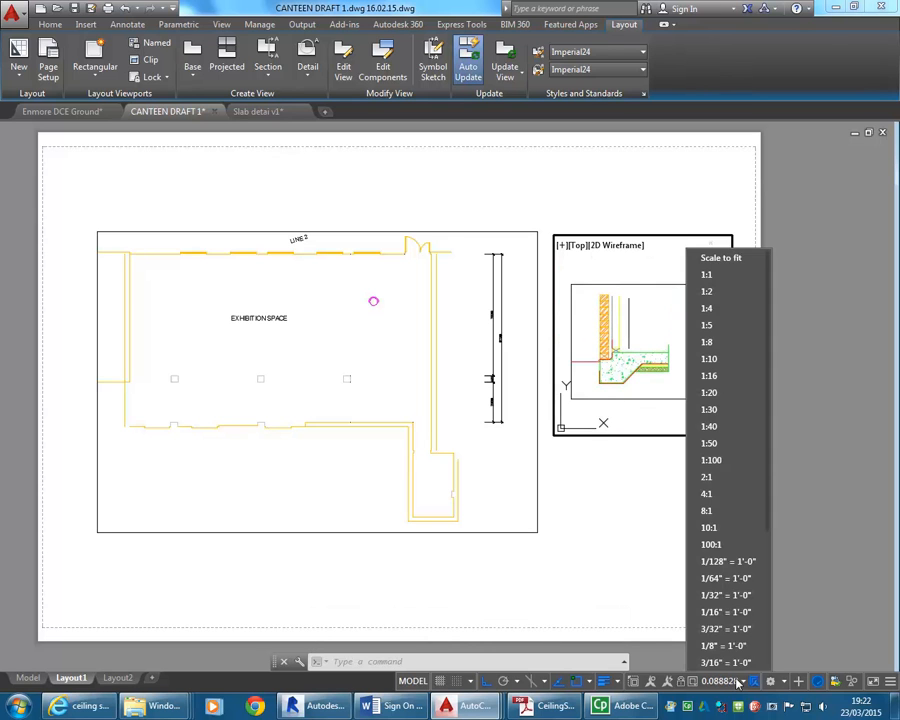
click(709, 359)
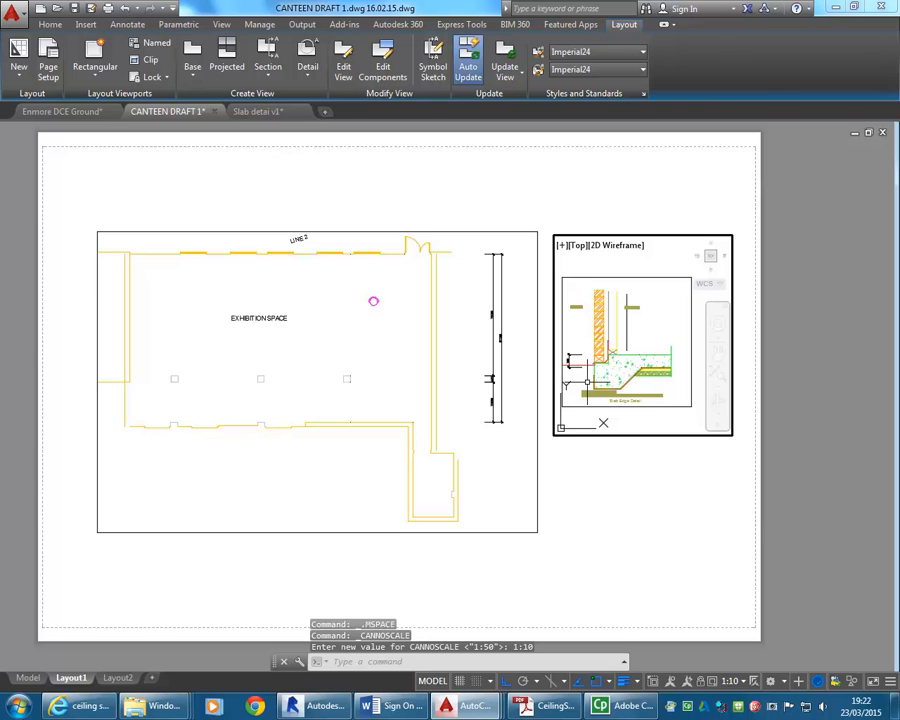
click(737, 681)
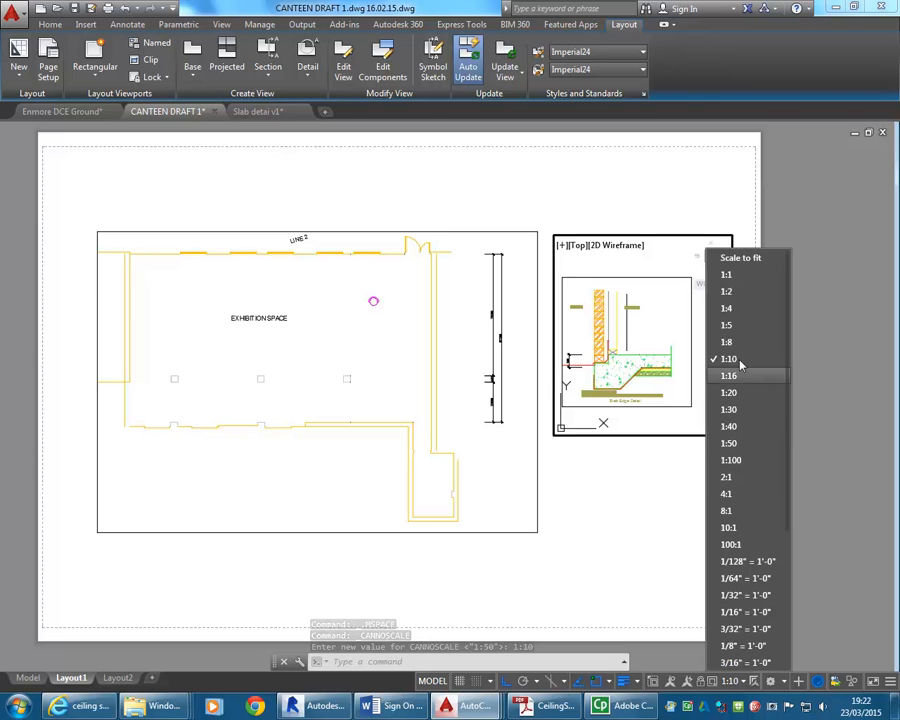
click(594, 563)
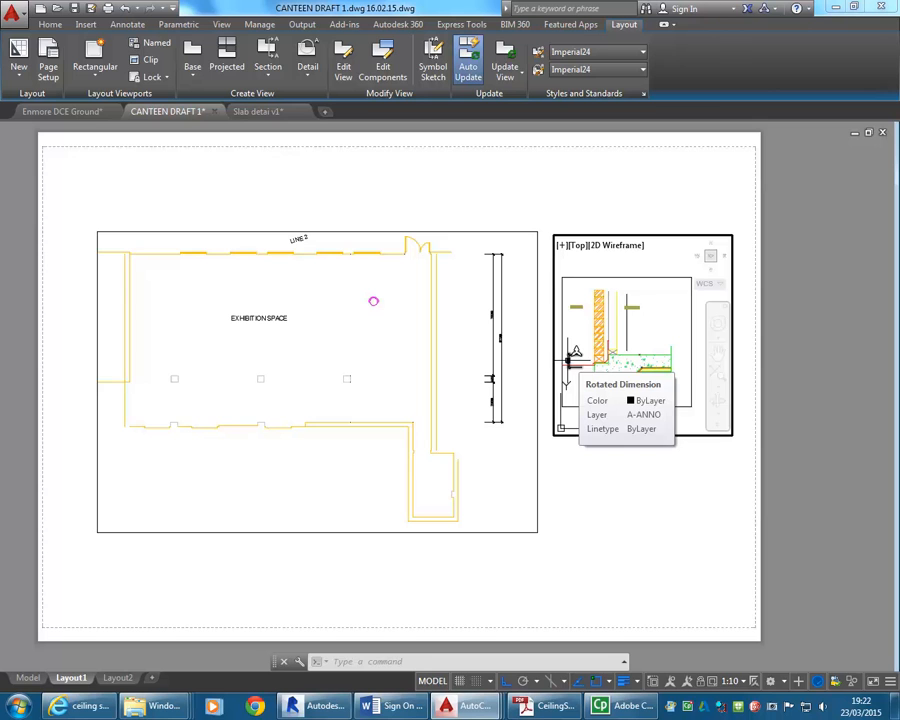
In paper space, turn Ortho off and stretch the detail viewport's lower-right corner inward to just outside the slab detail's border.
click(430, 681)
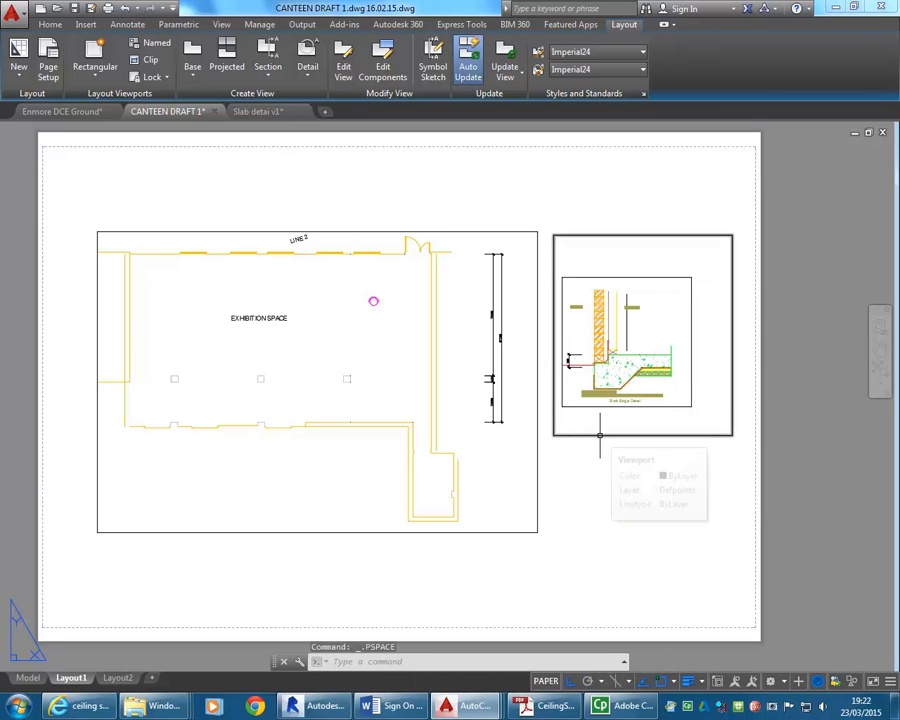
click(600, 435)
scroll(704, 380, up, 5)
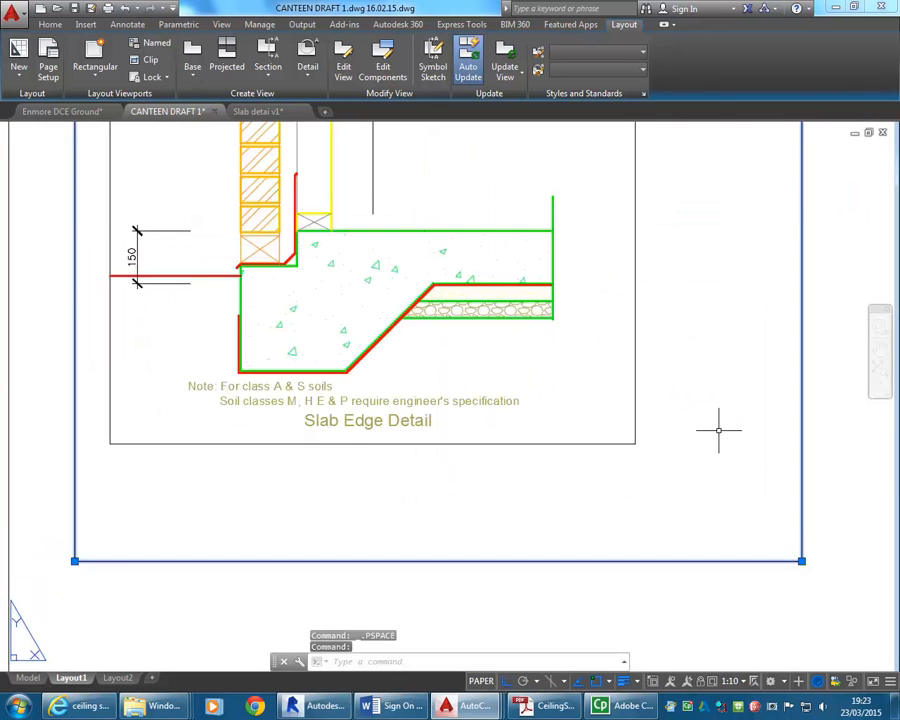
click(738, 577)
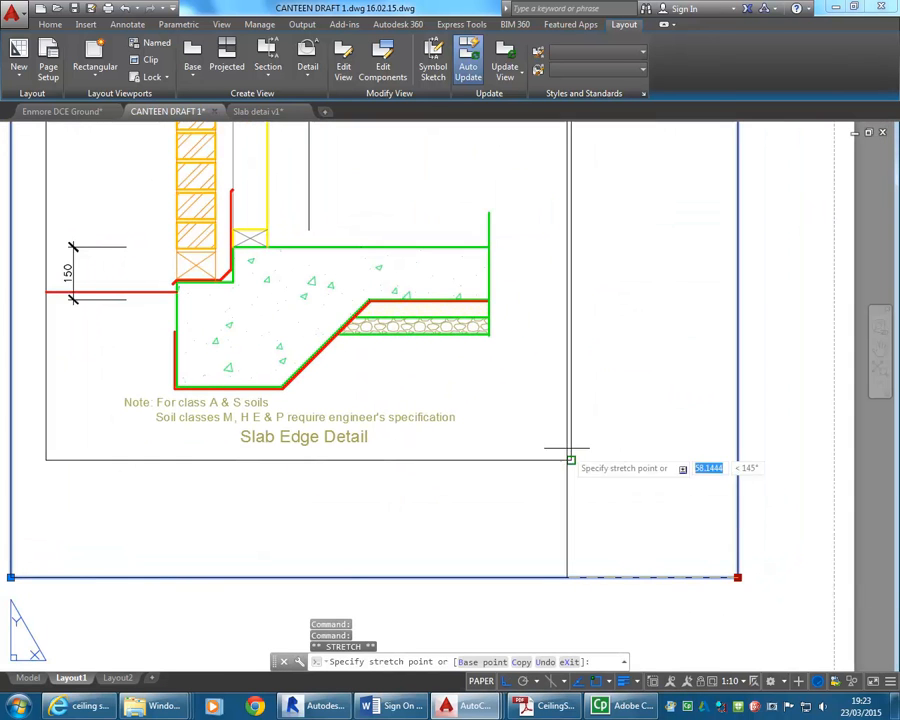
click(538, 682)
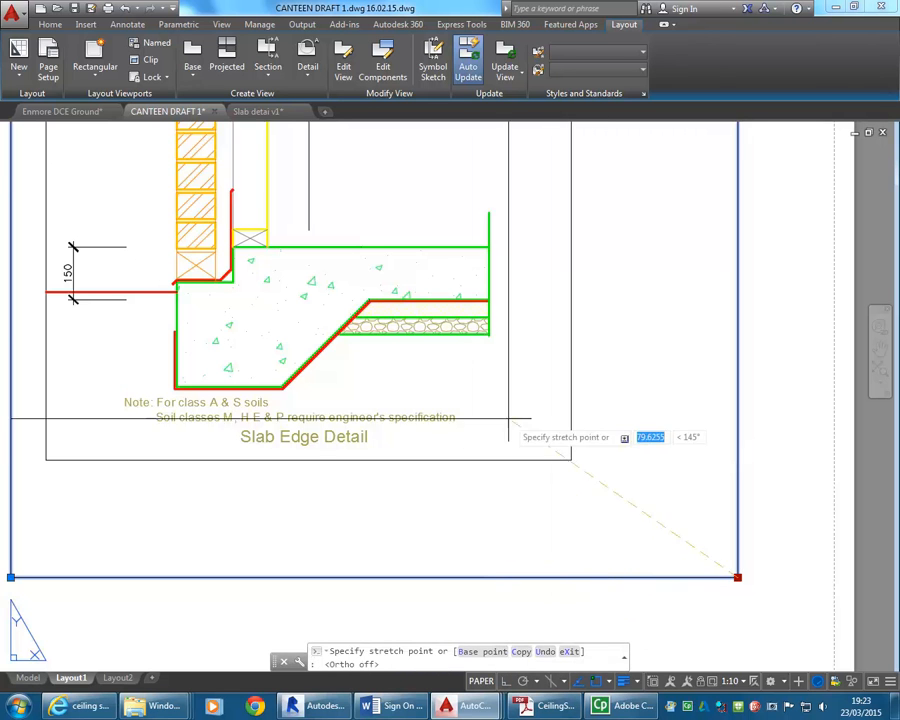
scroll(588, 456, up, 4)
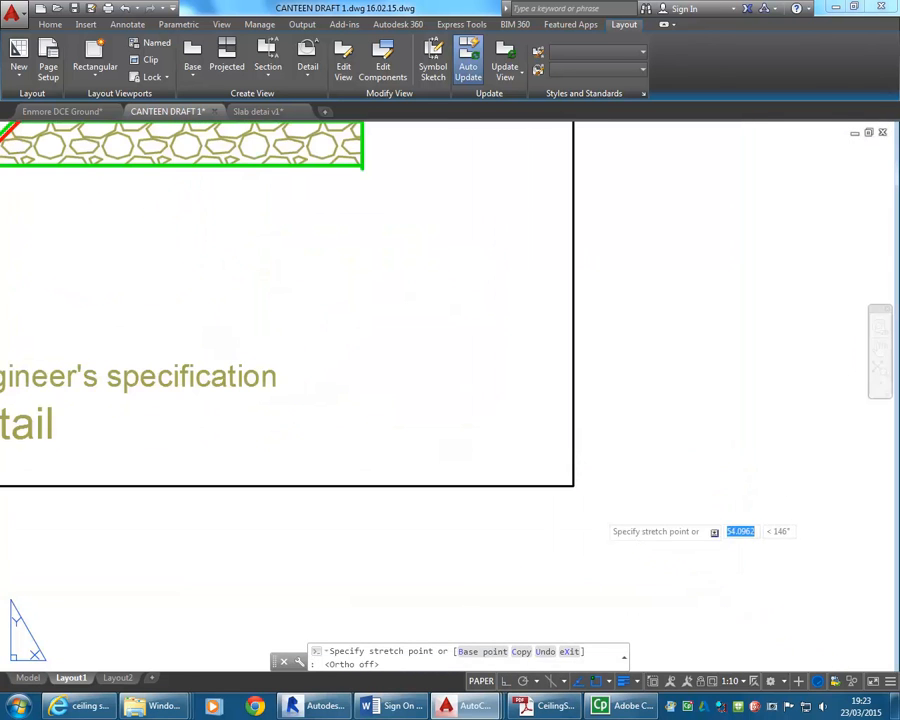
click(601, 515)
Stretch the detail viewport's upper-left corner inward to just outside the slab detail's border, then deselect the viewport.
scroll(506, 500, down, 6)
middle_drag(506, 500, 692, 632)
scroll(377, 290, up, 4)
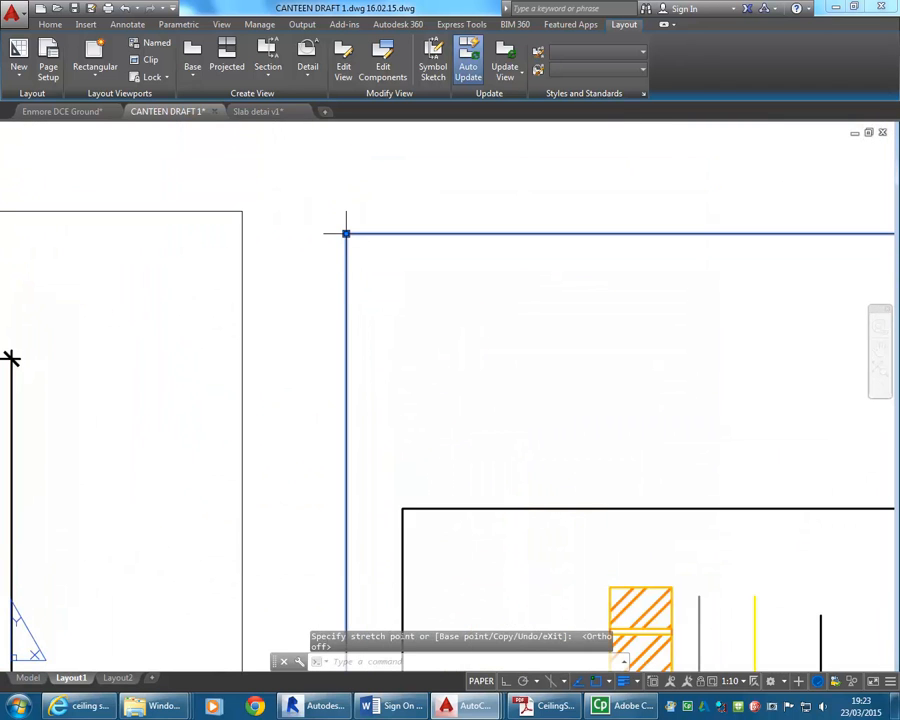
click(346, 233)
click(384, 491)
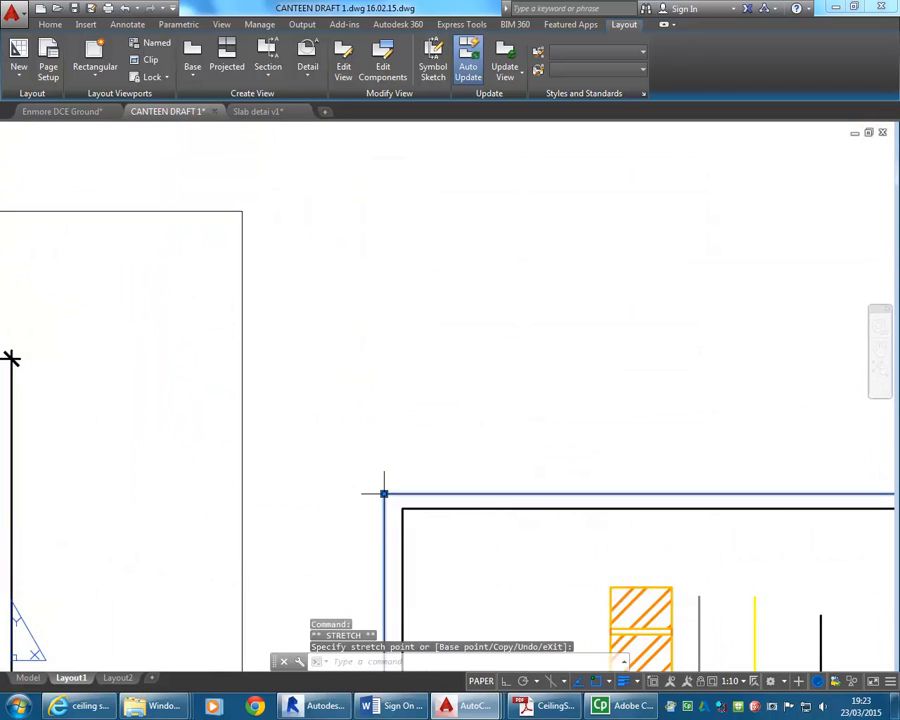
scroll(403, 320, down, 6)
middle_drag(441, 397, 451, 405)
key(Escape)
key(Escape)
middle_drag(380, 452, 473, 385)
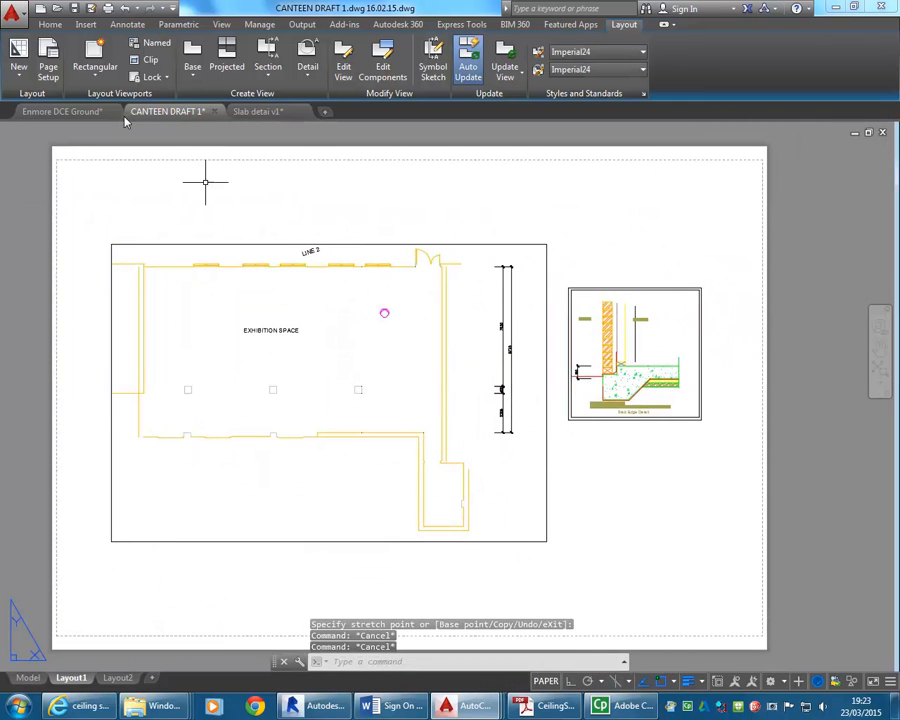
click(12, 12)
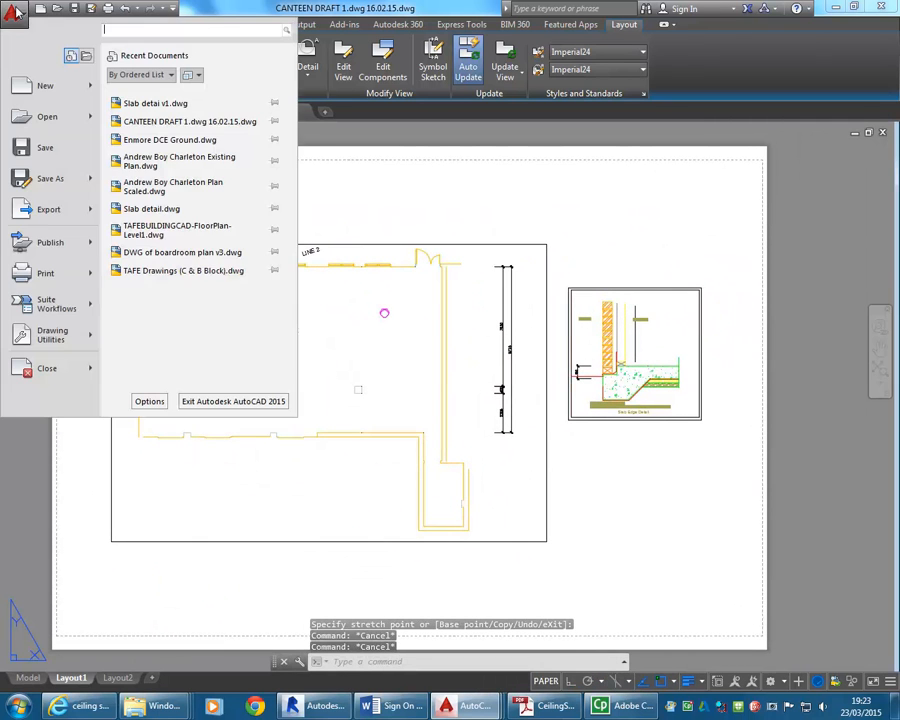
click(45, 272)
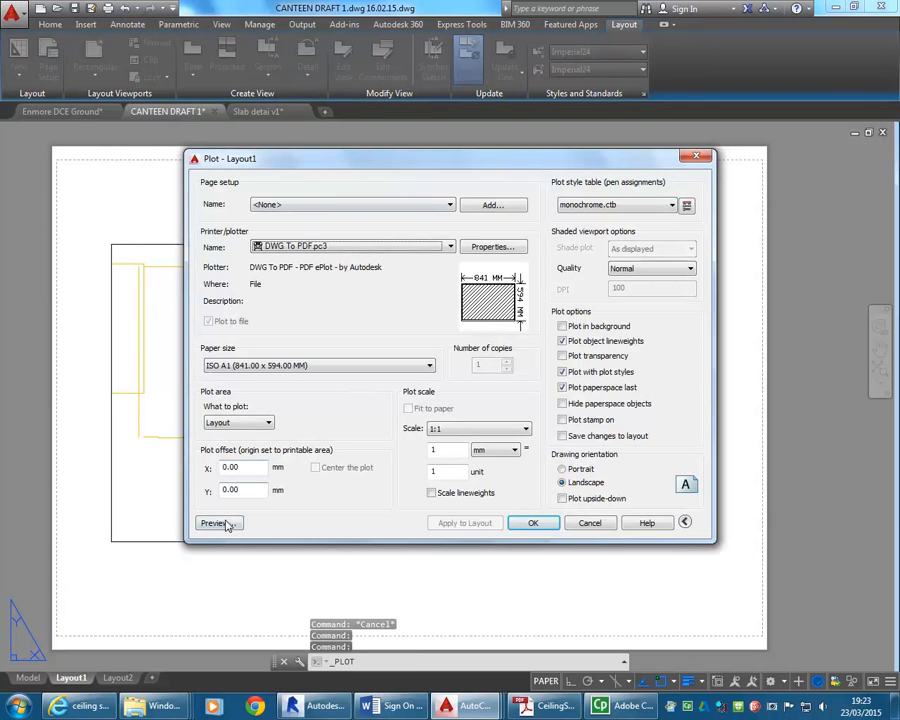
click(590, 523)
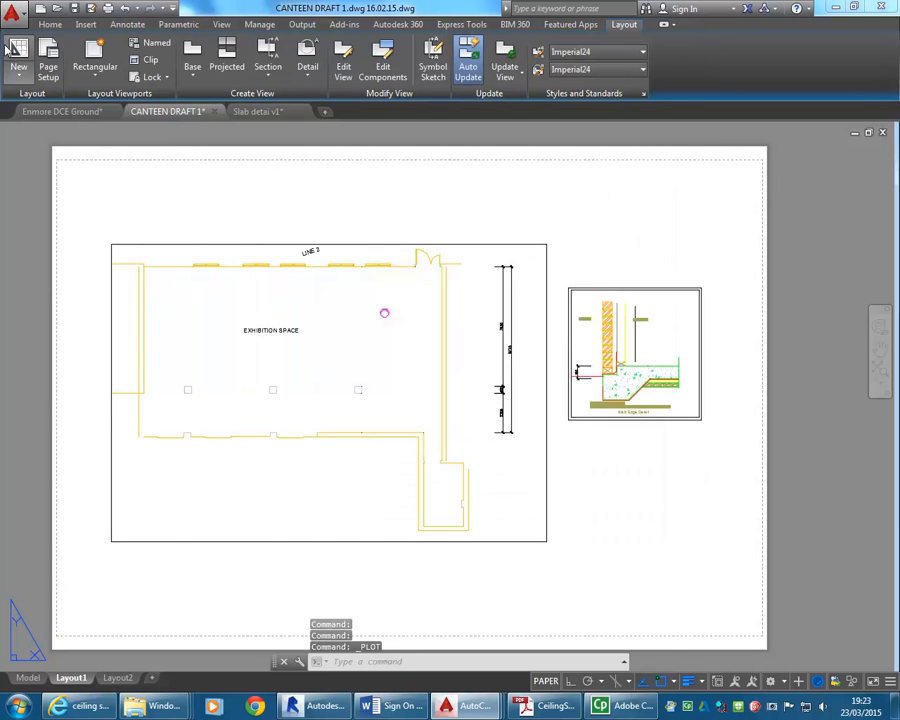
Preview the plot of Layout1 and examine the floor plan dimensions and slab edge detail up close.
click(12, 12)
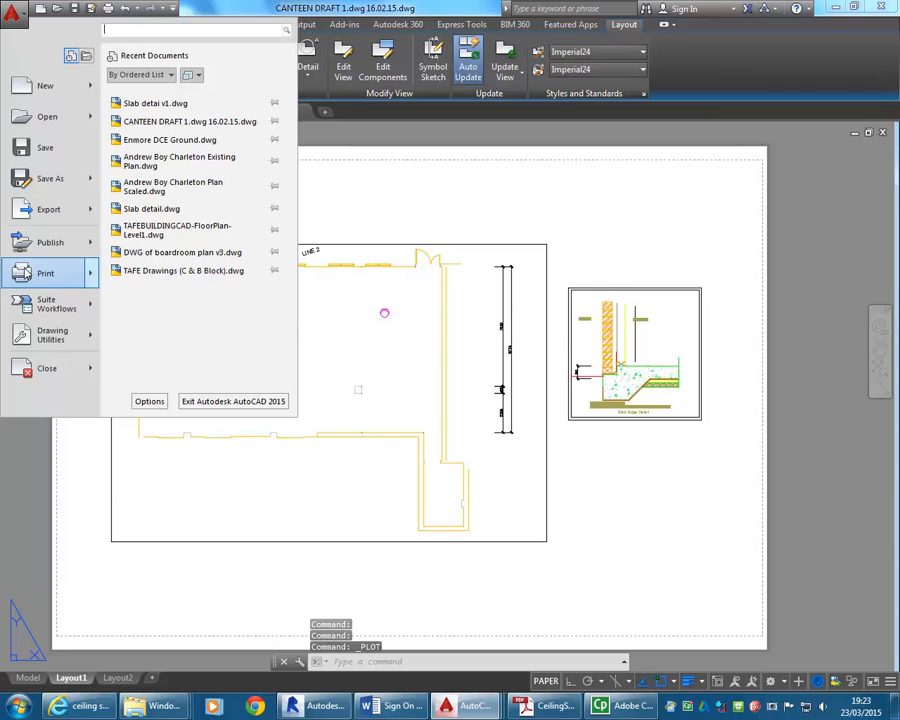
click(45, 274)
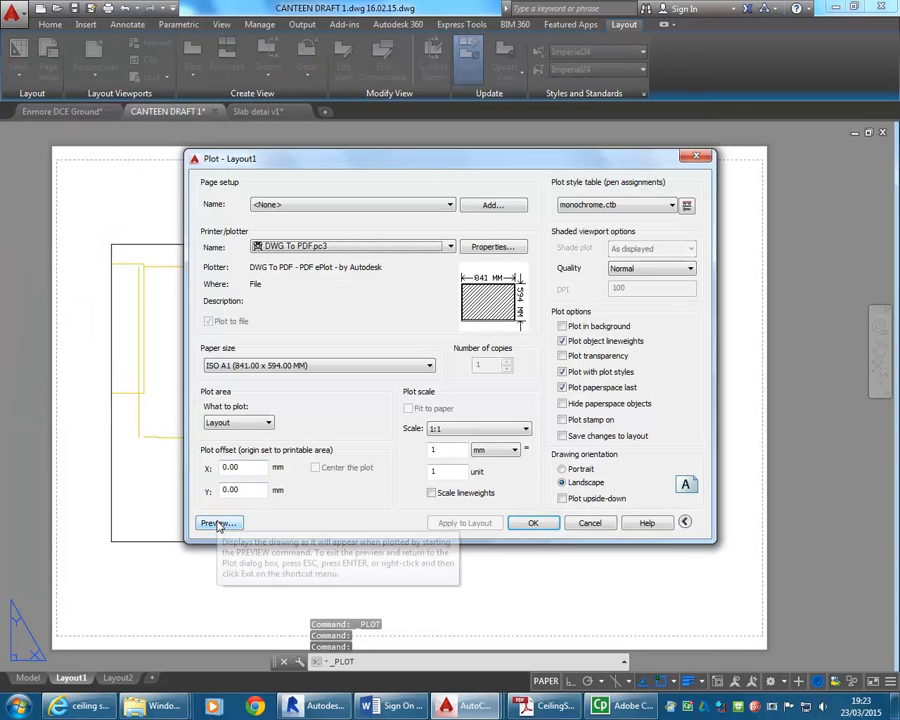
click(219, 524)
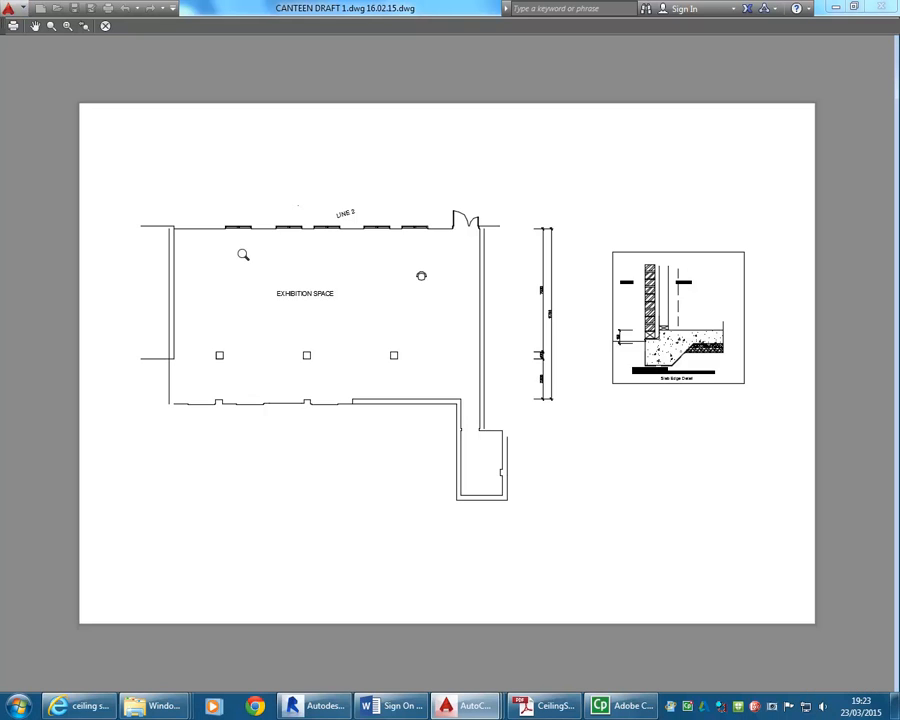
scroll(600, 285, up, 4)
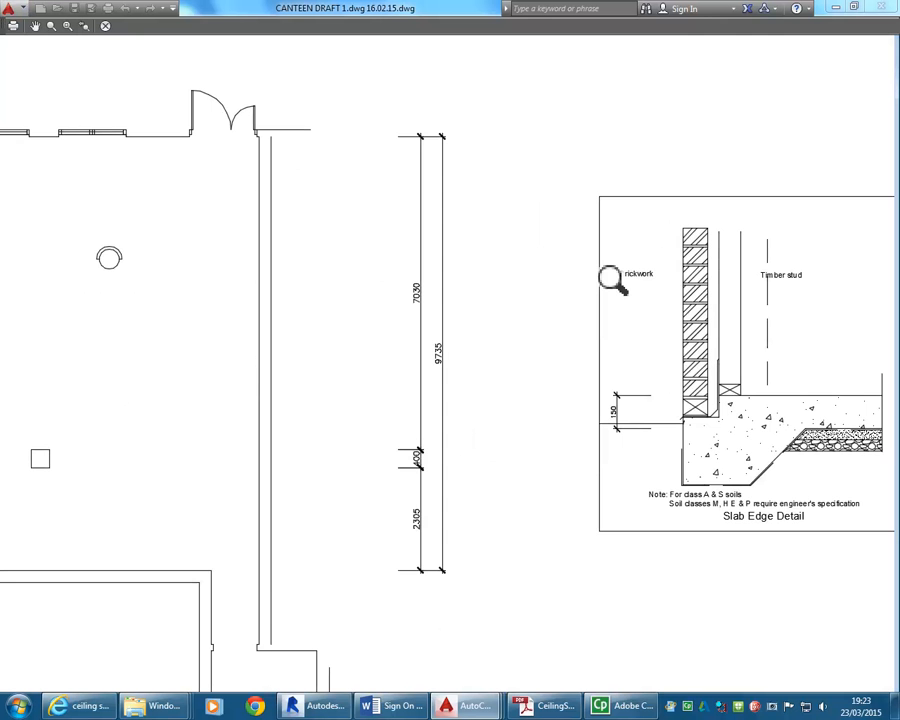